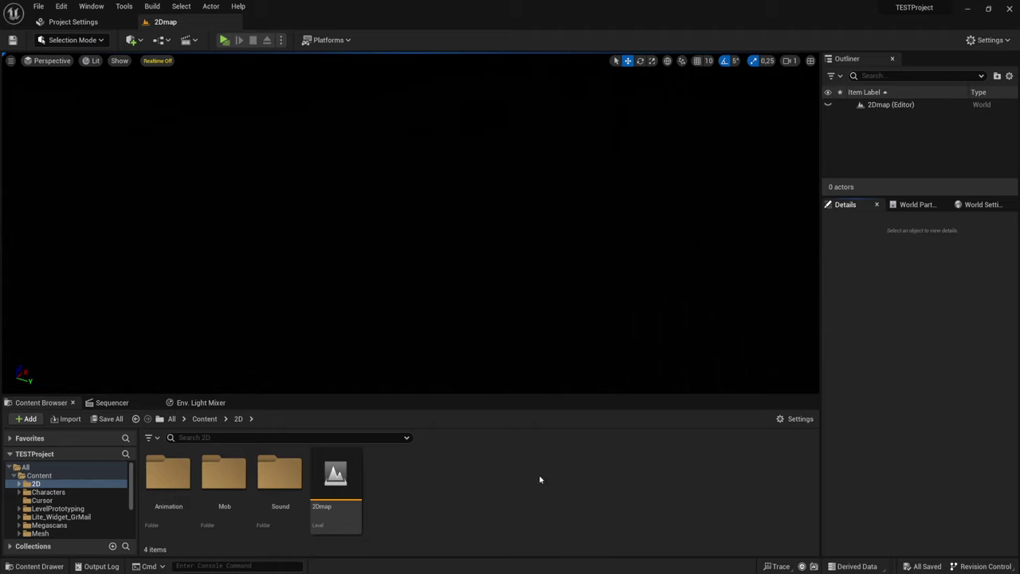
Browse 2D > Animation, look into Attack, then open the Run folder's FP_Run flipbook
{"action": "right_click", "coordinate": [434, 489]}
{"action": "left_click", "coordinate": [402, 483]}
{"action": "double_click", "coordinate": [166, 479]}
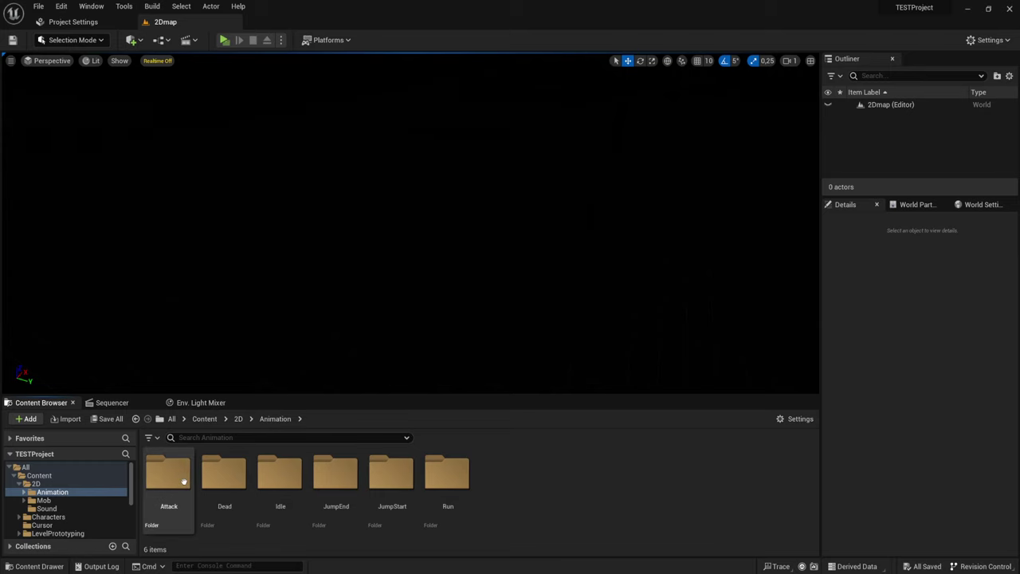
{"action": "double_click", "coordinate": [184, 481]}
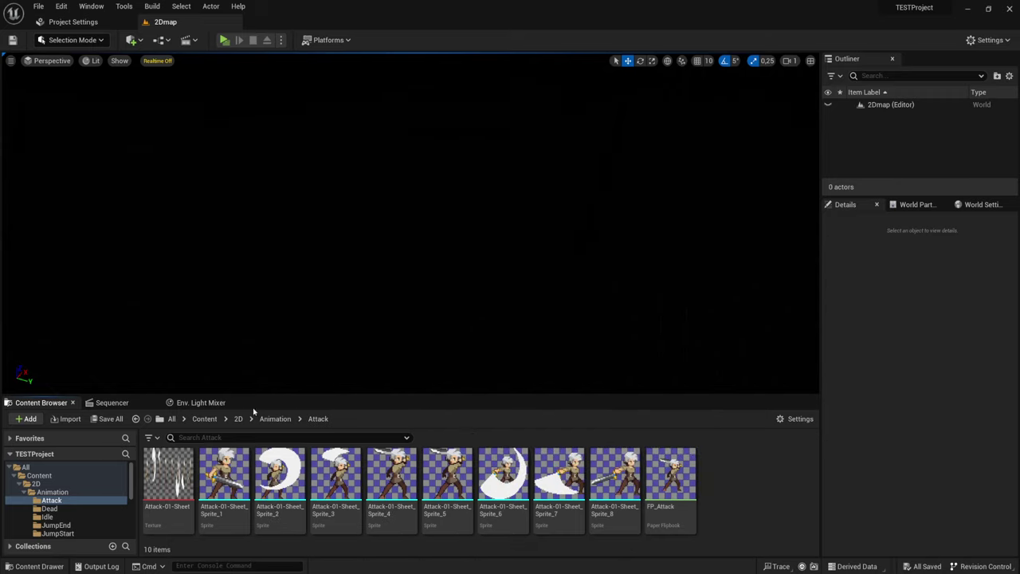
{"action": "left_click", "coordinate": [275, 418]}
{"action": "left_click", "coordinate": [289, 483]}
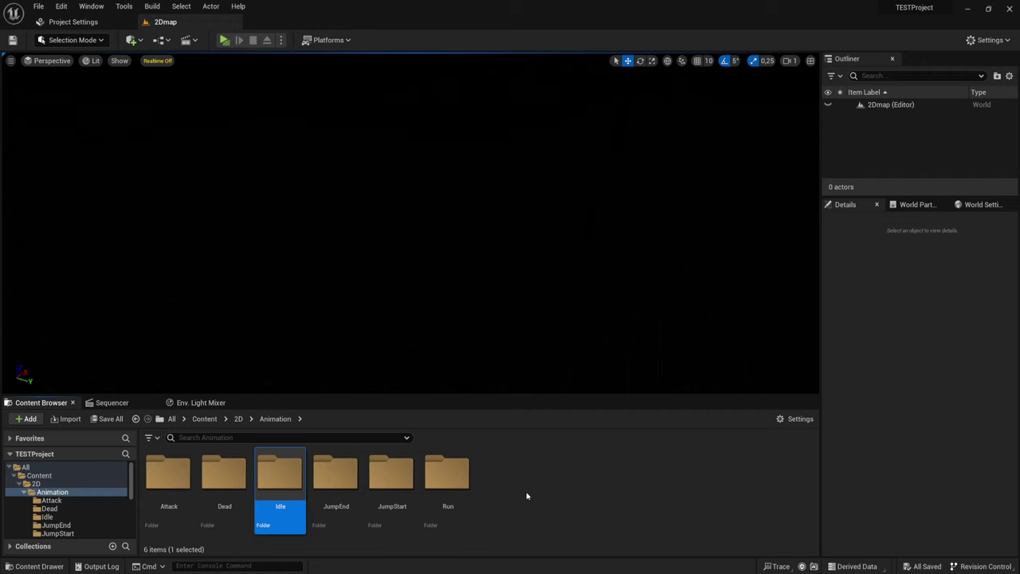
{"action": "double_click", "coordinate": [464, 479]}
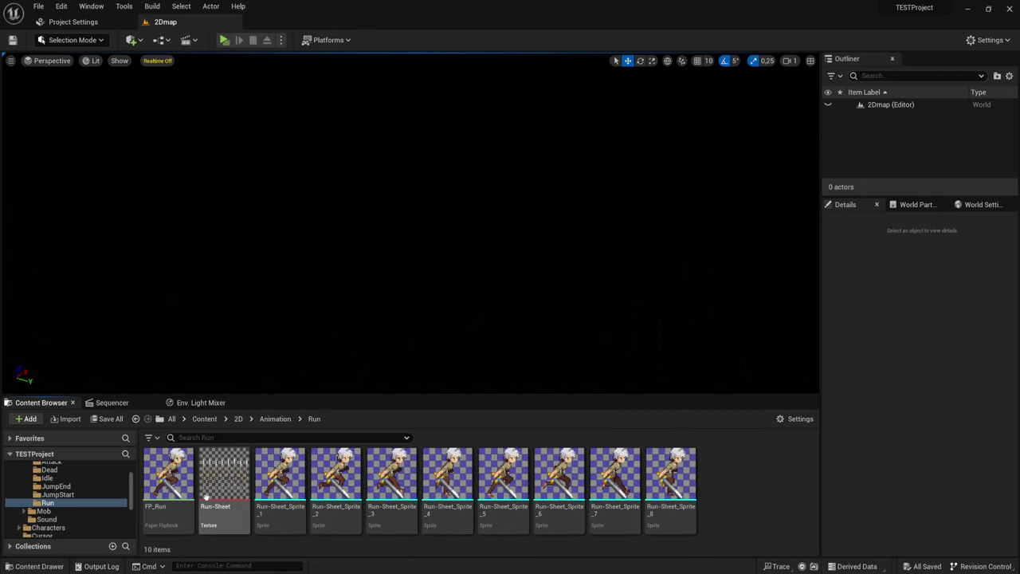
{"action": "double_click", "coordinate": [168, 476]}
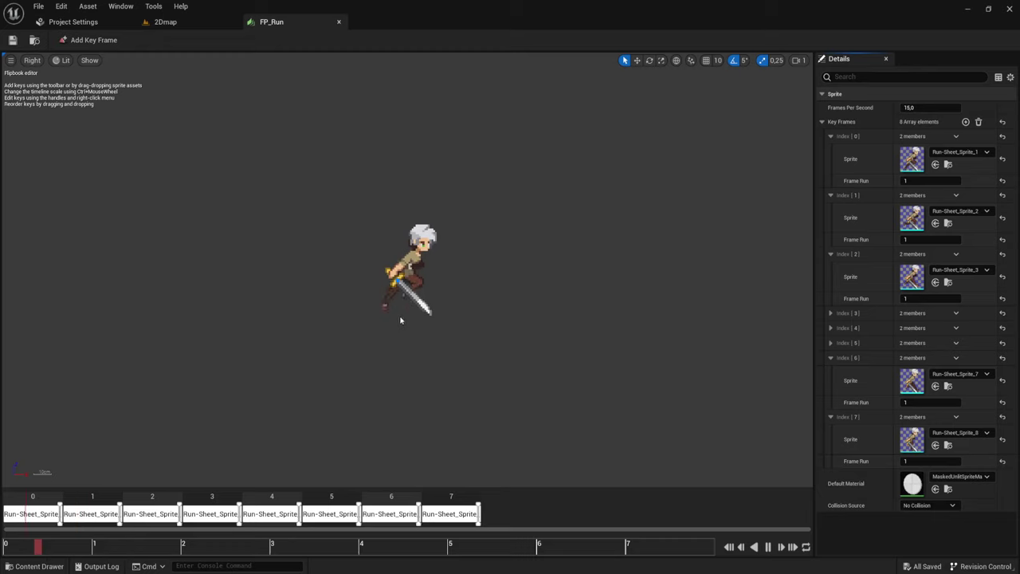
Close the FP_Run flipbook editor tab to return to the 2Dmap level
{"action": "left_click", "coordinate": [339, 22]}
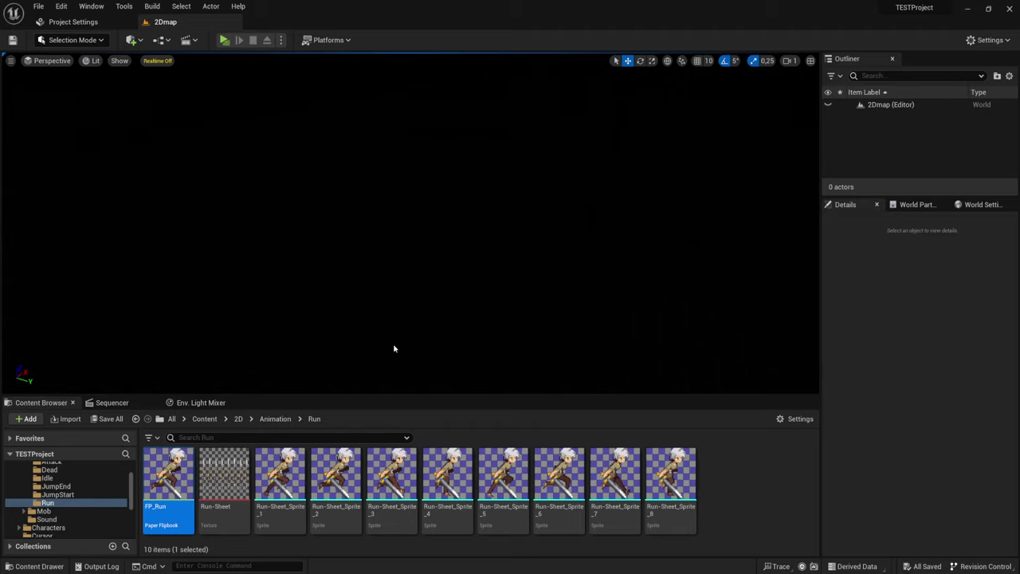
Create a Game Mode Base Blueprint class named GM_2D in the 2D folder
{"action": "left_click", "coordinate": [238, 420]}
{"action": "right_click", "coordinate": [444, 537]}
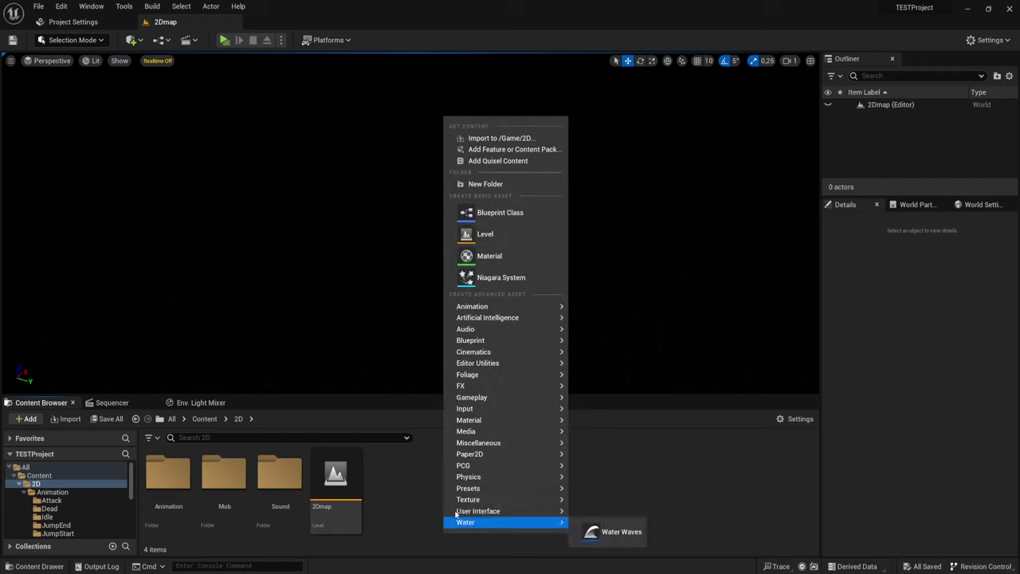
{"action": "mouse_move", "coordinate": [526, 303]}
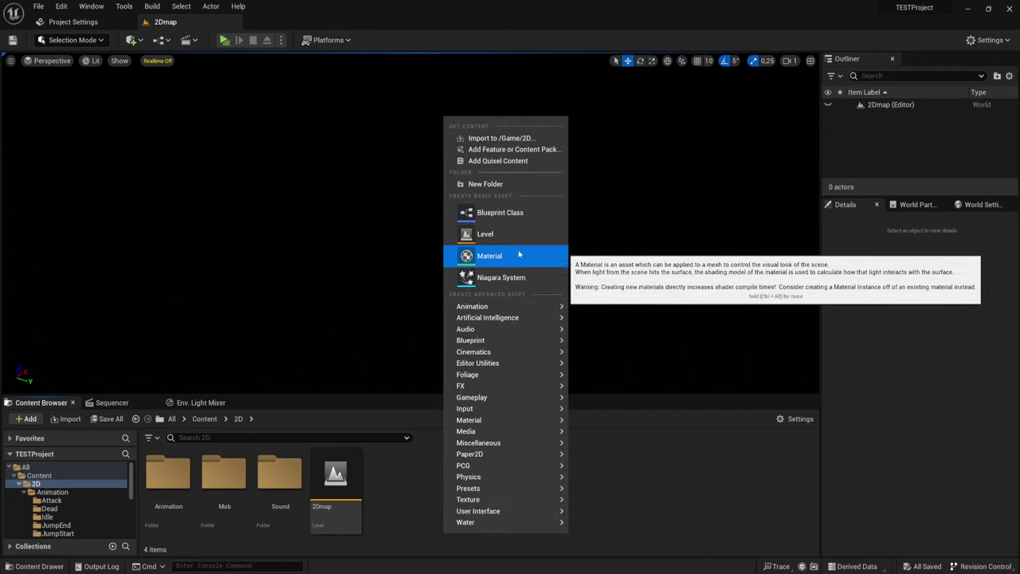
{"action": "left_click", "coordinate": [508, 212]}
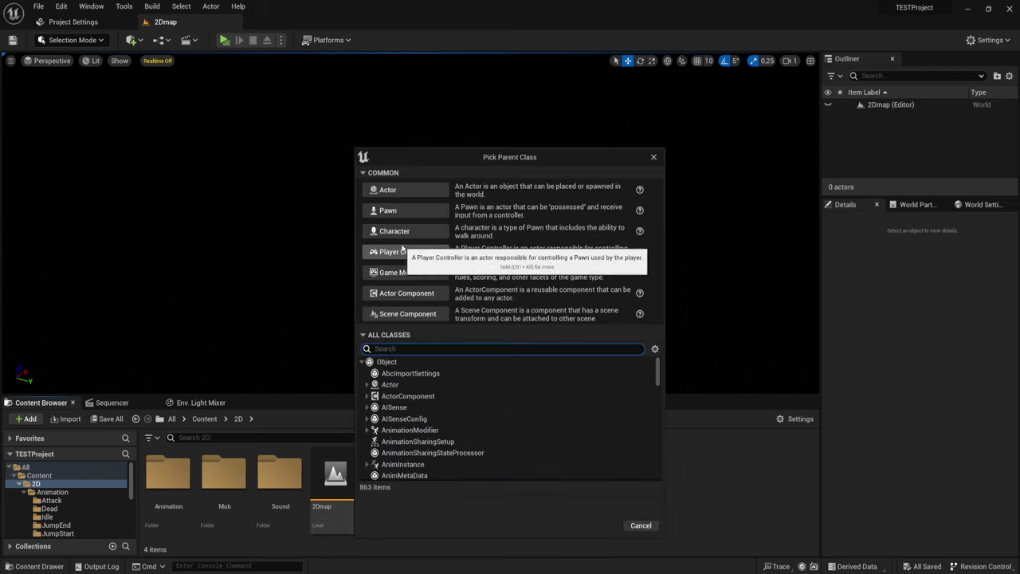
{"action": "left_click", "coordinate": [399, 275]}
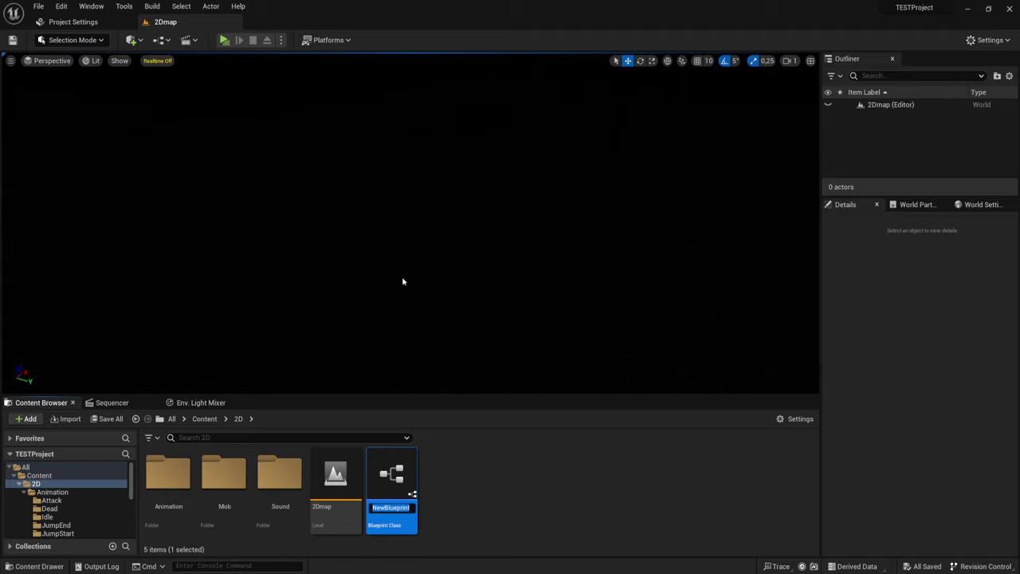
{"action": "type", "text": "GM_"}
{"action": "type", "text": "@"}
{"action": "key", "text": "Return"}
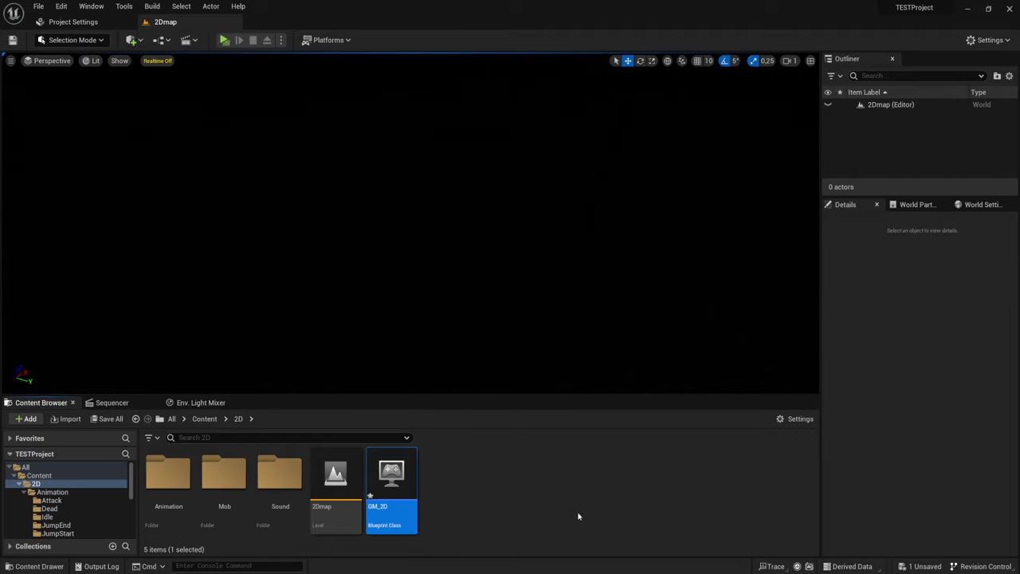
Create a Player Controller Blueprint class named PC_2D
{"action": "right_click", "coordinate": [485, 477]}
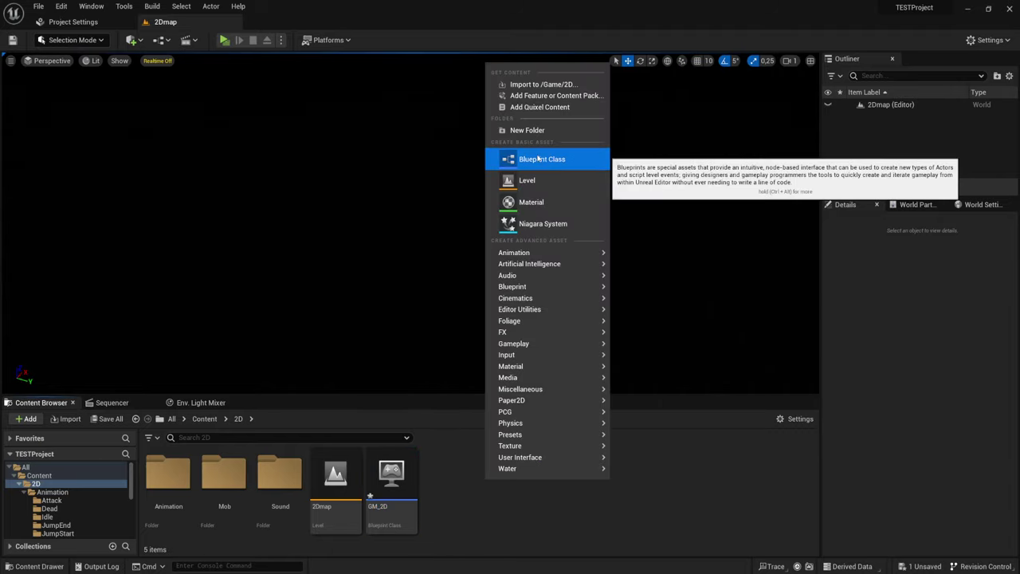
{"action": "left_click", "coordinate": [538, 159]}
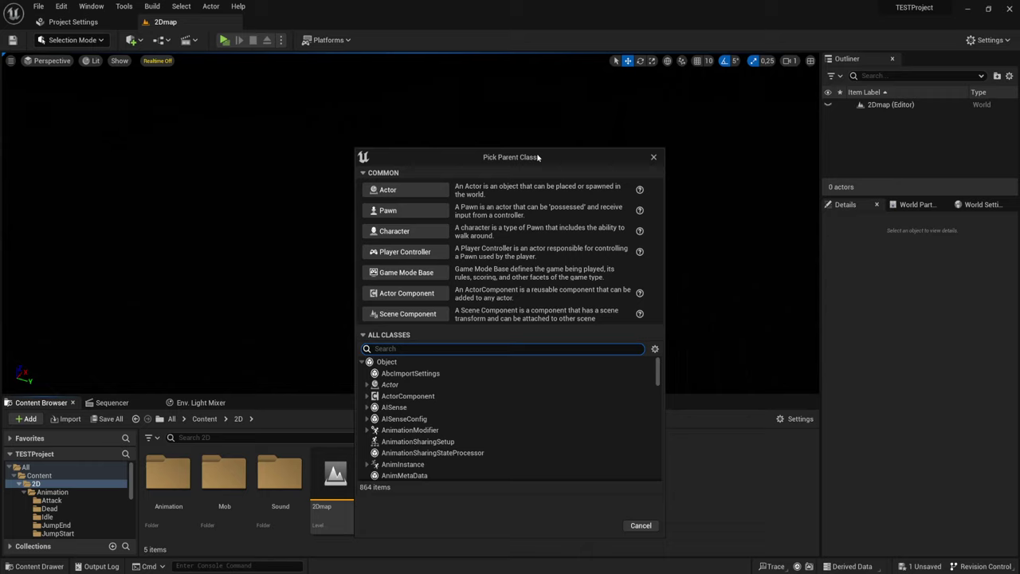
{"action": "left_click", "coordinate": [414, 253]}
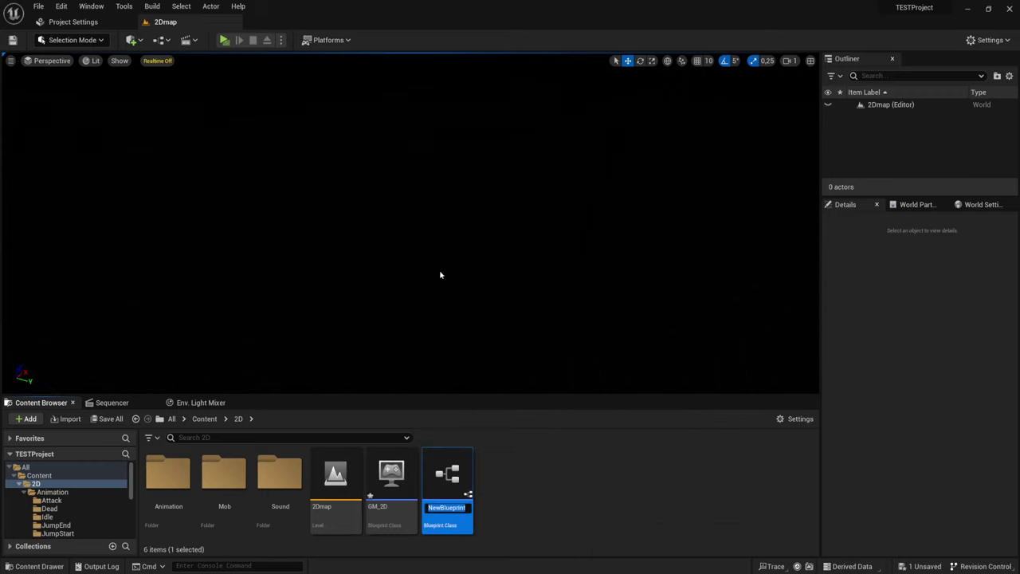
{"action": "type", "text": "C"}
{"action": "type", "text": "P"}
{"action": "key", "text": "Return"}
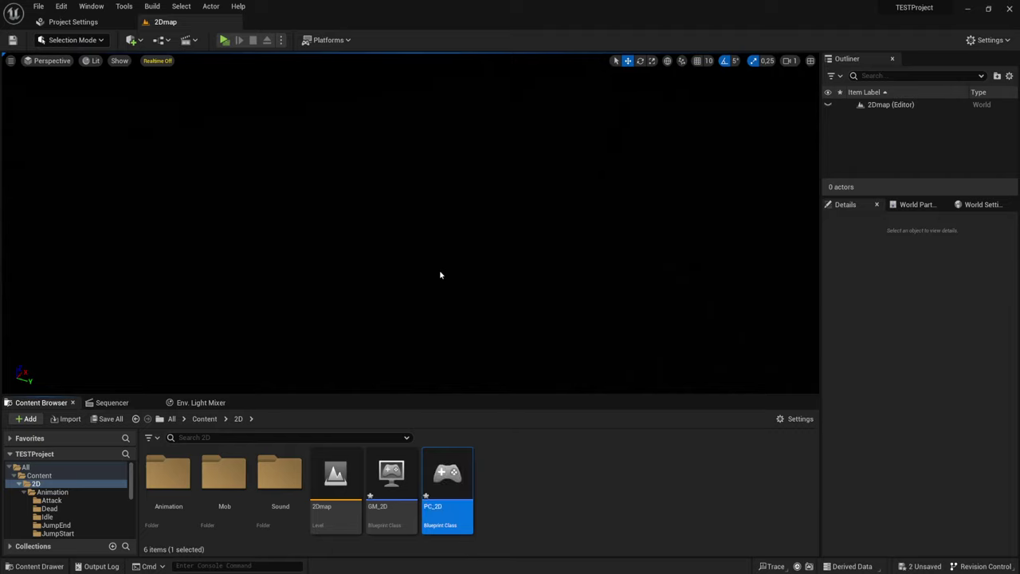
Add a new Blueprint class based on Character and name it 2D_player
{"action": "right_click", "coordinate": [522, 494]}
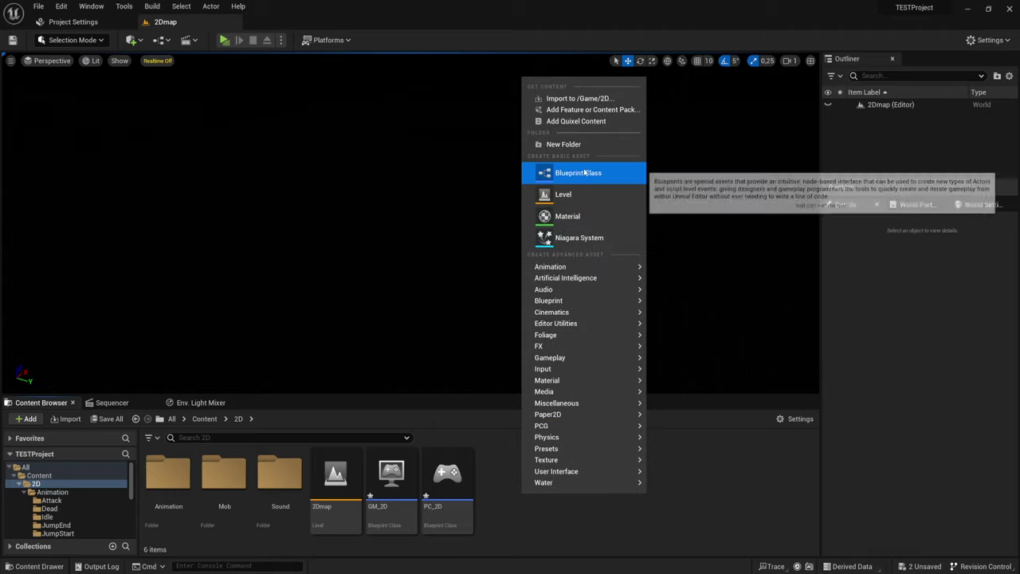
{"action": "left_click", "coordinate": [574, 172]}
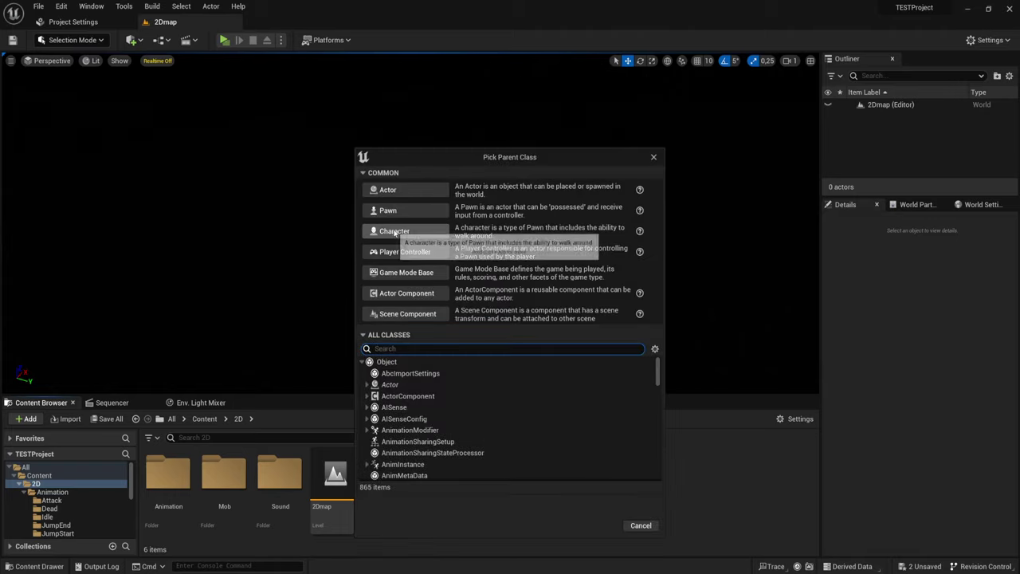
{"action": "left_click", "coordinate": [394, 230]}
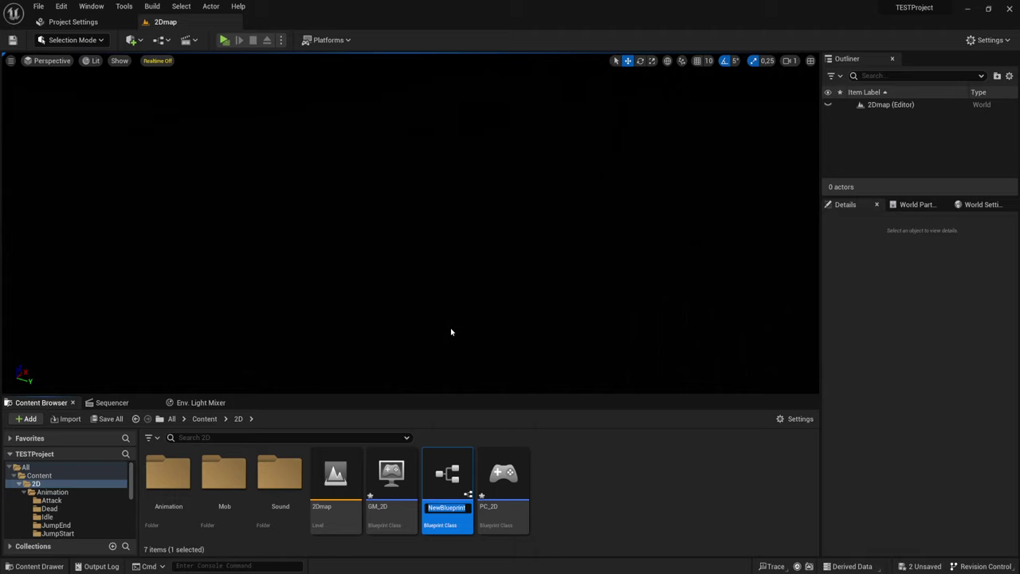
{"action": "type", "text": "2D_player"}
{"action": "key", "text": "Return"}
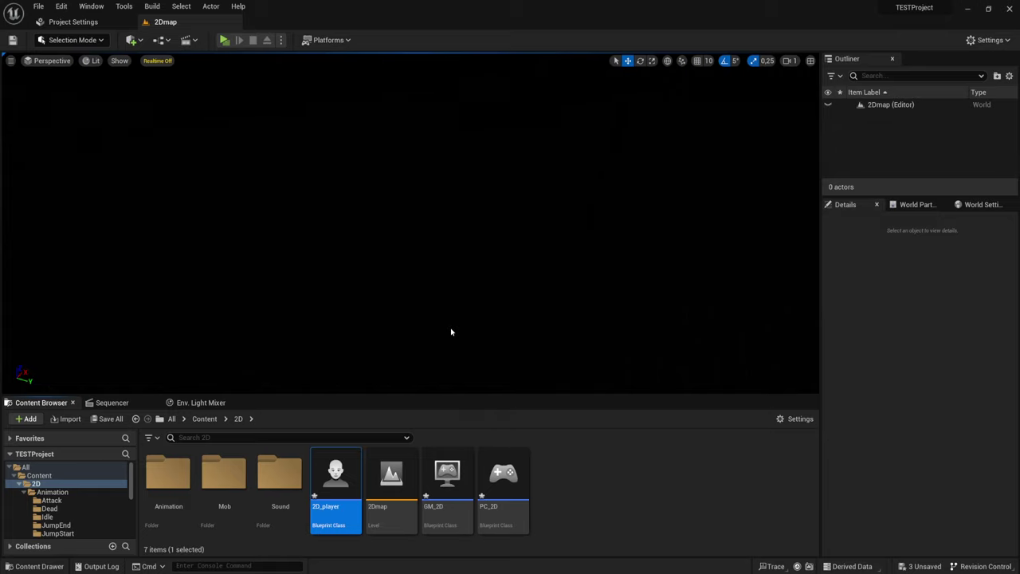
In GM_2D, set Player Controller Class to PC_2D and Default Pawn Class to 2D_player, then save and close
{"action": "double_click", "coordinate": [460, 476]}
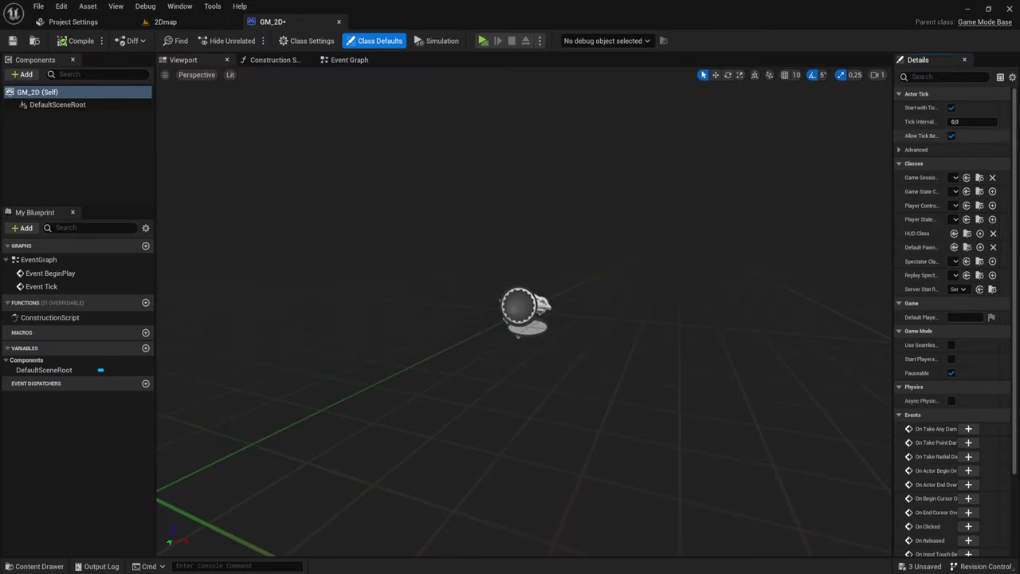
{"action": "left_click_drag", "start_coordinate": [892, 183], "coordinate": [686, 185]}
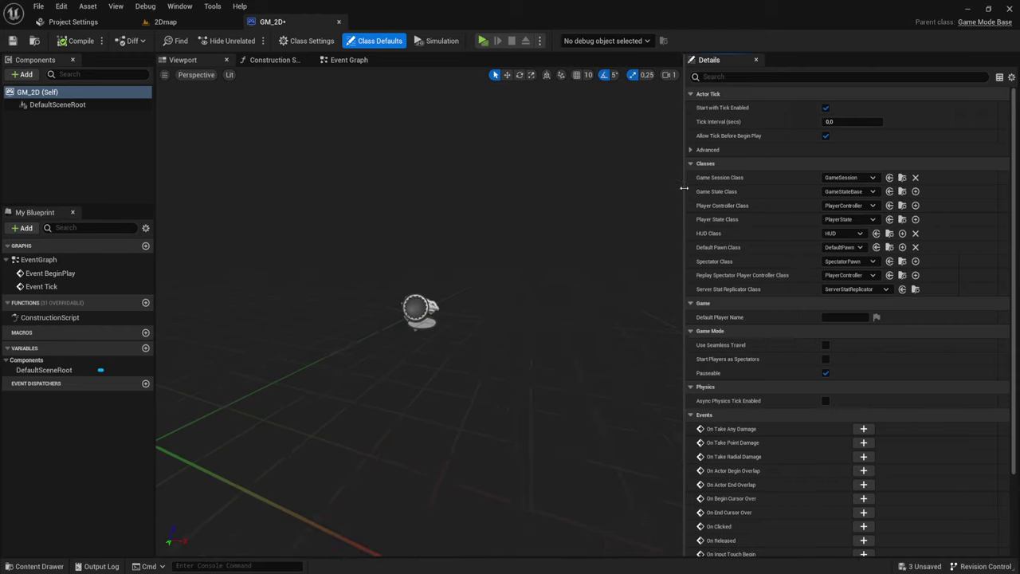
{"action": "left_click", "coordinate": [870, 206]}
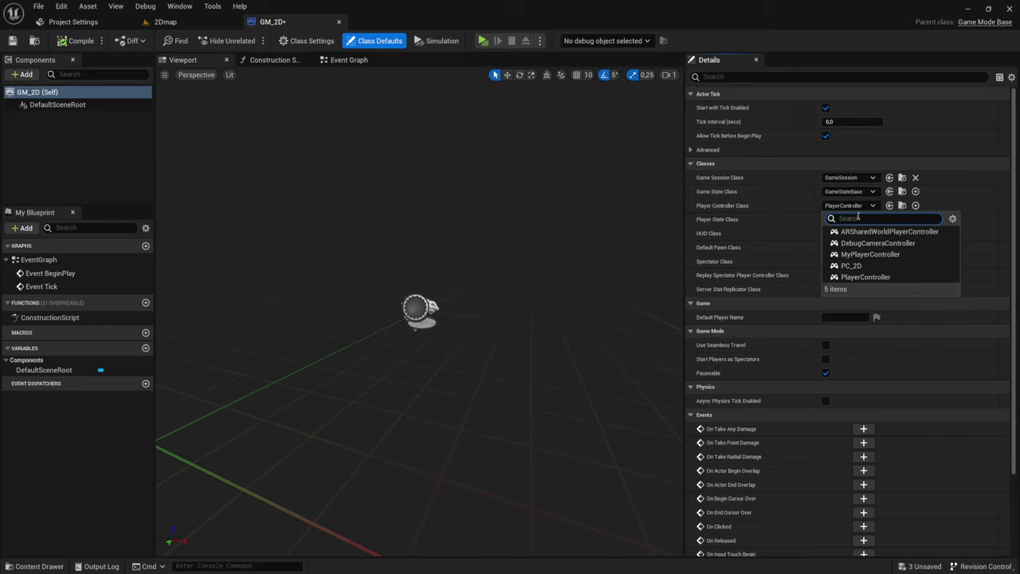
{"action": "left_click", "coordinate": [853, 266]}
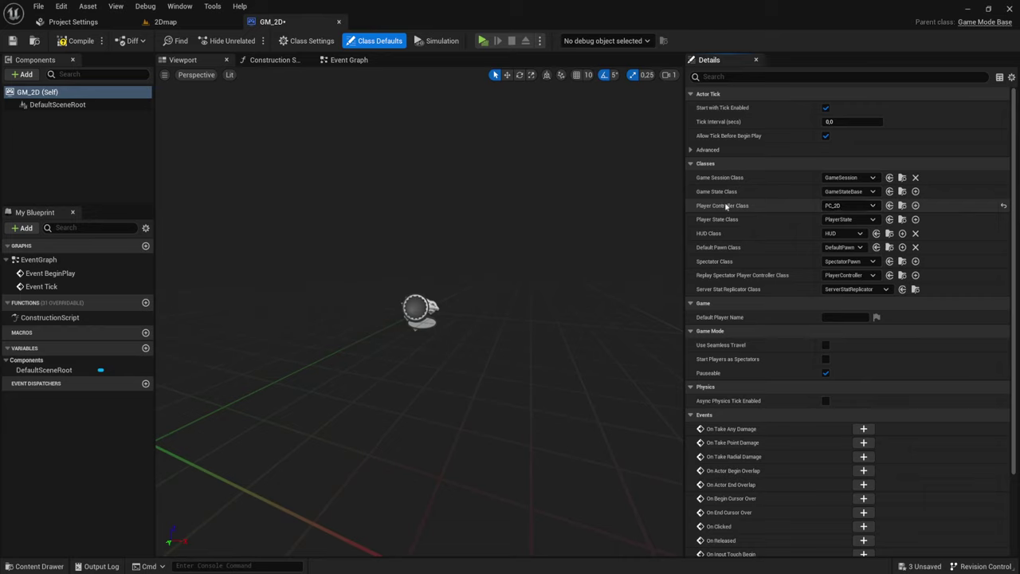
{"action": "left_click", "coordinate": [859, 247]}
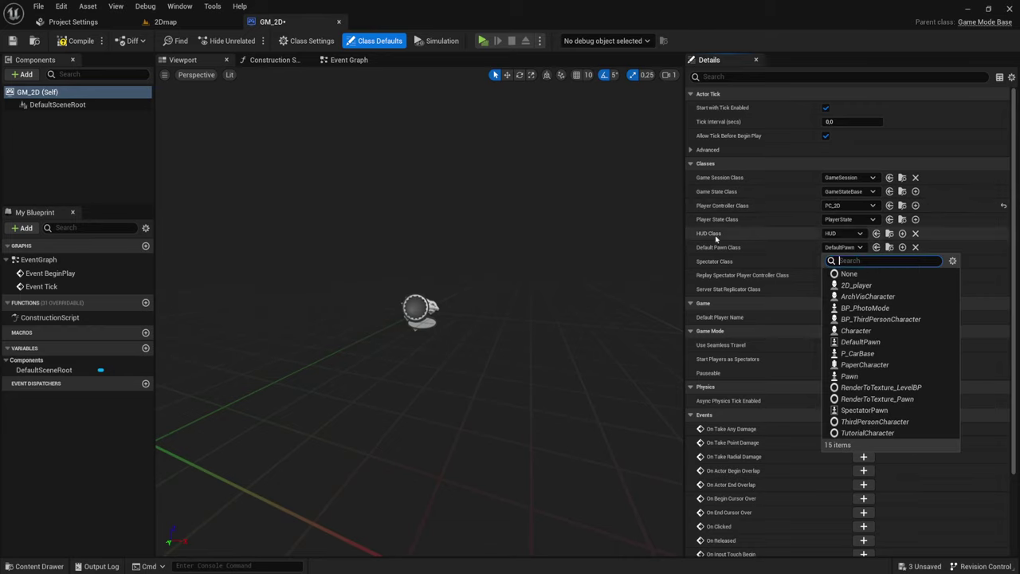
{"action": "left_click", "coordinate": [859, 287]}
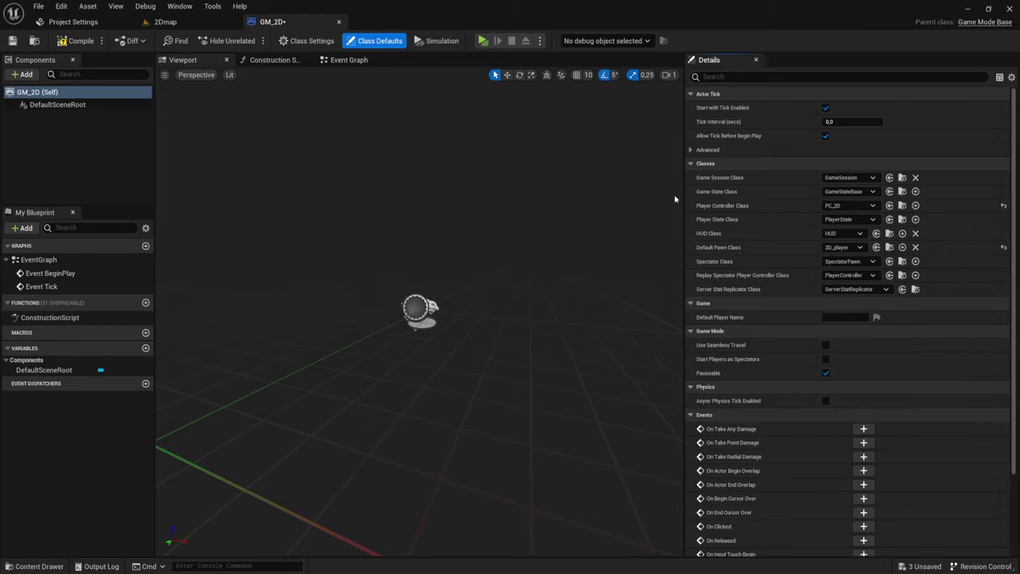
{"action": "left_click_drag", "start_coordinate": [679, 199], "coordinate": [828, 198]}
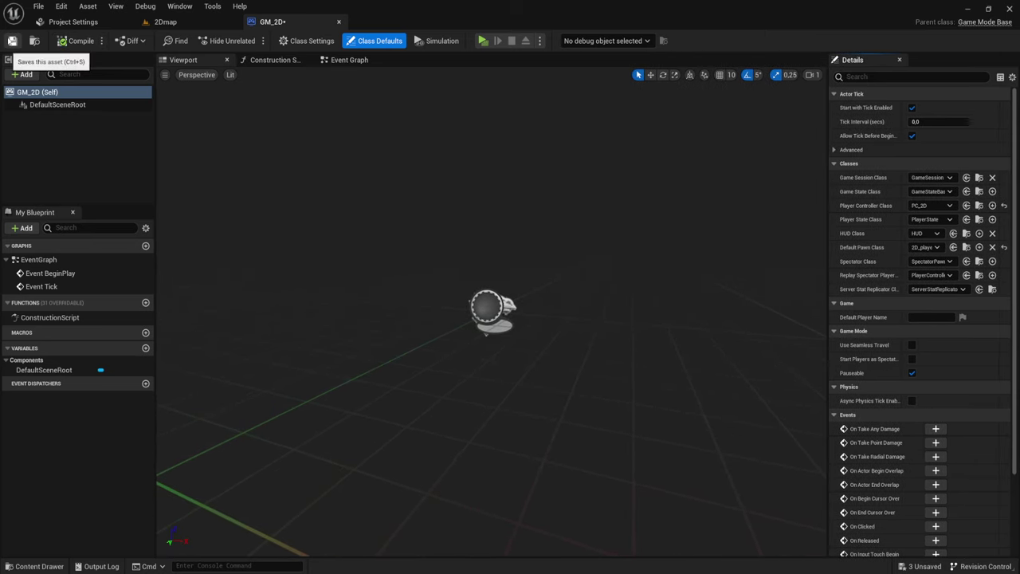
{"action": "left_click", "coordinate": [12, 41]}
{"action": "left_click", "coordinate": [339, 21]}
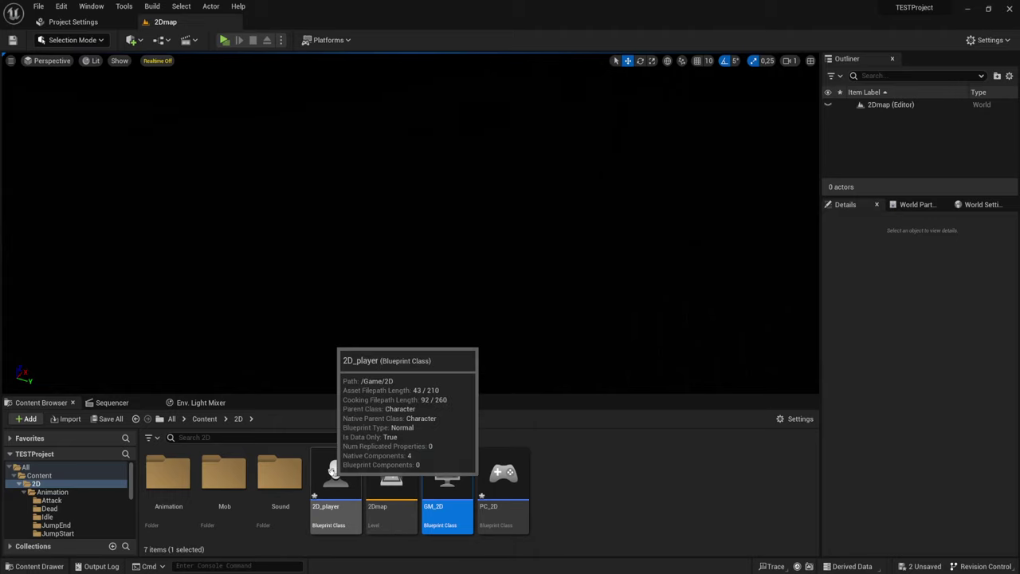
In the 2D_player Blueprint, add a Paper Flipbook component under the capsule
{"action": "double_click", "coordinate": [333, 471]}
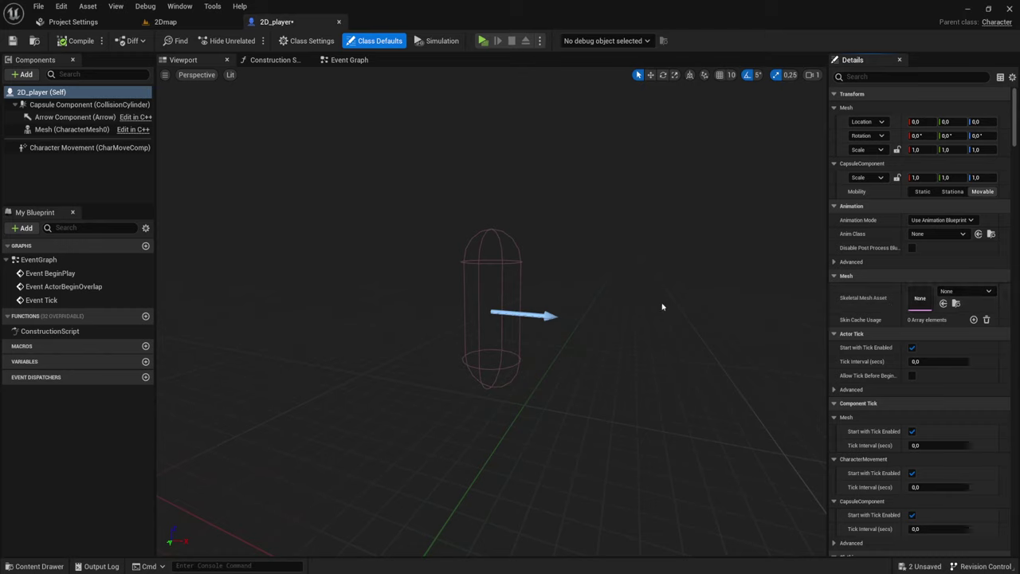
{"action": "left_click", "coordinate": [50, 130]}
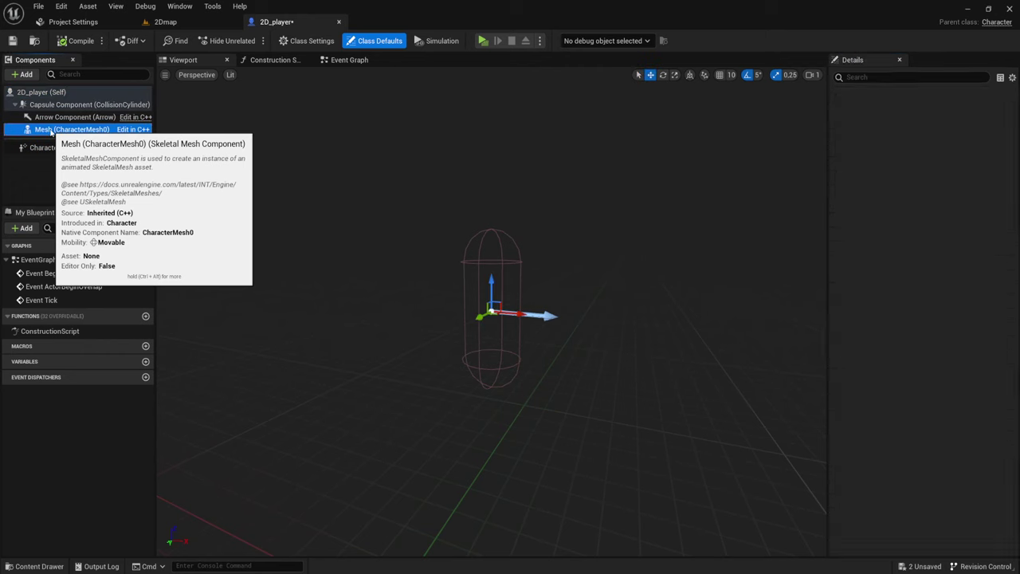
{"action": "left_click", "coordinate": [38, 105]}
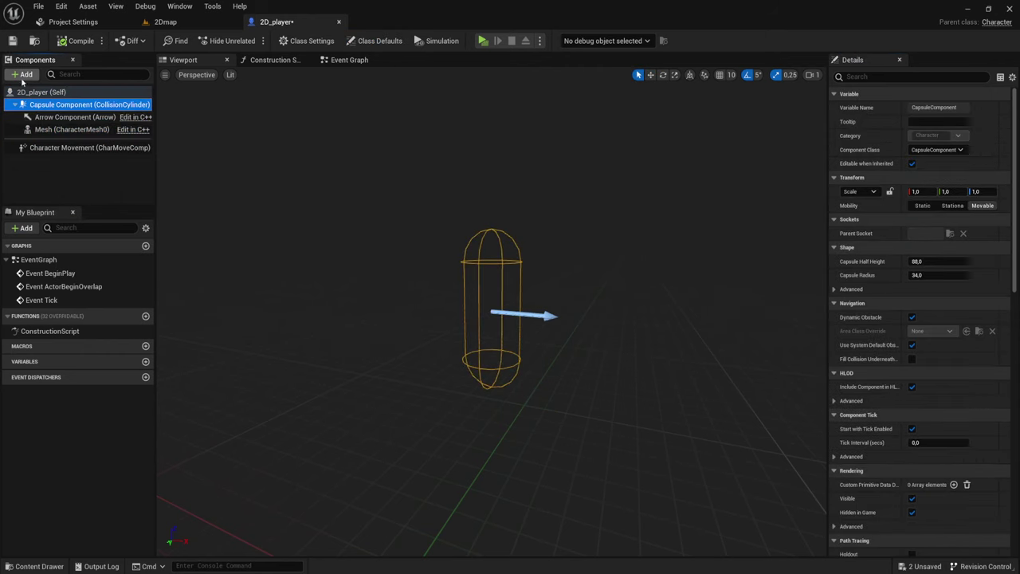
{"action": "left_click", "coordinate": [22, 74]}
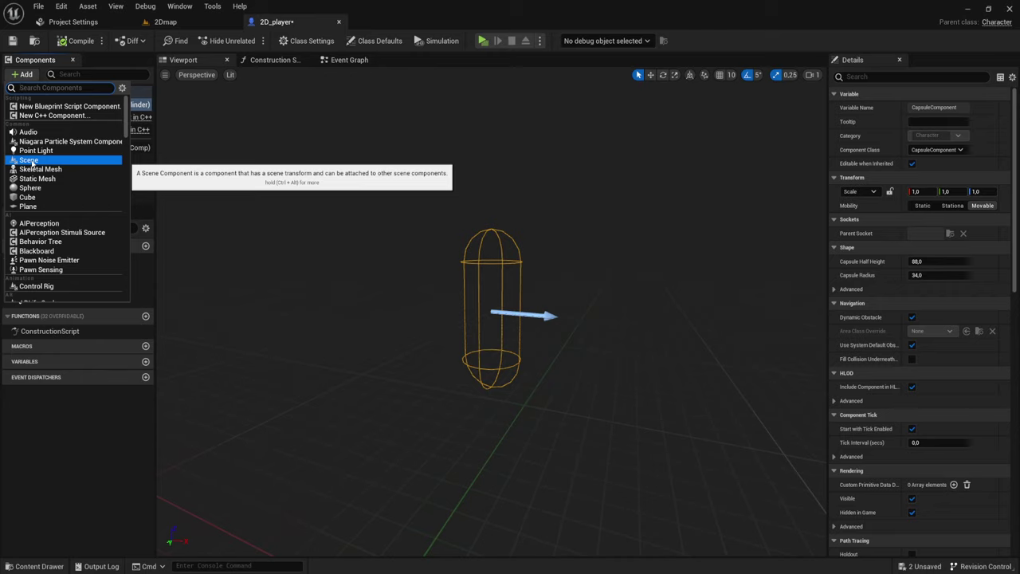
{"action": "type", "text": "flip"}
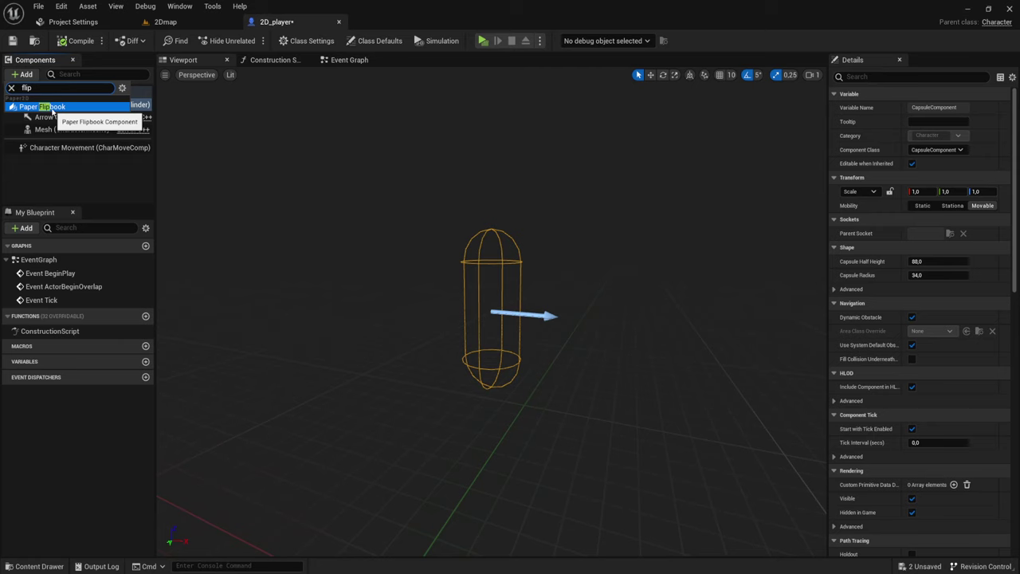
{"action": "left_click", "coordinate": [54, 109]}
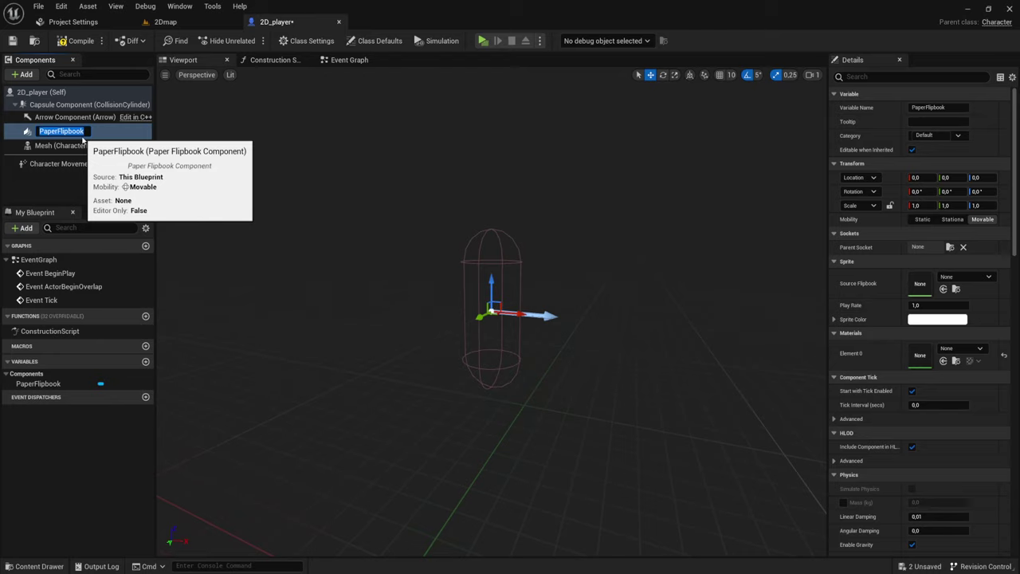
Rename the new flipbook component to FlipbookPlayer
{"action": "key", "text": "BackSpace"}
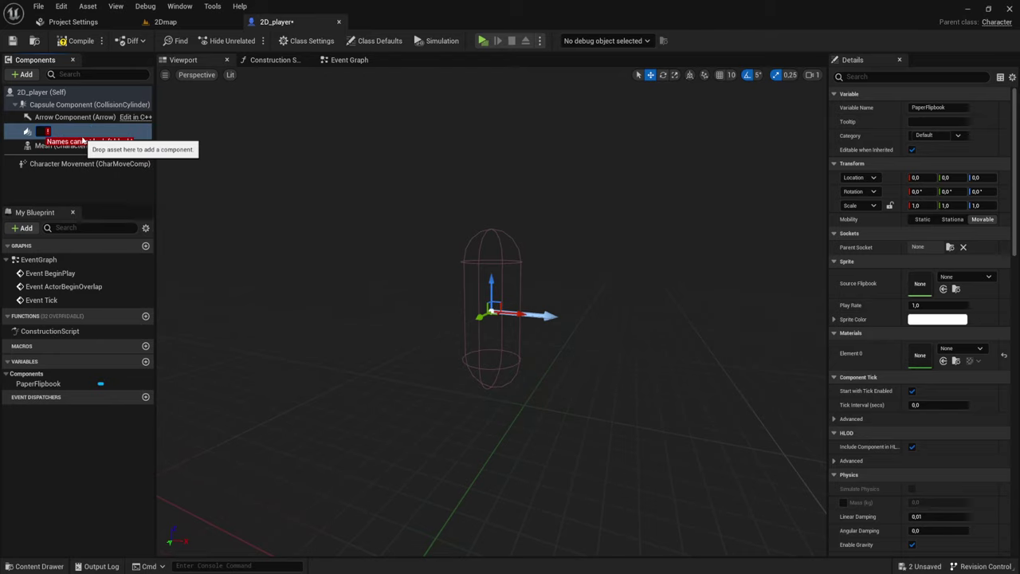
{"action": "key", "text": "ctrl+z"}
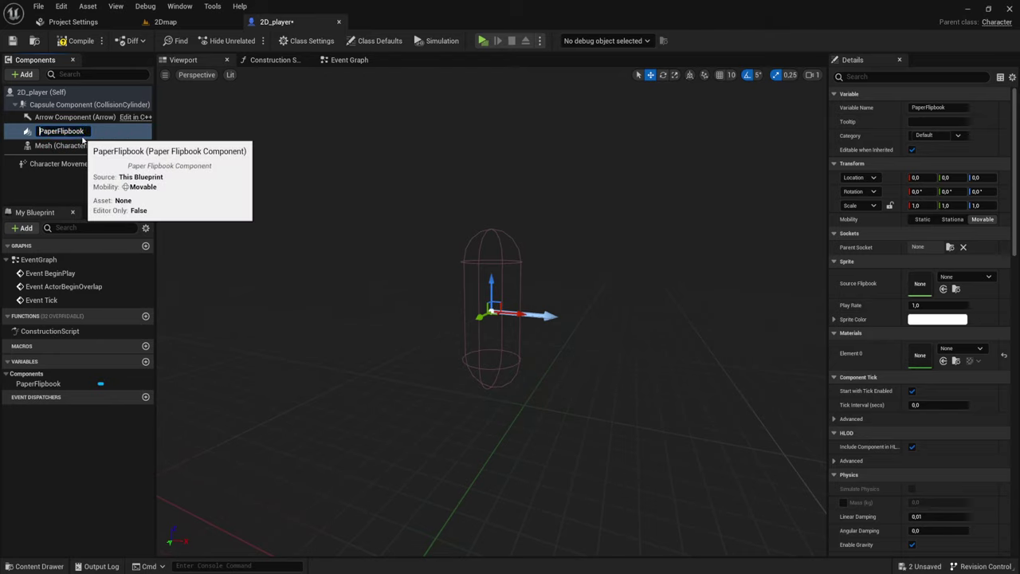
{"action": "key", "text": "Home"}
{"action": "key", "text": "Delete"}
{"action": "key", "text": "Delete"}
{"action": "key", "text": "Delete"}
{"action": "key", "text": "Delete"}
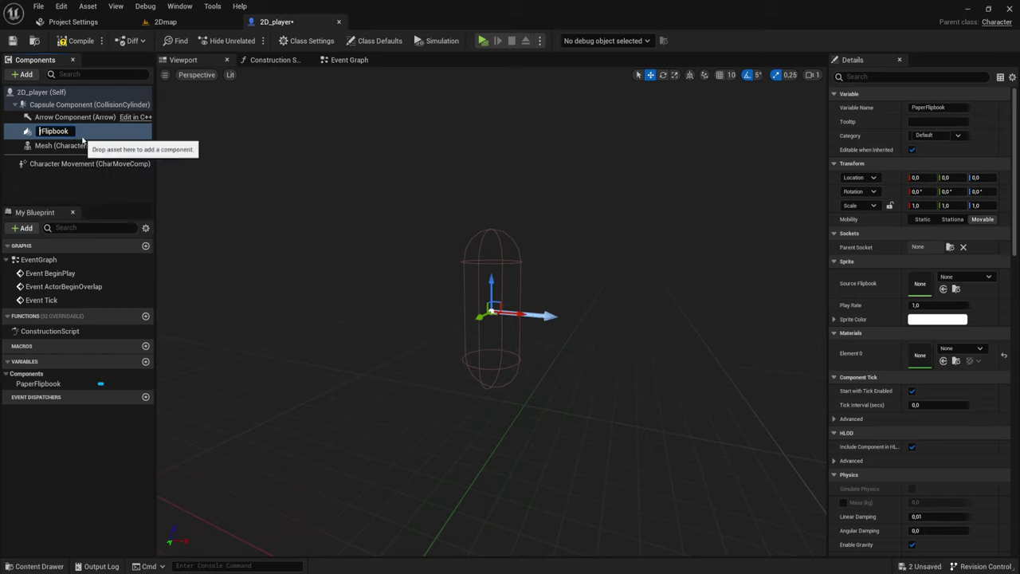
{"action": "key", "text": "Delete"}
{"action": "type", "text": "layer"}
{"action": "key", "text": "Return"}
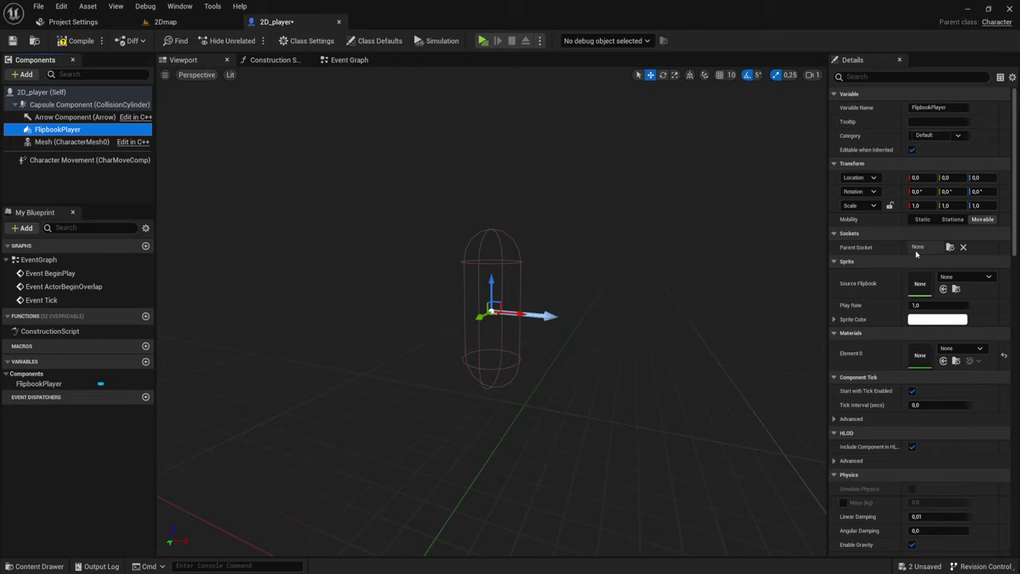
Set the component's Source Flipbook to FB_Idle
{"action": "left_click", "coordinate": [948, 276]}
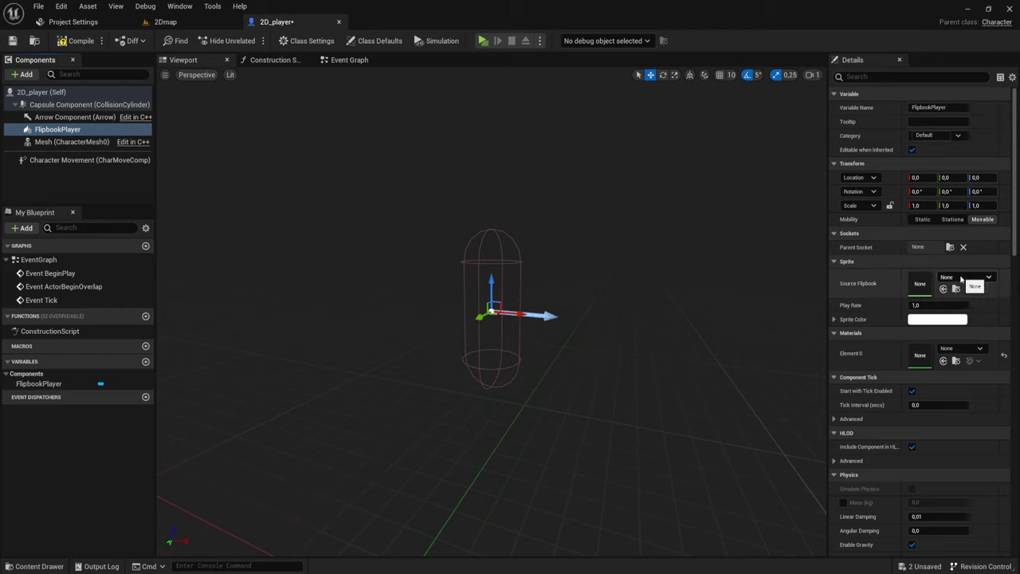
{"action": "left_click", "coordinate": [938, 416]}
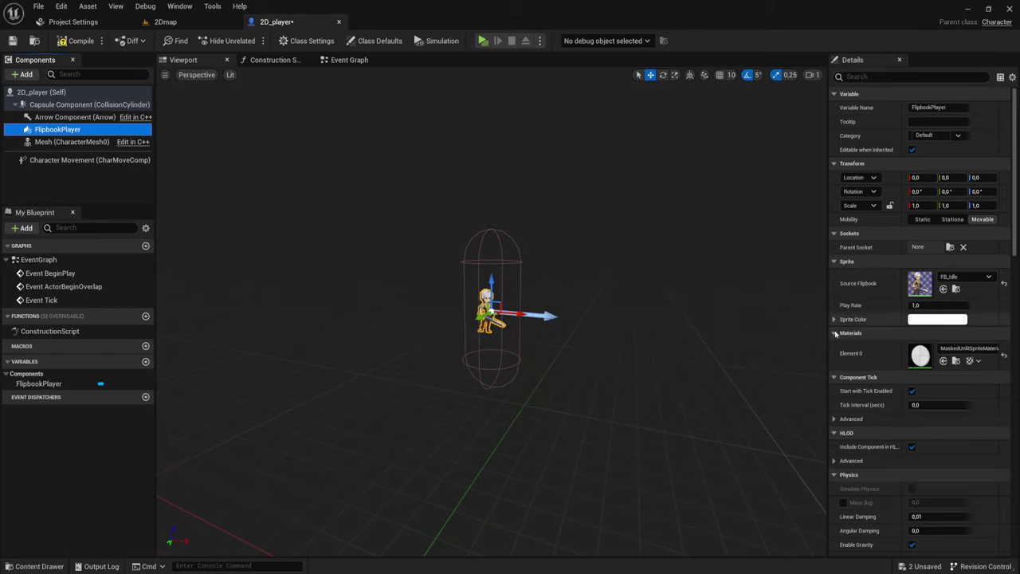
{"action": "left_click_drag", "start_coordinate": [422, 365], "coordinate": [478, 359]}
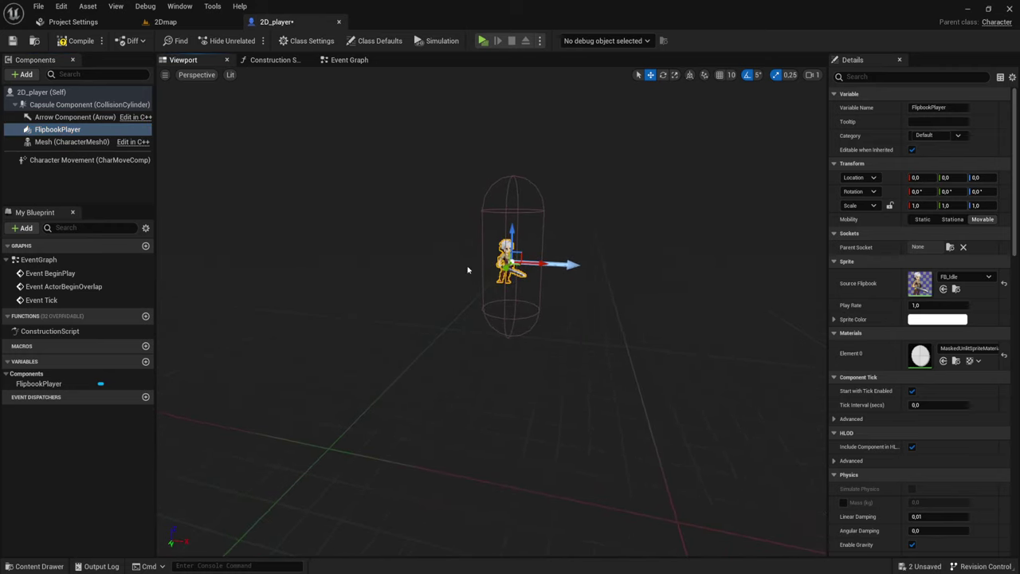
{"action": "mouse_move", "coordinate": [467, 268]}
{"action": "left_mouse_down"}
{"action": "mouse_move", "coordinate": [494, 239]}
{"action": "mouse_move", "coordinate": [791, 274]}
{"action": "left_mouse_up"}
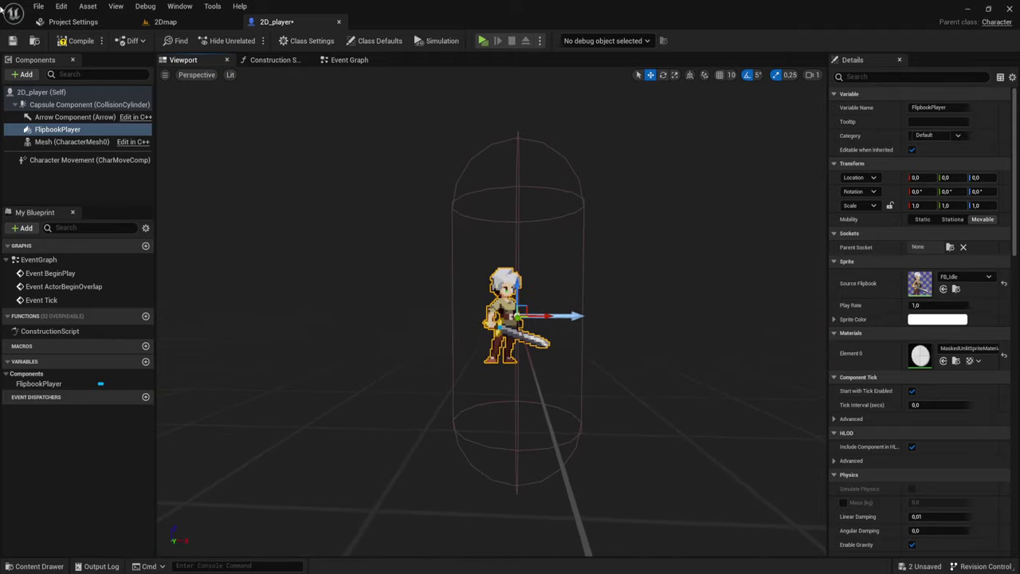
Set the Capsule Radius to 15 and drag Capsule Half Height down to about 25
{"action": "left_click", "coordinate": [73, 105]}
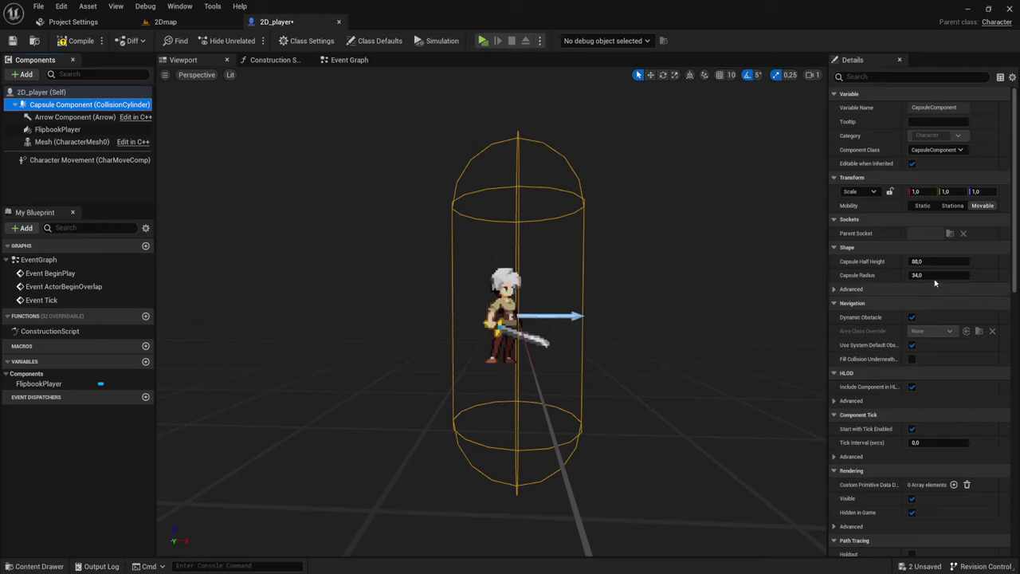
{"action": "left_click_drag", "start_coordinate": [939, 275], "coordinate": [909, 275]}
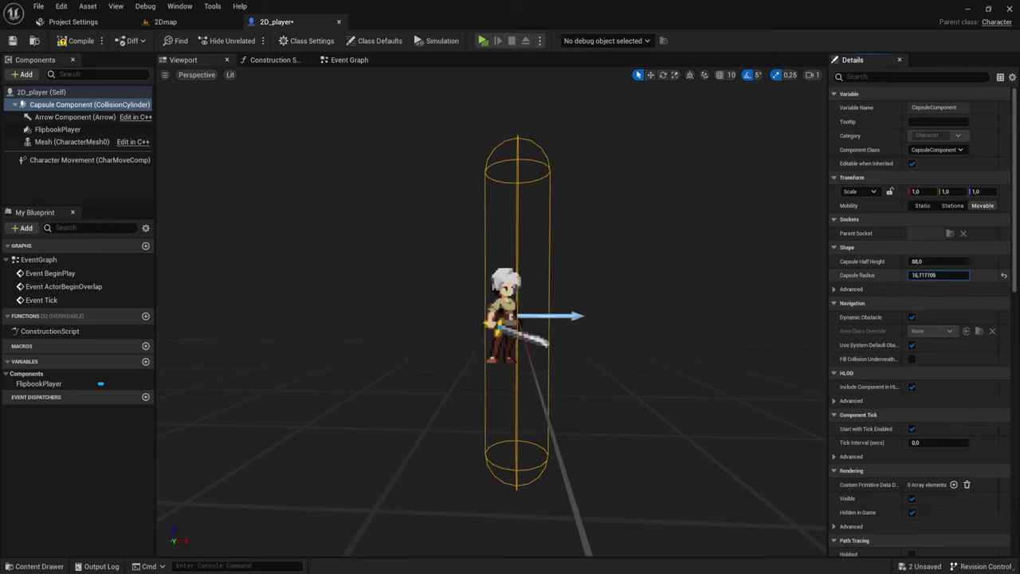
{"action": "left_click", "coordinate": [929, 275]}
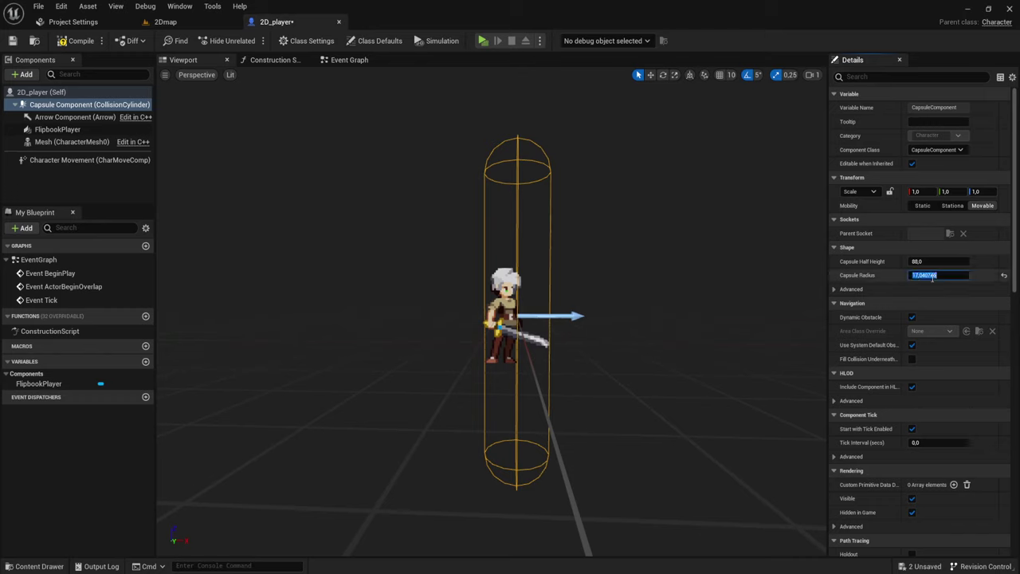
{"action": "type", "text": "15"}
{"action": "key", "text": "Return"}
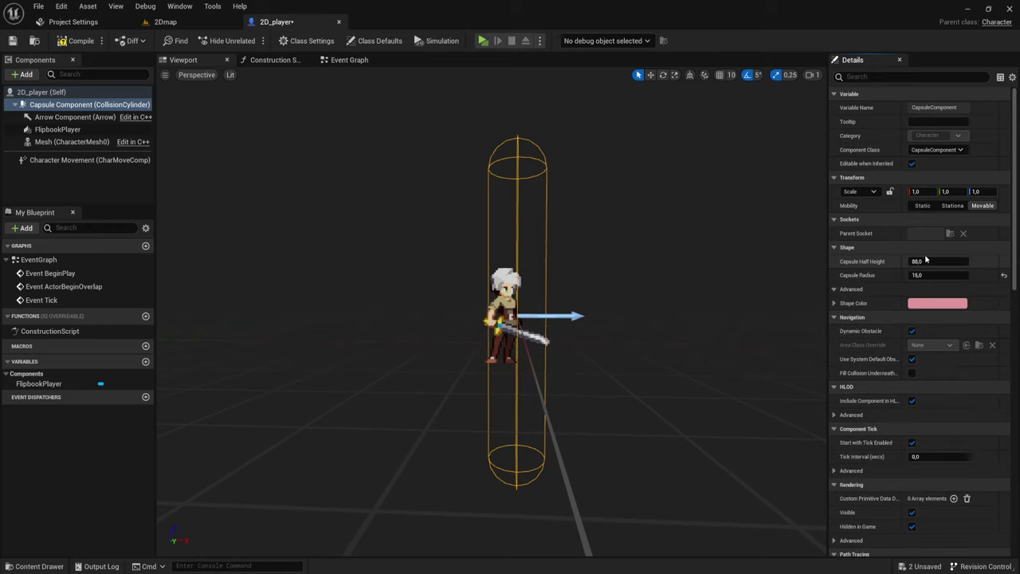
{"action": "left_click_drag", "start_coordinate": [939, 260], "coordinate": [848, 260]}
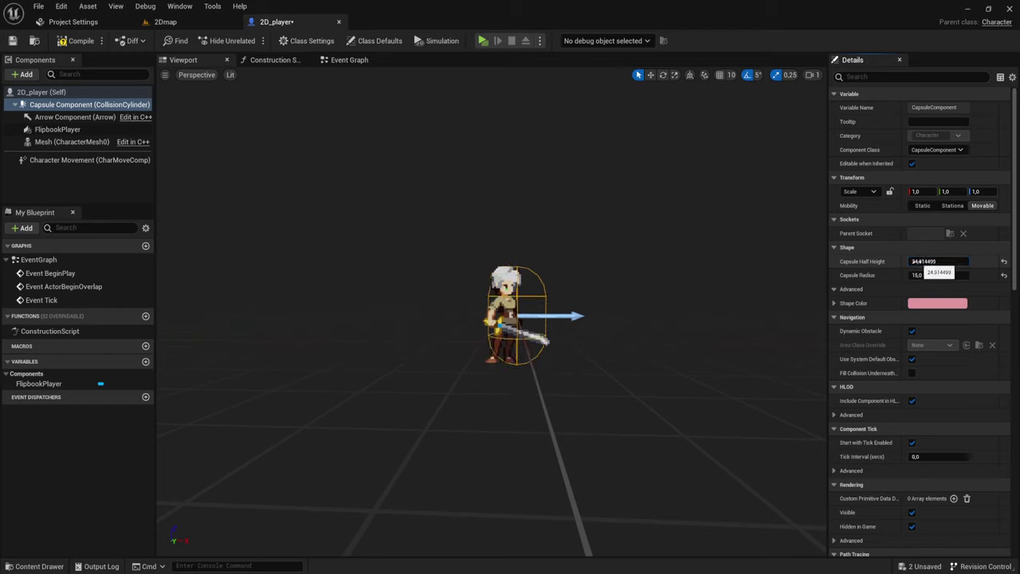
In Left view, set the capsule half height to 25, then compile and save
{"action": "left_click", "coordinate": [196, 75]}
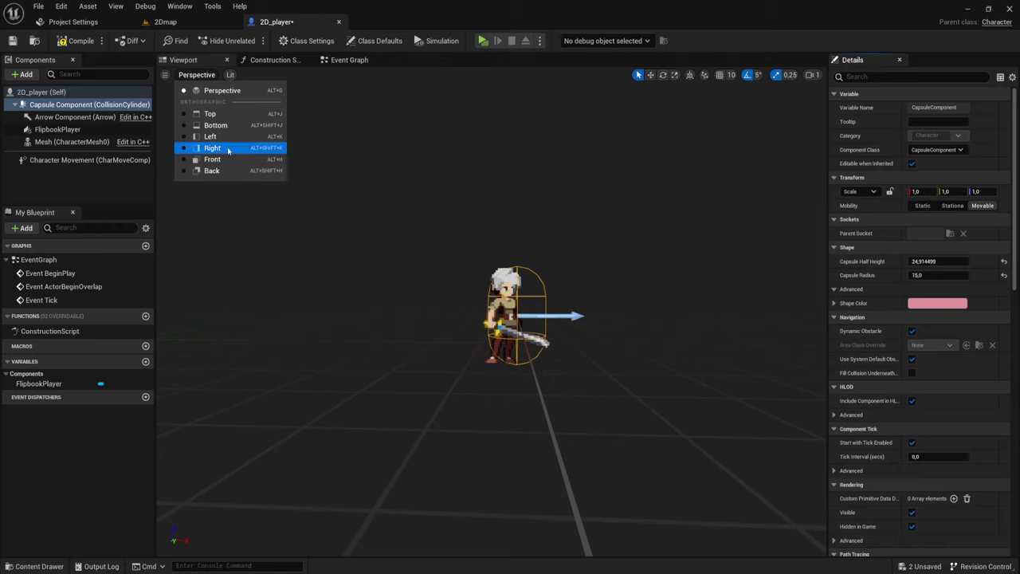
{"action": "left_click", "coordinate": [199, 136]}
{"action": "key", "text": "f"}
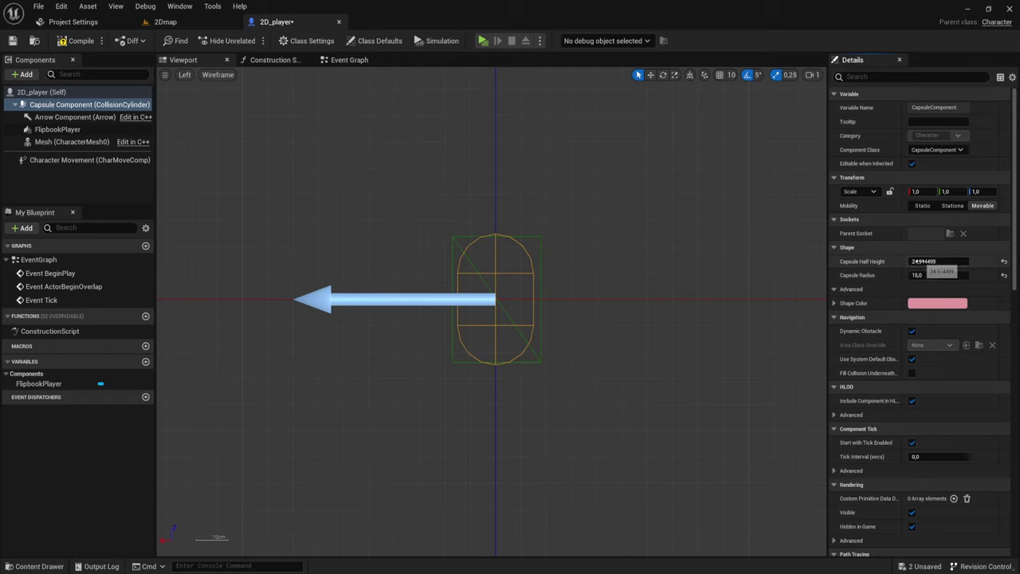
{"action": "left_click", "coordinate": [923, 261]}
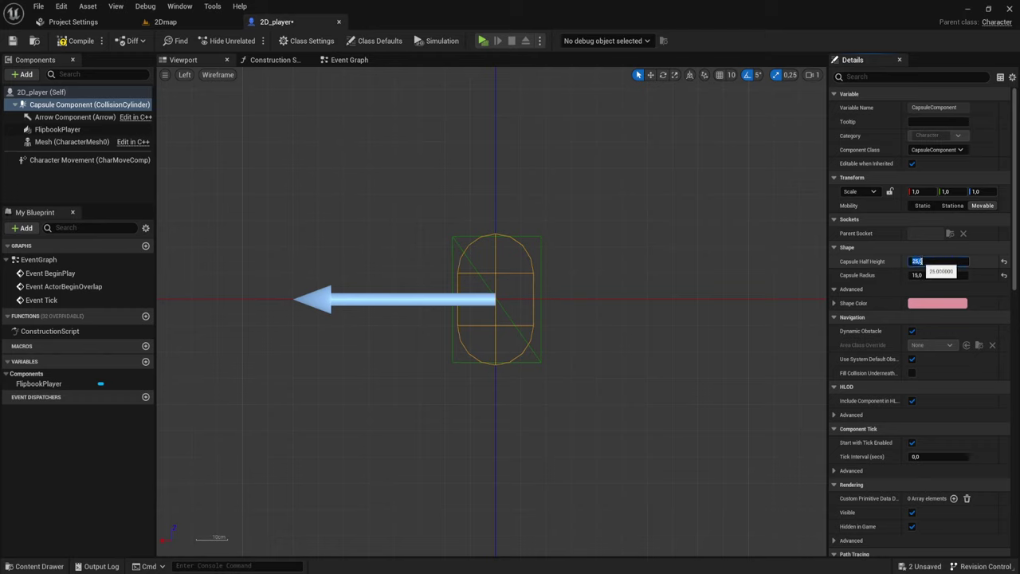
{"action": "key", "text": "Return"}
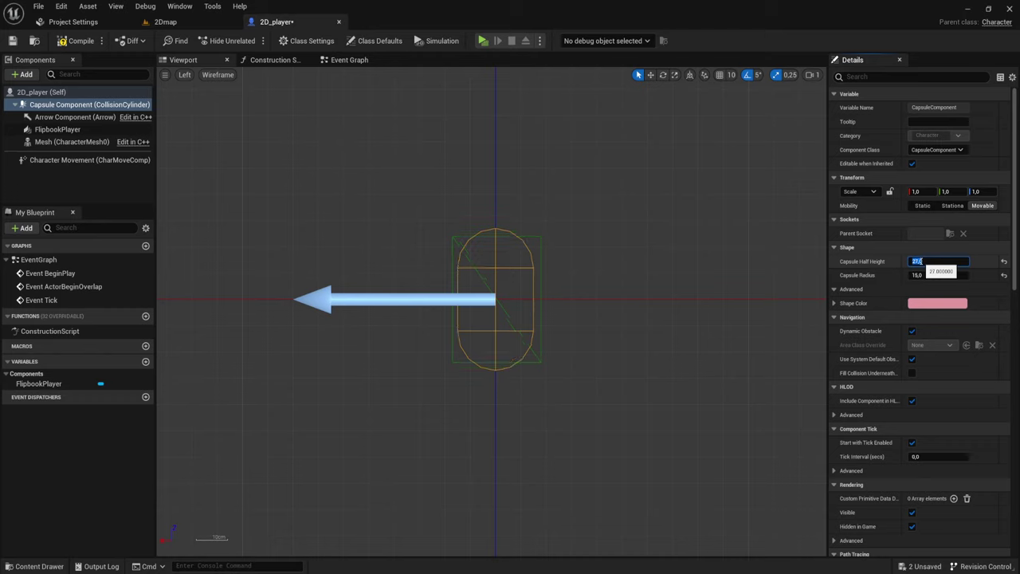
{"action": "key", "text": "Return"}
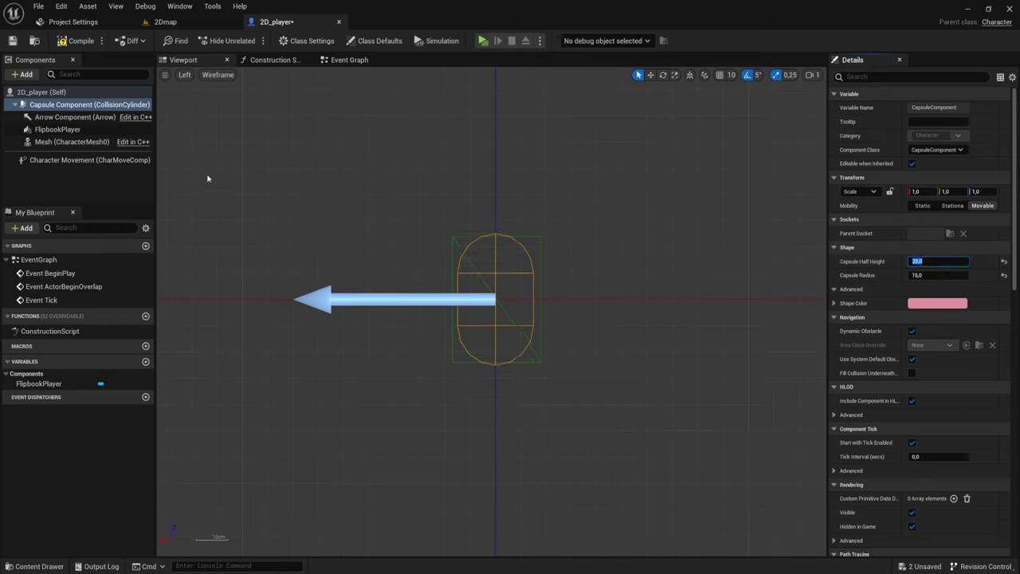
{"action": "left_click", "coordinate": [74, 42]}
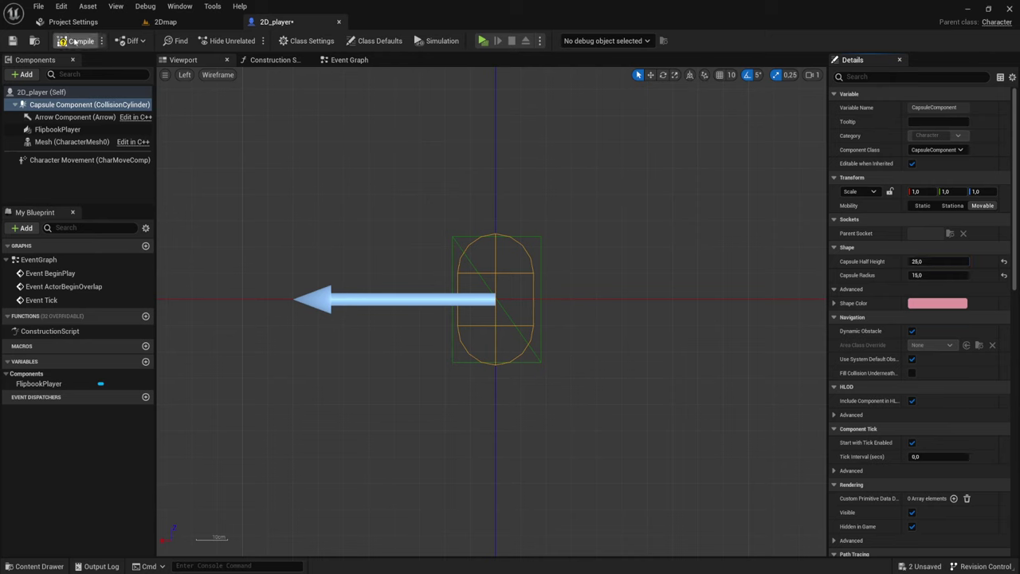
{"action": "left_click", "coordinate": [13, 41]}
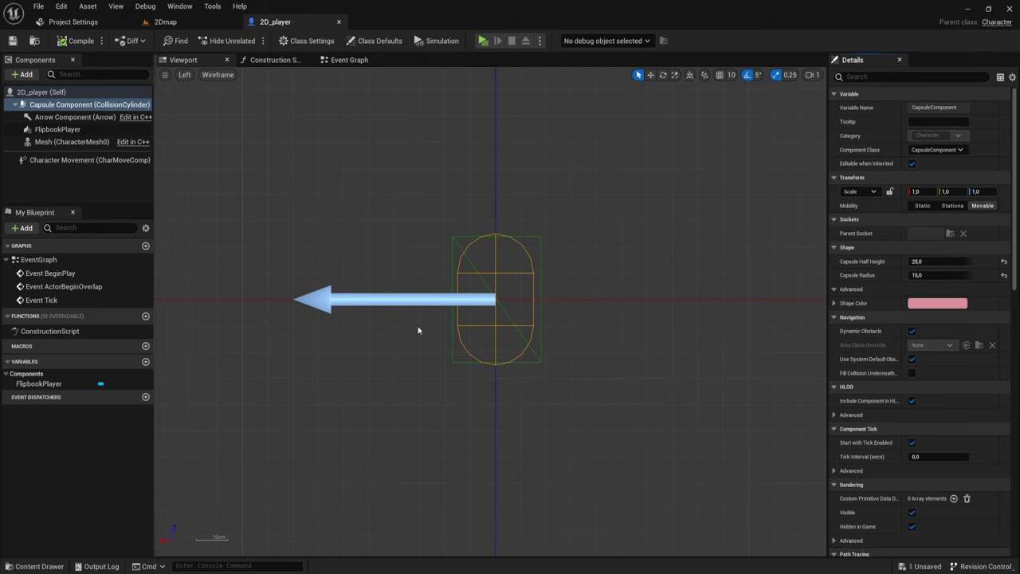
Refine the capsule half height to 24 and compile again
{"action": "left_click", "coordinate": [941, 262]}
{"action": "key", "text": "Return"}
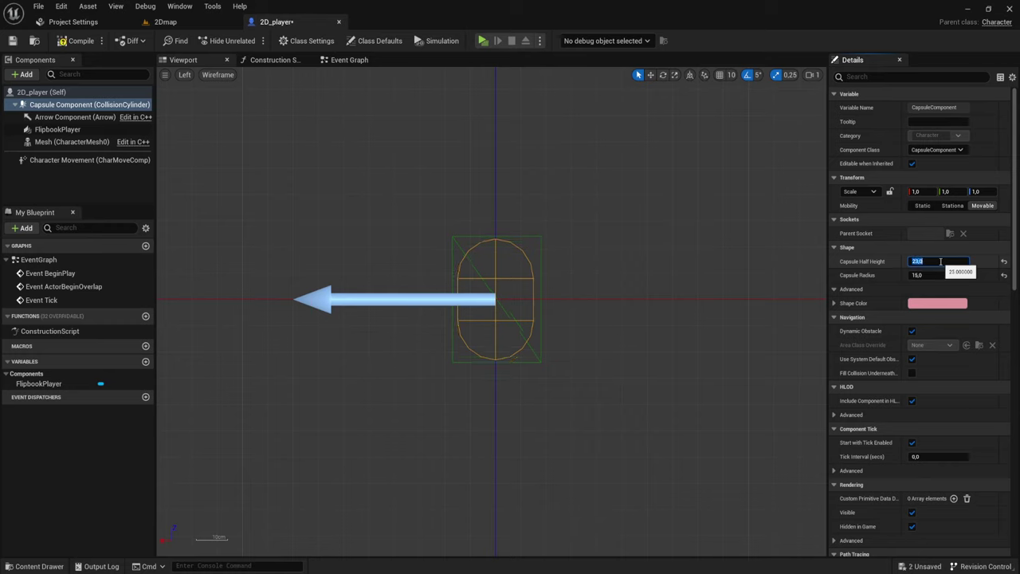
{"action": "type", "text": "24"}
{"action": "key", "text": "Return"}
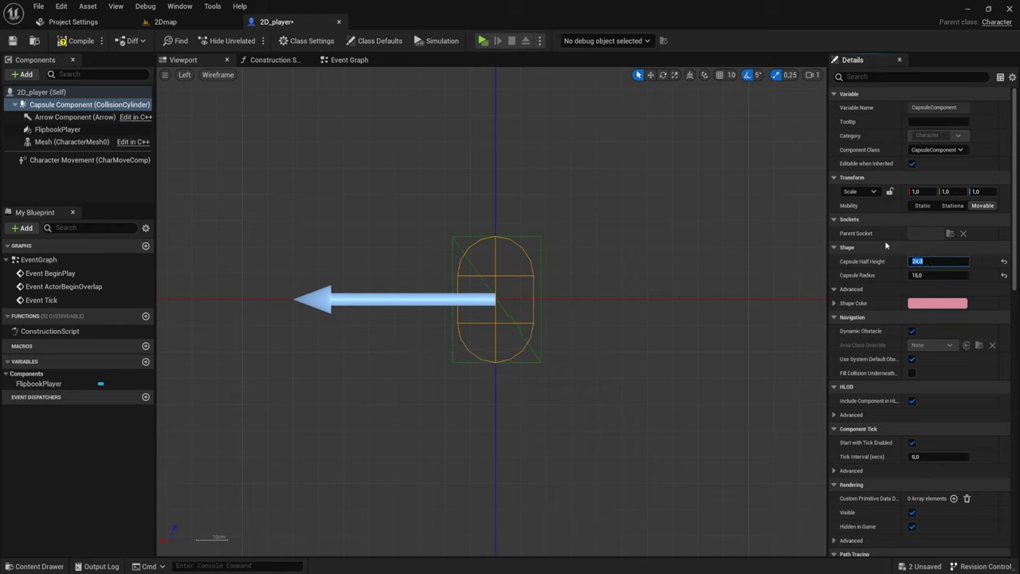
{"action": "left_click", "coordinate": [83, 41]}
Return to Perspective, nudge the FlipbookPlayer sprite along X, save, and switch to 2Dmap
{"action": "left_click", "coordinate": [185, 74]}
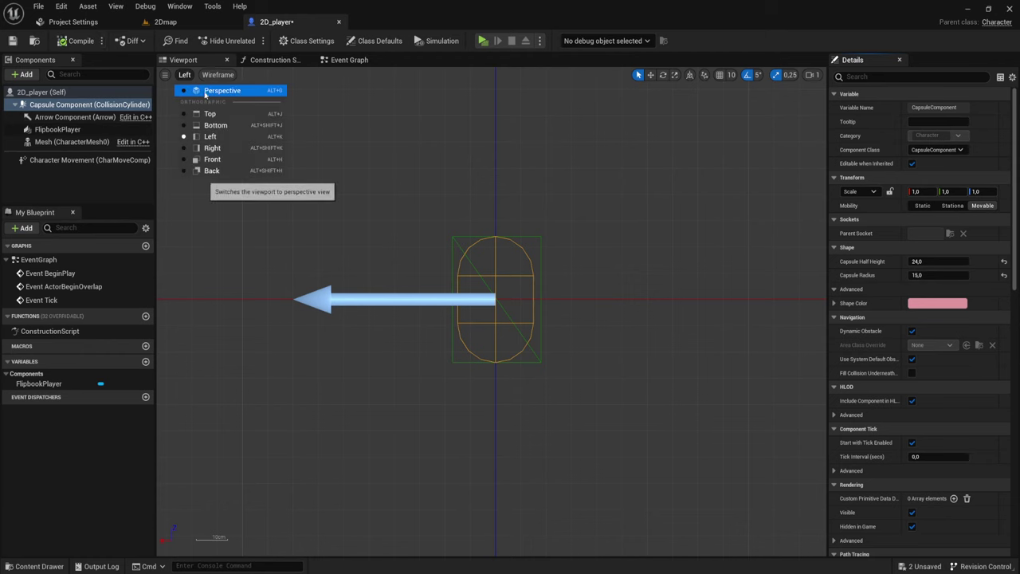
{"action": "left_click", "coordinate": [209, 93]}
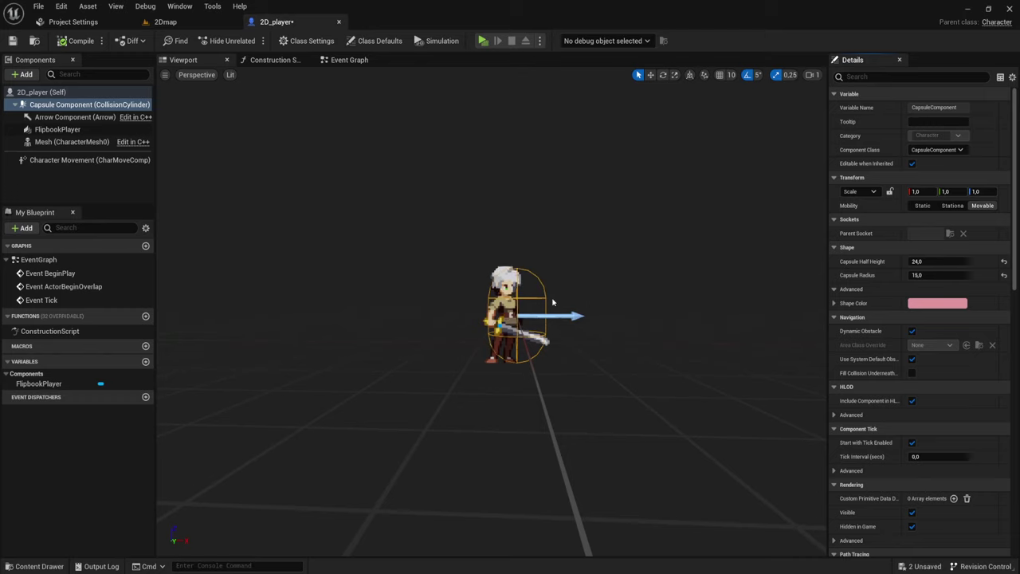
{"action": "left_click", "coordinate": [56, 129]}
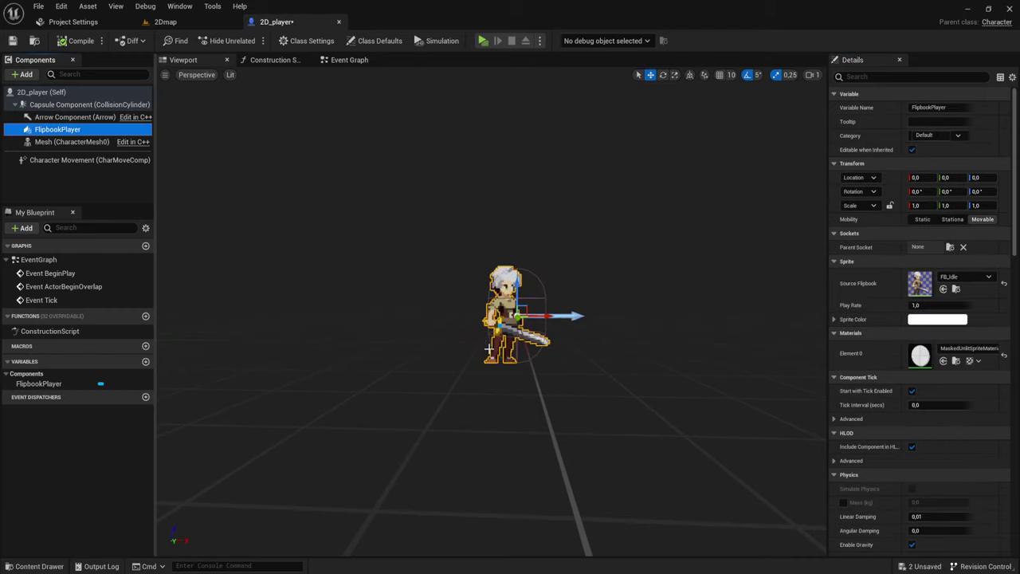
{"action": "left_click_drag", "start_coordinate": [548, 316], "coordinate": [560, 317]}
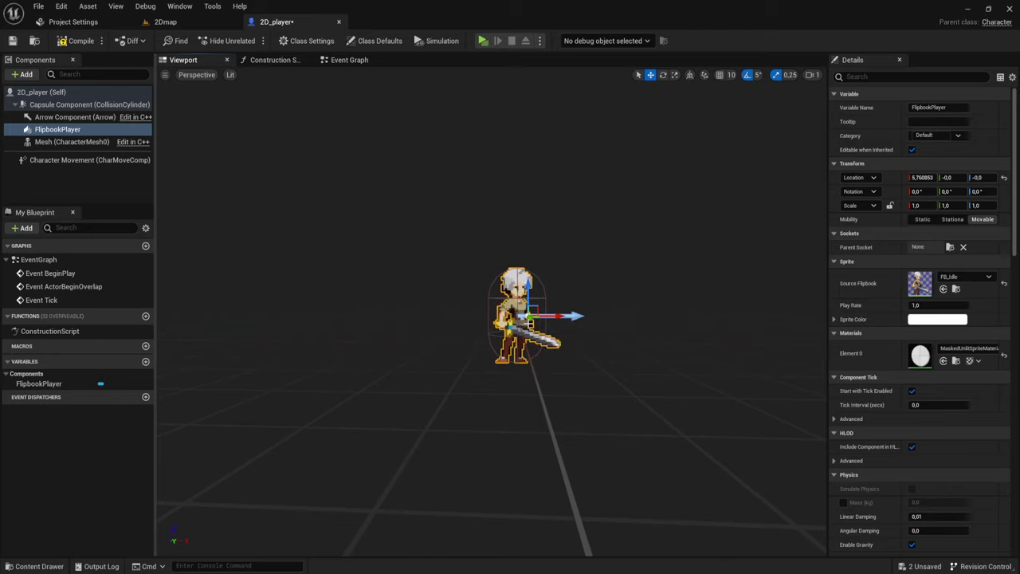
{"action": "left_click_drag", "start_coordinate": [503, 271], "coordinate": [526, 319]}
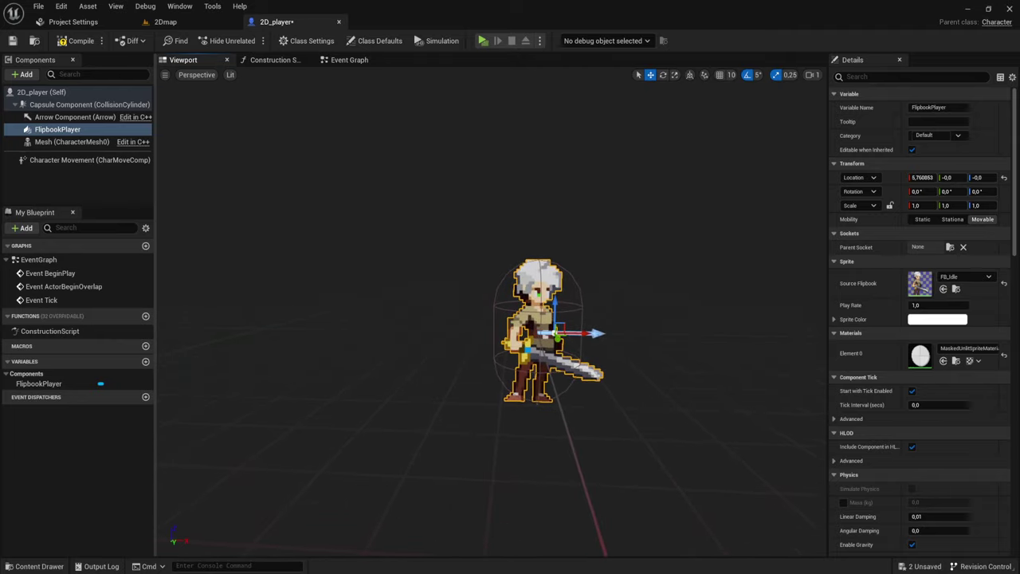
{"action": "left_click_drag", "start_coordinate": [46, 127], "coordinate": [48, 129]}
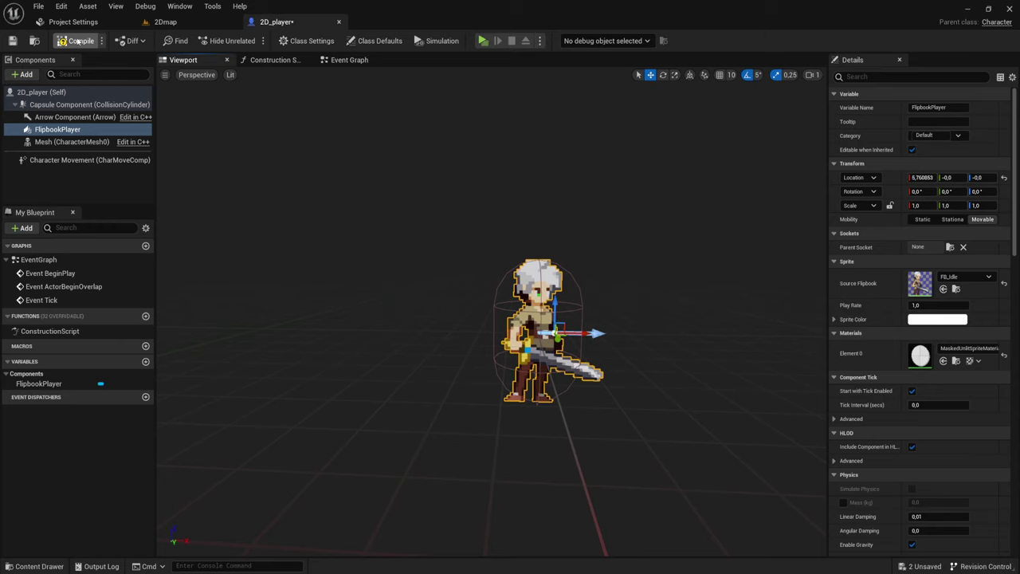
{"action": "key", "text": "ctrl+s"}
{"action": "left_click", "coordinate": [228, 40]}
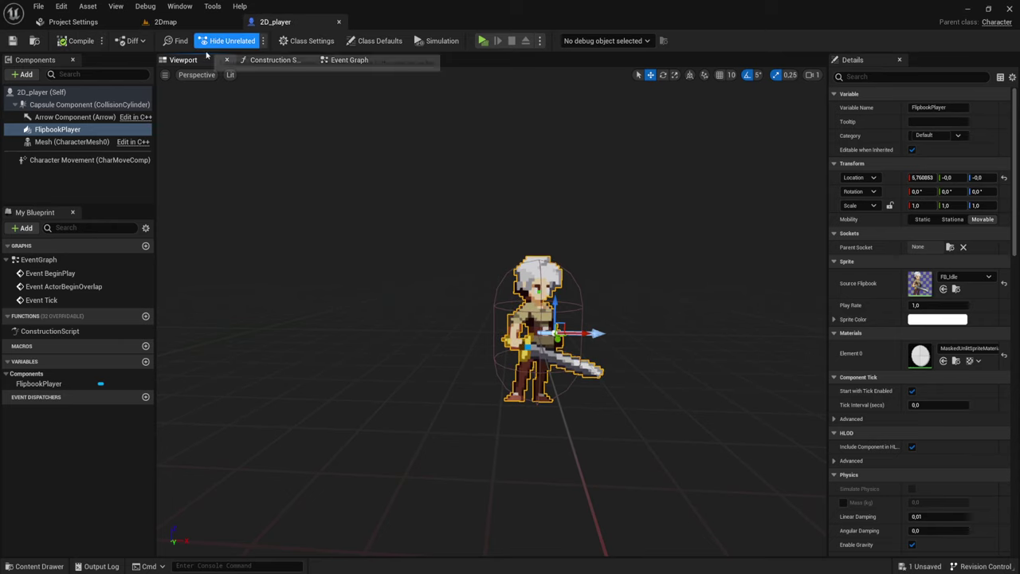
{"action": "left_click", "coordinate": [186, 22]}
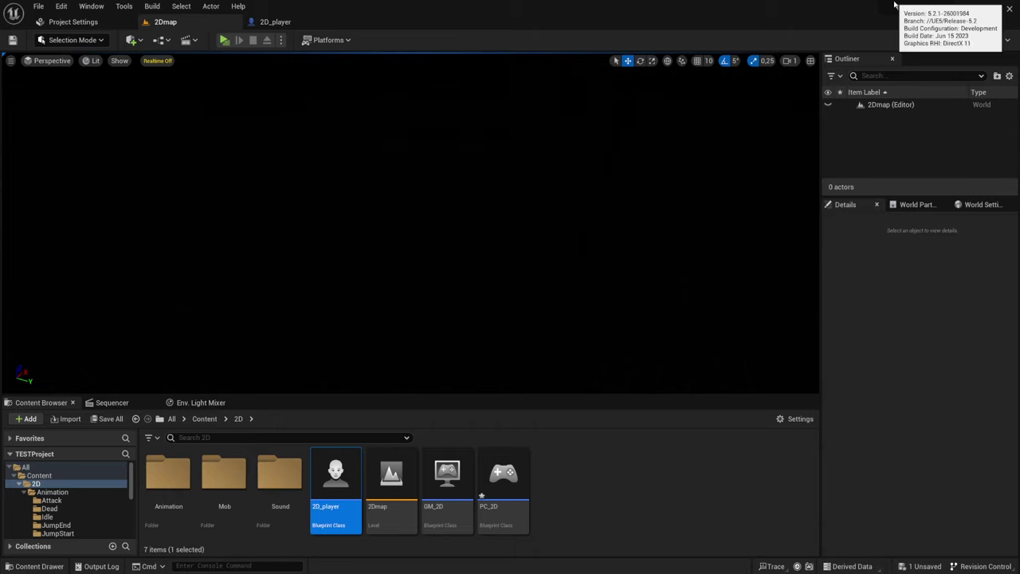
Add an Input Mapping Context asset from the Input submenu and name it IMC_2D
{"action": "right_click", "coordinate": [619, 480]}
{"action": "mouse_move", "coordinate": [668, 282]}
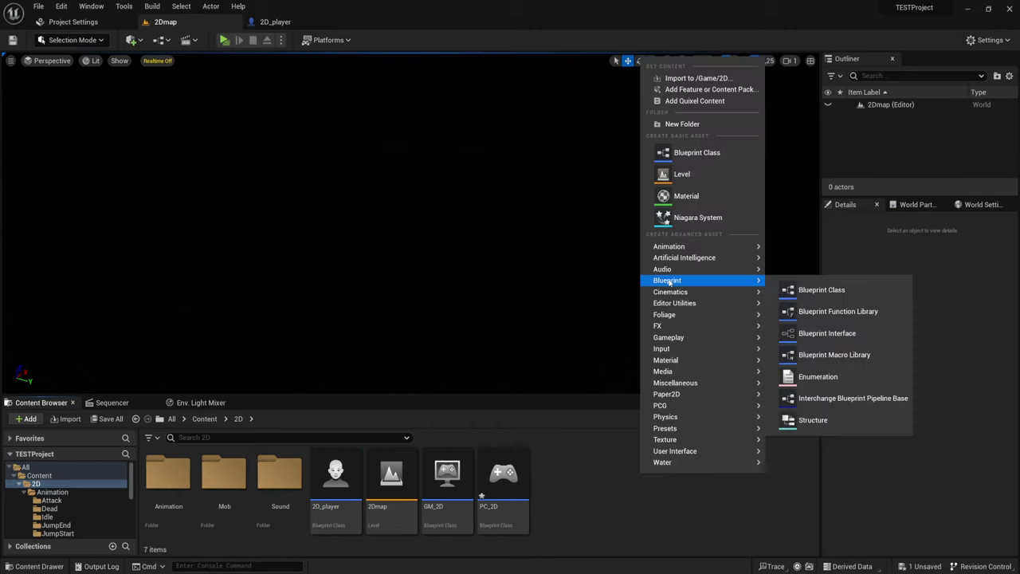
{"action": "mouse_move", "coordinate": [672, 349]}
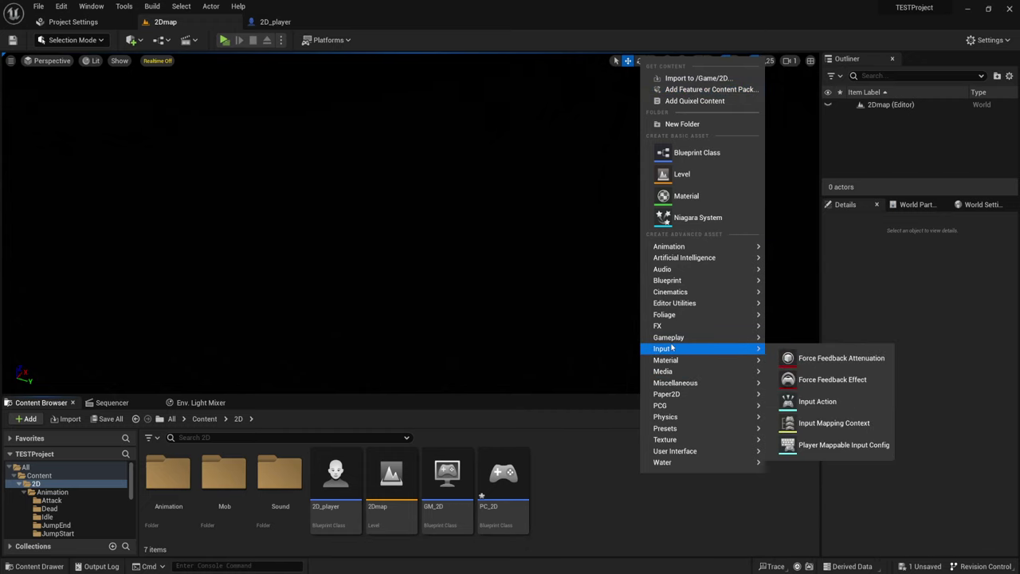
{"action": "left_click", "coordinate": [827, 424]}
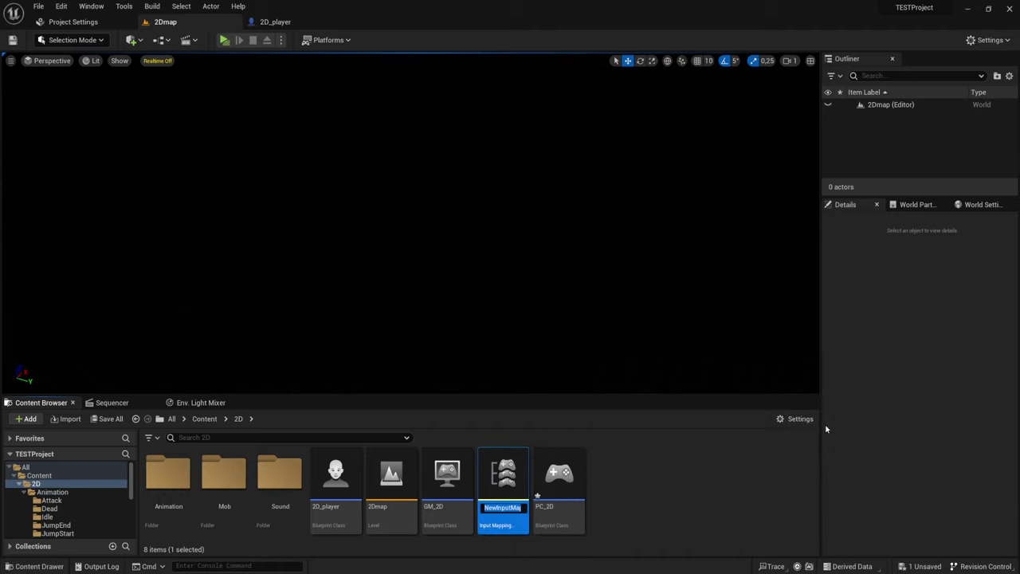
{"action": "key", "text": "BackSpace"}
{"action": "type", "text": "IMC_2D"}
{"action": "key", "text": "Return"}
Create a new Input Action asset in the 2D folder and name it IA_2D_Run
{"action": "left_click", "coordinate": [602, 489]}
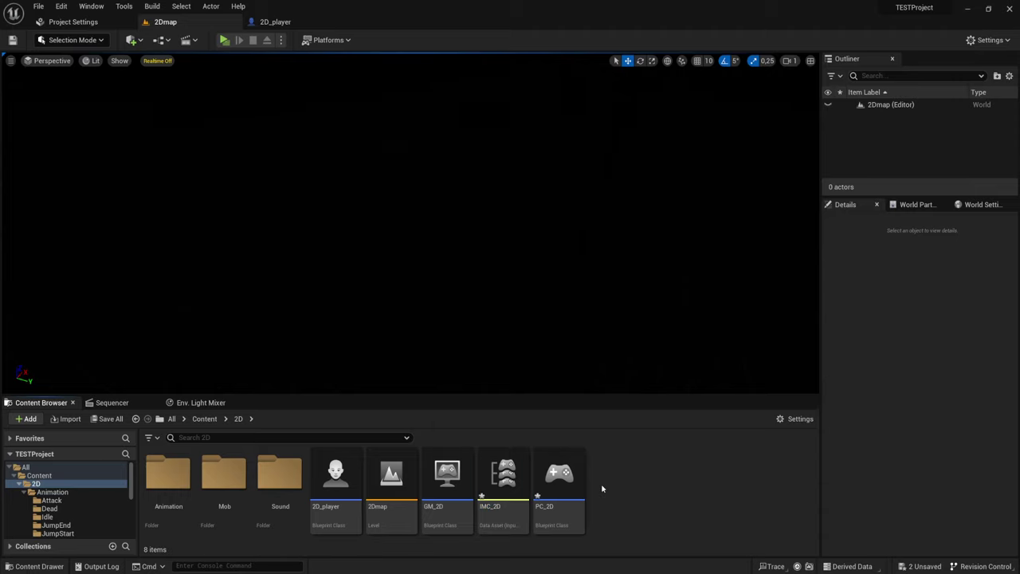
{"action": "right_click", "coordinate": [628, 495]}
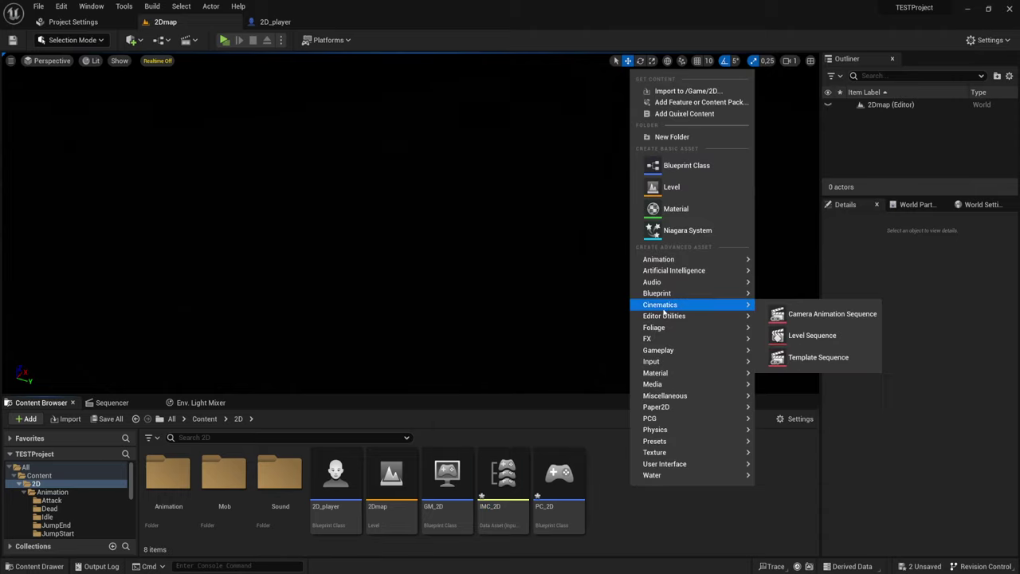
{"action": "mouse_move", "coordinate": [655, 361]}
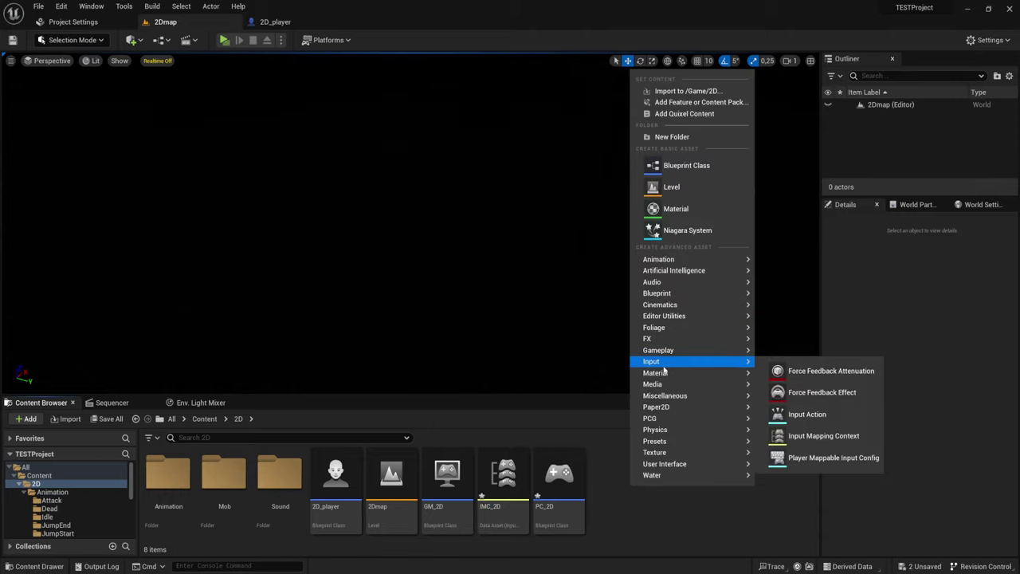
{"action": "left_click", "coordinate": [803, 414]}
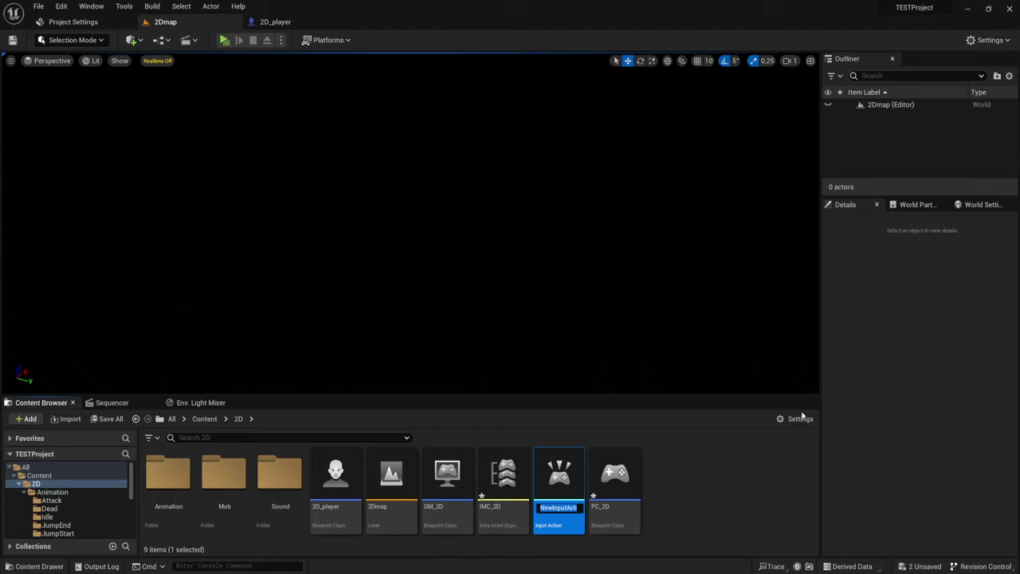
{"action": "type", "text": "IA_Run"}
{"action": "key", "text": "Return"}
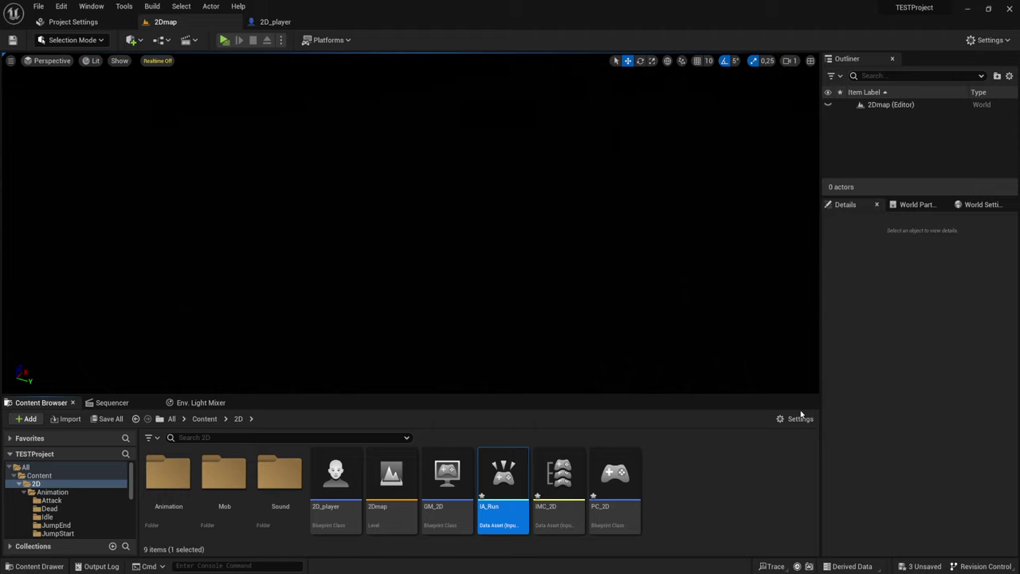
{"action": "left_click", "coordinate": [479, 503]}
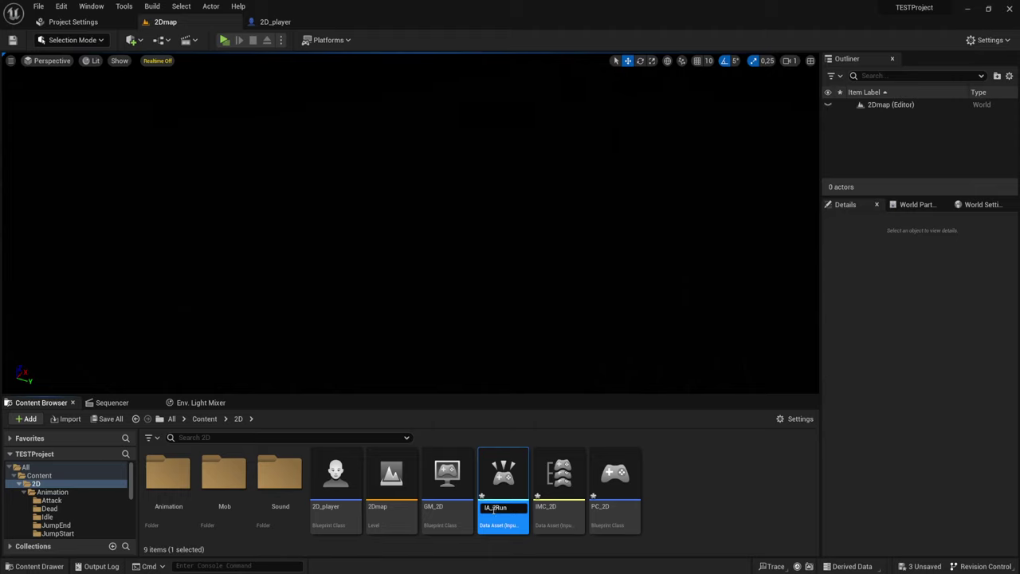
{"action": "key", "text": "Return"}
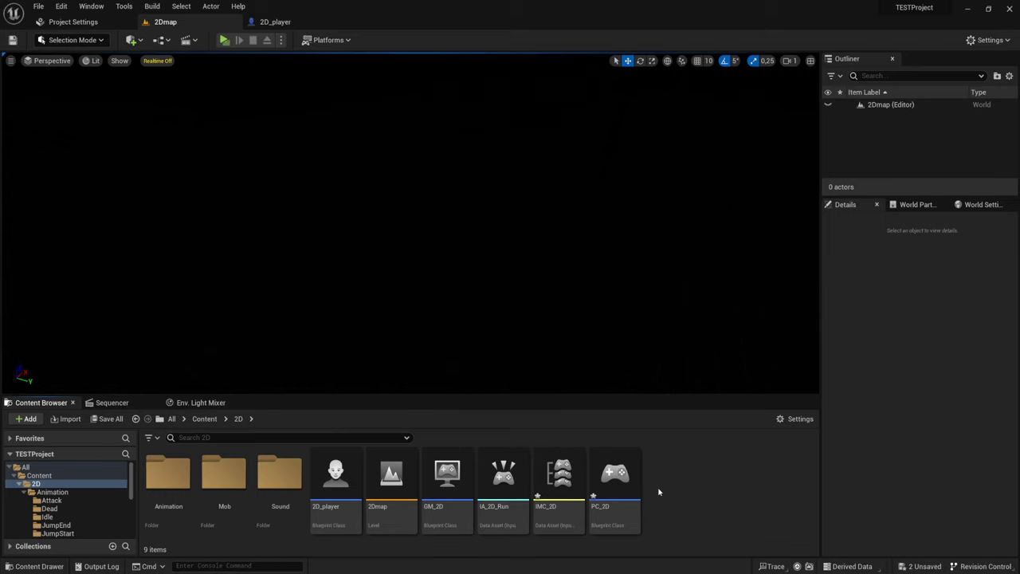
Create a second Input Action asset named IA_2D_Jump
{"action": "right_click", "coordinate": [661, 490]}
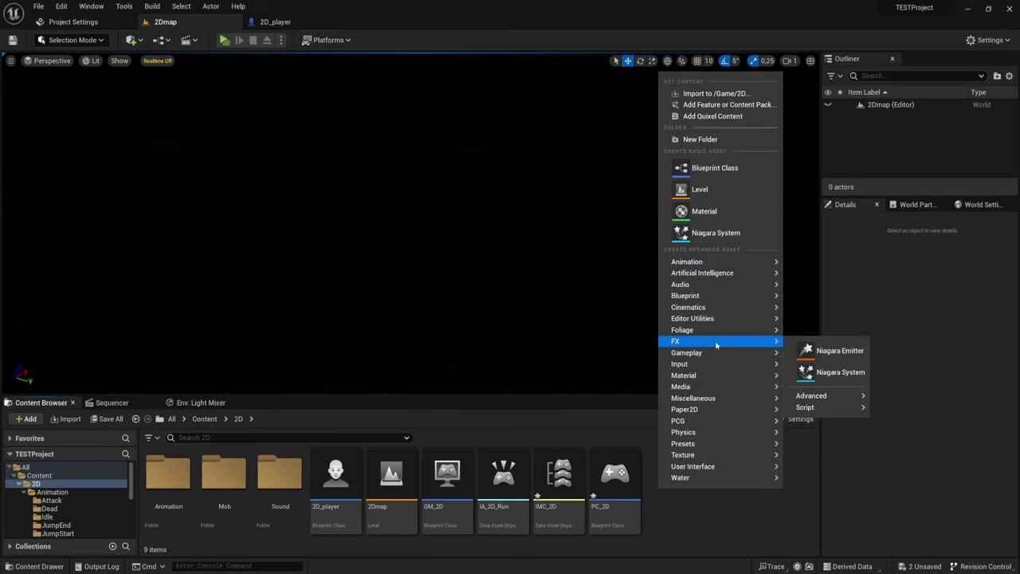
{"action": "mouse_move", "coordinate": [692, 367]}
{"action": "mouse_move", "coordinate": [684, 333]}
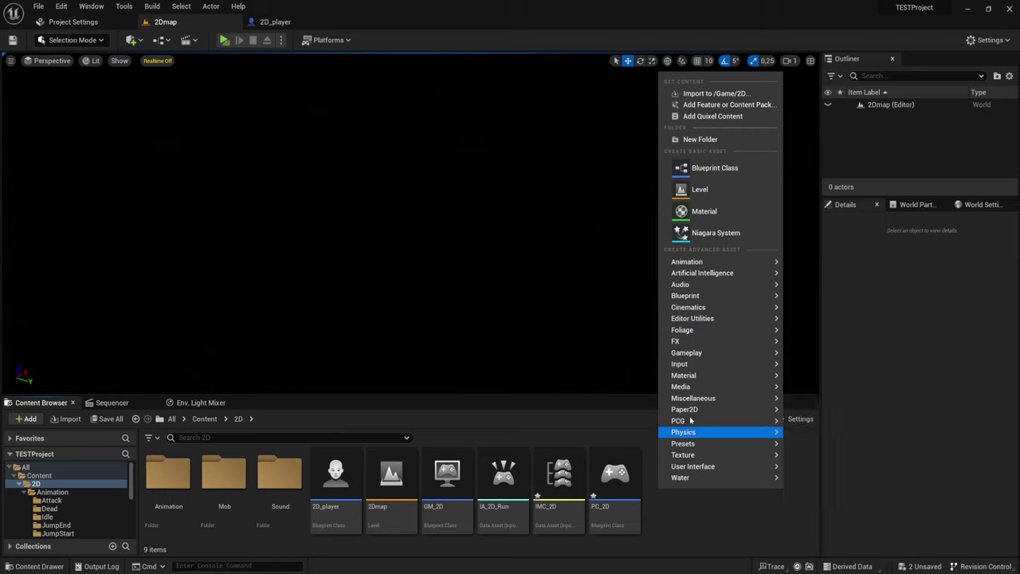
{"action": "left_click", "coordinate": [835, 425]}
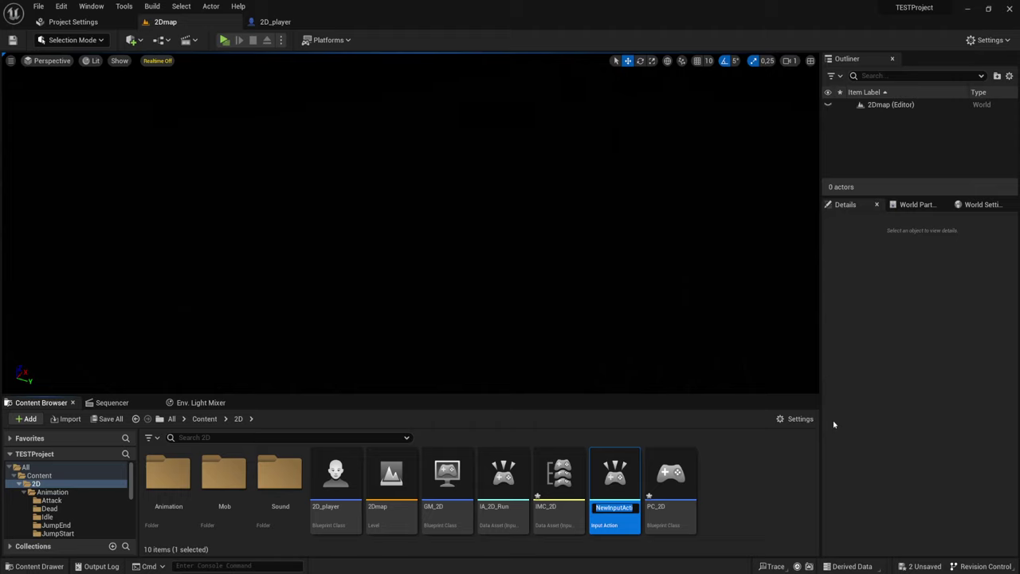
{"action": "type", "text": "IA_2D_Jump"}
{"action": "key", "text": "Return"}
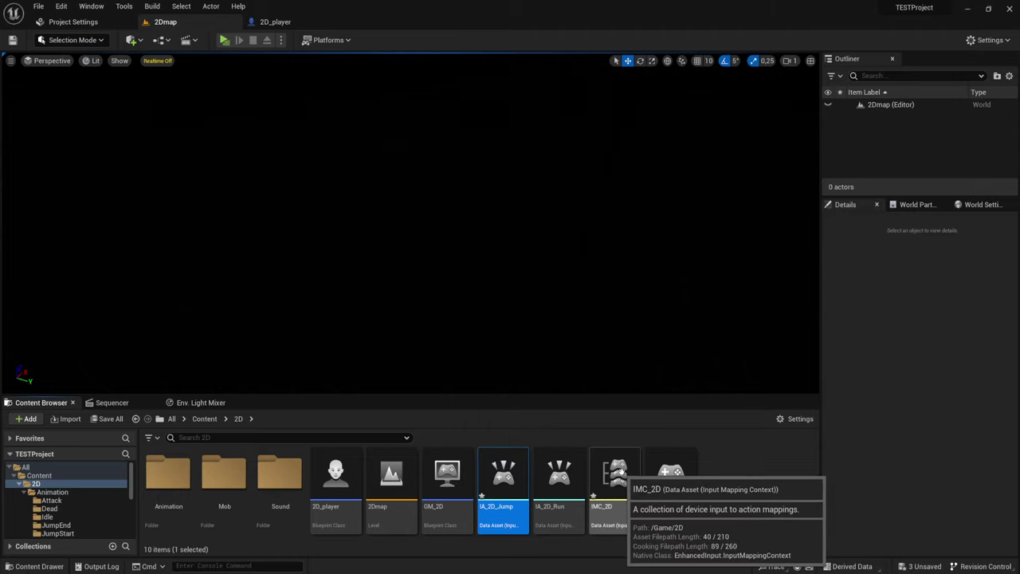
Open IMC_2D and add two action mappings, for IA_2D_Run and IA_2D_Jump
{"action": "double_click", "coordinate": [619, 470]}
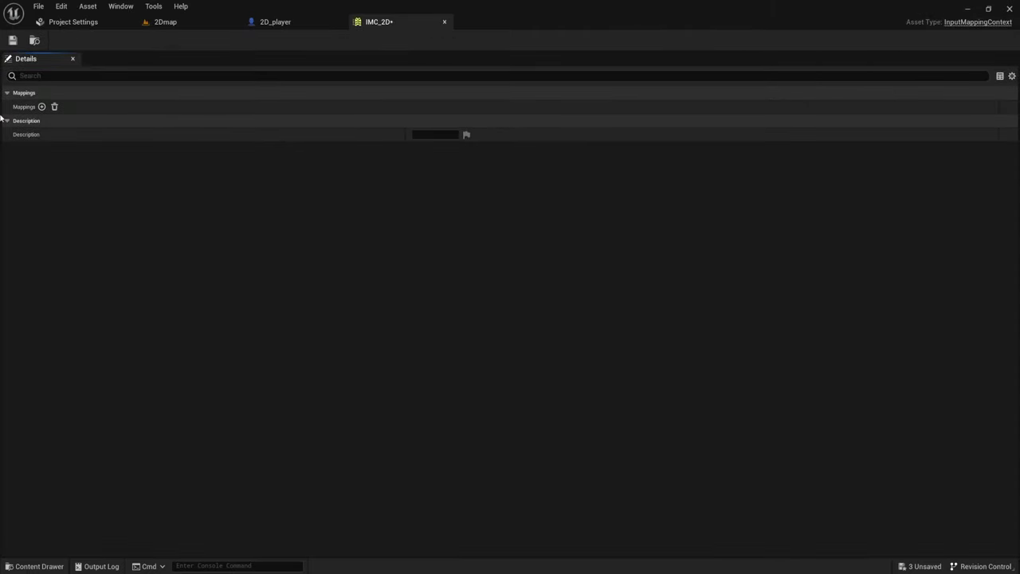
{"action": "left_click", "coordinate": [43, 107]}
{"action": "left_click", "coordinate": [48, 120]}
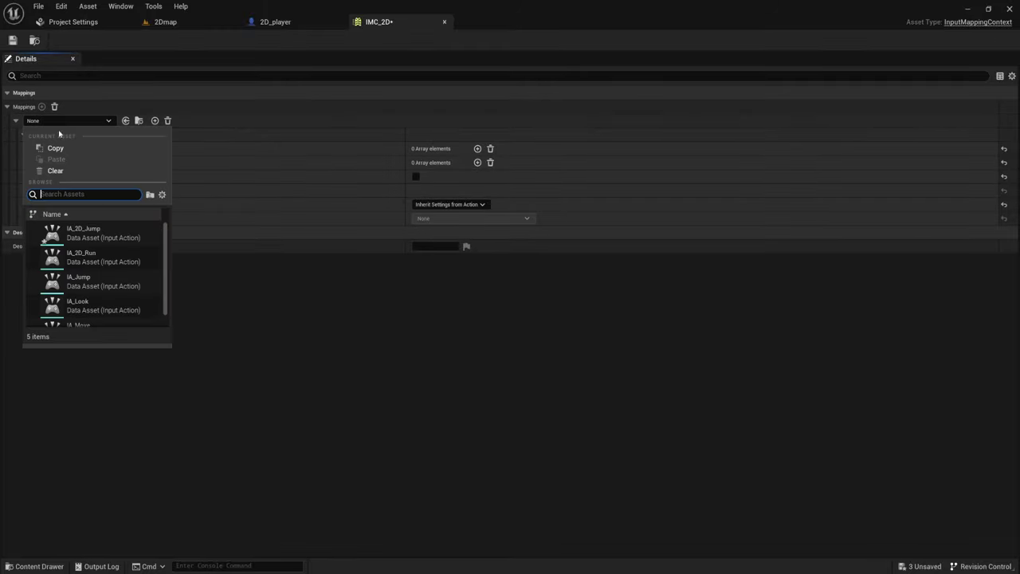
{"action": "left_click", "coordinate": [78, 256]}
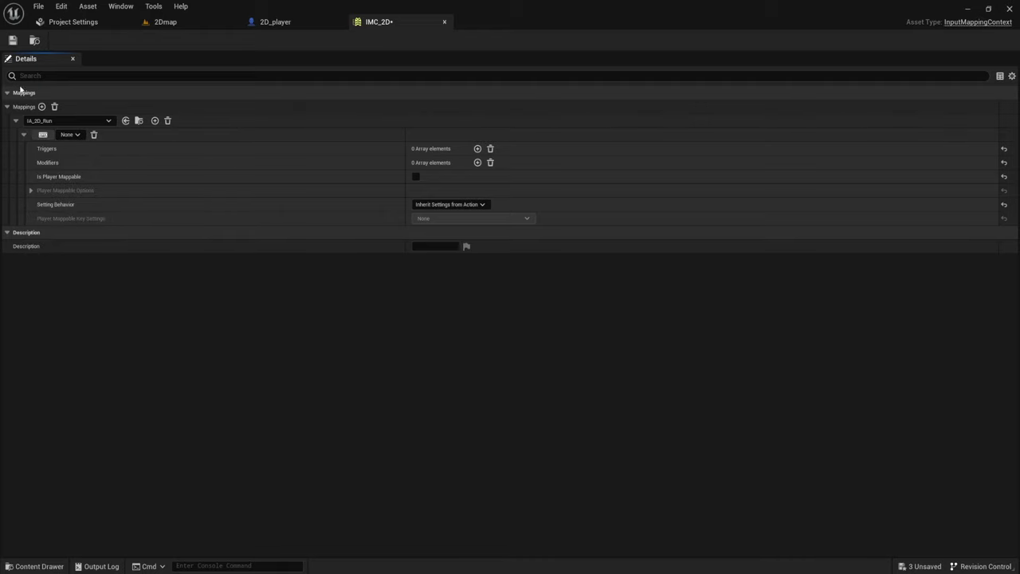
{"action": "left_click", "coordinate": [42, 107]}
{"action": "left_click", "coordinate": [75, 232]}
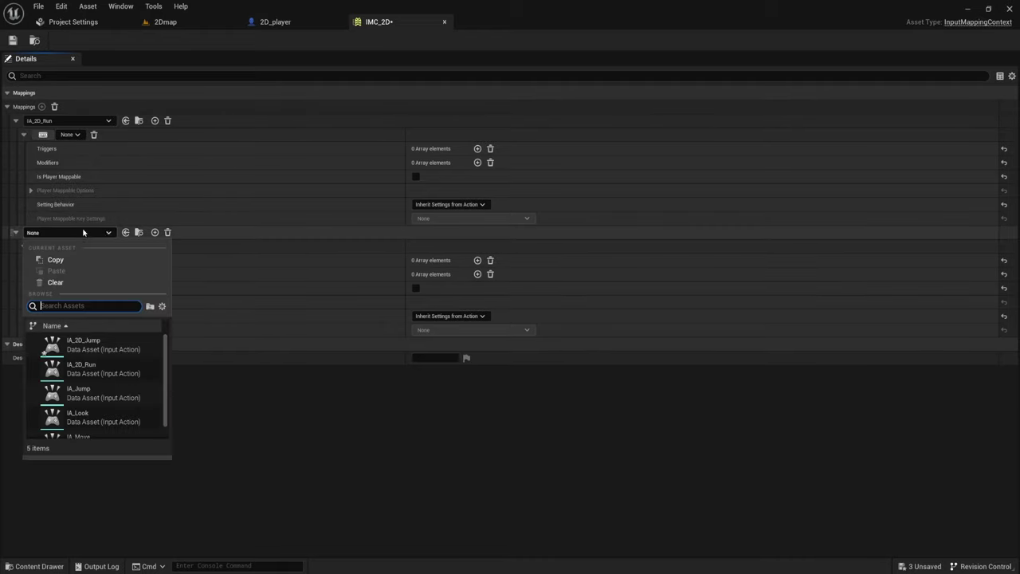
{"action": "left_click", "coordinate": [83, 348]}
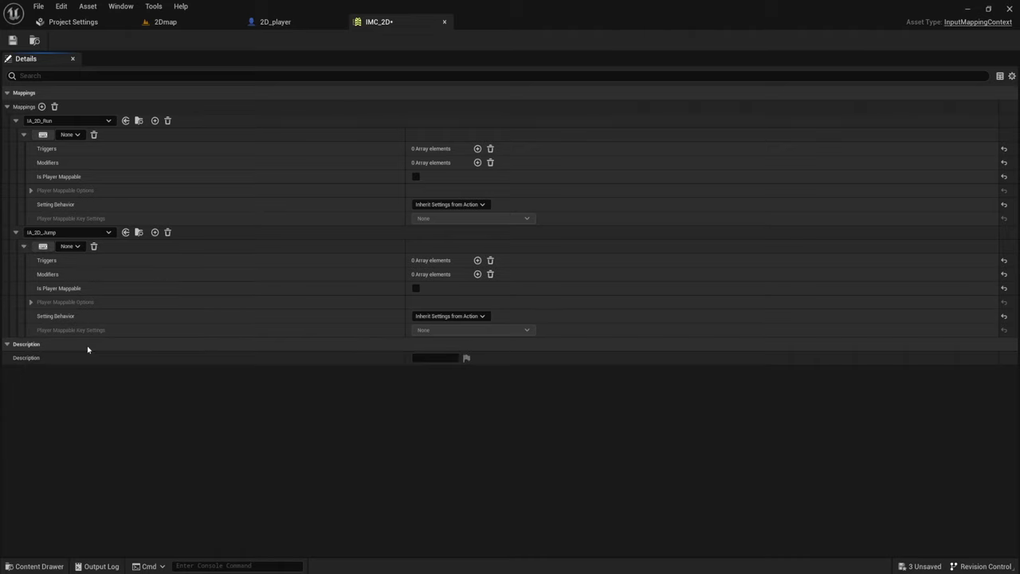
Remove the IA_2D_Run mapping and bind D and A to the IA_2D_Jump mapping
{"action": "left_click", "coordinate": [44, 134]}
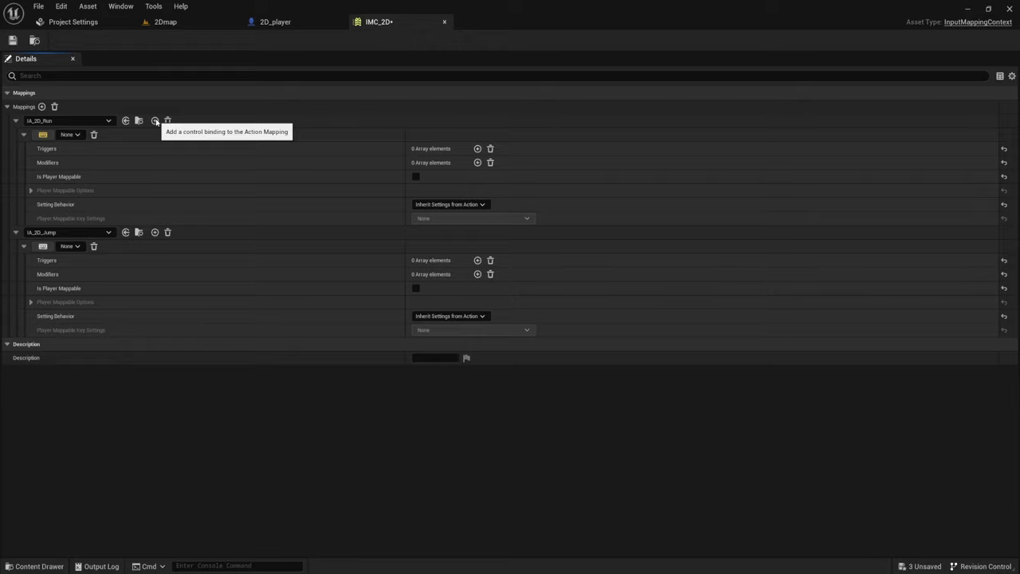
{"action": "left_click", "coordinate": [156, 120]}
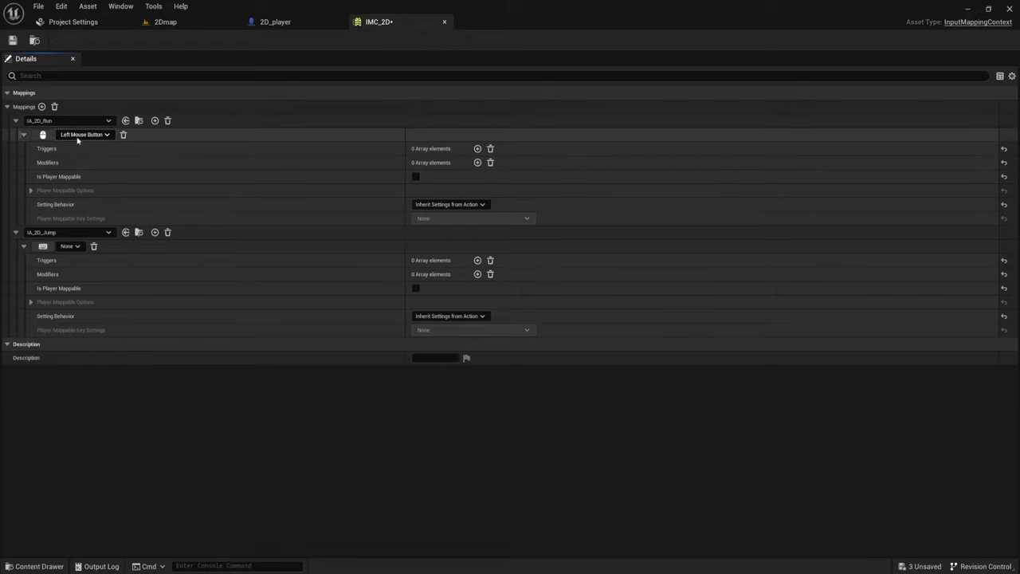
{"action": "left_click", "coordinate": [123, 134]}
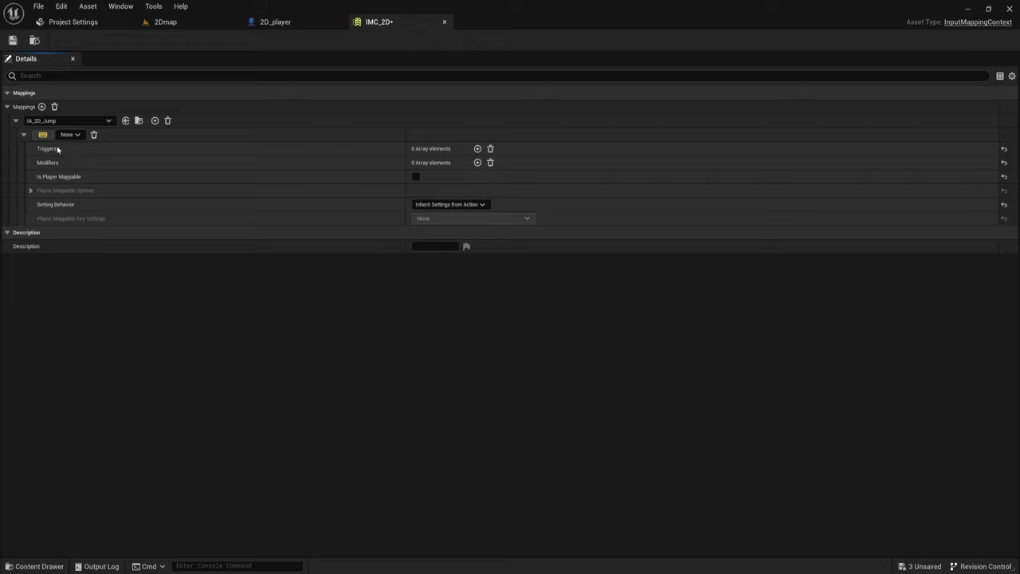
{"action": "key", "text": "d"}
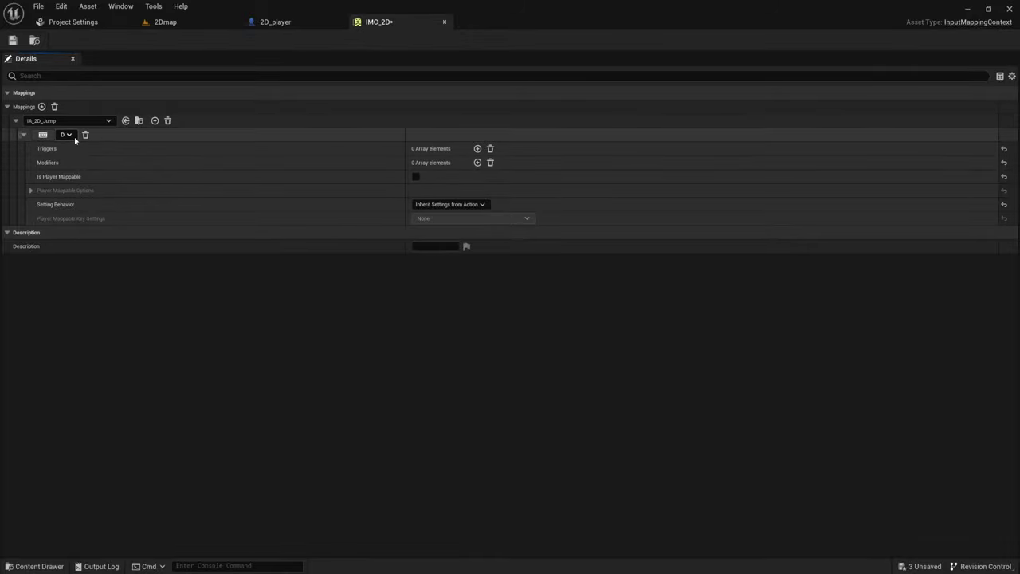
{"action": "left_click", "coordinate": [154, 121]}
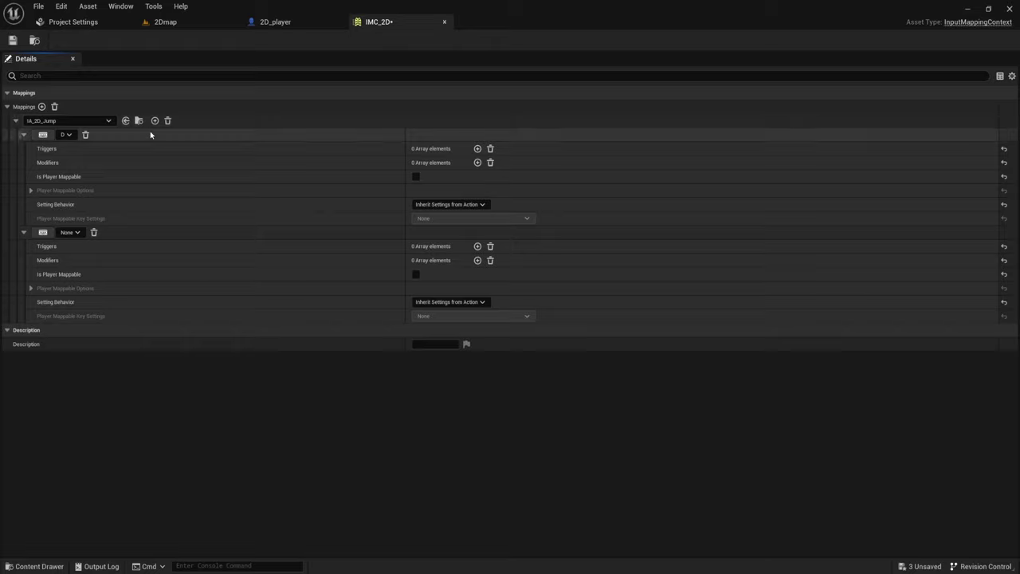
{"action": "left_click", "coordinate": [76, 233]}
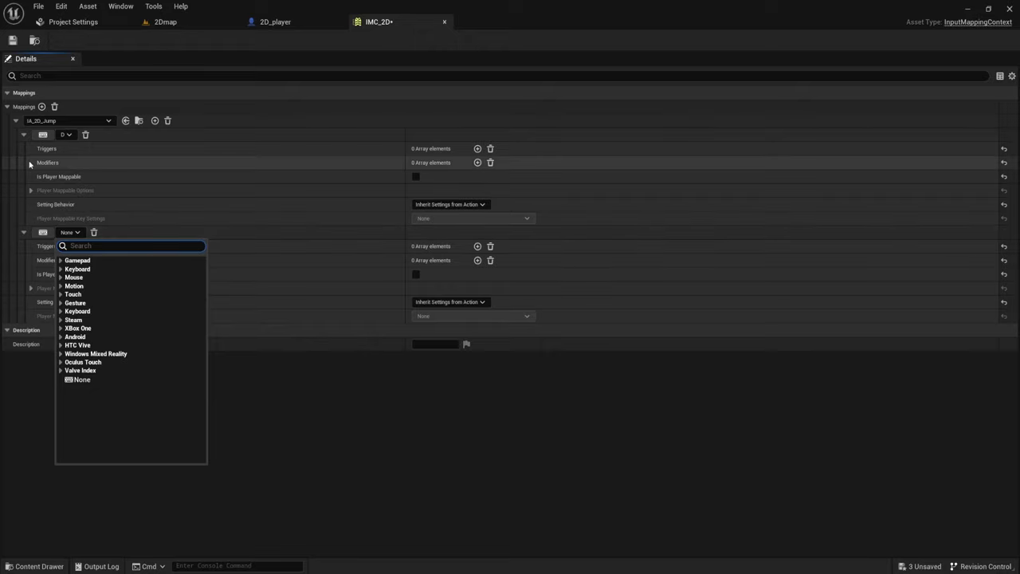
{"action": "left_click", "coordinate": [43, 232]}
{"action": "key", "text": "a"}
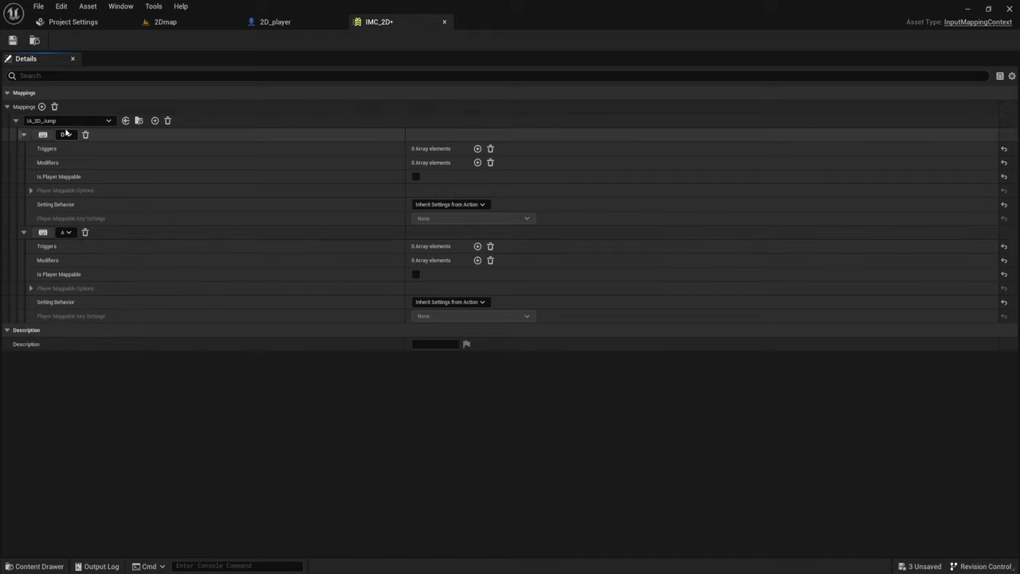
Add the Right and Left arrow keys as third and fourth IA_2D_Jump bindings
{"action": "left_click", "coordinate": [155, 121]}
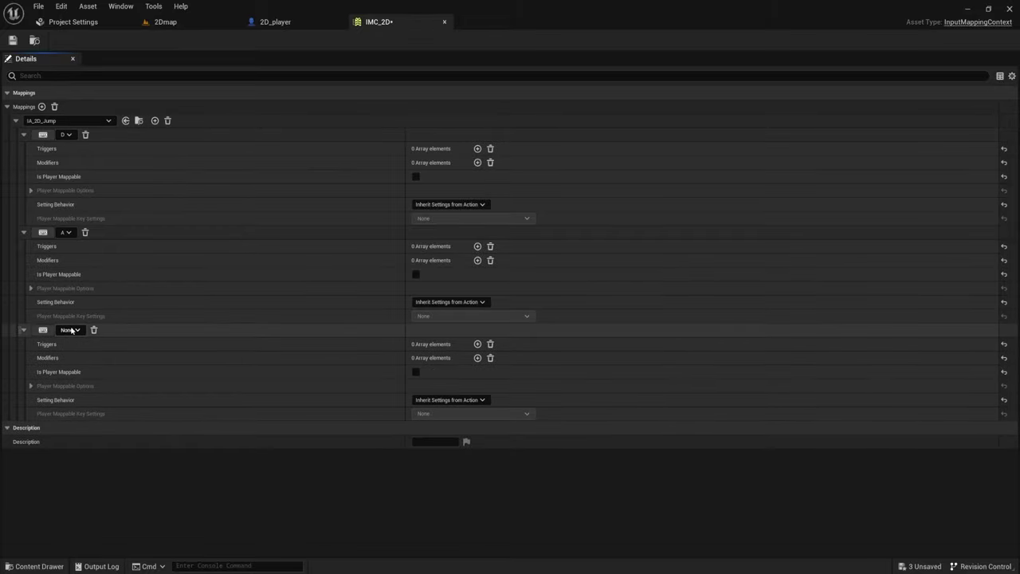
{"action": "left_click", "coordinate": [69, 329]}
{"action": "left_click", "coordinate": [45, 332]}
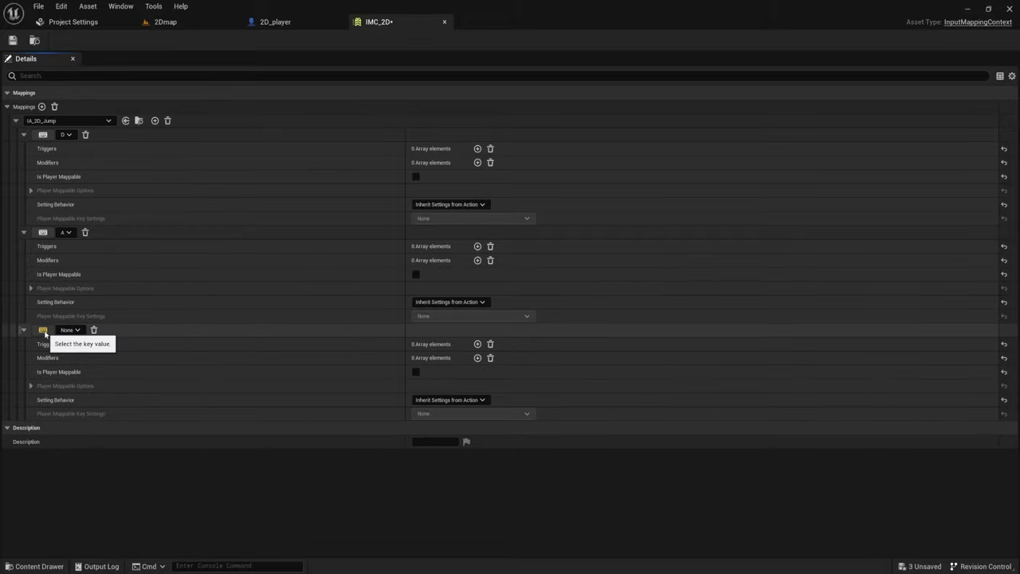
{"action": "key", "text": "Right"}
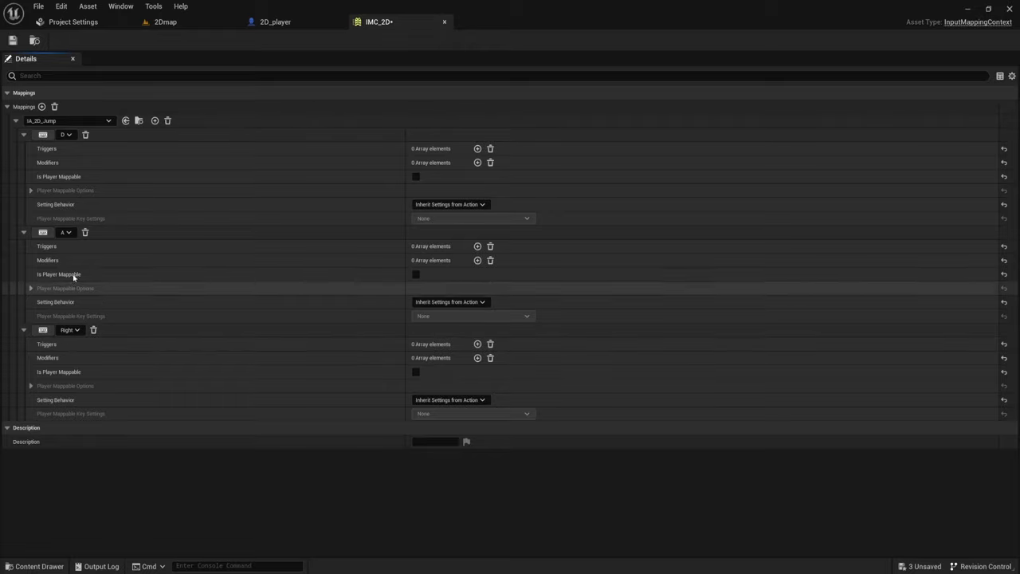
{"action": "left_click", "coordinate": [155, 120]}
{"action": "left_click", "coordinate": [43, 428]}
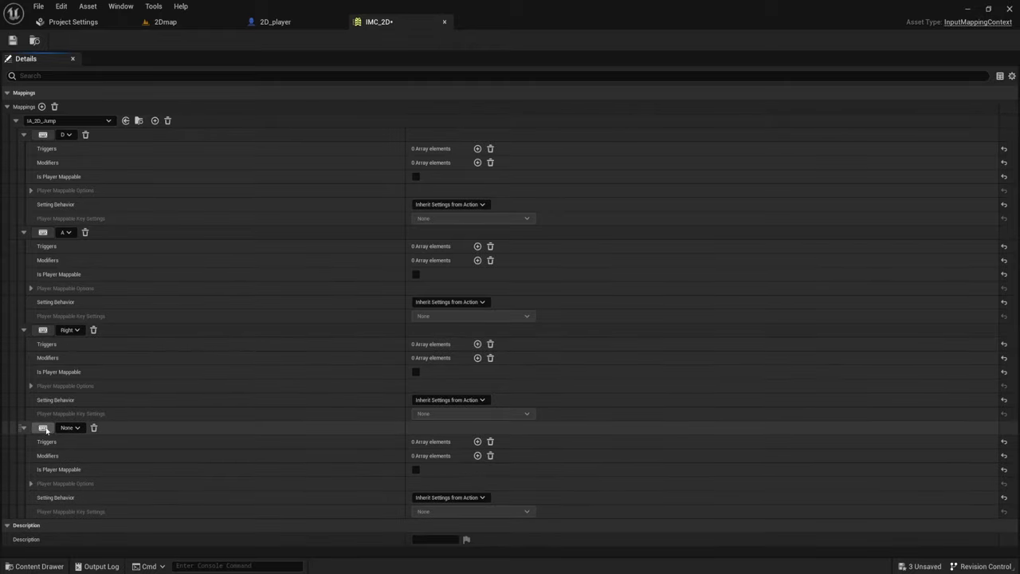
{"action": "key", "text": "Left"}
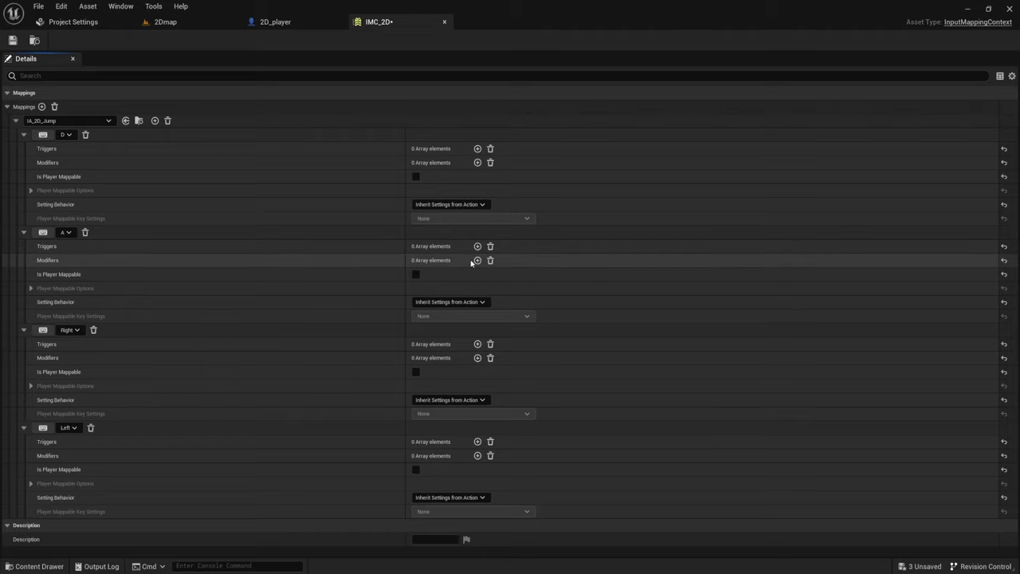
Add a Negate modifier at Index [0] on the A key and on the Left arrow key
{"action": "left_click", "coordinate": [477, 260]}
{"action": "left_click", "coordinate": [471, 275]}
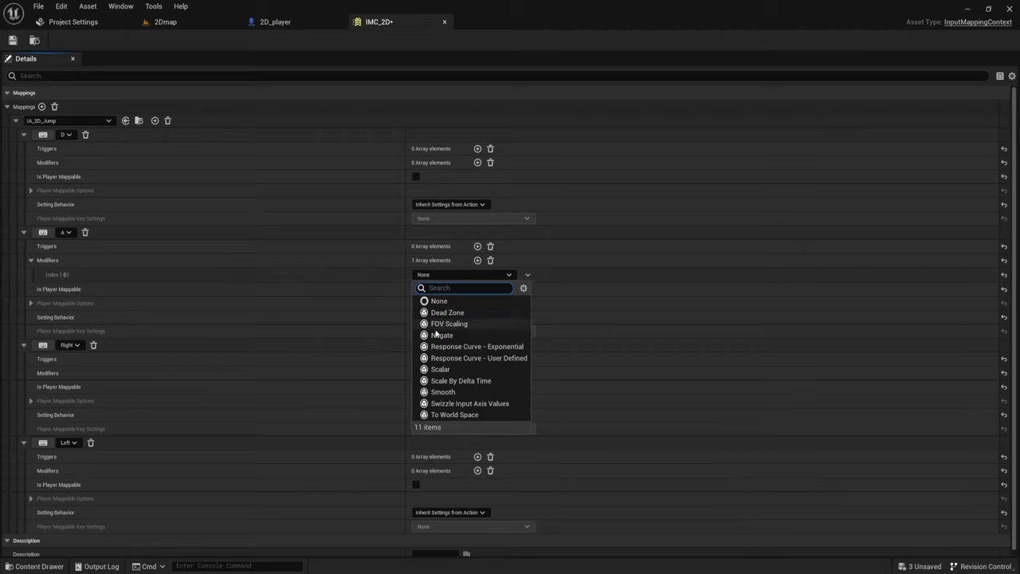
{"action": "left_click", "coordinate": [442, 335]}
{"action": "scroll", "coordinate": [518, 345], "scroll_direction": "down", "scroll_amount": 2}
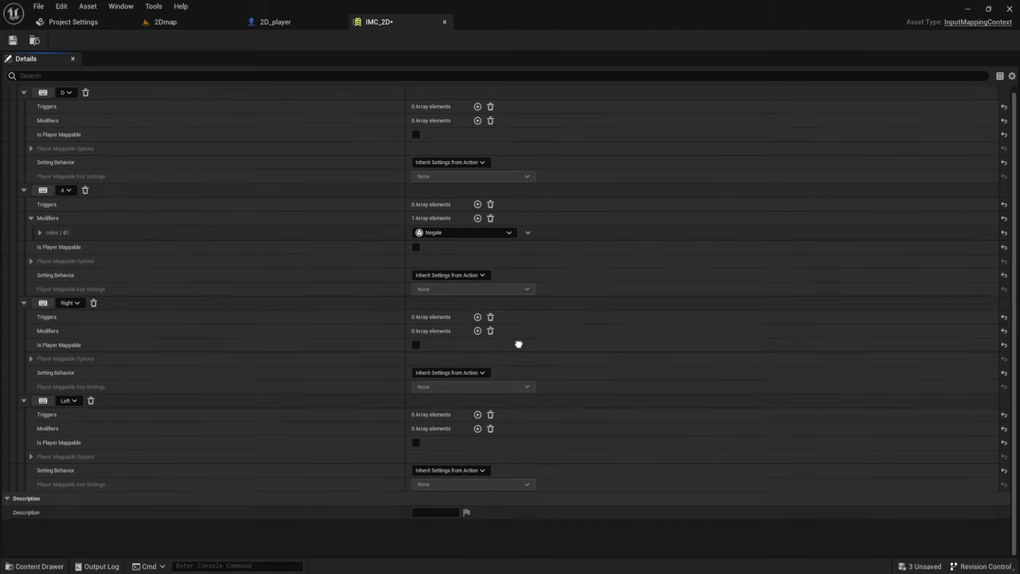
{"action": "scroll", "coordinate": [518, 345], "scroll_direction": "up", "scroll_amount": 2}
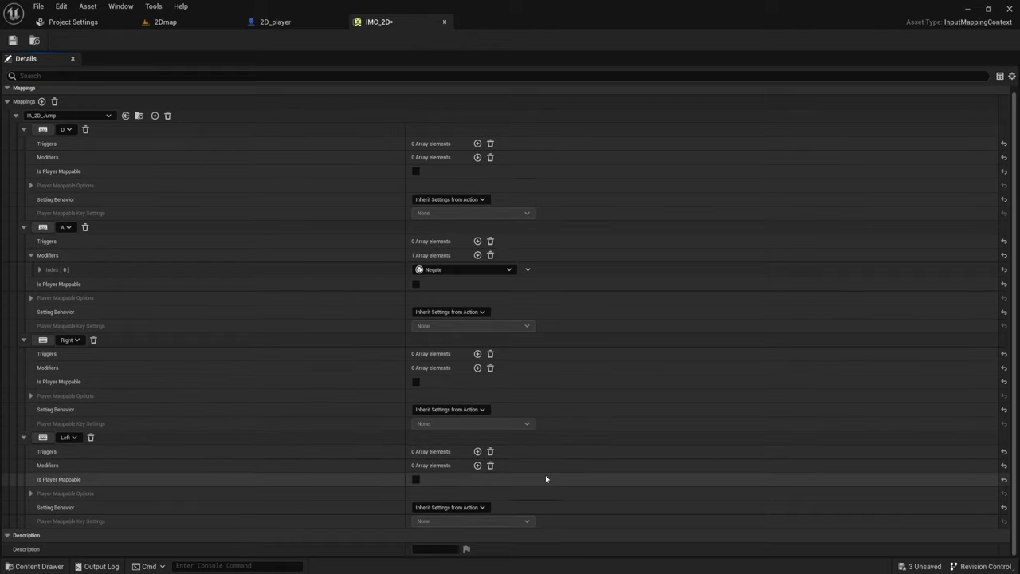
{"action": "left_click", "coordinate": [476, 466]}
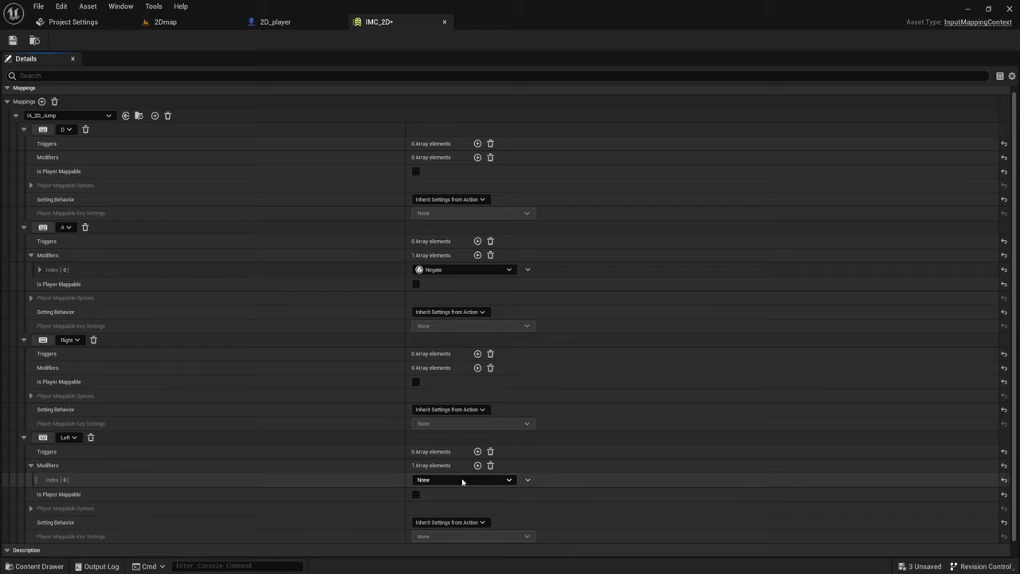
{"action": "left_click", "coordinate": [462, 480]}
{"action": "left_click", "coordinate": [442, 375]}
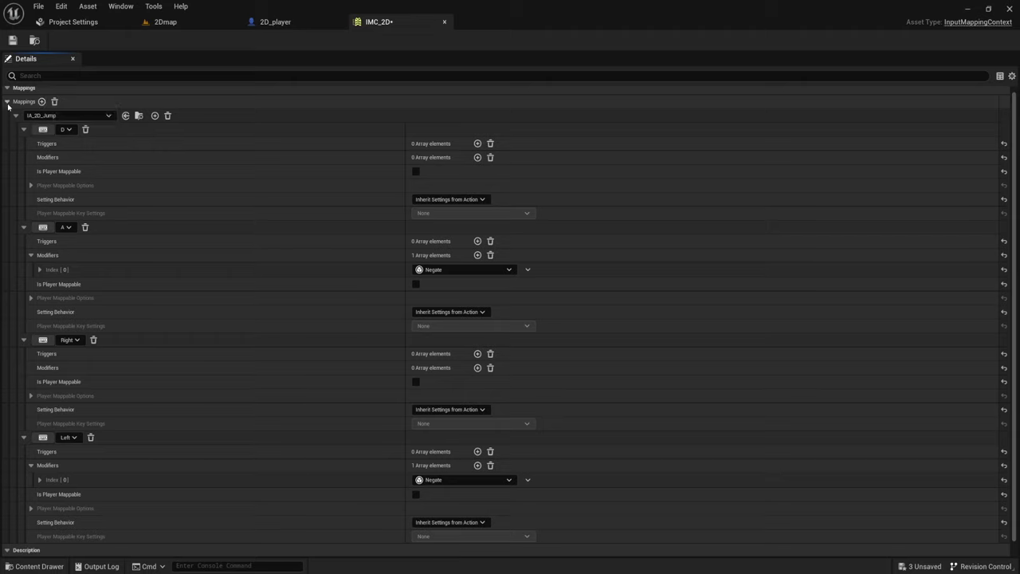
Add another action mapping to IMC_2D
{"action": "left_click", "coordinate": [42, 102]}
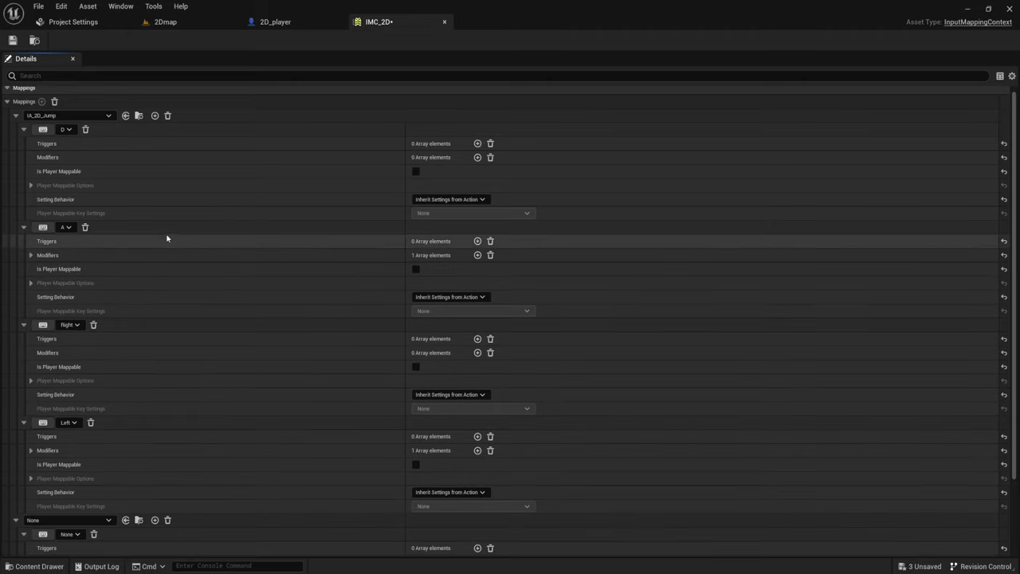
{"action": "scroll", "coordinate": [134, 408], "scroll_direction": "down", "scroll_amount": 1}
{"action": "scroll", "coordinate": [133, 409], "scroll_direction": "down", "scroll_amount": 2}
{"action": "left_click", "coordinate": [64, 426]}
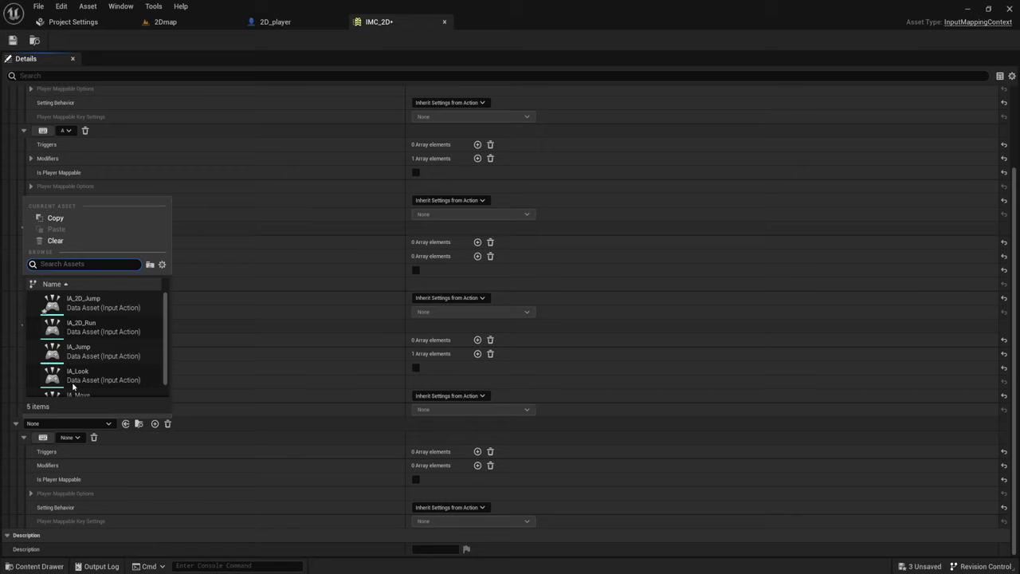
{"action": "left_click", "coordinate": [94, 305]}
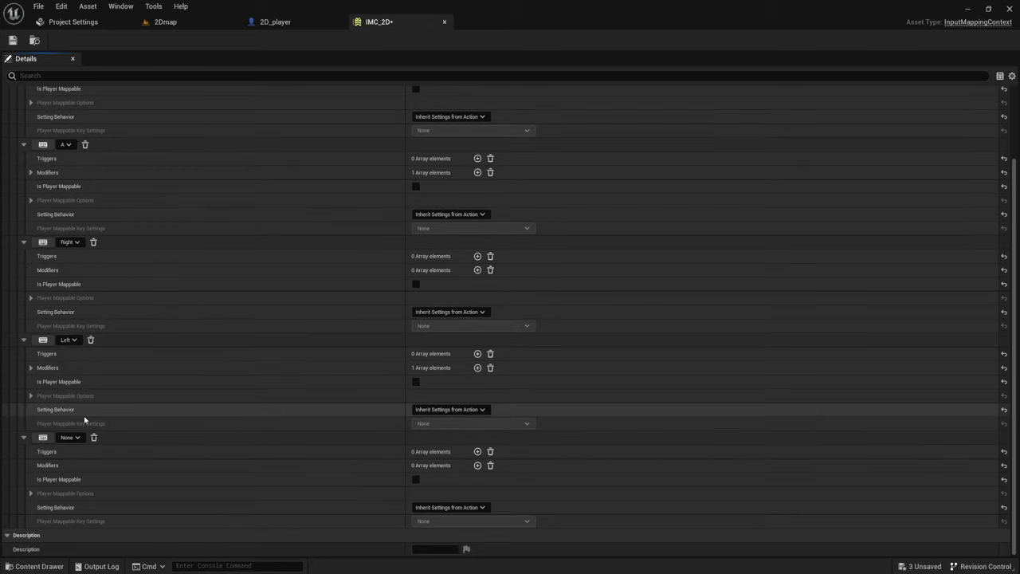
{"action": "scroll", "coordinate": [87, 451], "scroll_direction": "up", "scroll_amount": 1}
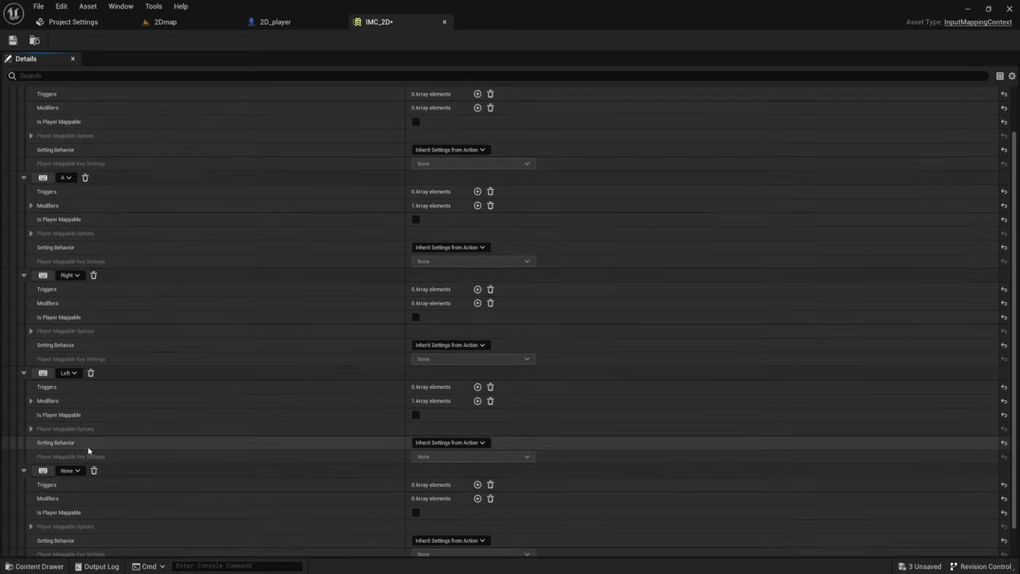
{"action": "scroll", "coordinate": [87, 452], "scroll_direction": "up", "scroll_amount": 1}
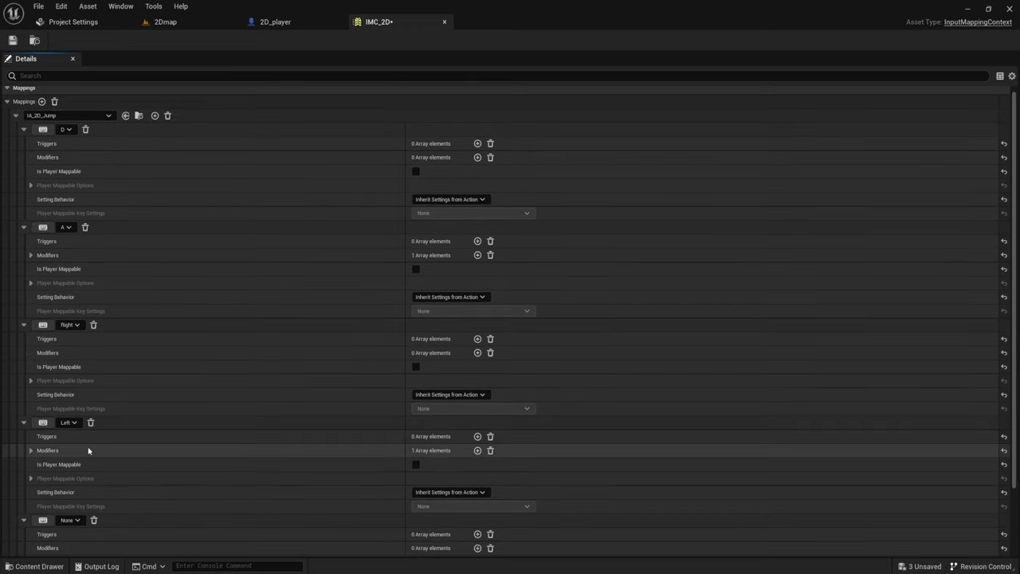
Assign IA_2D_Run to the four-key mapping and IA_2D_Jump to the new W mapping
{"action": "left_click", "coordinate": [72, 115]}
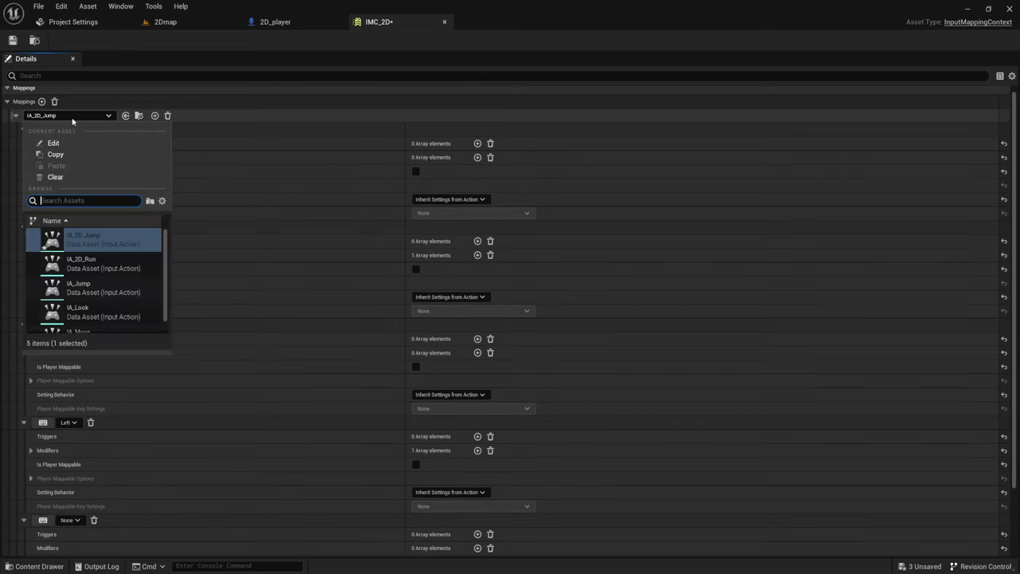
{"action": "left_click", "coordinate": [91, 269]}
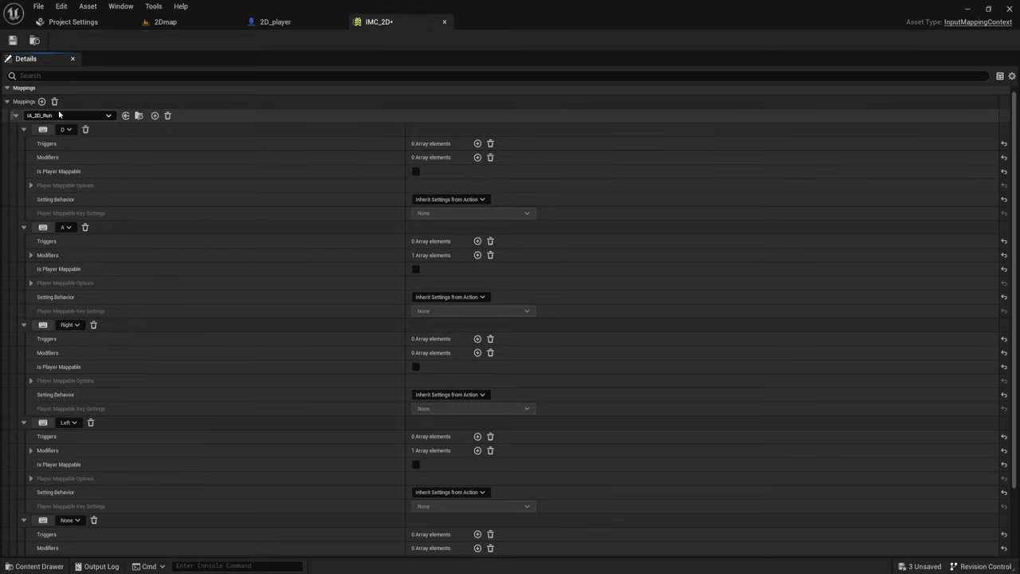
{"action": "left_click", "coordinate": [16, 115]}
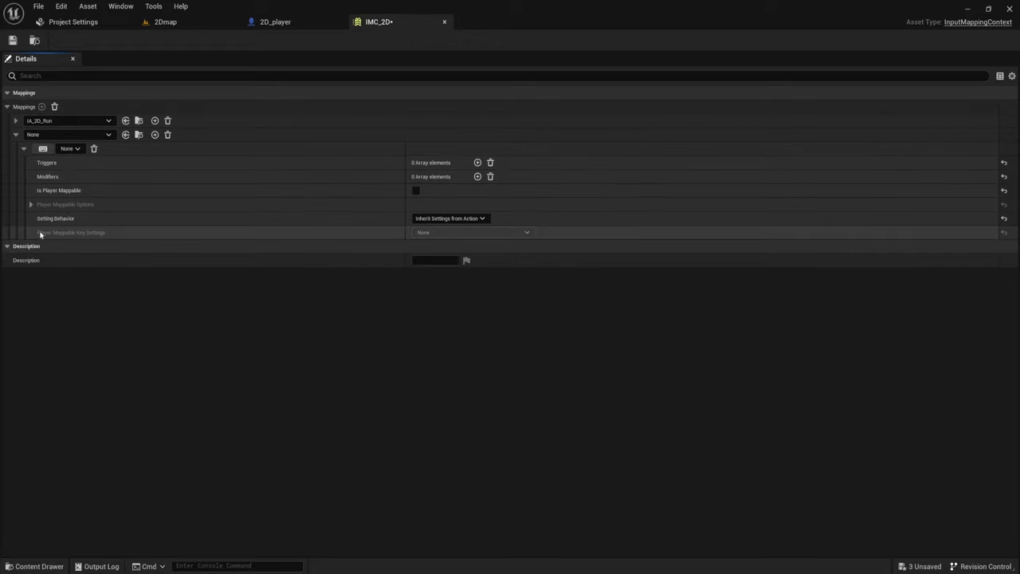
{"action": "left_click", "coordinate": [64, 135]}
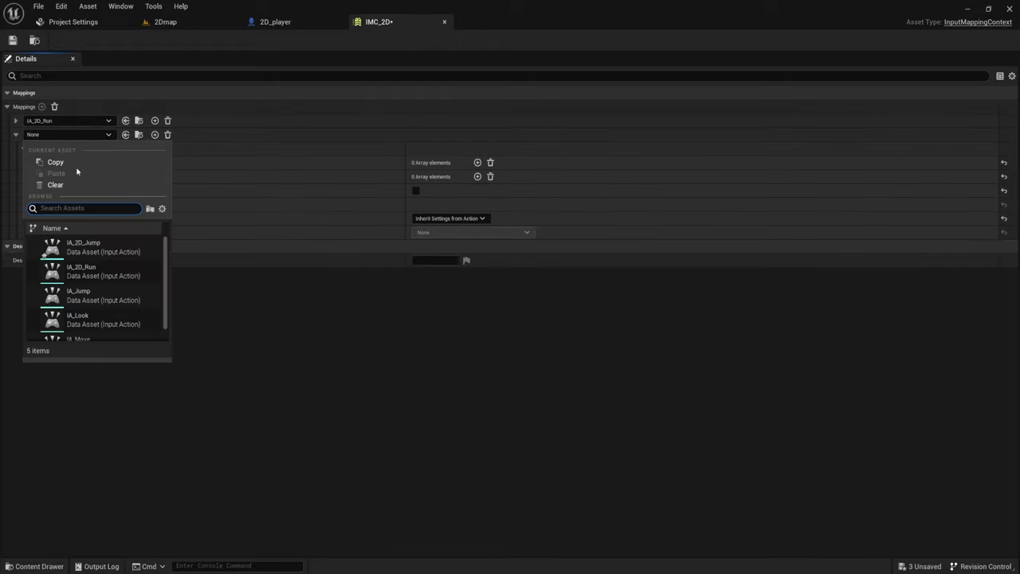
{"action": "left_click", "coordinate": [92, 258]}
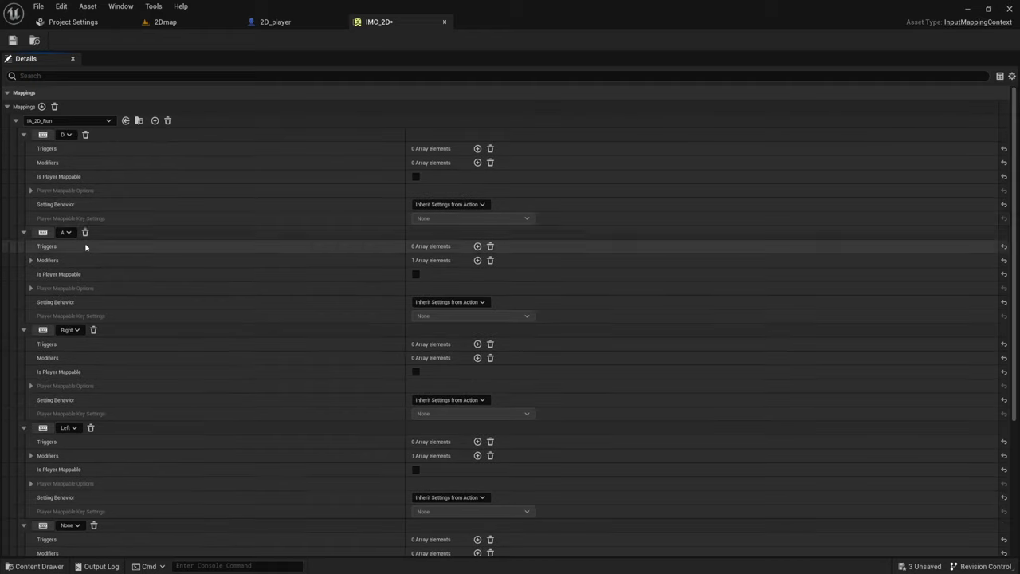
{"action": "left_click", "coordinate": [16, 121]}
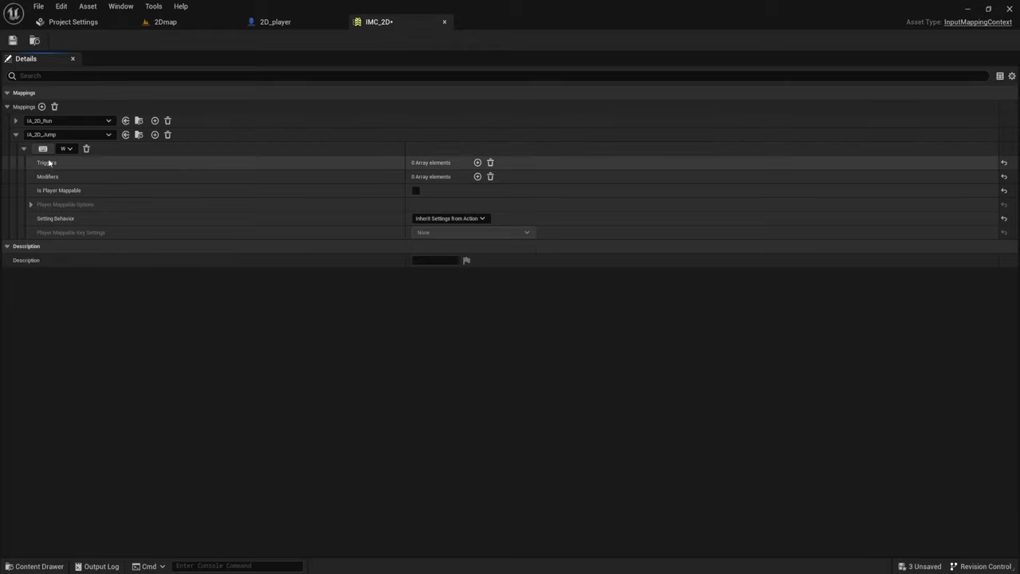
Bind Space Bar as a second key on the IA_2D_Jump mapping
{"action": "left_click", "coordinate": [155, 134]}
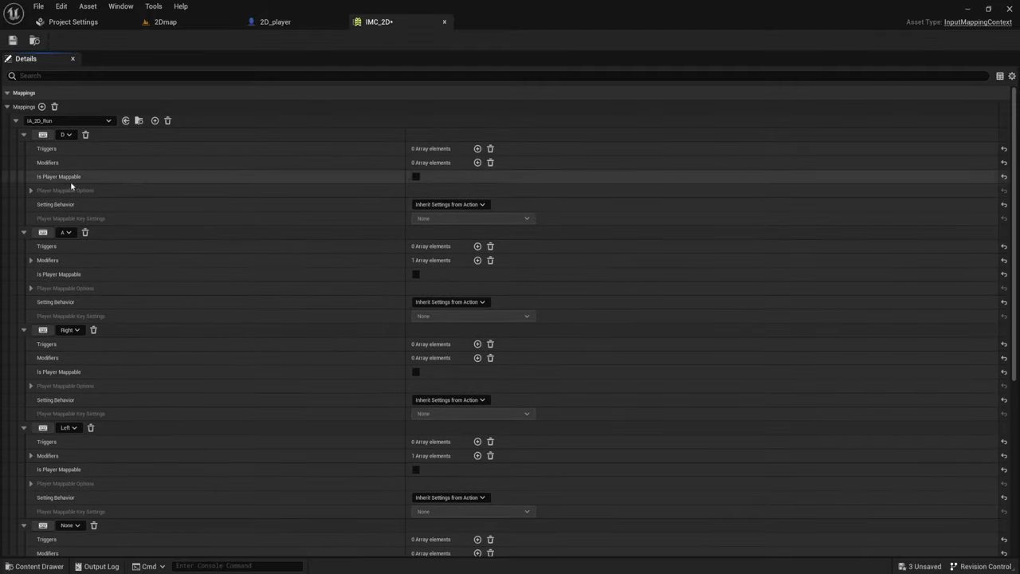
{"action": "scroll", "coordinate": [80, 228], "scroll_direction": "down", "scroll_amount": 3}
{"action": "scroll", "coordinate": [80, 227], "scroll_direction": "down", "scroll_amount": 2}
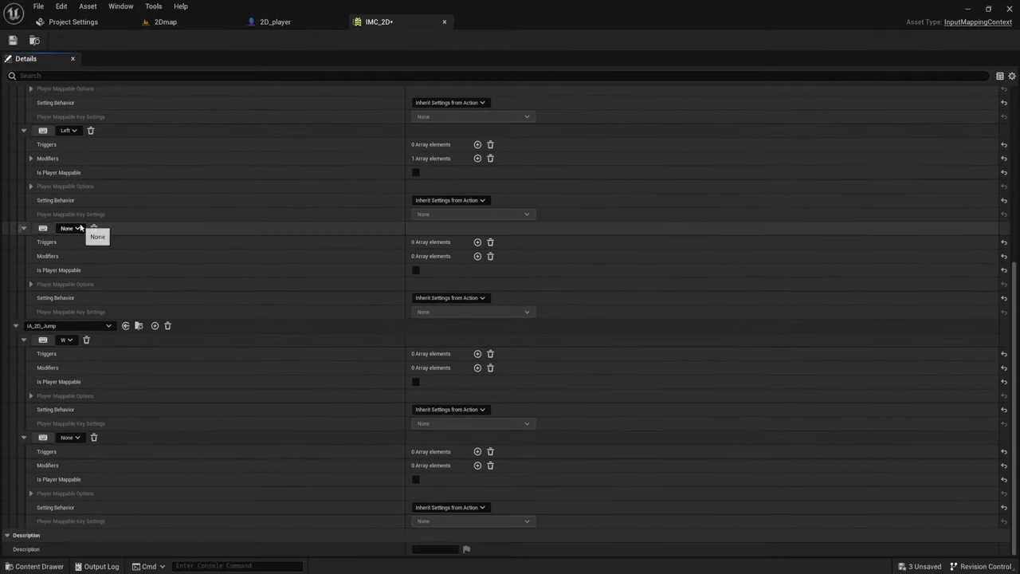
{"action": "left_click", "coordinate": [41, 439]}
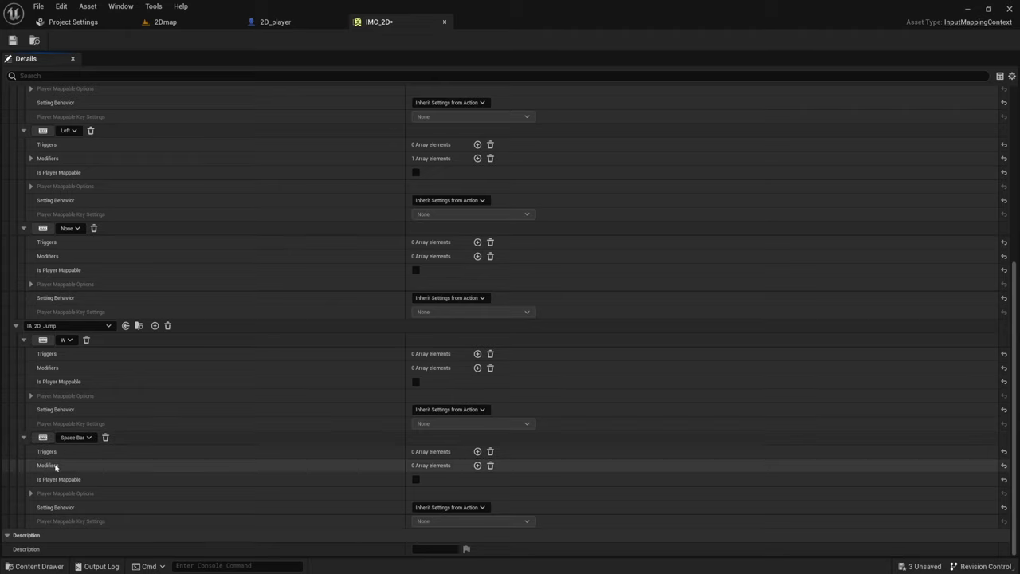
{"action": "key", "text": "space"}
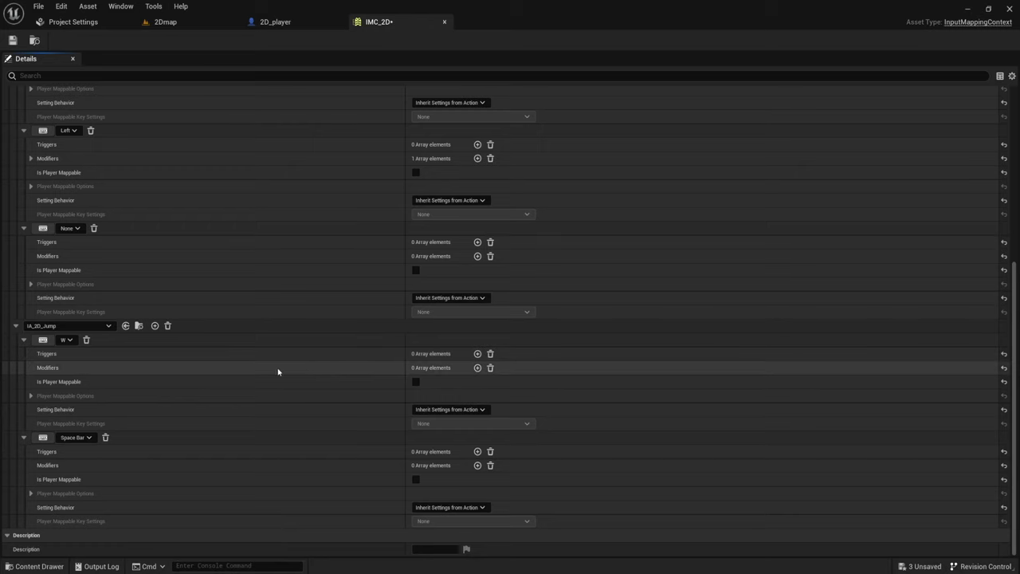
Give both the W and Space Bar keys a Pressed trigger
{"action": "left_click", "coordinate": [478, 353]}
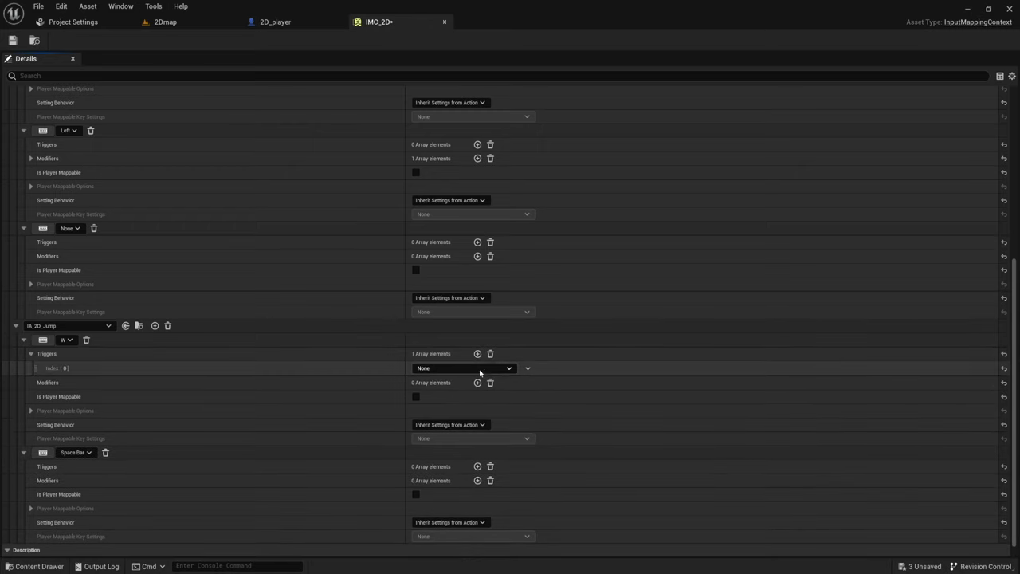
{"action": "left_click", "coordinate": [450, 368]}
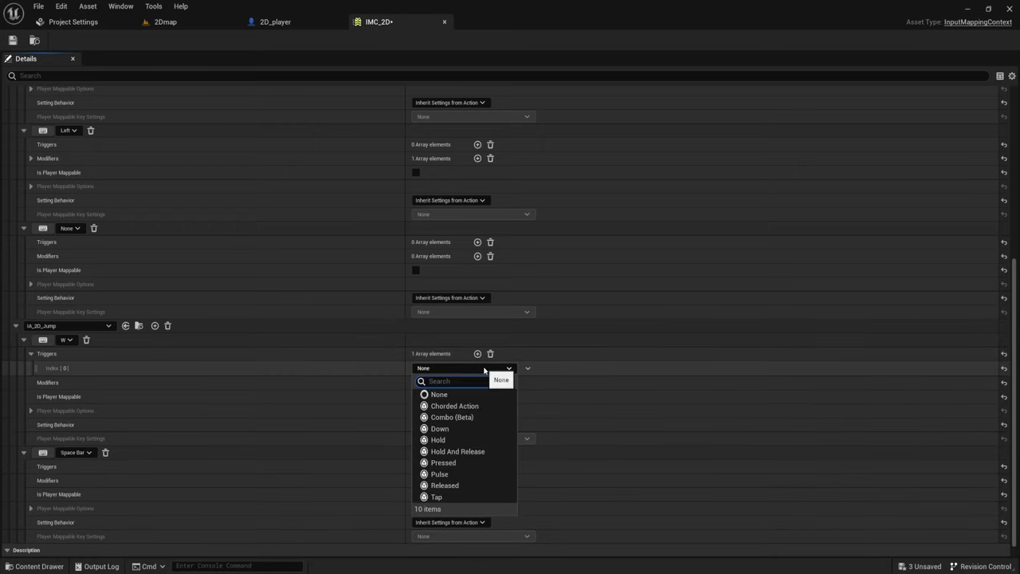
{"action": "left_click", "coordinate": [443, 463]}
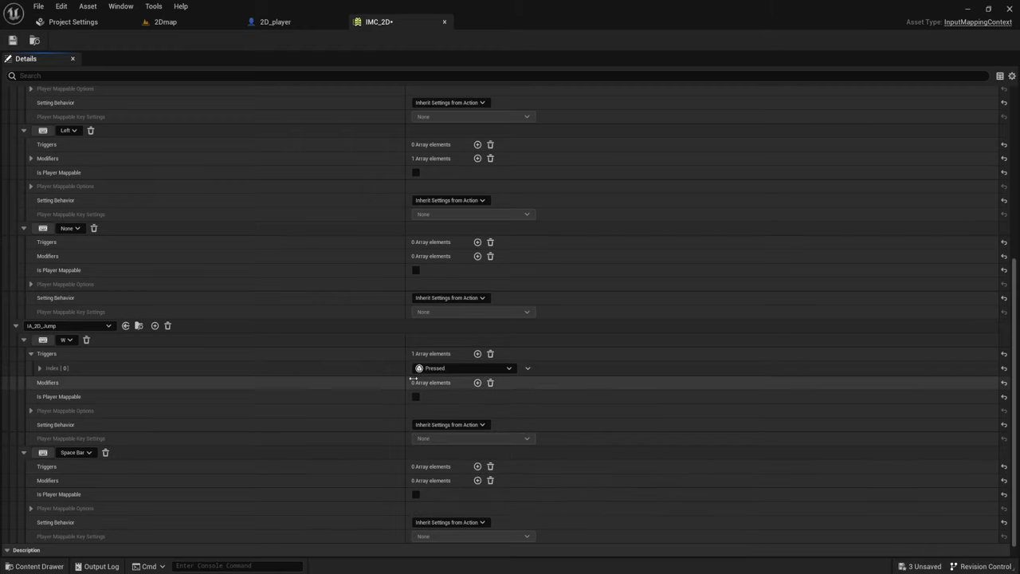
{"action": "left_click", "coordinate": [476, 466]}
{"action": "left_click", "coordinate": [454, 480]}
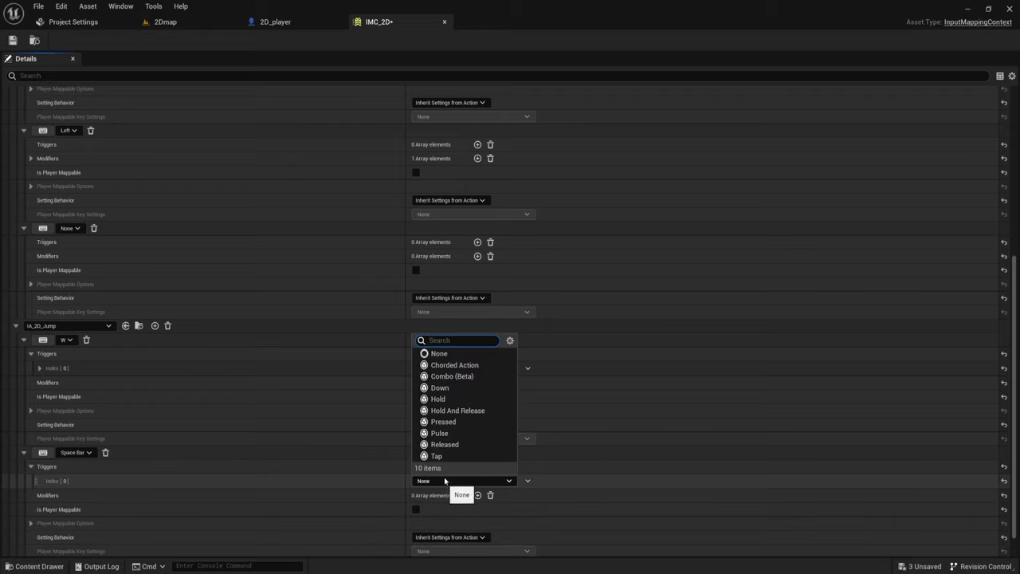
{"action": "left_click", "coordinate": [446, 422]}
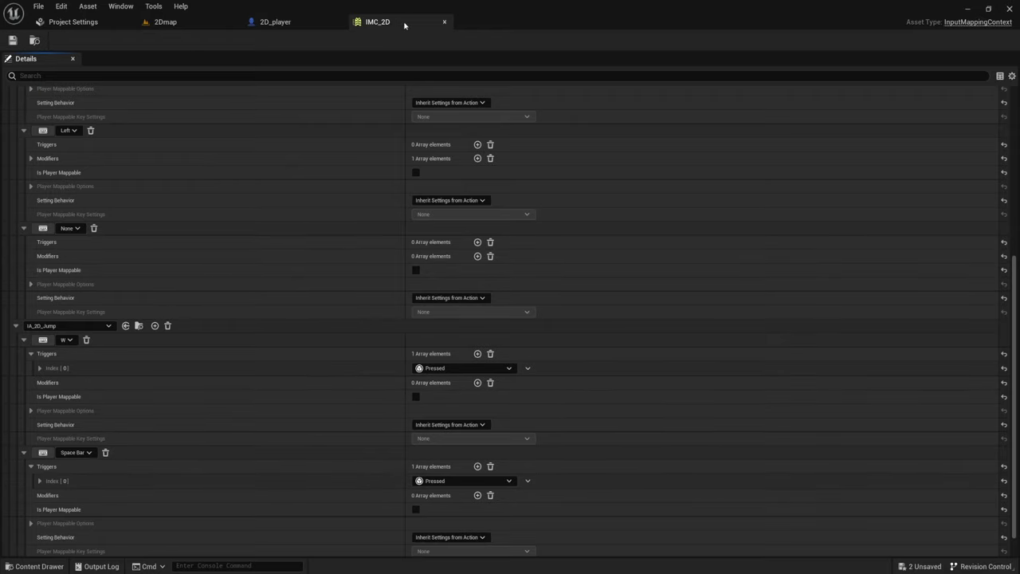
In the player Blueprint's Event Graph, add an IA_2D_Run Enhanced Action Event
{"action": "left_click", "coordinate": [444, 24]}
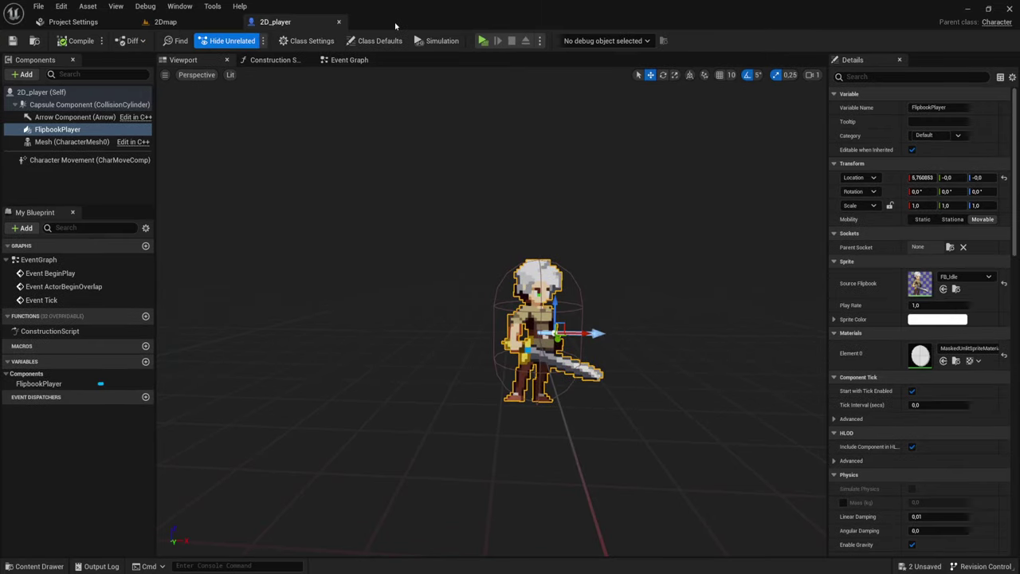
{"action": "left_click", "coordinate": [340, 64]}
{"action": "mouse_move", "coordinate": [713, 262]}
{"action": "right_mouse_down"}
{"action": "mouse_move", "coordinate": [502, 126]}
{"action": "mouse_move", "coordinate": [307, 267]}
{"action": "right_mouse_up"}
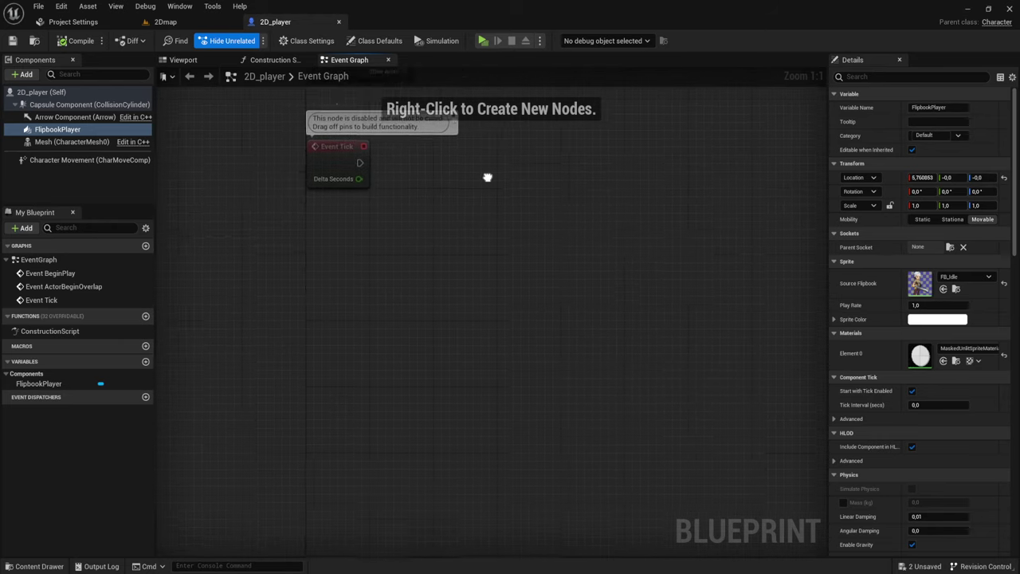
{"action": "right_click", "coordinate": [322, 297]}
{"action": "type", "text": "IA"}
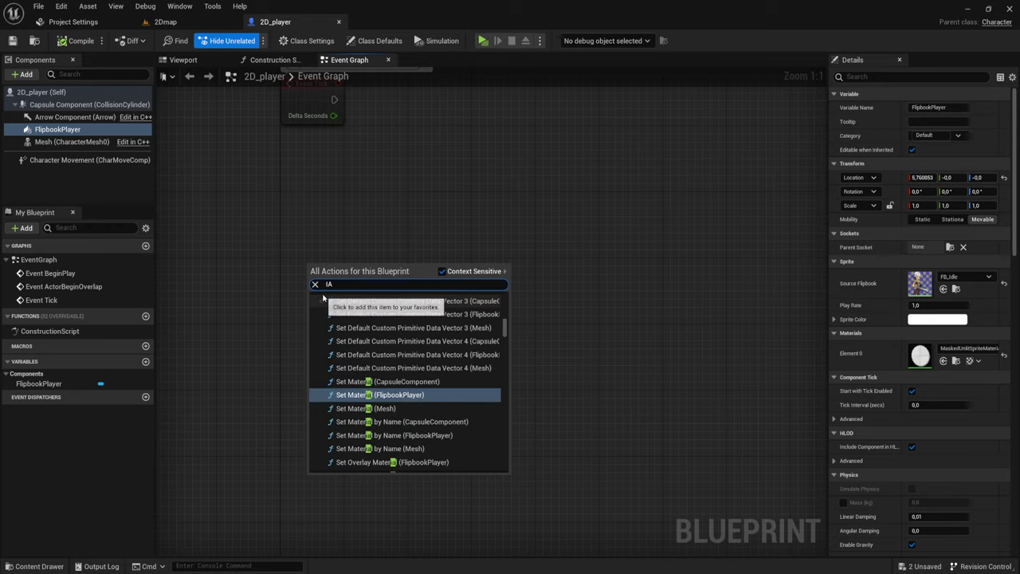
{"action": "type", "text": "_2d"}
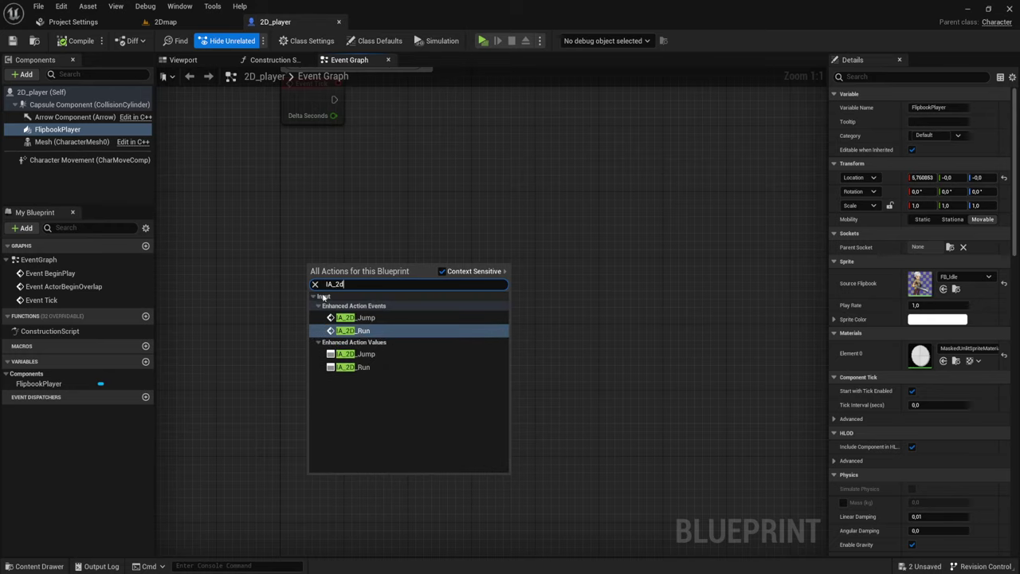
{"action": "left_click", "coordinate": [375, 330]}
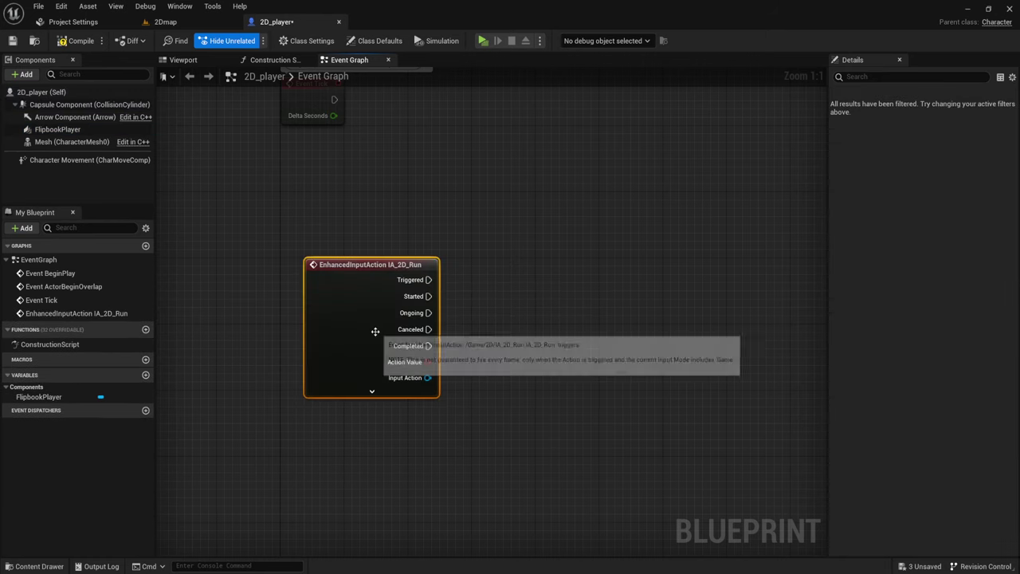
Add an IA_2D_Jump Enhanced Action Event below the run event
{"action": "right_click_drag", "start_coordinate": [369, 549], "coordinate": [374, 385]}
{"action": "right_click", "coordinate": [341, 411]}
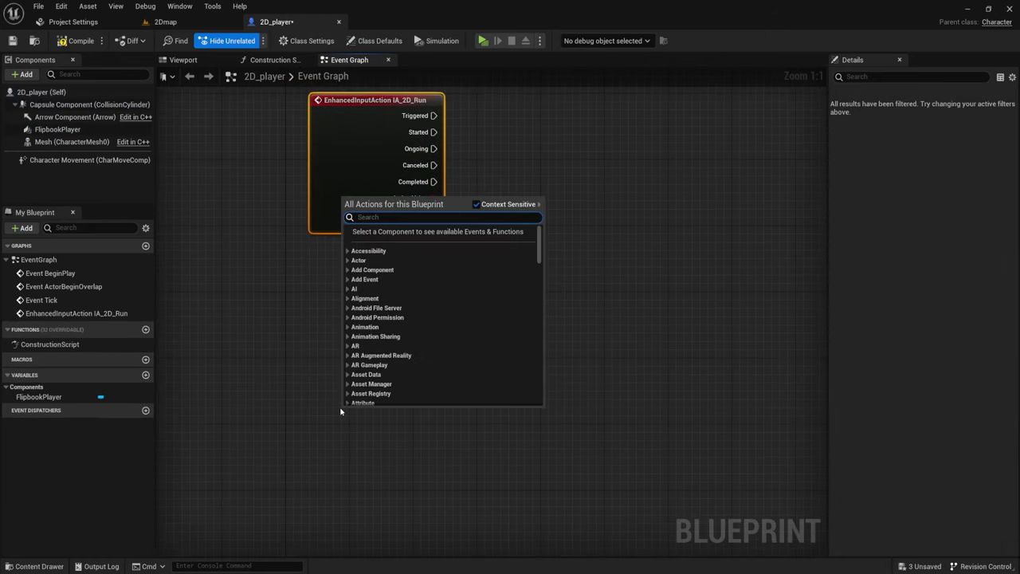
{"action": "type", "text": "IA_2d"}
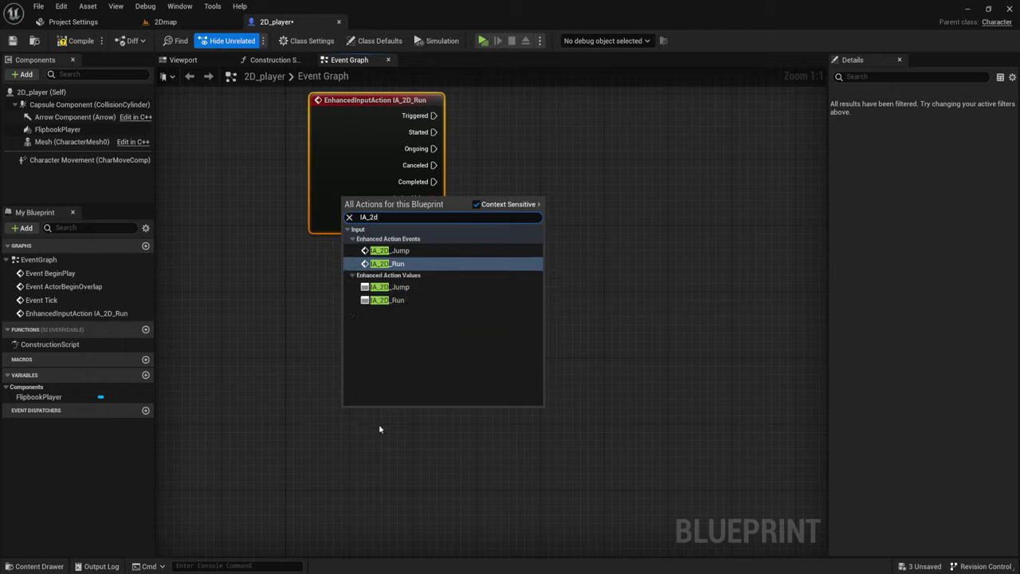
{"action": "left_click", "coordinate": [390, 251]}
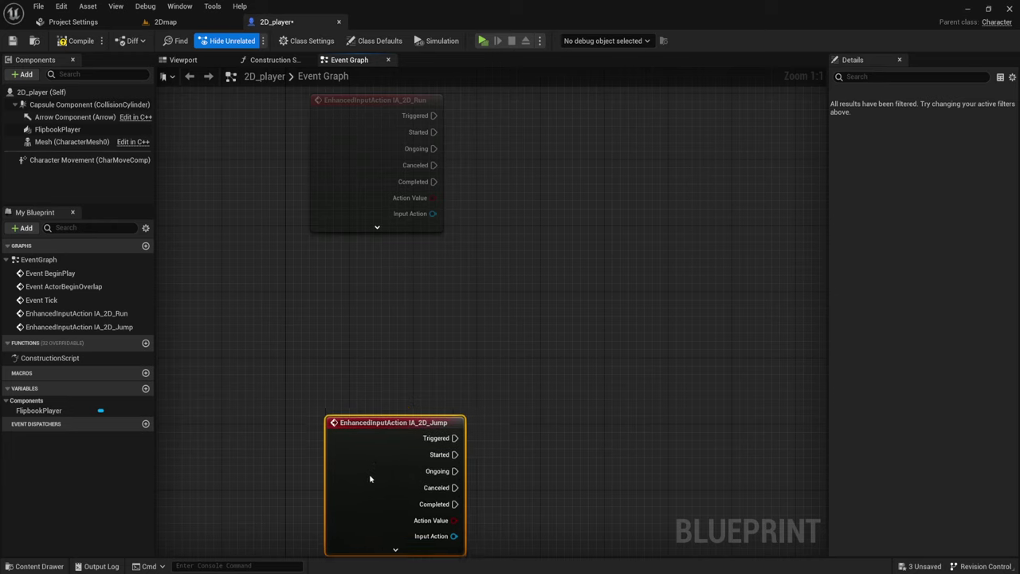
{"action": "scroll", "coordinate": [526, 220], "scroll_direction": "down", "scroll_amount": 4}
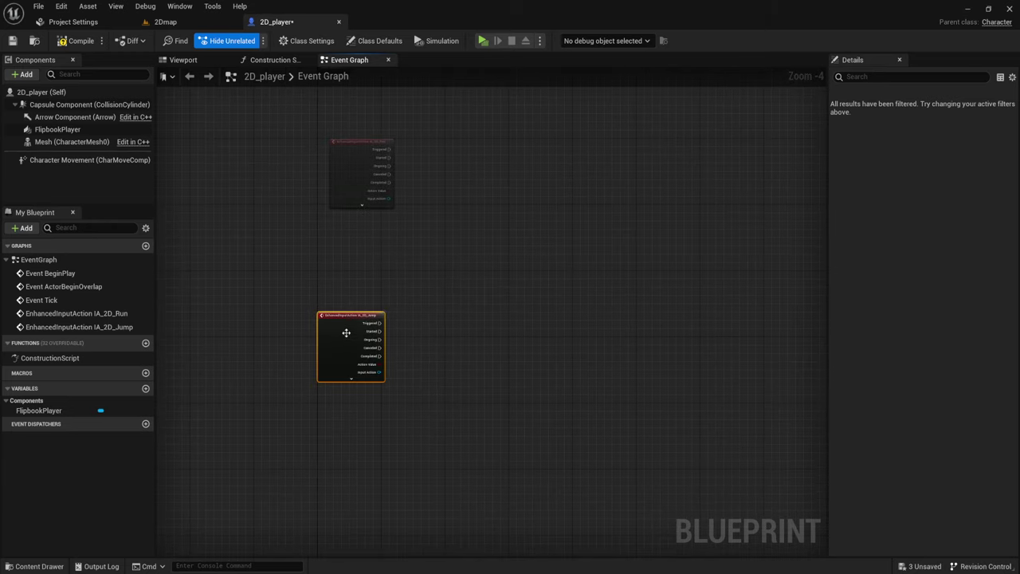
{"action": "left_click_drag", "start_coordinate": [346, 332], "coordinate": [343, 438]}
{"action": "scroll", "coordinate": [364, 330], "scroll_direction": "up", "scroll_amount": 4}
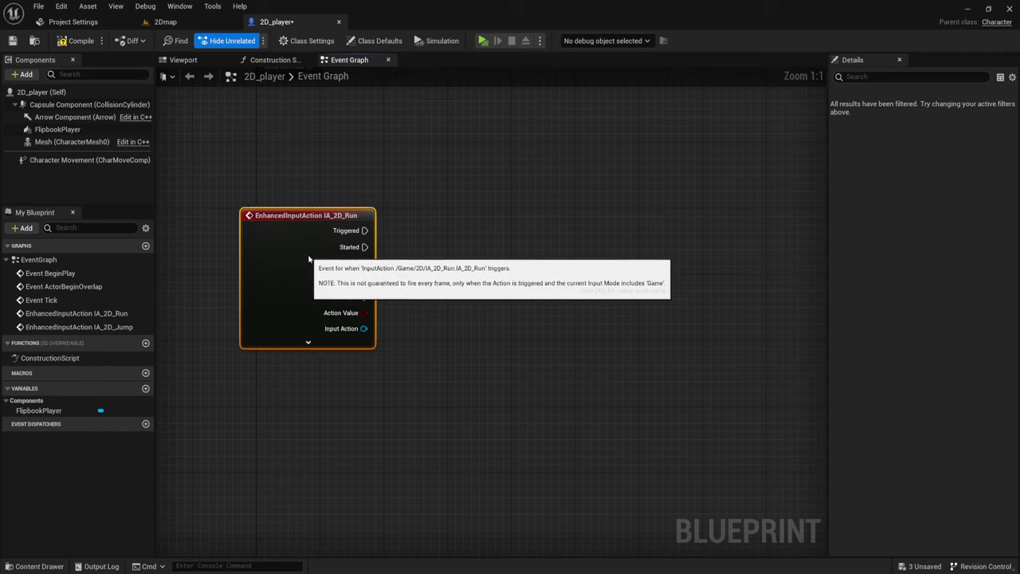
{"action": "right_click_drag", "start_coordinate": [471, 308], "coordinate": [440, 329]}
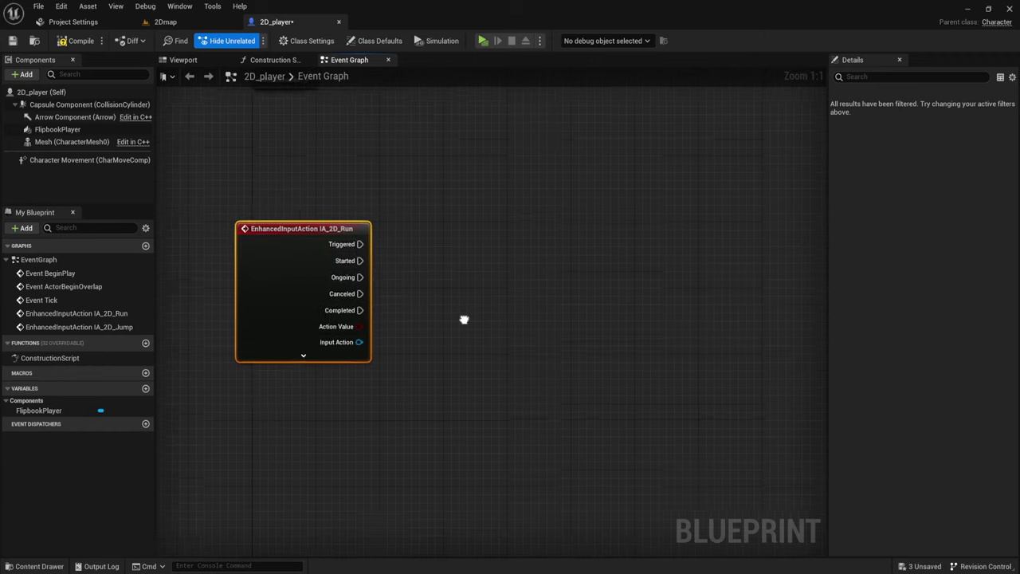
{"action": "right_click", "coordinate": [403, 249]}
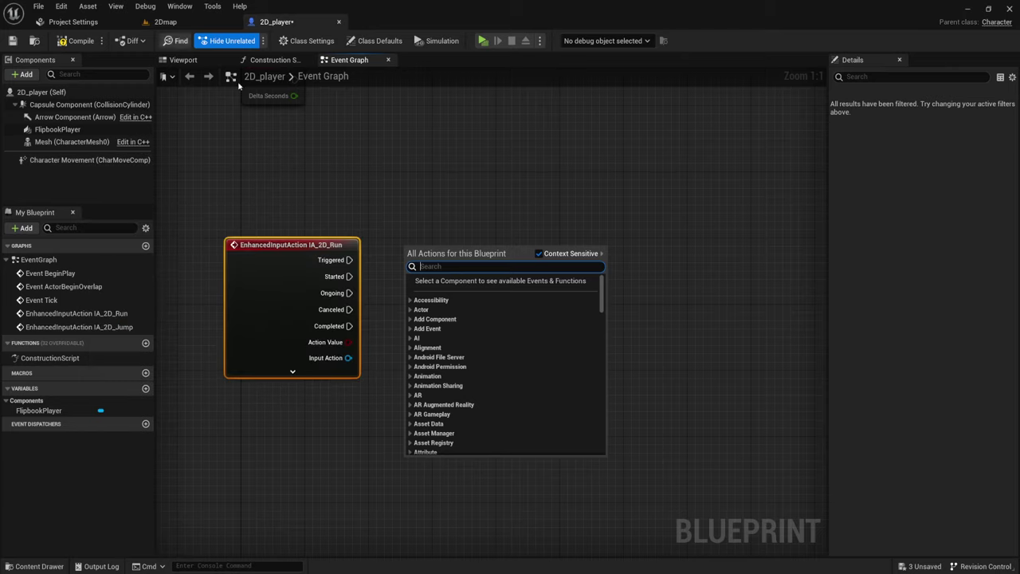
{"action": "mouse_move", "coordinate": [443, 114]}
{"action": "right_mouse_down"}
{"action": "mouse_move", "coordinate": [440, 328]}
{"action": "mouse_move", "coordinate": [403, 448]}
{"action": "right_mouse_up"}
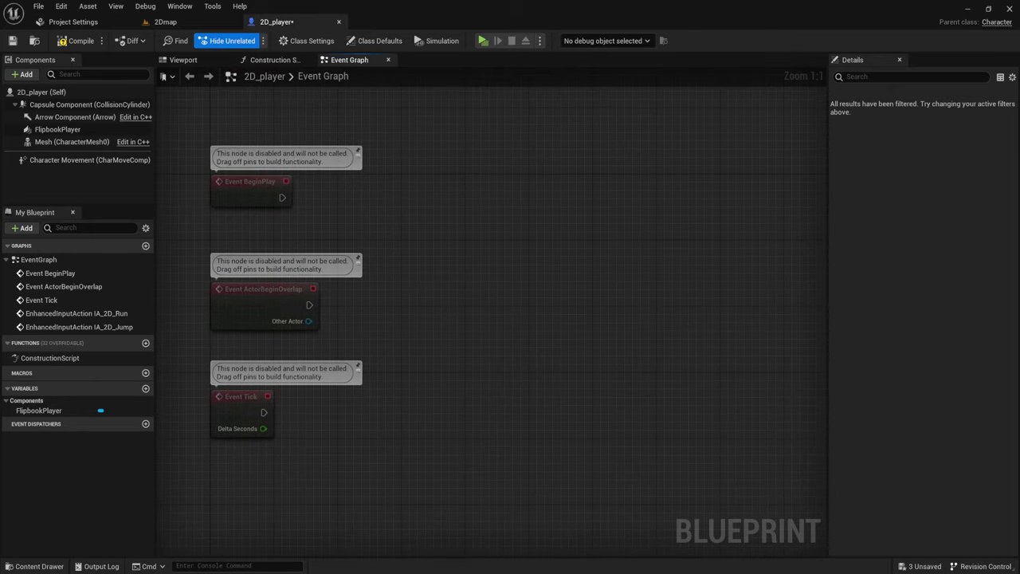
{"action": "right_click_drag", "start_coordinate": [235, 185], "coordinate": [228, 334]}
Add Get Player Controller and a Cast To PC_2D node driven by Event BeginPlay
{"action": "left_click_drag", "start_coordinate": [228, 335], "coordinate": [221, 147]}
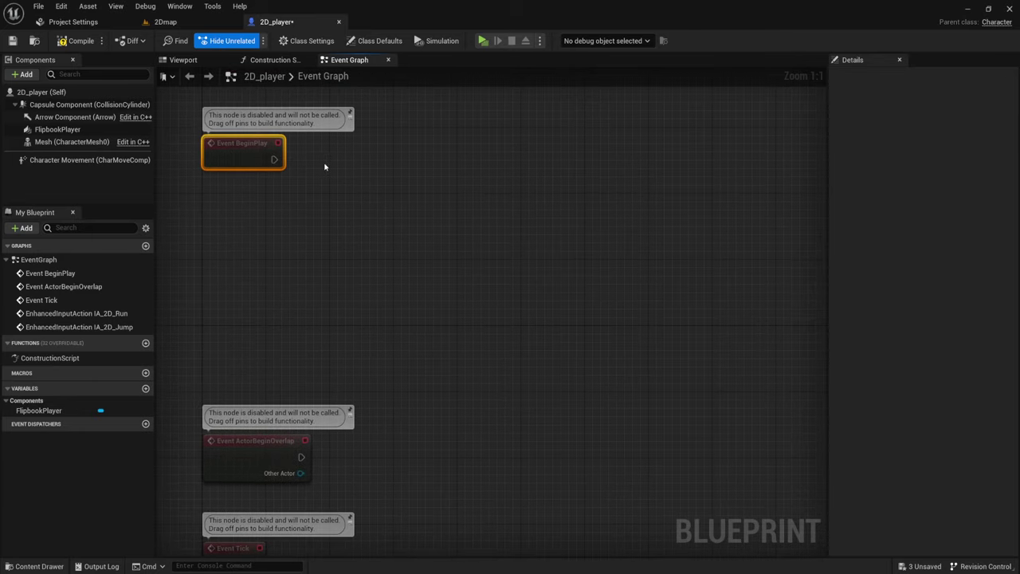
{"action": "right_click", "coordinate": [299, 219]}
{"action": "type", "text": "get"}
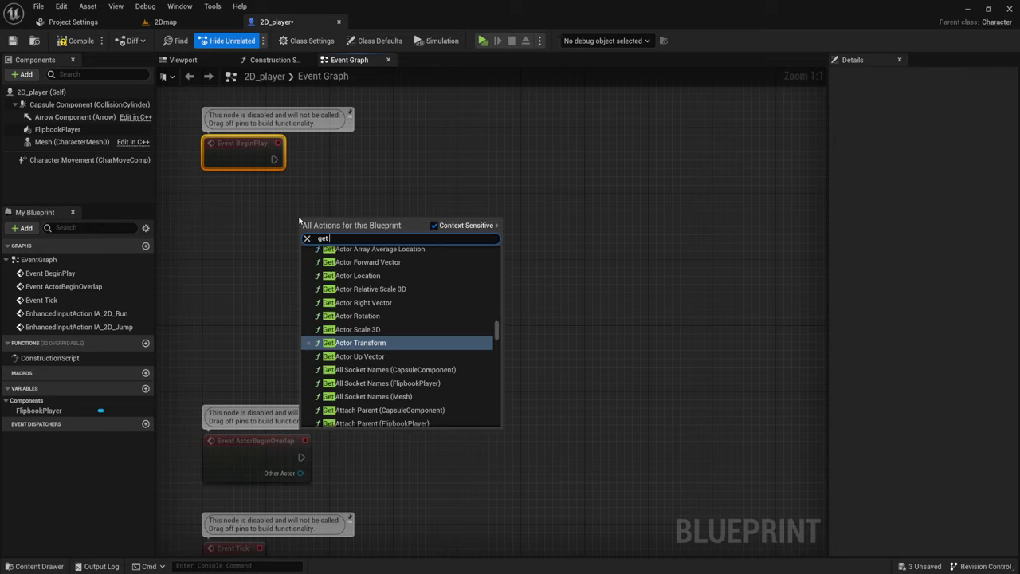
{"action": "type", "text": " pla"}
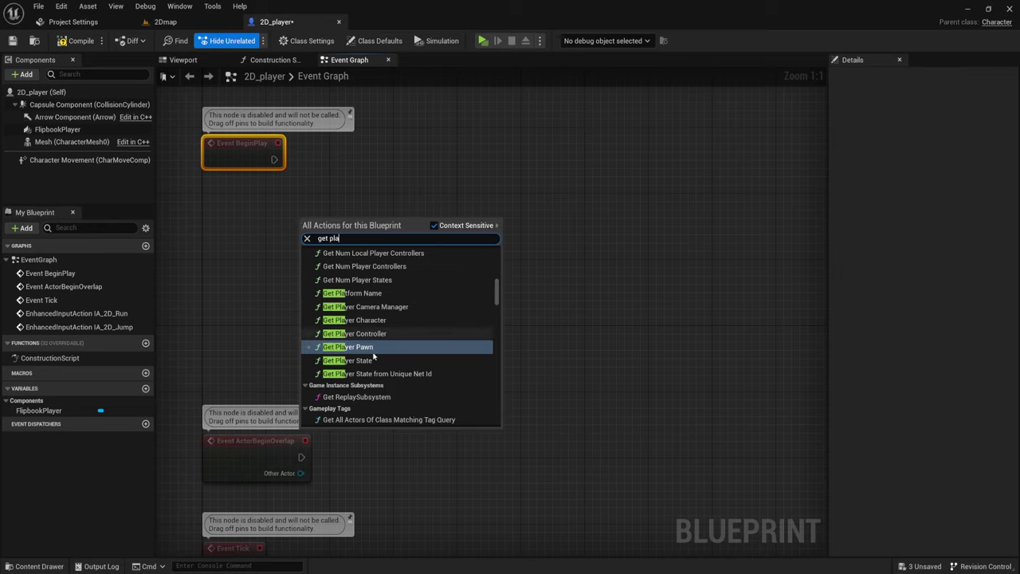
{"action": "left_click", "coordinate": [351, 334]}
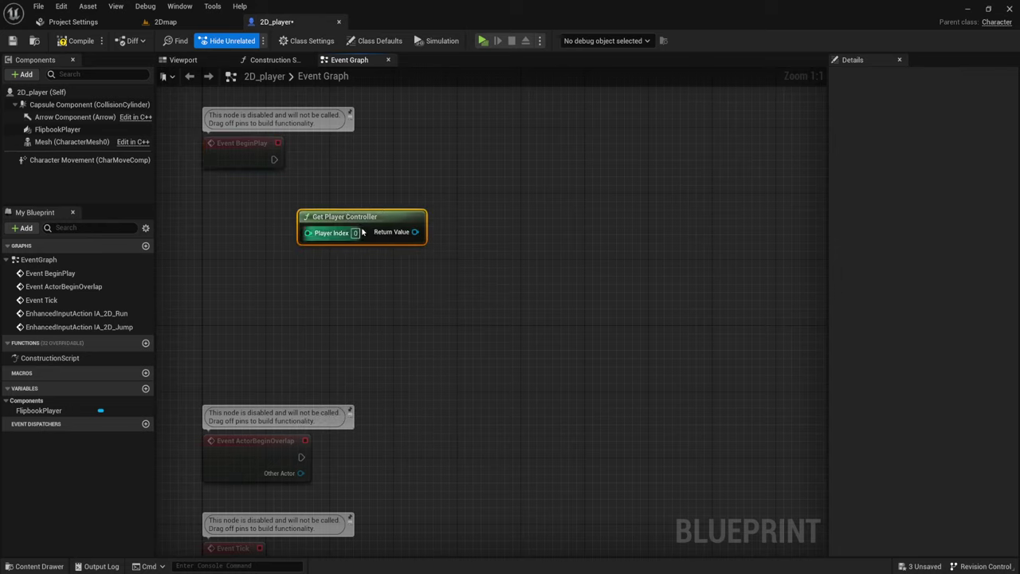
{"action": "left_click_drag", "start_coordinate": [351, 217], "coordinate": [247, 241]}
{"action": "left_click_drag", "start_coordinate": [310, 256], "coordinate": [333, 211]}
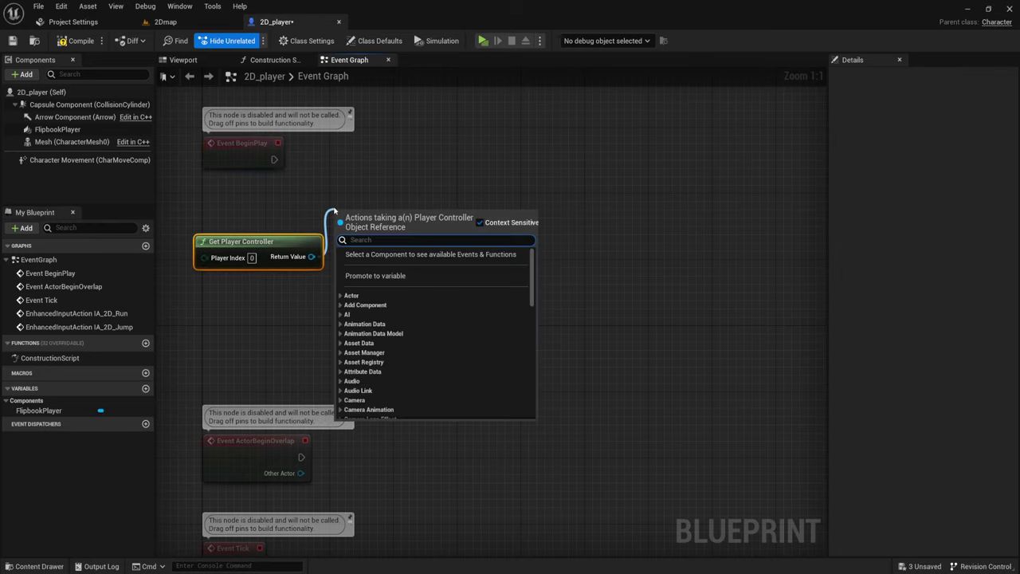
{"action": "type", "text": "cast"}
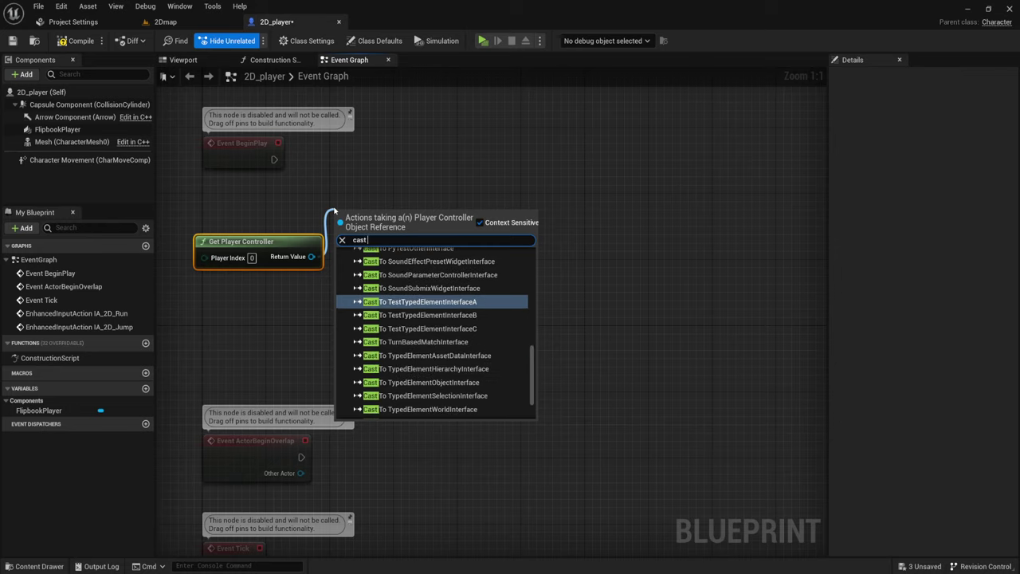
{"action": "type", "text": " to 2d"}
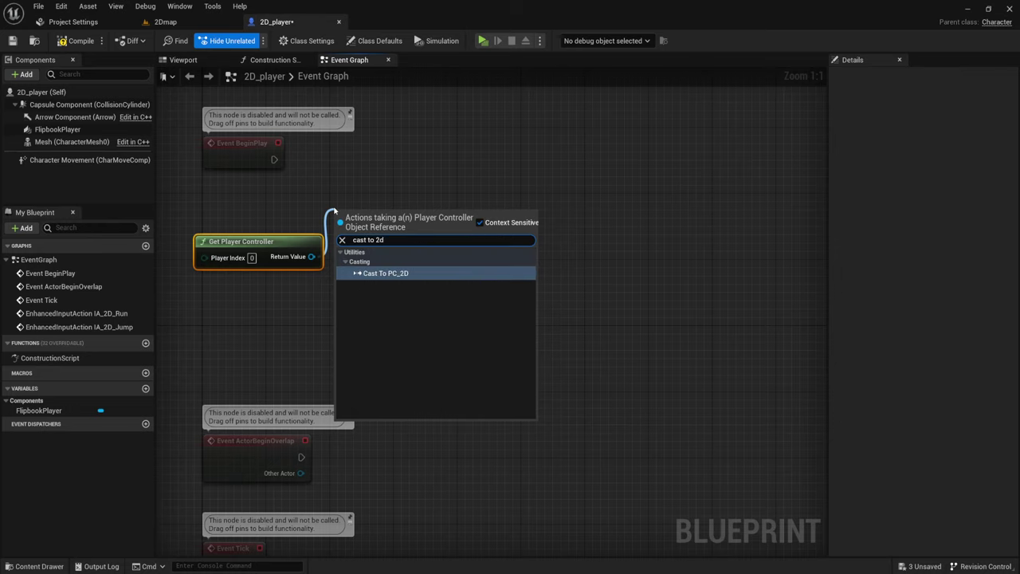
{"action": "key", "text": "Return"}
{"action": "mouse_move", "coordinate": [379, 220]}
{"action": "left_mouse_down"}
{"action": "mouse_move", "coordinate": [382, 155]}
{"action": "mouse_move", "coordinate": [274, 159]}
{"action": "left_mouse_up"}
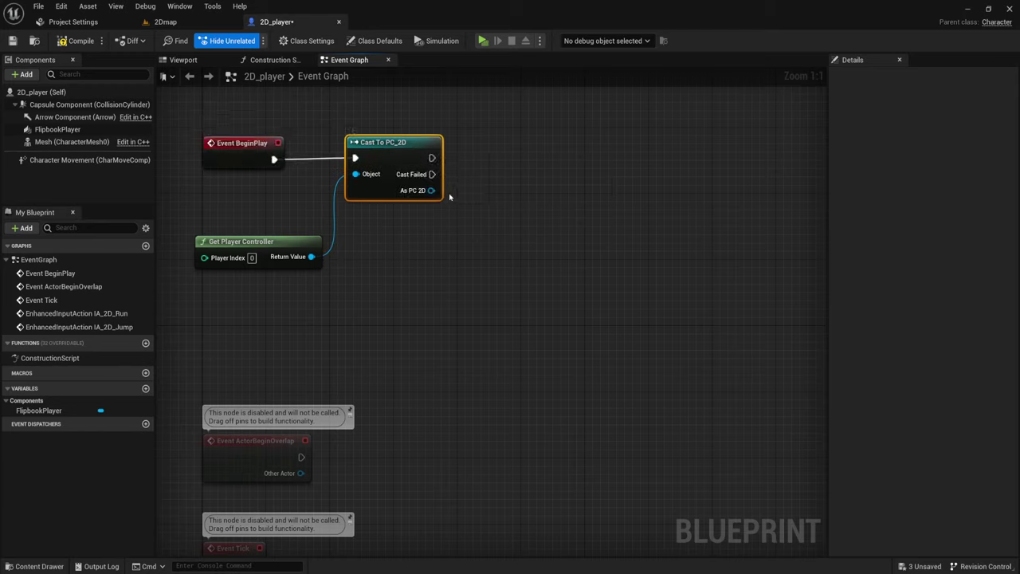
From As PC 2D, add Enhanced Input Local Player Subsystem and a wired Add Mapping Context node
{"action": "left_click_drag", "start_coordinate": [430, 191], "coordinate": [477, 221]}
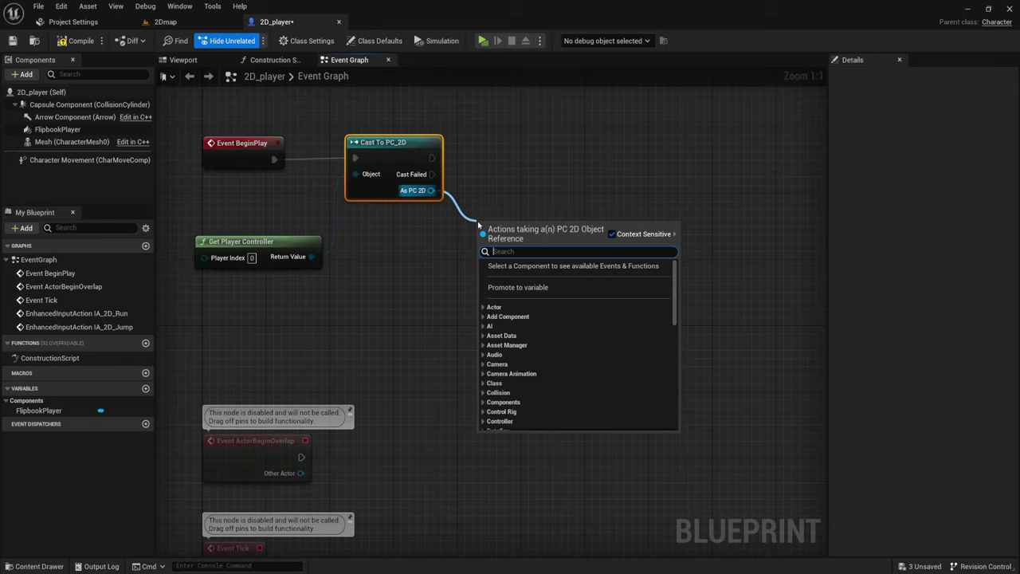
{"action": "type", "text": "enh"}
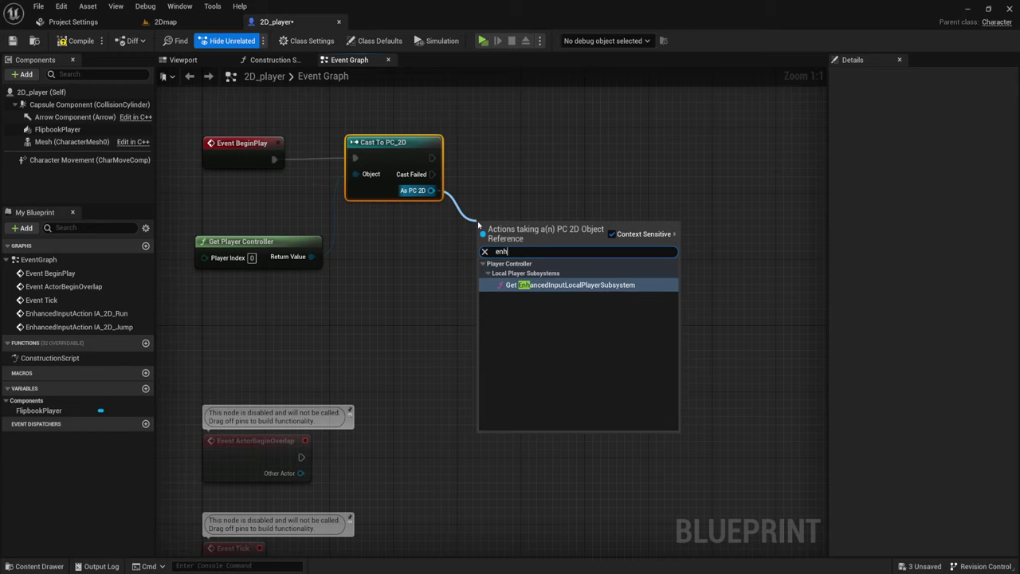
{"action": "key", "text": "Return"}
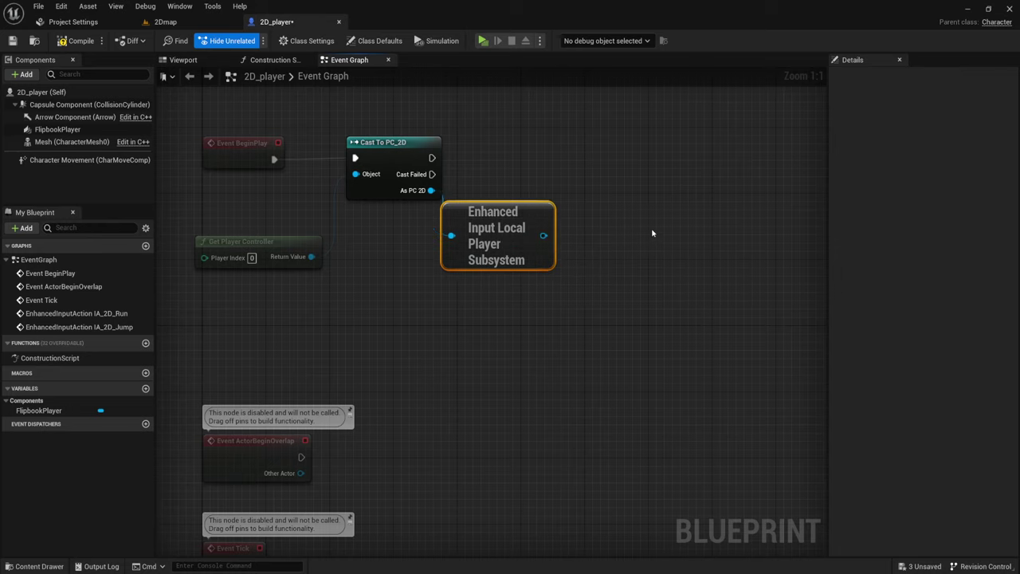
{"action": "right_click_drag", "start_coordinate": [638, 233], "coordinate": [600, 255]}
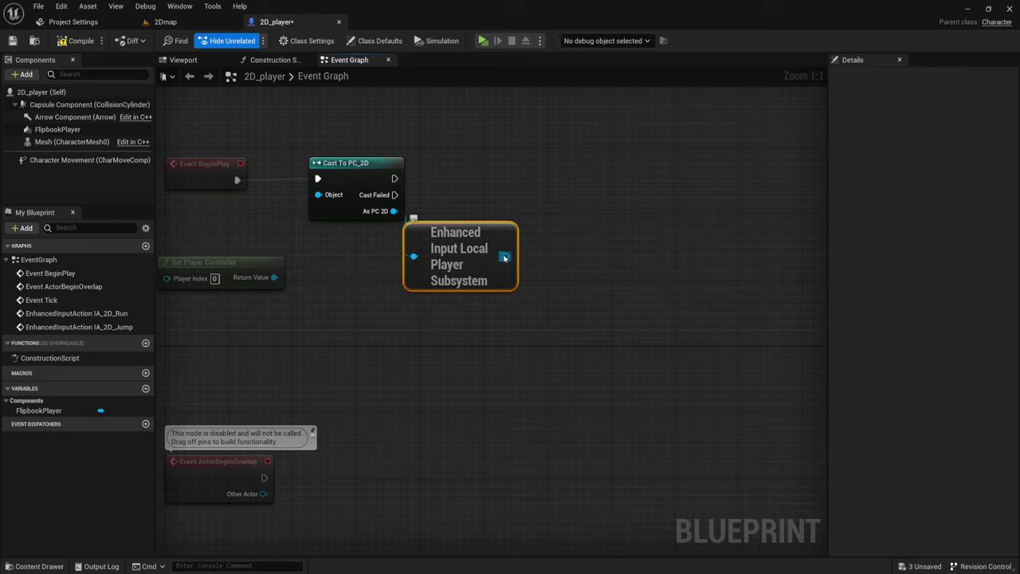
{"action": "left_click_drag", "start_coordinate": [505, 258], "coordinate": [545, 198]}
{"action": "type", "text": "add"}
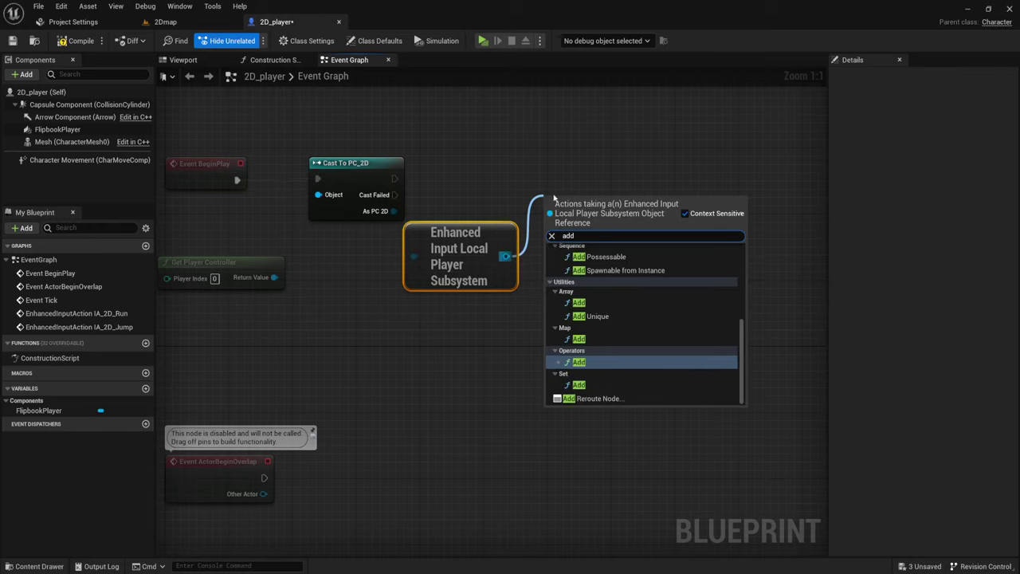
{"action": "scroll", "coordinate": [606, 309], "scroll_direction": "up", "scroll_amount": 3}
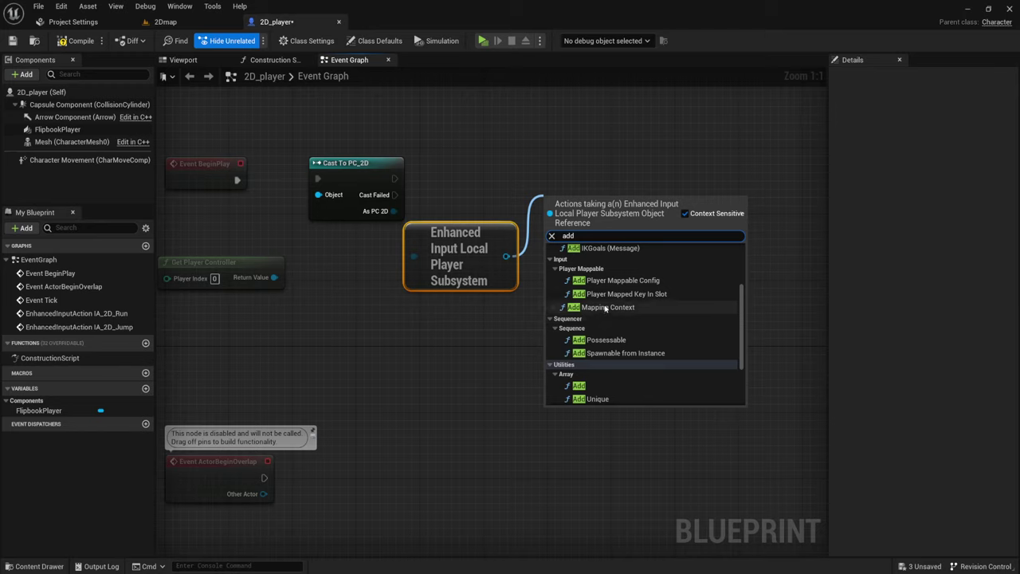
{"action": "left_click", "coordinate": [606, 309]}
{"action": "mouse_move", "coordinate": [550, 217]}
{"action": "left_mouse_down"}
{"action": "mouse_move", "coordinate": [566, 185]}
{"action": "mouse_move", "coordinate": [393, 180]}
{"action": "left_mouse_up"}
{"action": "left_click_drag", "start_coordinate": [642, 199], "coordinate": [637, 182]}
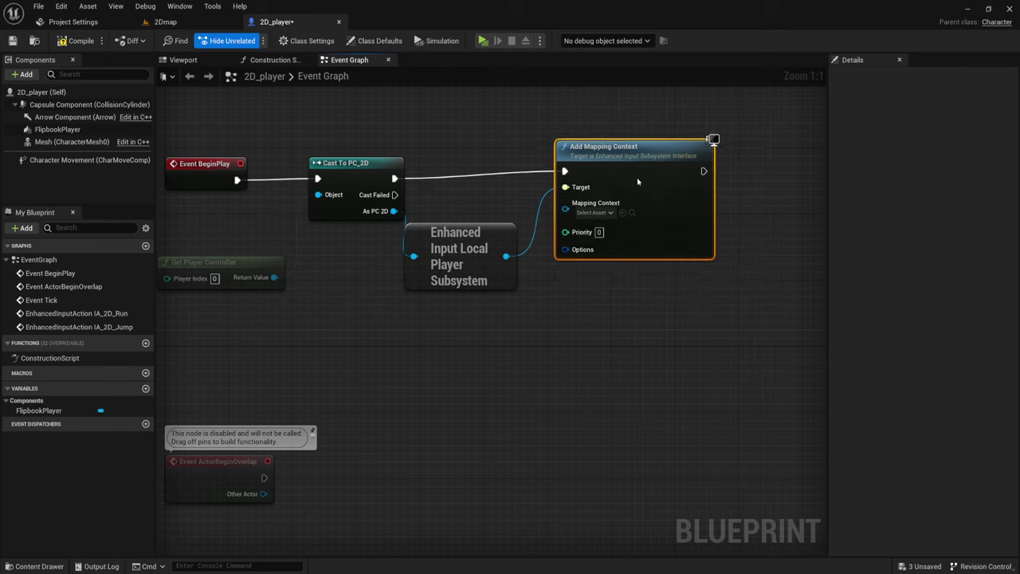
Set Add Mapping Context's Mapping Context to IMC_2D
{"action": "scroll", "coordinate": [311, 410], "scroll_direction": "down", "scroll_amount": 2}
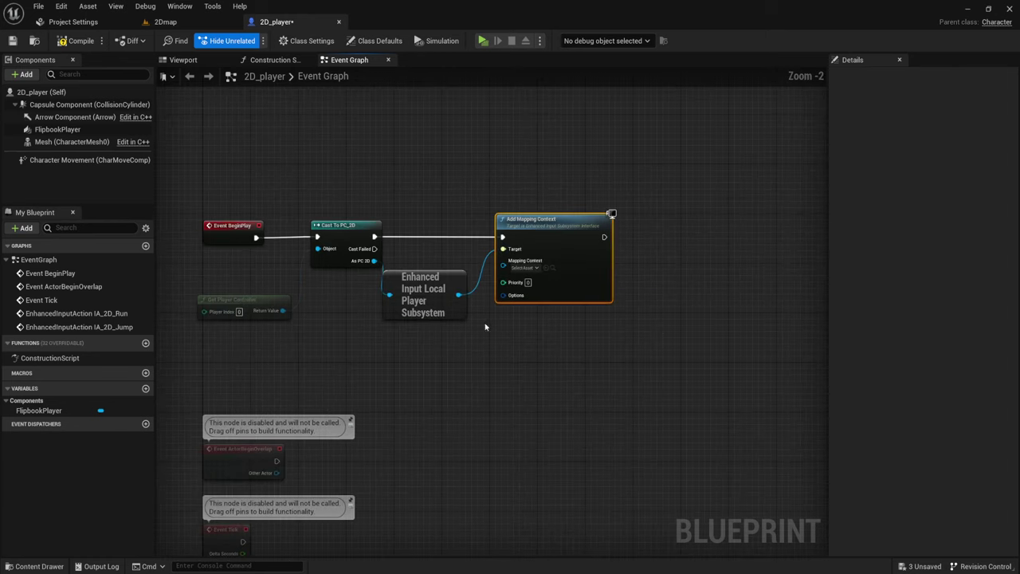
{"action": "scroll", "coordinate": [521, 265], "scroll_direction": "up", "scroll_amount": 2}
{"action": "left_click", "coordinate": [522, 267]}
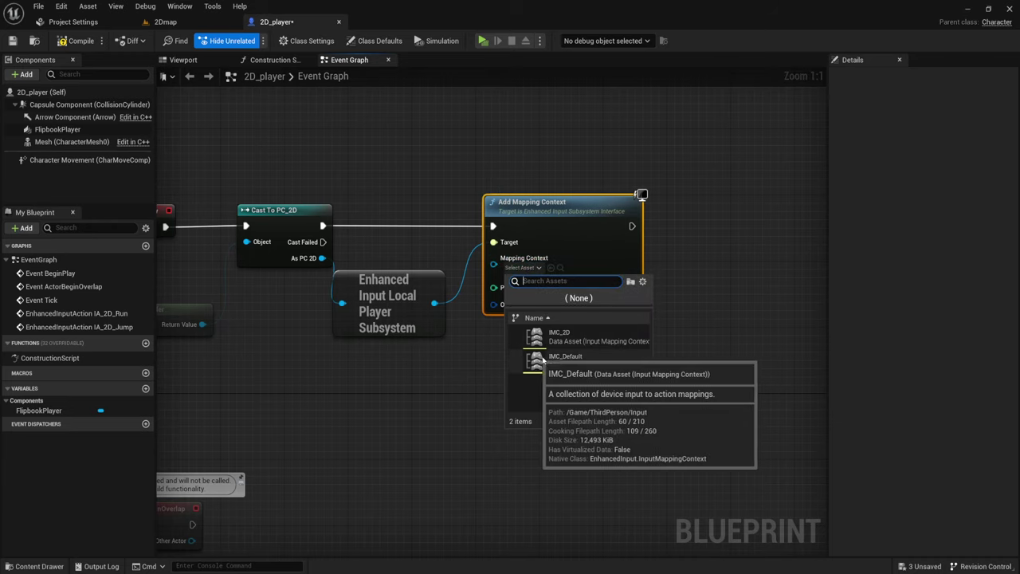
{"action": "left_click", "coordinate": [561, 335]}
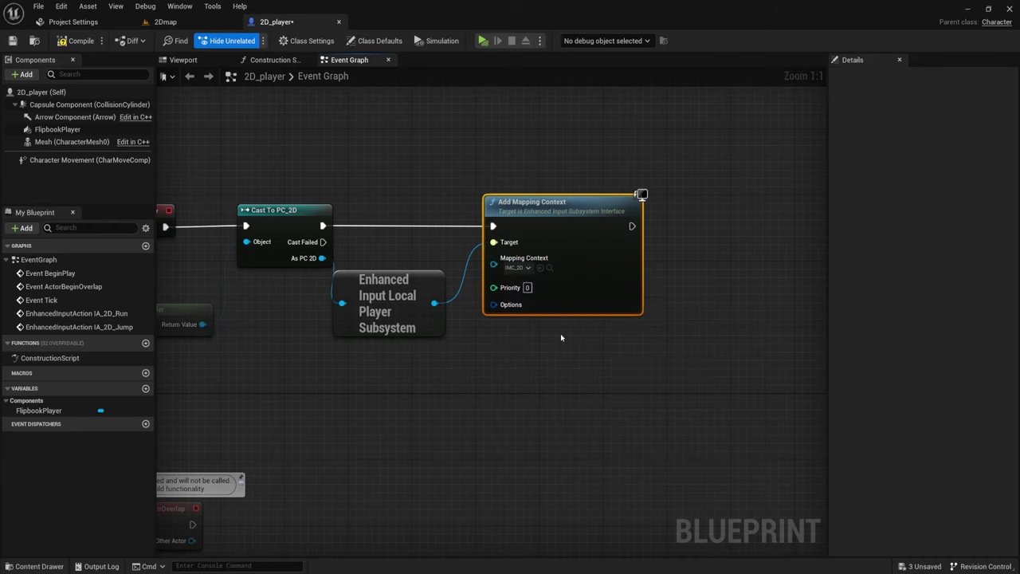
{"action": "scroll", "coordinate": [527, 333], "scroll_direction": "down", "scroll_amount": 3}
Add an Add Movement Input node driven by IA_2D_Run's Triggered pin
{"action": "right_click_drag", "start_coordinate": [428, 355], "coordinate": [376, 312]}
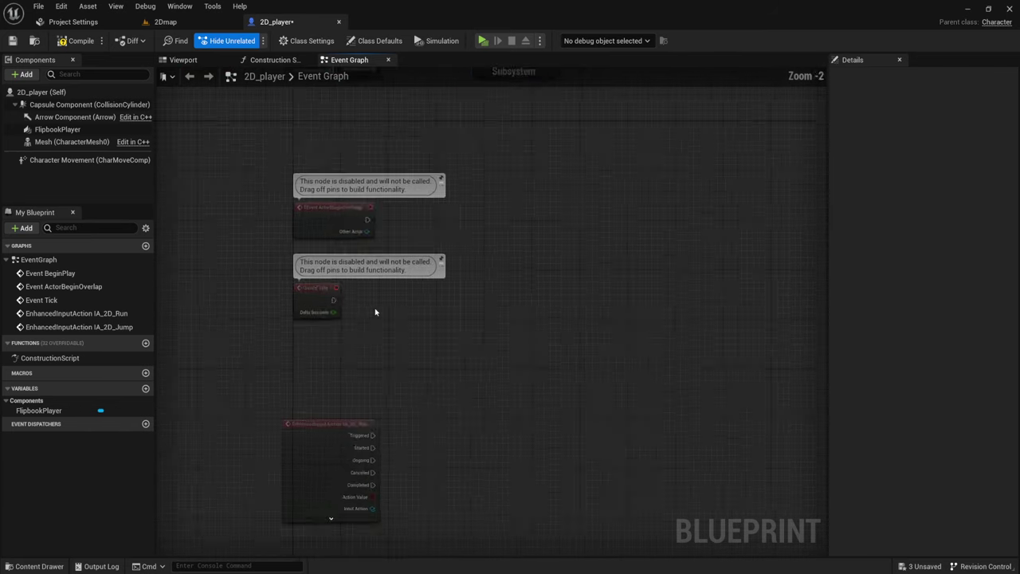
{"action": "scroll", "coordinate": [382, 218], "scroll_direction": "up", "scroll_amount": 3}
{"action": "right_click_drag", "start_coordinate": [382, 218], "coordinate": [415, 192]}
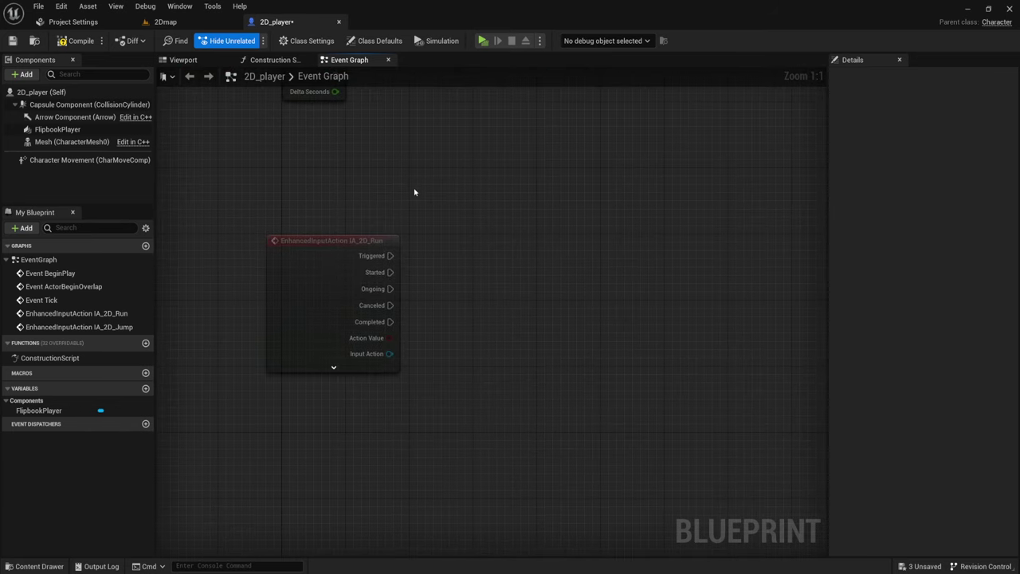
{"action": "left_click", "coordinate": [287, 252]}
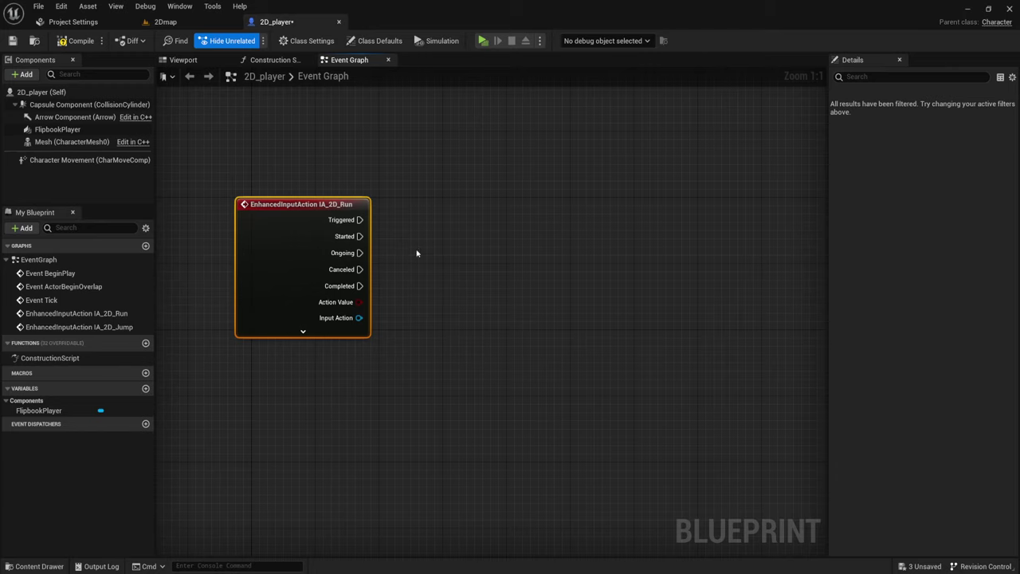
{"action": "mouse_move", "coordinate": [359, 227]}
{"action": "left_mouse_down"}
{"action": "mouse_move", "coordinate": [267, 227]}
{"action": "mouse_move", "coordinate": [389, 208]}
{"action": "mouse_move", "coordinate": [460, 215]}
{"action": "left_mouse_up"}
{"action": "type", "text": "ad"}
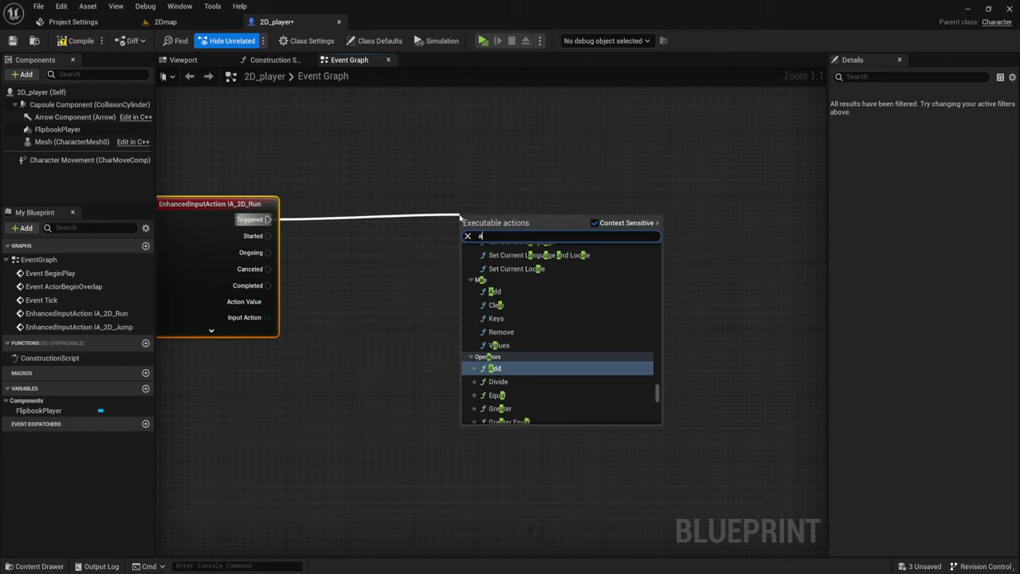
{"action": "type", "text": "d"}
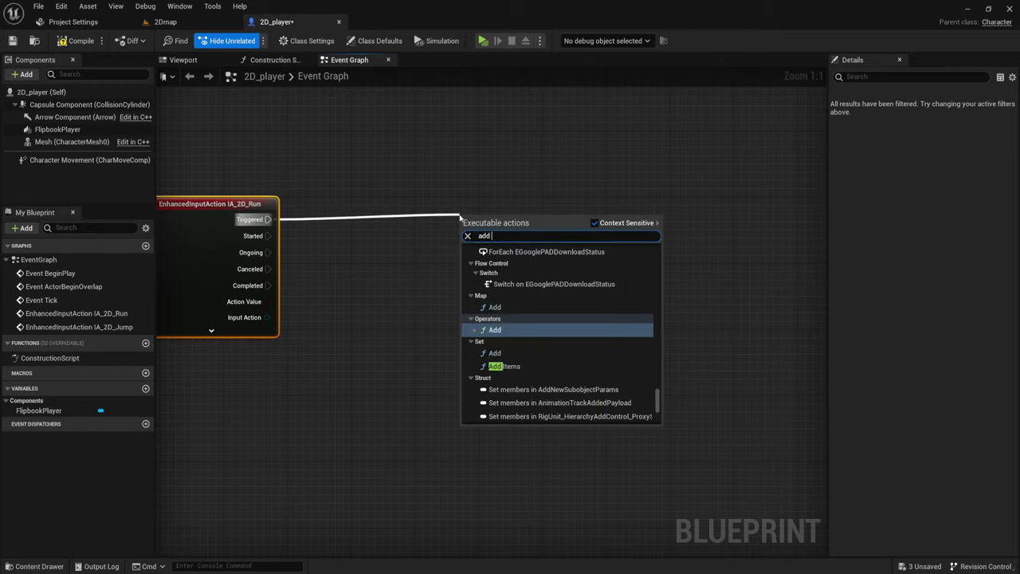
{"action": "type", "text": " mo"}
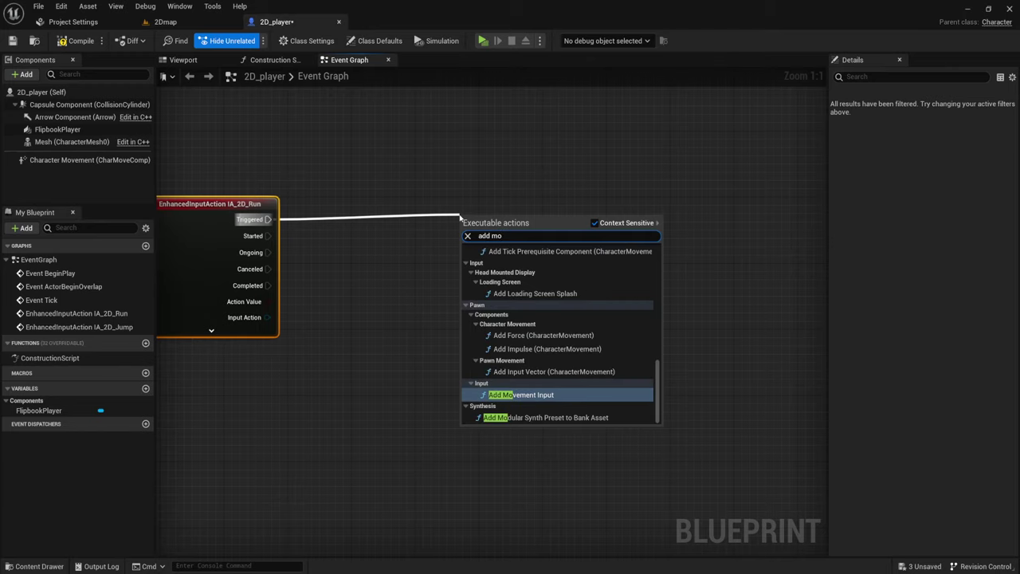
{"action": "left_click", "coordinate": [534, 397]}
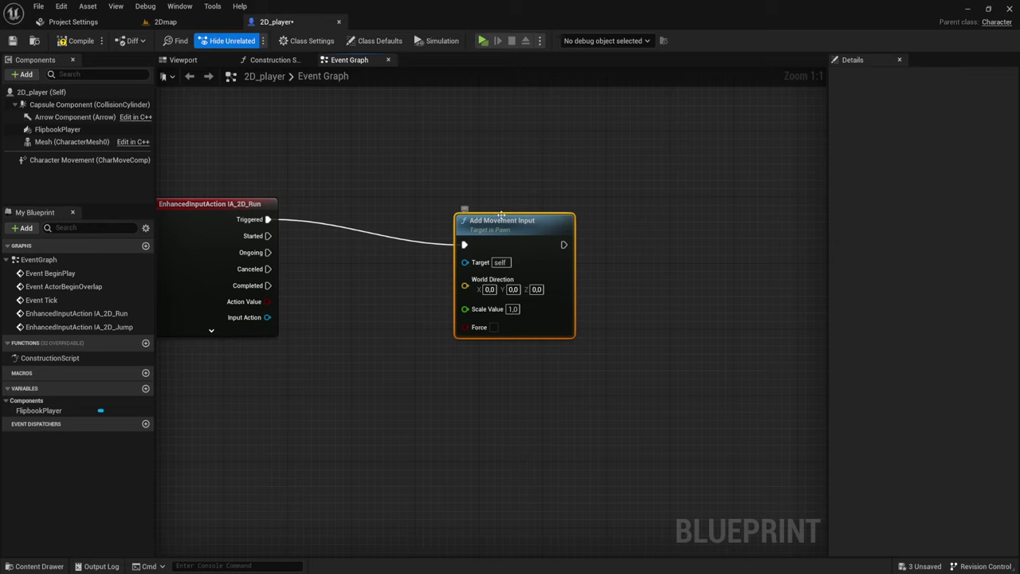
{"action": "left_click_drag", "start_coordinate": [502, 215], "coordinate": [626, 190]}
{"action": "mouse_move", "coordinate": [386, 306]}
{"action": "right_mouse_down"}
{"action": "mouse_move", "coordinate": [375, 268]}
{"action": "mouse_move", "coordinate": [390, 275]}
{"action": "right_mouse_up"}
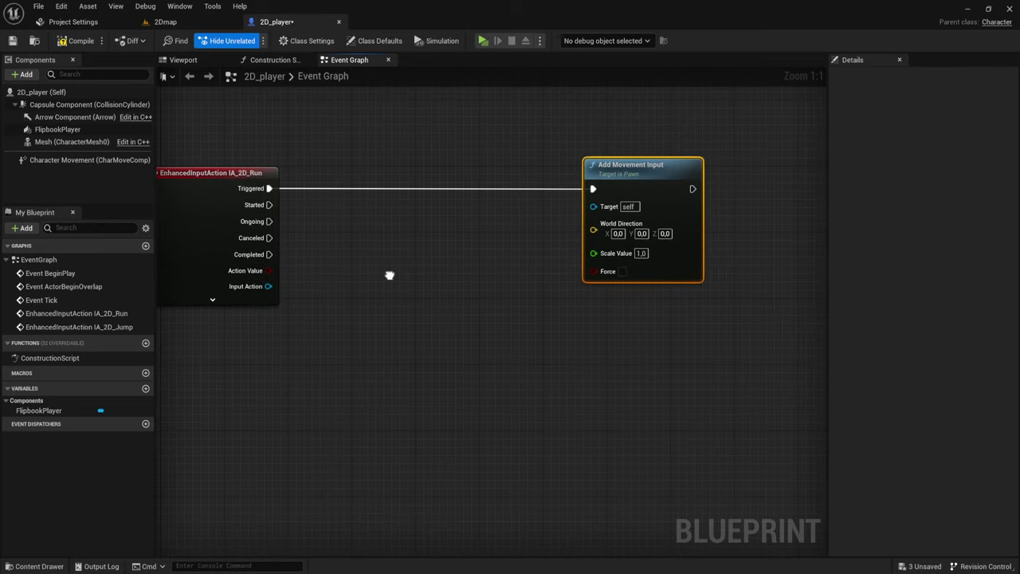
Add Get Actor Forward Vector and wire it into World Direction
{"action": "right_click", "coordinate": [339, 231]}
{"action": "type", "text": "get for"}
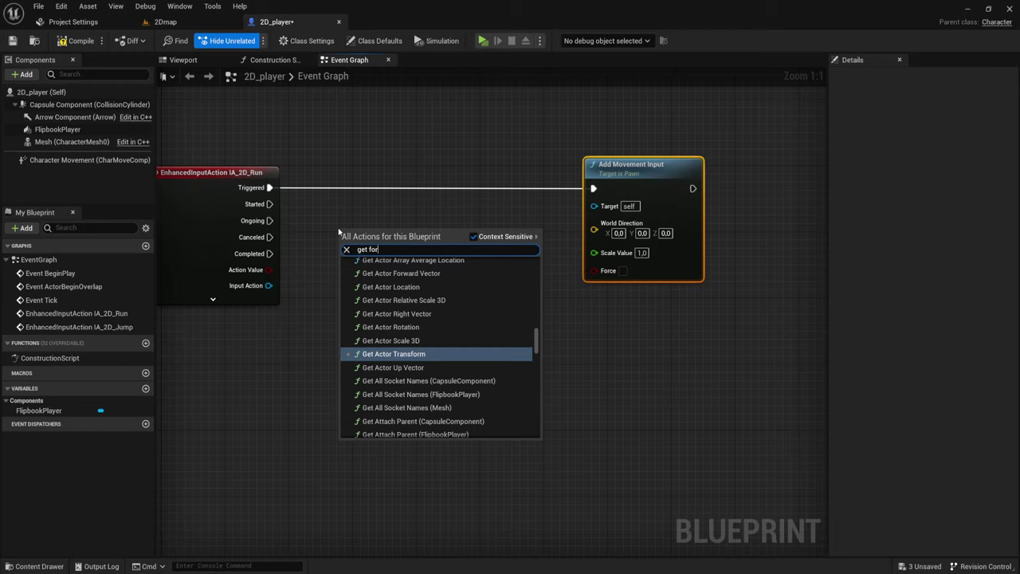
{"action": "type", "text": "w"}
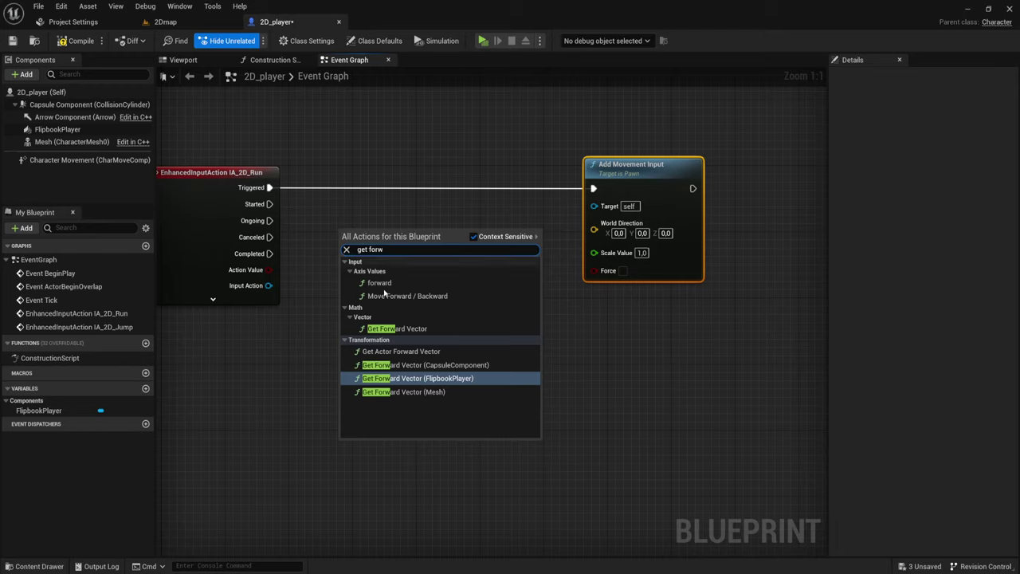
{"action": "left_click", "coordinate": [406, 331]}
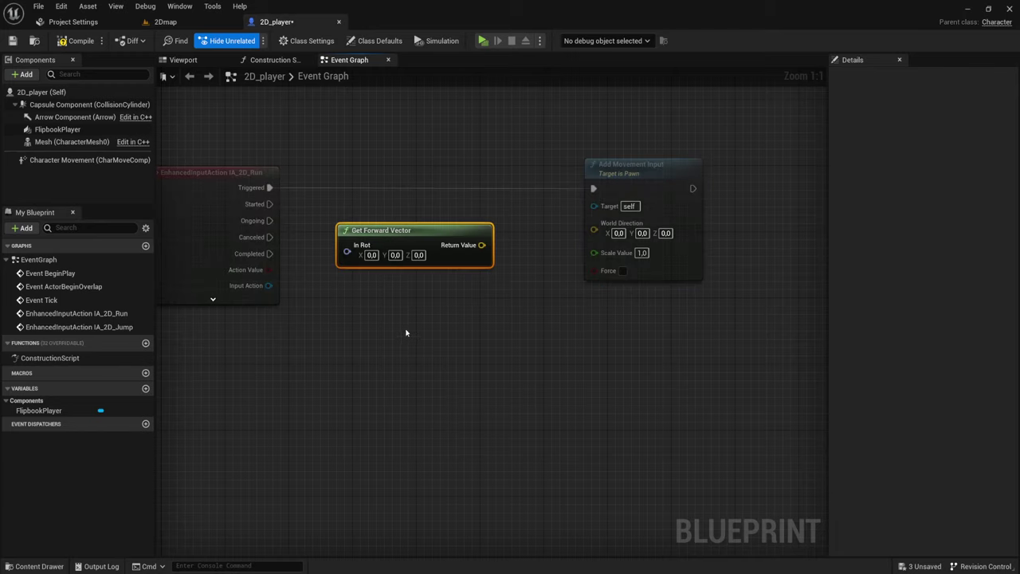
{"action": "left_click_drag", "start_coordinate": [428, 230], "coordinate": [420, 204]}
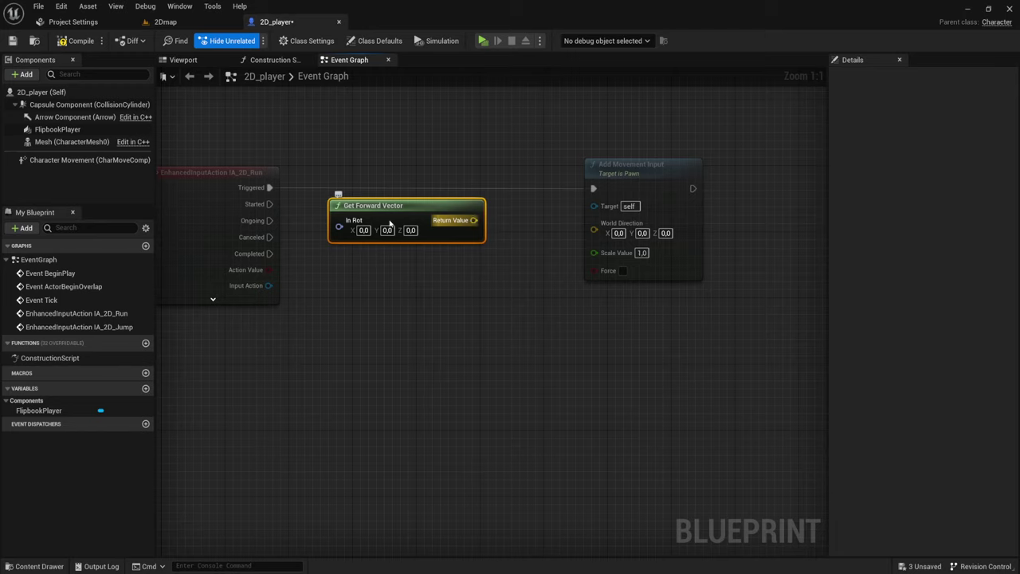
{"action": "key", "text": "ctrl+z"}
{"action": "right_click", "coordinate": [338, 168]}
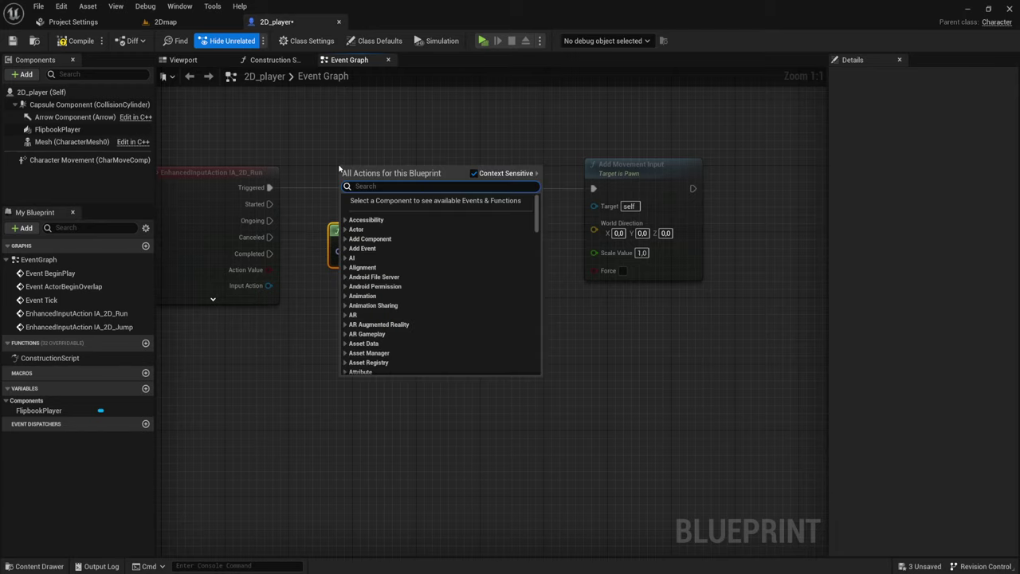
{"action": "type", "text": "get actor"}
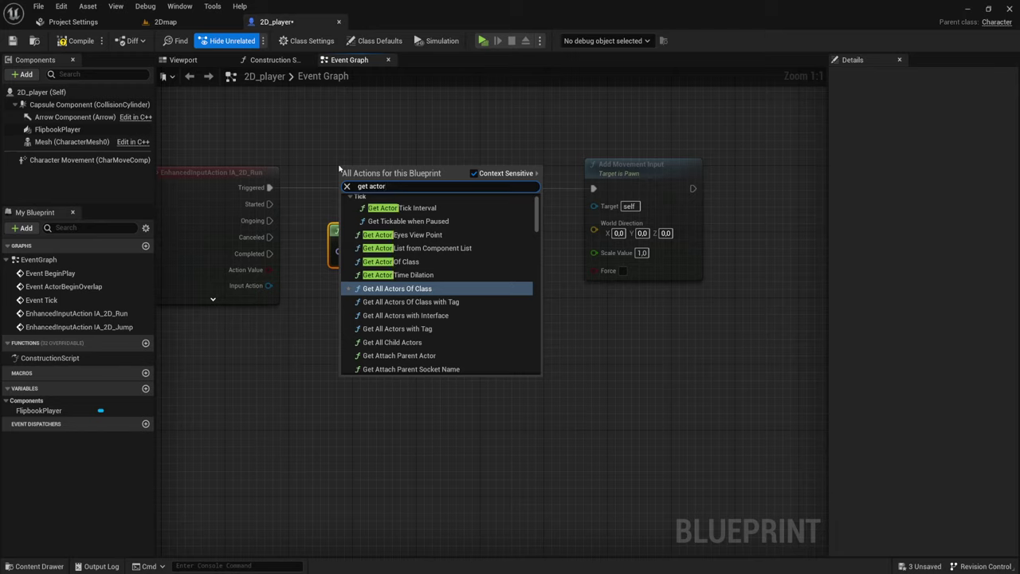
{"action": "type", "text": " fo"}
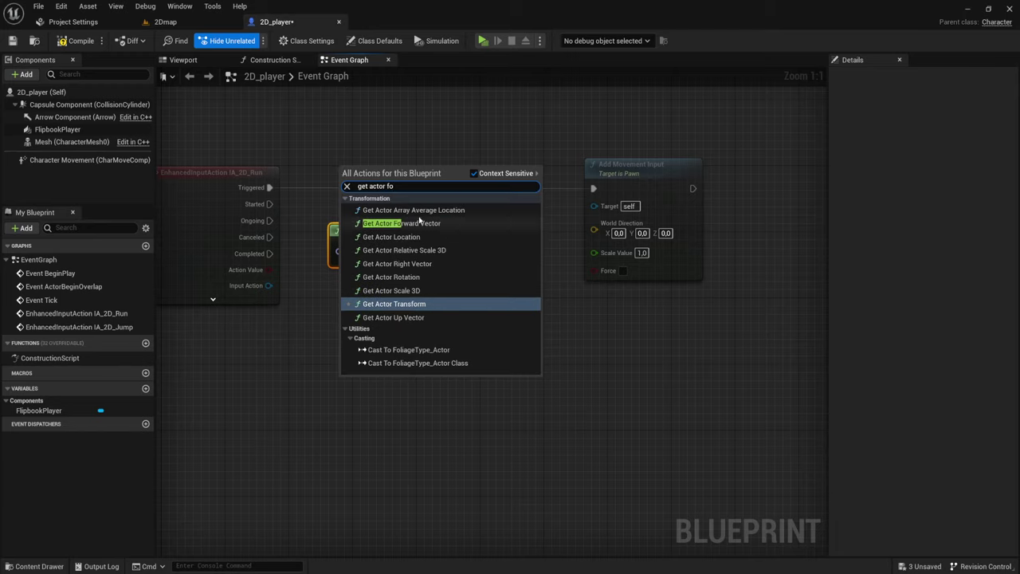
{"action": "left_click", "coordinate": [416, 224]}
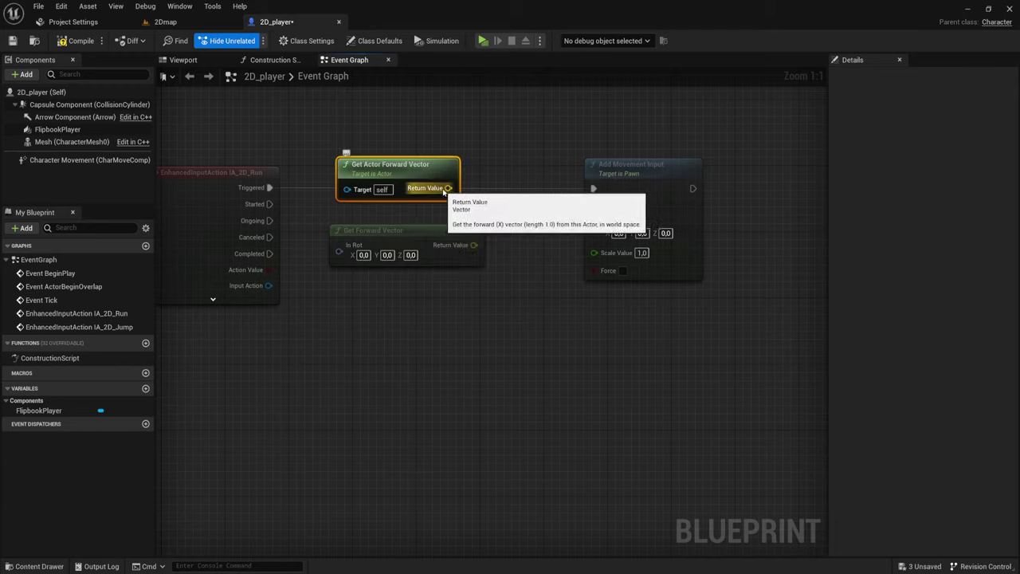
{"action": "mouse_move", "coordinate": [441, 192]}
{"action": "left_mouse_down"}
{"action": "mouse_move", "coordinate": [483, 176]}
{"action": "mouse_move", "coordinate": [597, 225]}
{"action": "left_mouse_up"}
Delete the stray Get Forward Vector node and tidy the movement nodes
{"action": "left_click", "coordinate": [452, 233]}
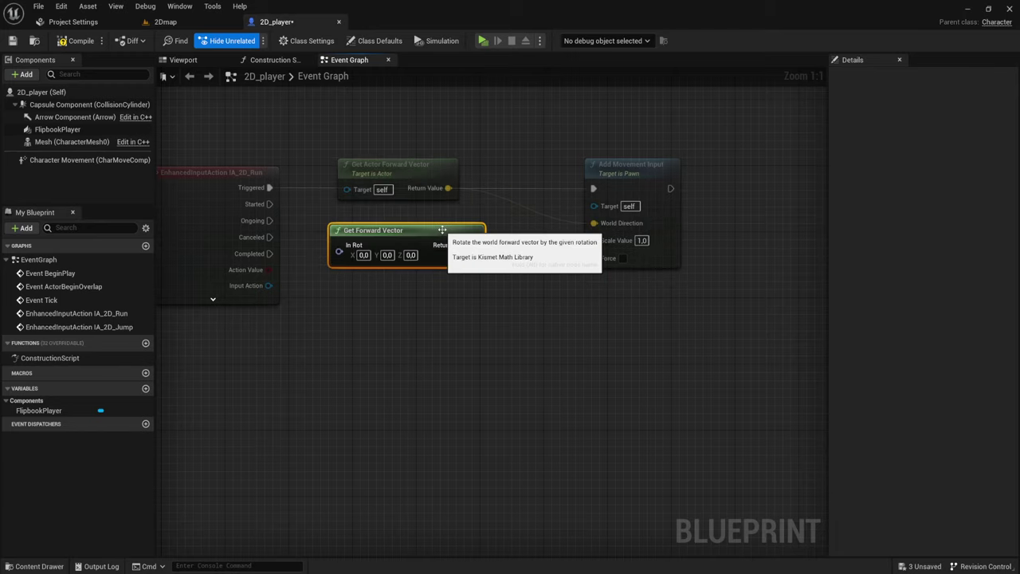
{"action": "key", "text": "Delete"}
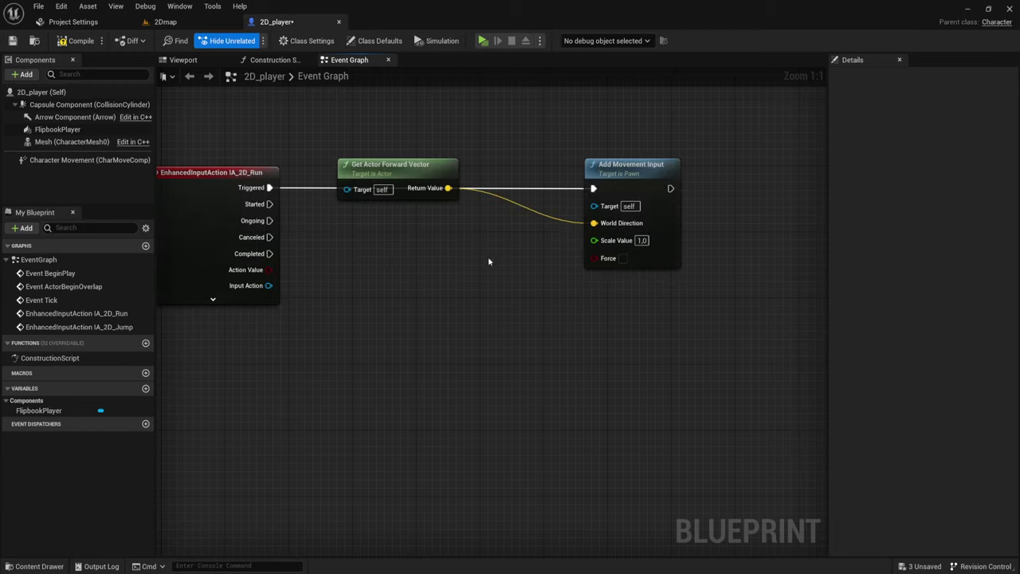
{"action": "left_click_drag", "start_coordinate": [409, 167], "coordinate": [369, 200]}
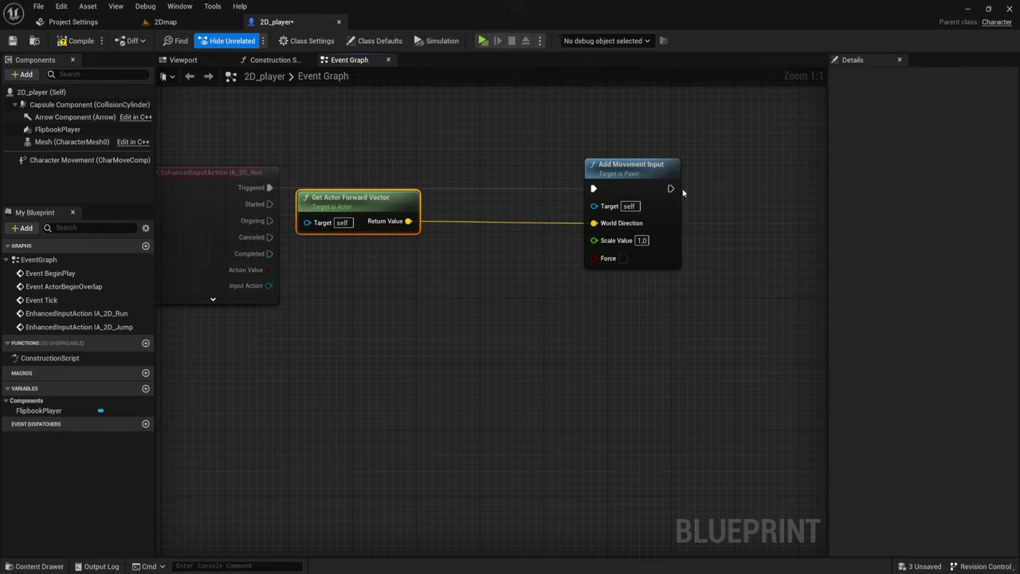
{"action": "left_click_drag", "start_coordinate": [641, 171], "coordinate": [520, 173]}
{"action": "right_click_drag", "start_coordinate": [645, 303], "coordinate": [643, 308]}
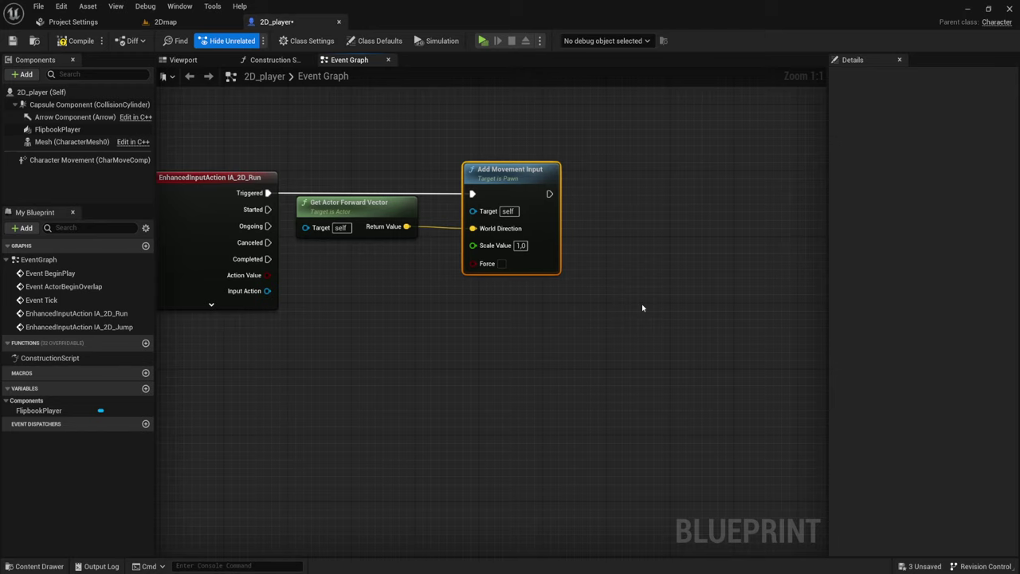
Place a FlipbookPlayer reference in the graph and add a Set Flipbook node from it
{"action": "left_click", "coordinate": [87, 130]}
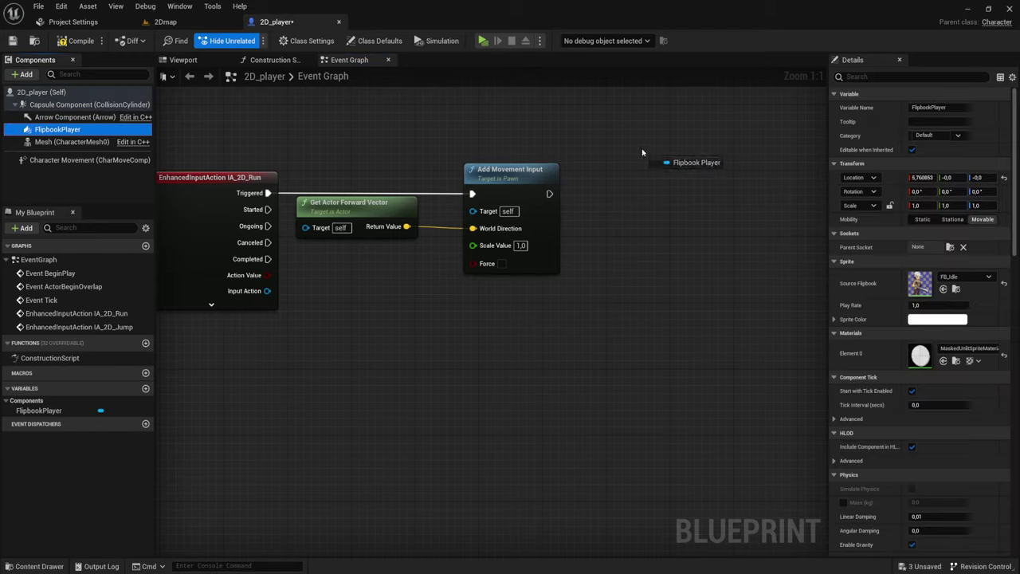
{"action": "mouse_move", "coordinate": [97, 139]}
{"action": "left_mouse_down"}
{"action": "mouse_move", "coordinate": [550, 149]}
{"action": "mouse_move", "coordinate": [636, 189]}
{"action": "left_mouse_up"}
{"action": "type", "text": "set"}
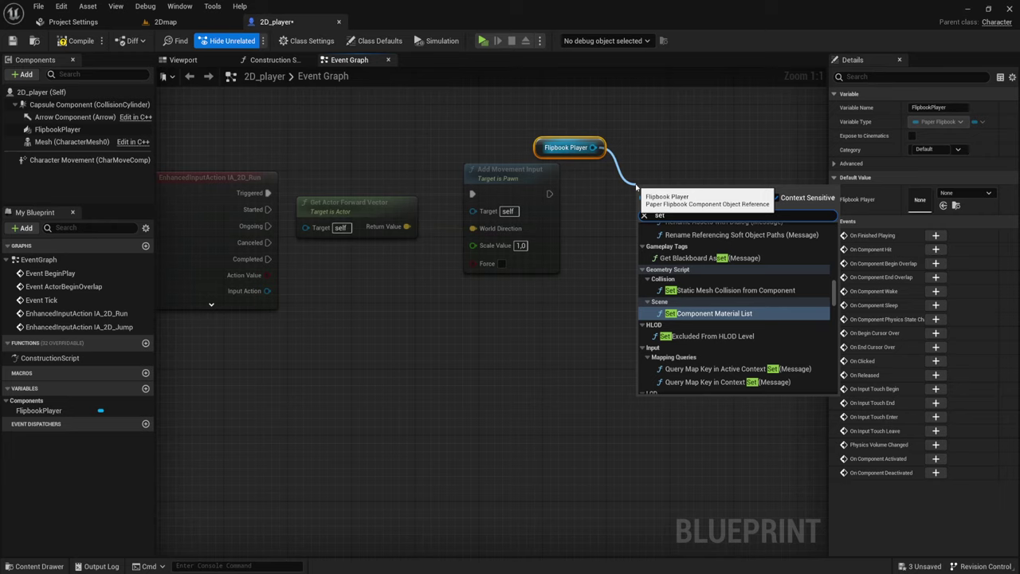
{"action": "type", "text": "fli"}
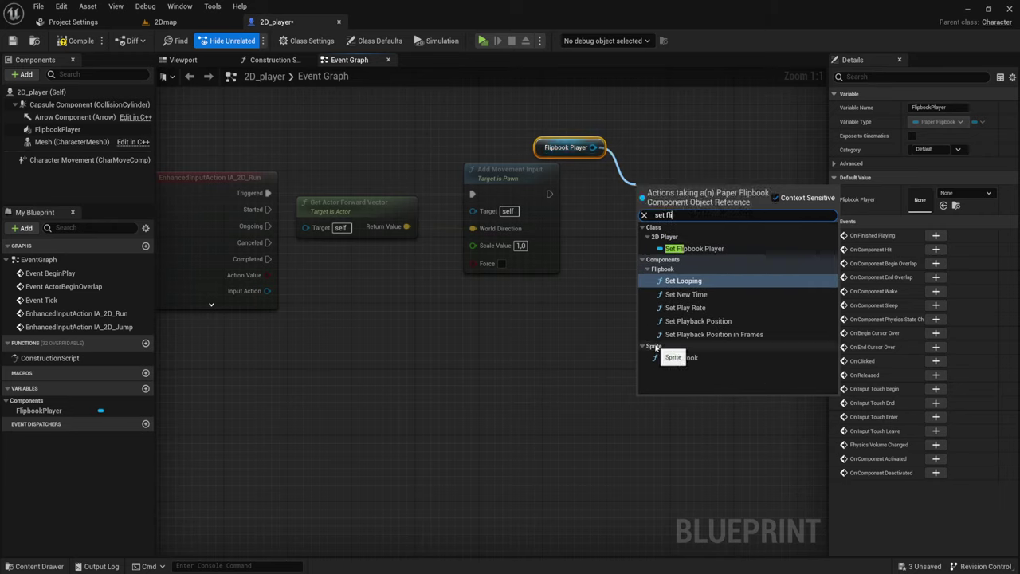
{"action": "left_click", "coordinate": [678, 358]}
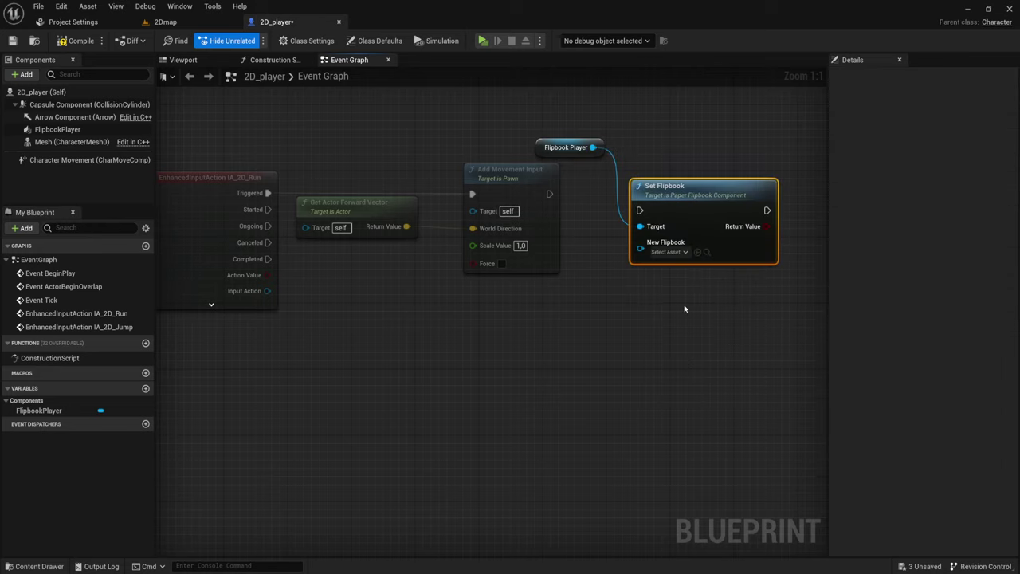
Set New Flipbook to FP_Run and wire Set Flipbook after Add Movement Input
{"action": "left_click", "coordinate": [676, 252]}
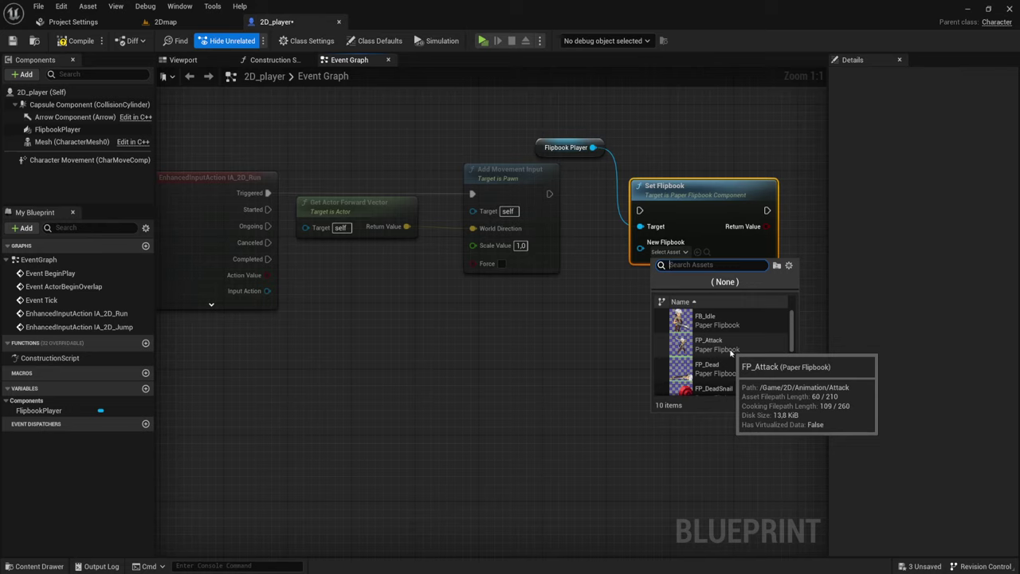
{"action": "scroll", "coordinate": [730, 353], "scroll_direction": "down", "scroll_amount": 1}
{"action": "scroll", "coordinate": [728, 353], "scroll_direction": "down", "scroll_amount": 2}
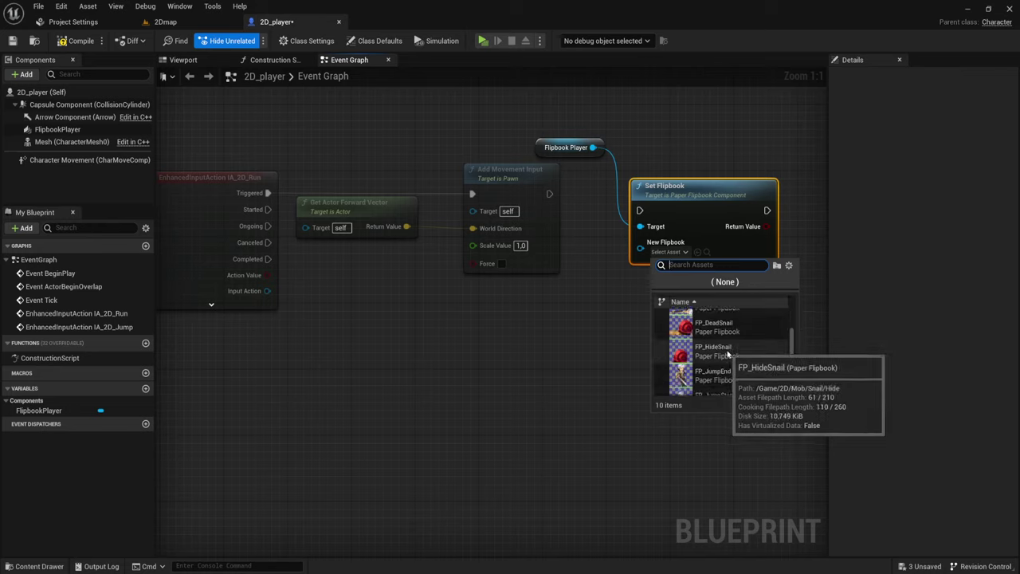
{"action": "scroll", "coordinate": [728, 354], "scroll_direction": "down", "scroll_amount": 1}
{"action": "scroll", "coordinate": [709, 366], "scroll_direction": "down", "scroll_amount": 1}
{"action": "left_click", "coordinate": [705, 372]}
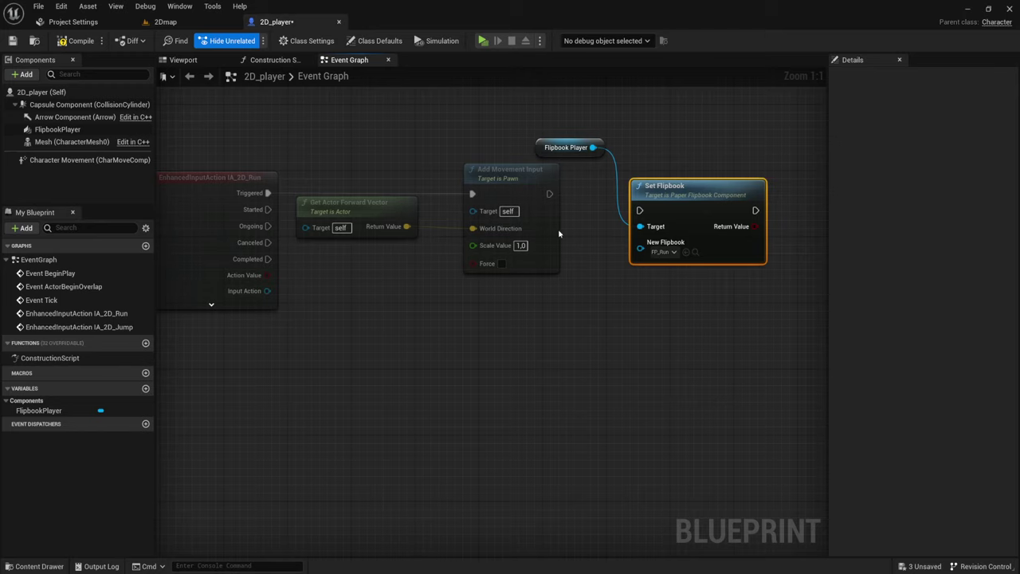
{"action": "left_click_drag", "start_coordinate": [640, 210], "coordinate": [549, 193]}
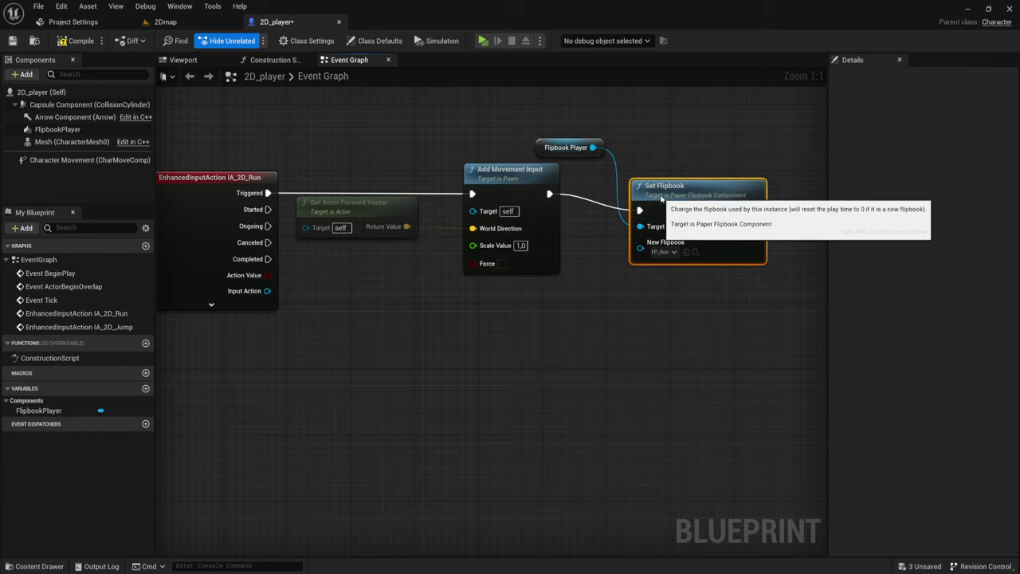
{"action": "left_click_drag", "start_coordinate": [658, 204], "coordinate": [672, 188]}
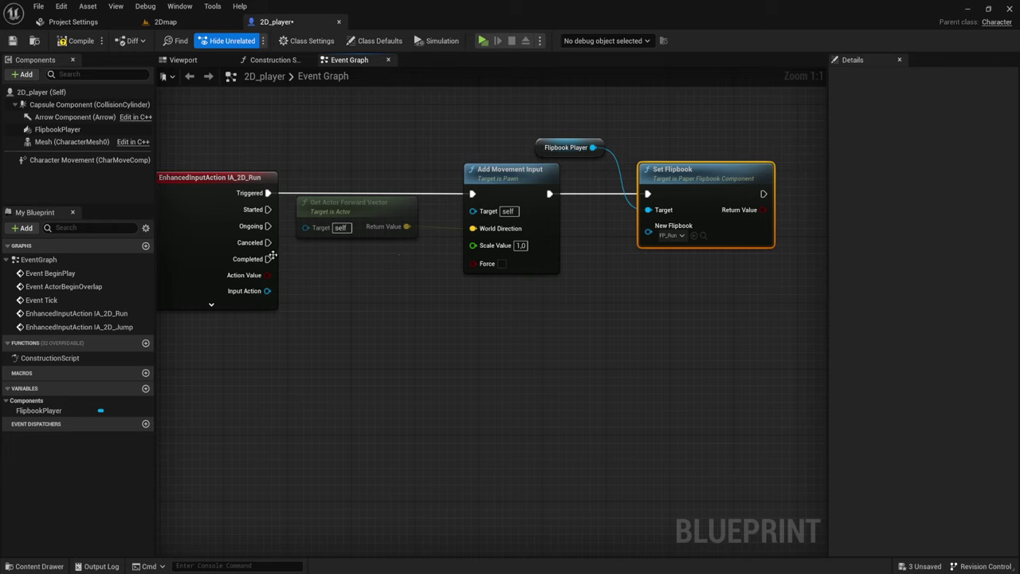
{"action": "right_click_drag", "start_coordinate": [334, 274], "coordinate": [396, 295]}
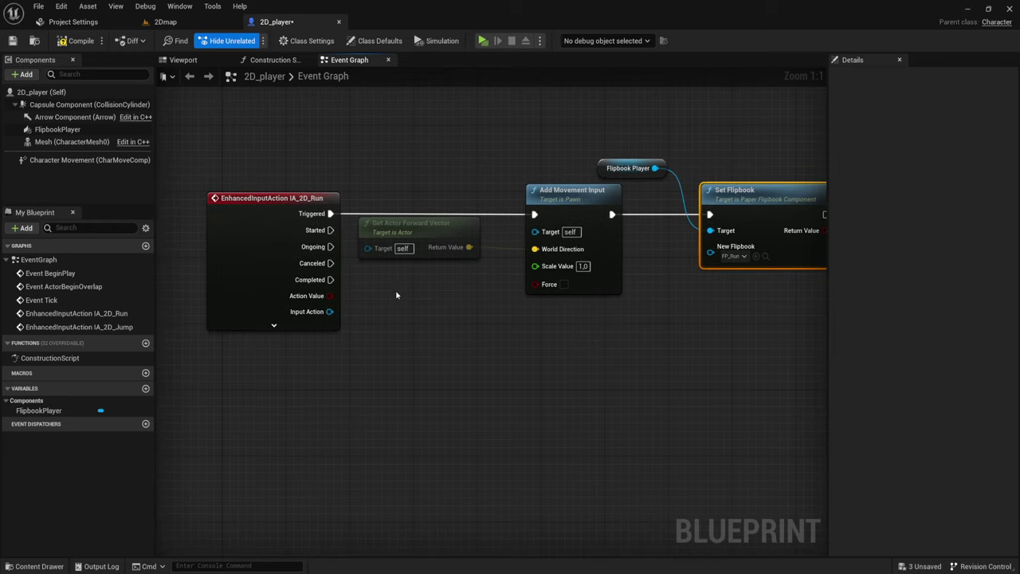
Change IA_2D_Run's Value Type to Axis1D (float), save the asset, and close its editor
{"action": "left_click", "coordinate": [244, 239]}
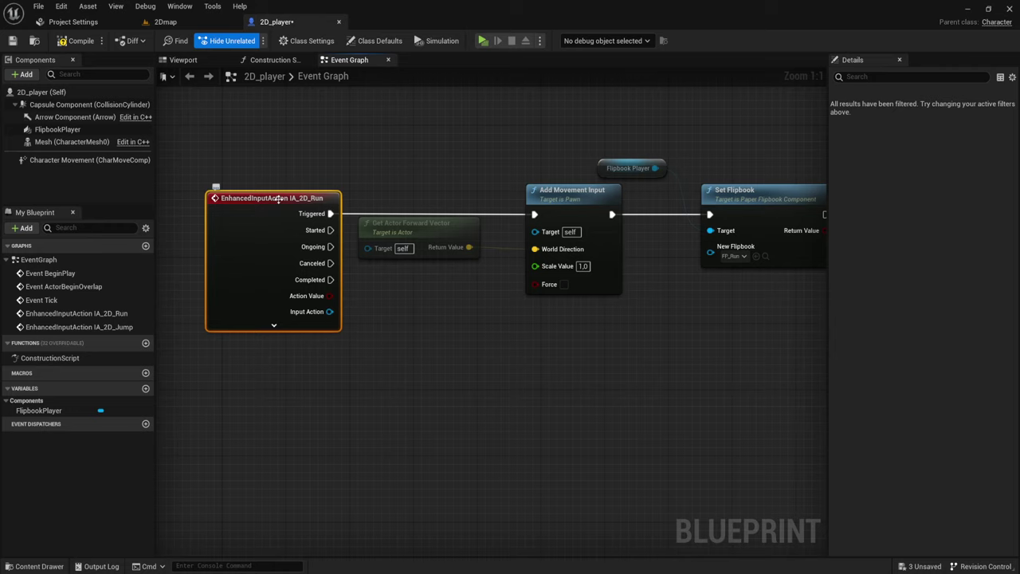
{"action": "left_click", "coordinate": [165, 22]}
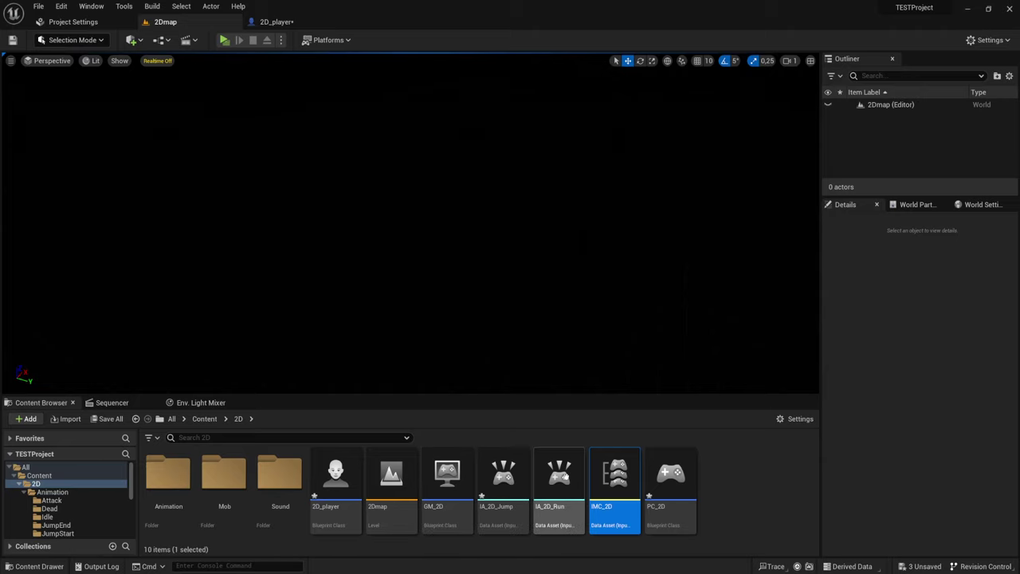
{"action": "double_click", "coordinate": [563, 480]}
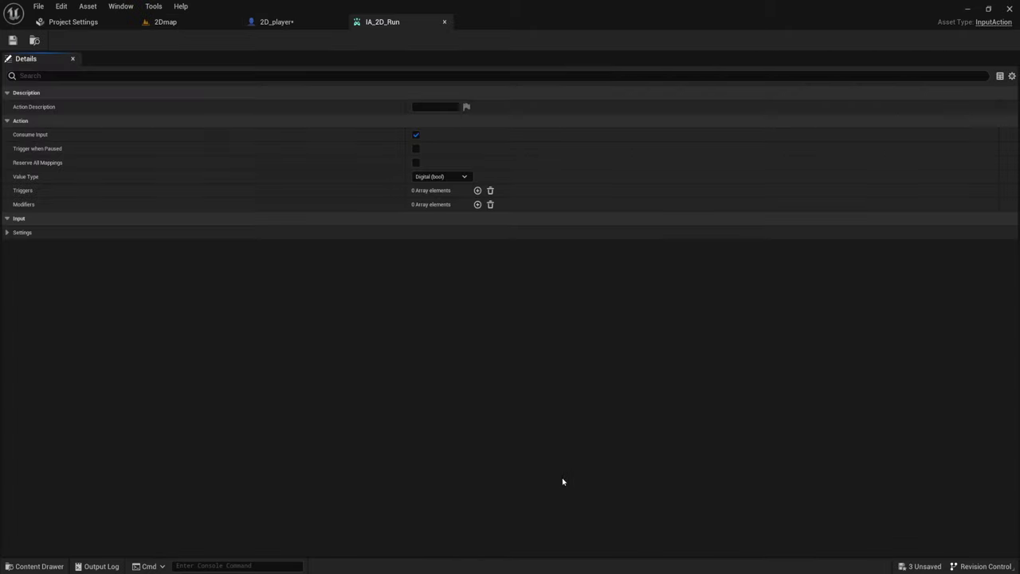
{"action": "left_click", "coordinate": [451, 179]}
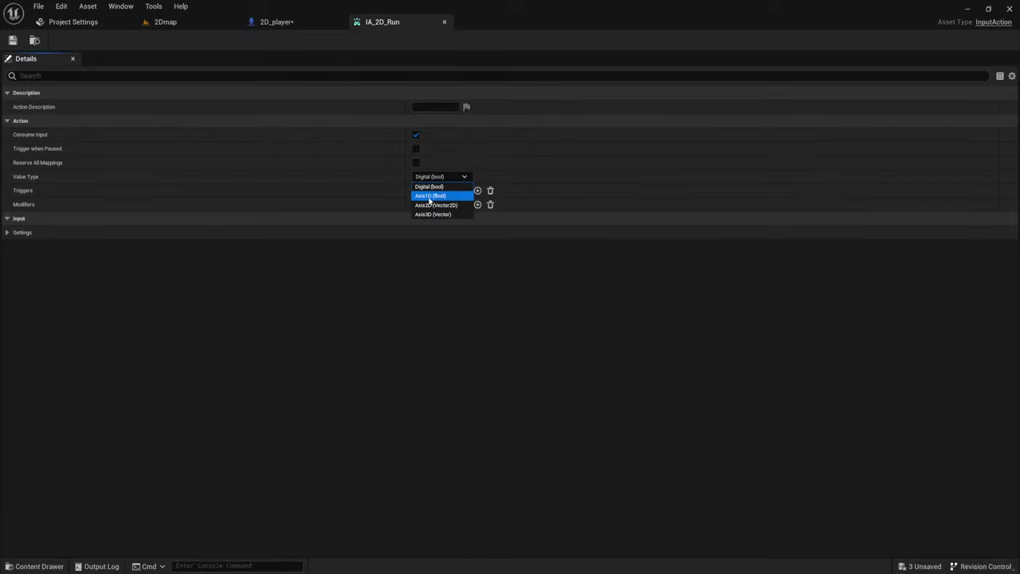
{"action": "left_click", "coordinate": [434, 196]}
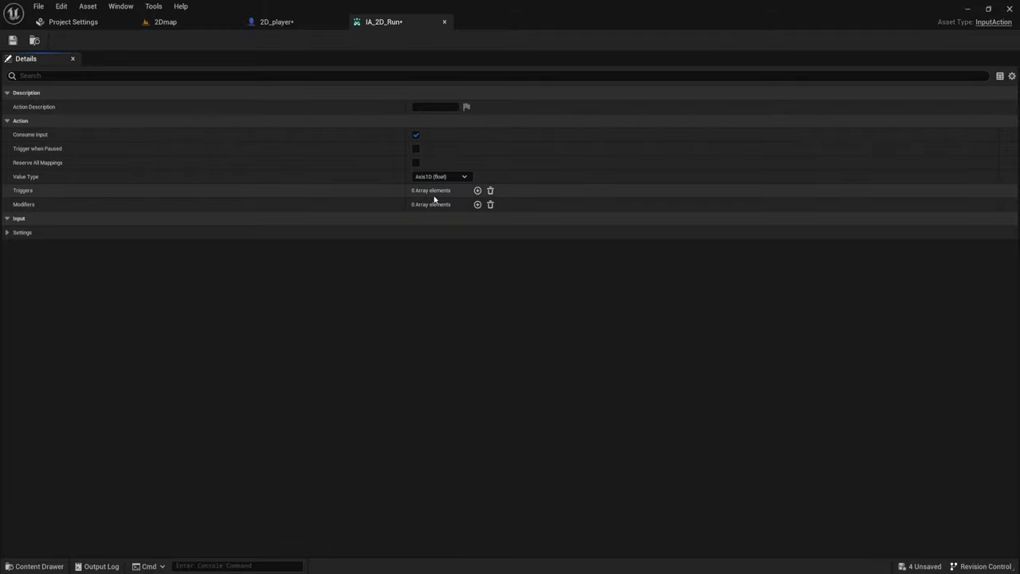
{"action": "left_click", "coordinate": [12, 40]}
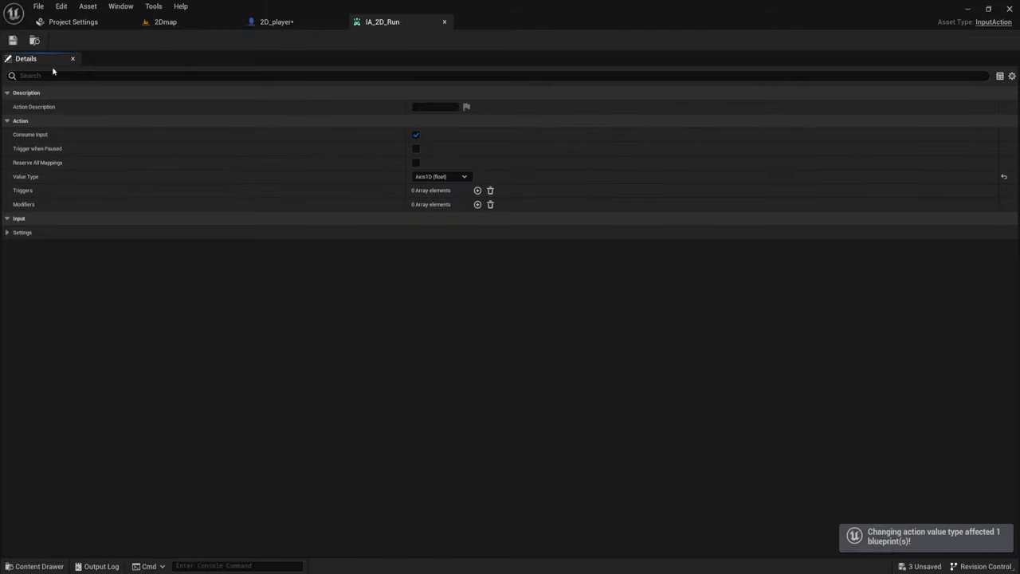
{"action": "left_click", "coordinate": [444, 23]}
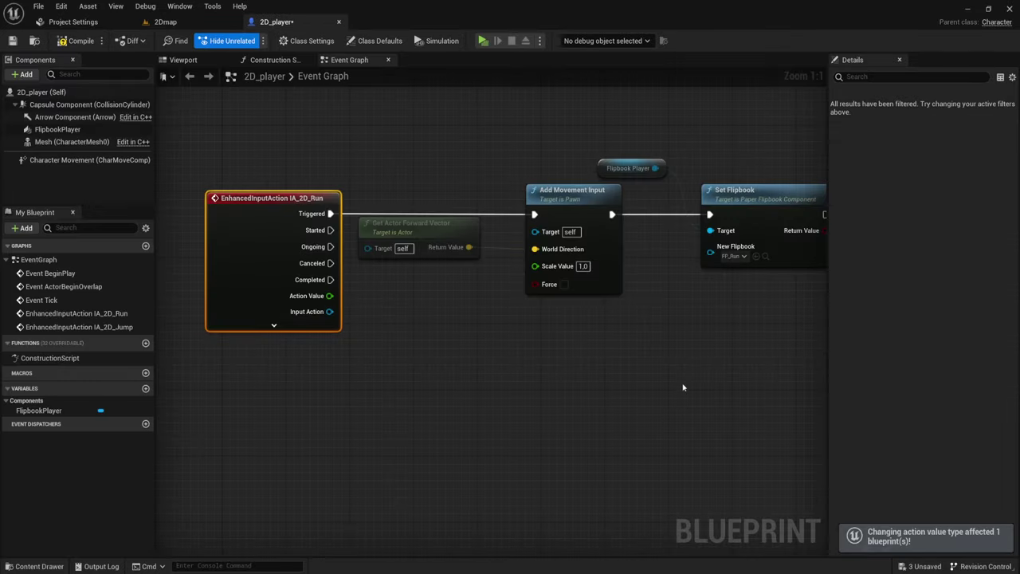
Connect IA_2D_Run's Action Value to Add Movement Input's Scale Value, then go back to 2Dmap
{"action": "right_click_drag", "start_coordinate": [684, 330], "coordinate": [591, 311]}
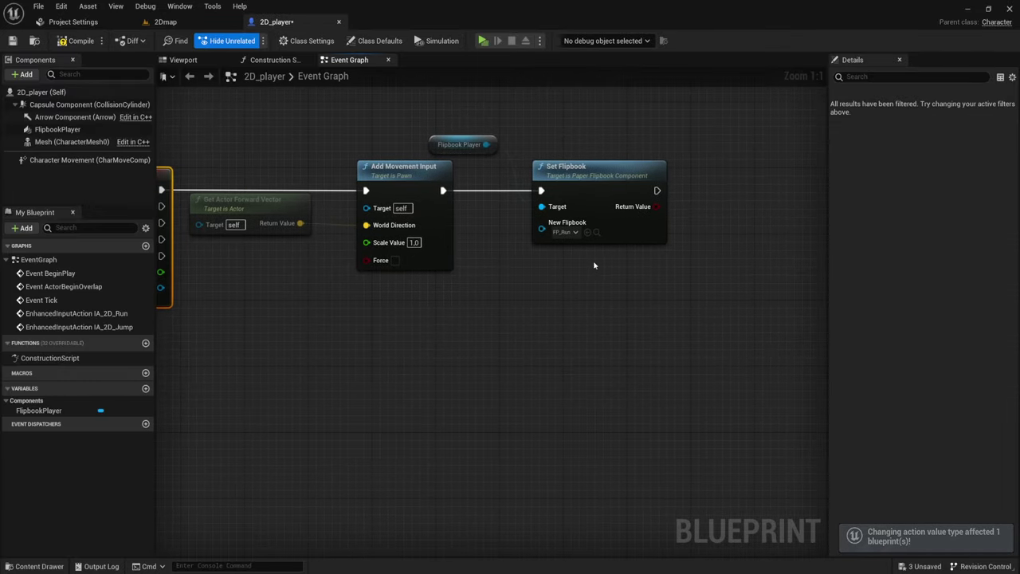
{"action": "right_click_drag", "start_coordinate": [659, 279], "coordinate": [571, 276]}
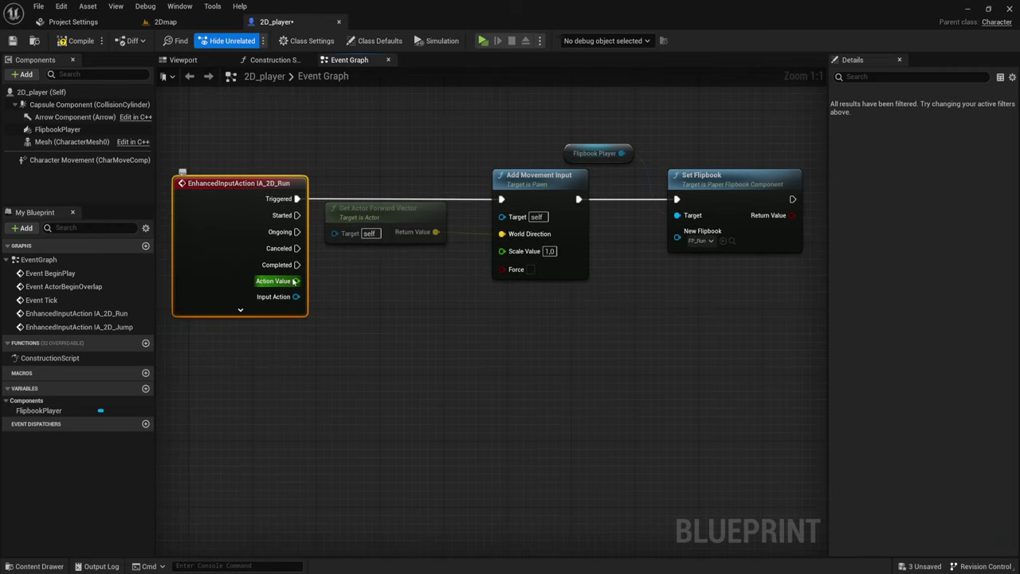
{"action": "left_click_drag", "start_coordinate": [296, 281], "coordinate": [390, 291]}
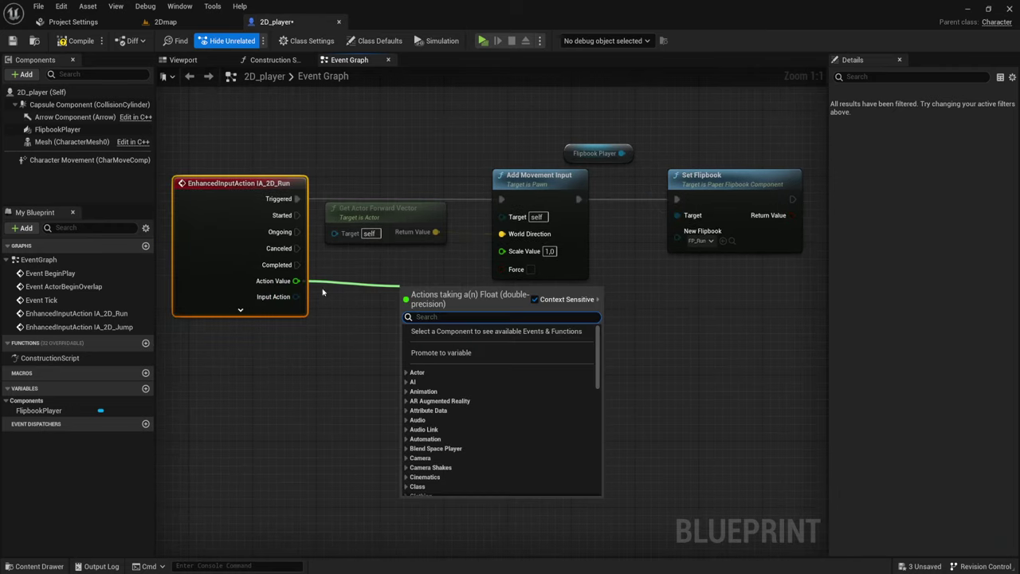
{"action": "left_click_drag", "start_coordinate": [296, 281], "coordinate": [501, 250]}
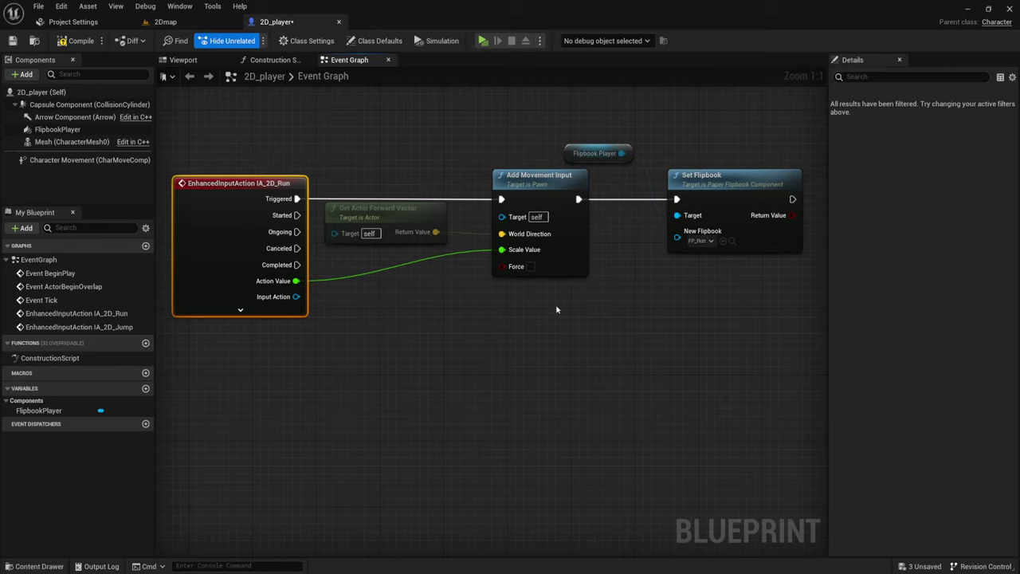
{"action": "left_click", "coordinate": [167, 21]}
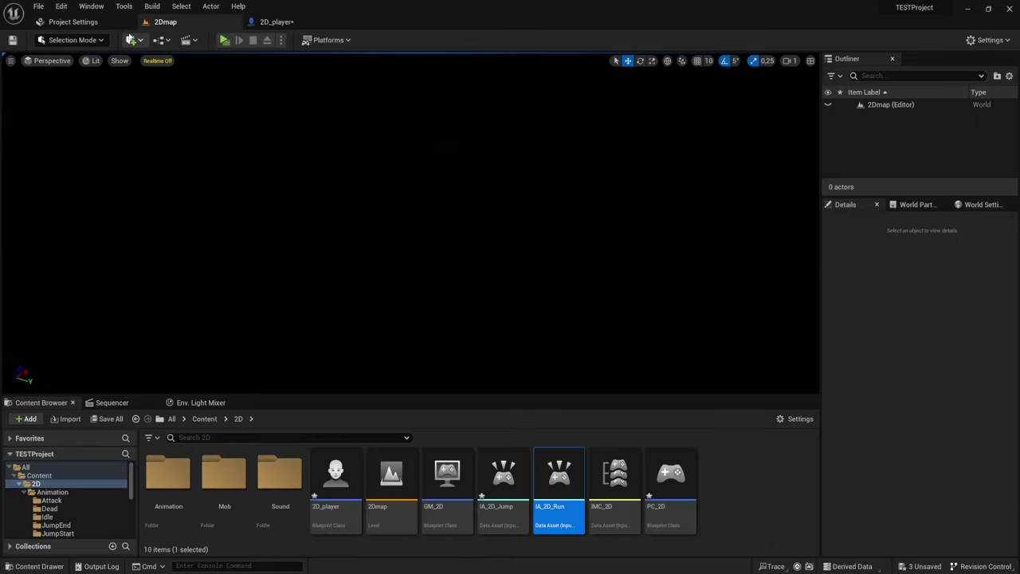
From the Place Actors panel, add a Sky Light and a Sky Atmosphere to the level
{"action": "left_click", "coordinate": [124, 6]}
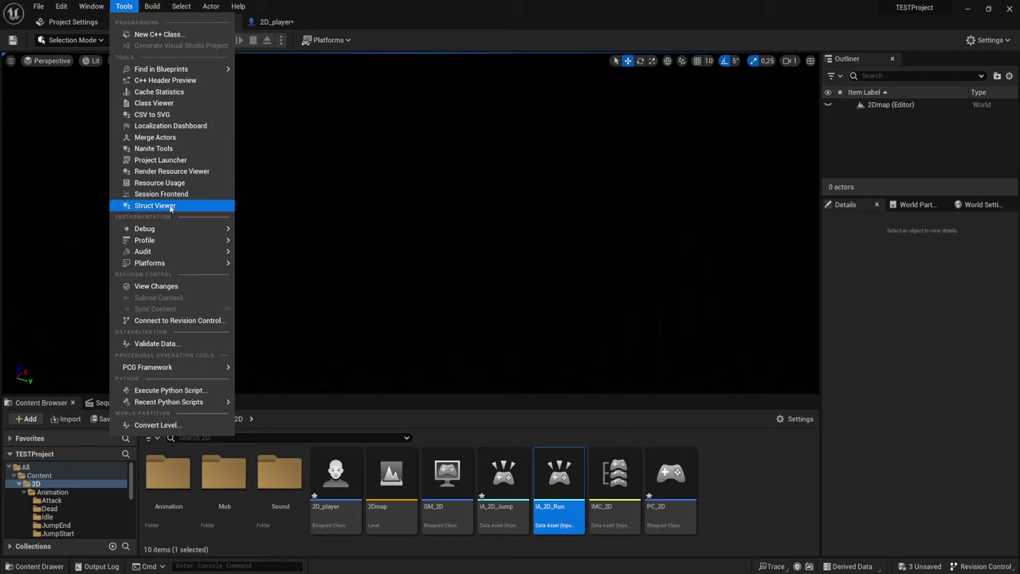
{"action": "mouse_move", "coordinate": [166, 270]}
{"action": "mouse_move", "coordinate": [102, 6]}
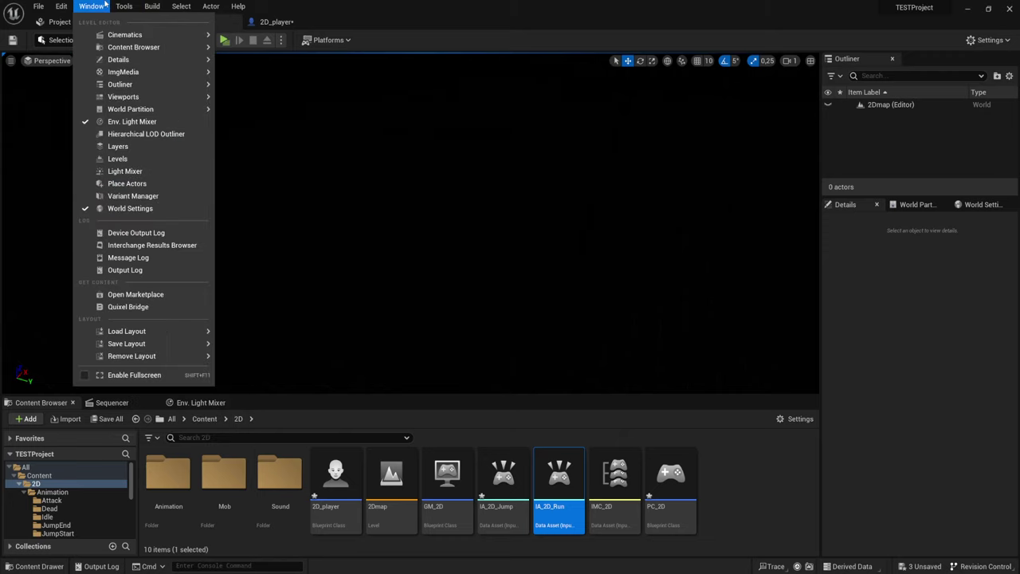
{"action": "left_click", "coordinate": [124, 185]}
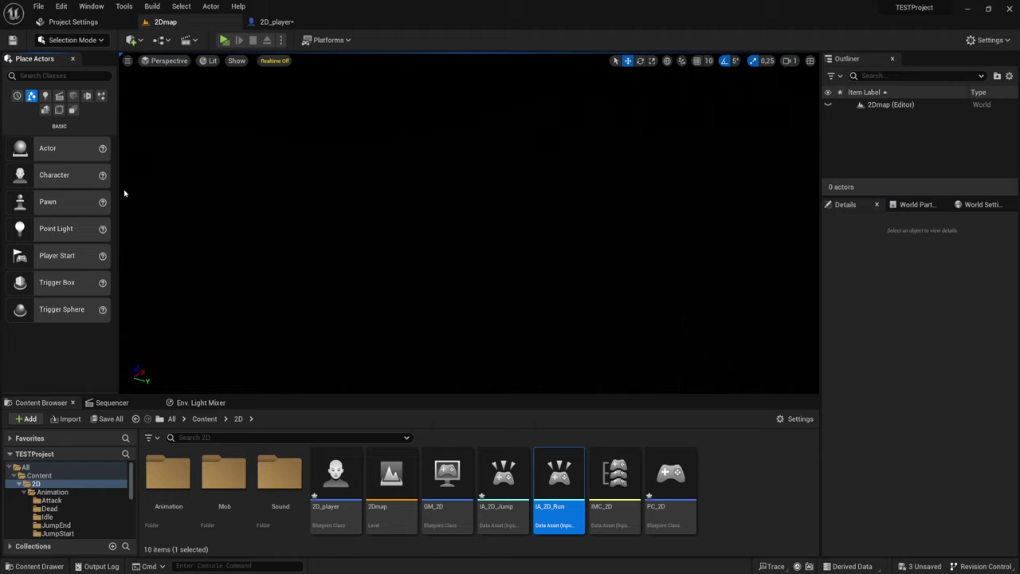
{"action": "left_click", "coordinate": [69, 76]}
{"action": "type", "text": "sky"}
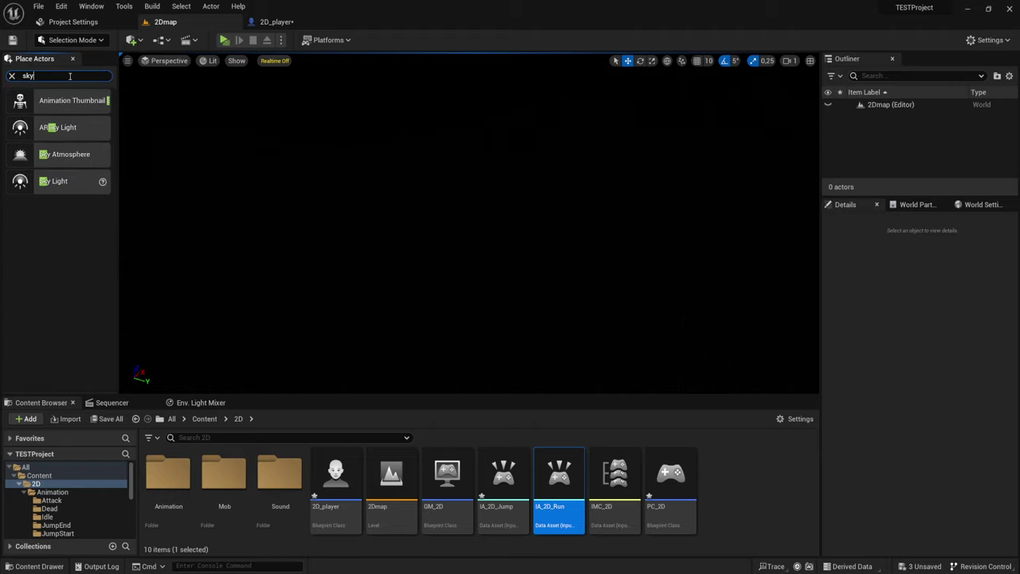
{"action": "left_click_drag", "start_coordinate": [63, 153], "coordinate": [358, 152]}
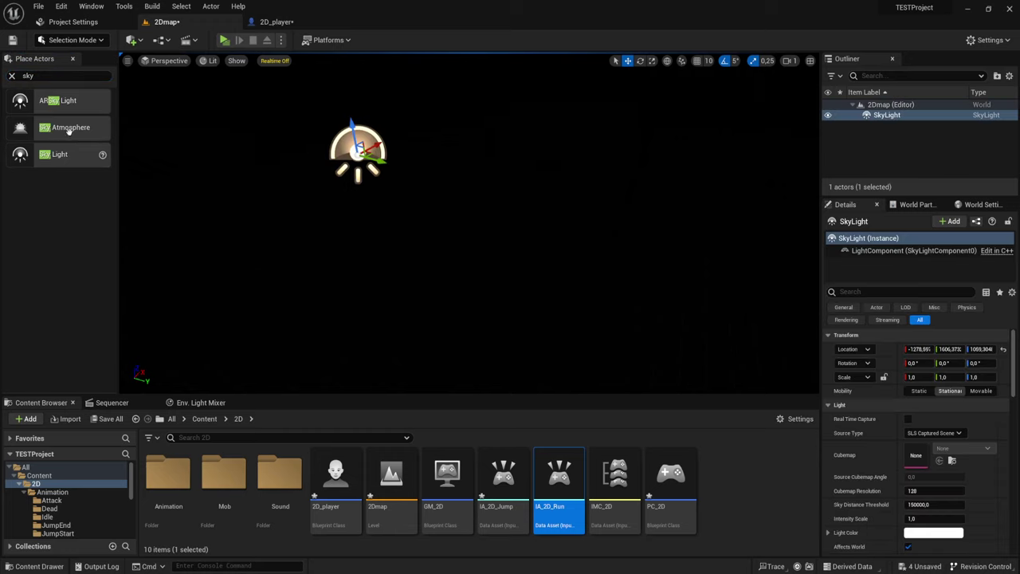
{"action": "left_click_drag", "start_coordinate": [70, 130], "coordinate": [365, 210]}
Add a Player Start and a Directional Light to the level
{"action": "left_click", "coordinate": [56, 76]}
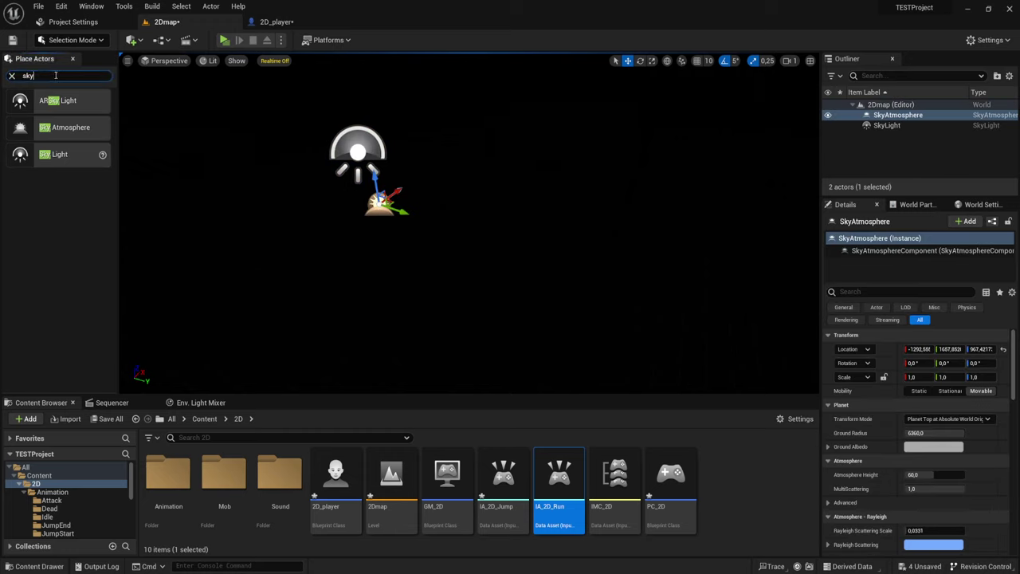
{"action": "left_click", "coordinate": [7, 76]}
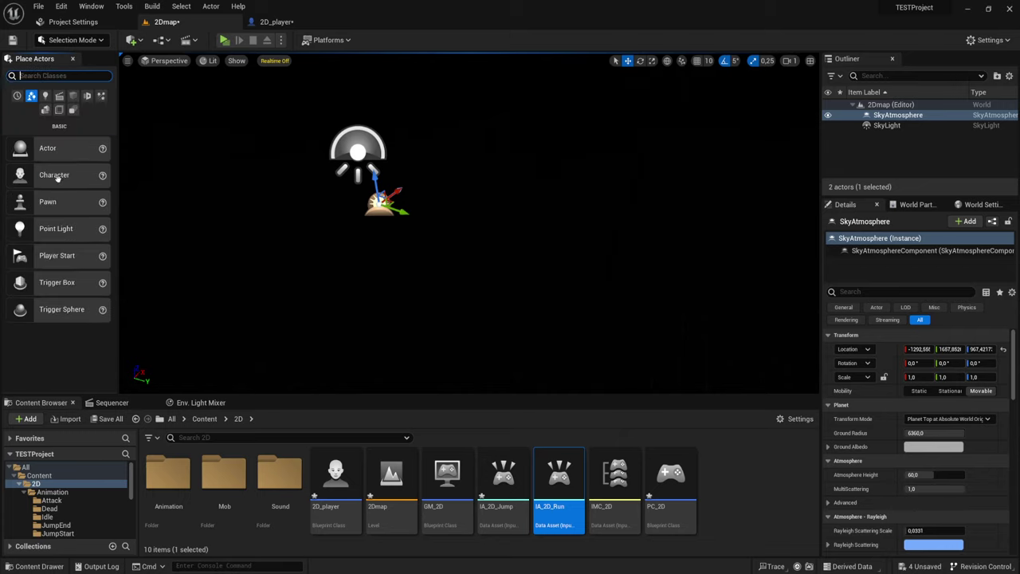
{"action": "mouse_move", "coordinate": [58, 256]}
{"action": "left_mouse_down"}
{"action": "mouse_move", "coordinate": [513, 255]}
{"action": "mouse_move", "coordinate": [448, 248]}
{"action": "left_mouse_up"}
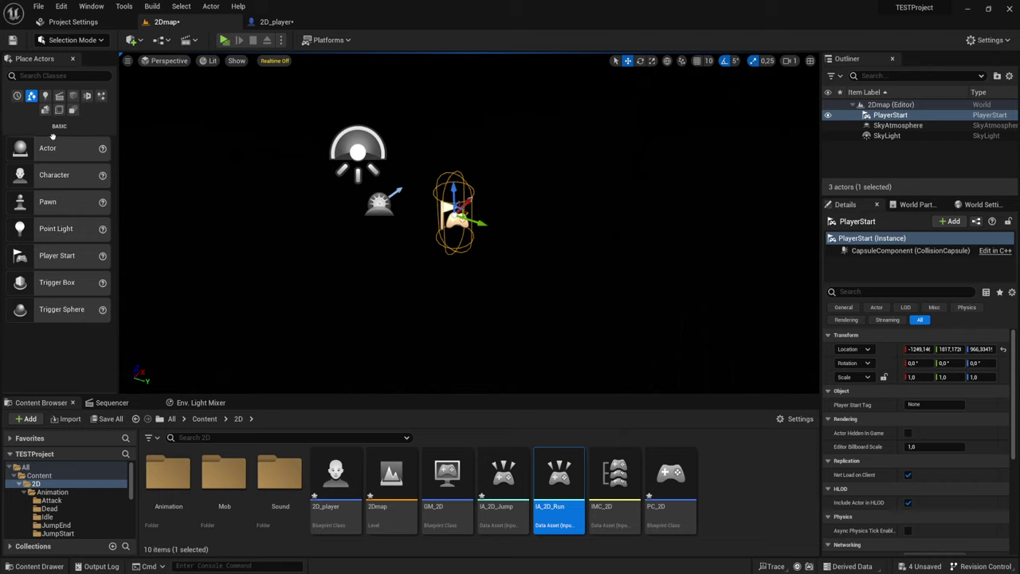
{"action": "left_click", "coordinate": [45, 96]}
{"action": "left_click_drag", "start_coordinate": [254, 186], "coordinate": [456, 194]}
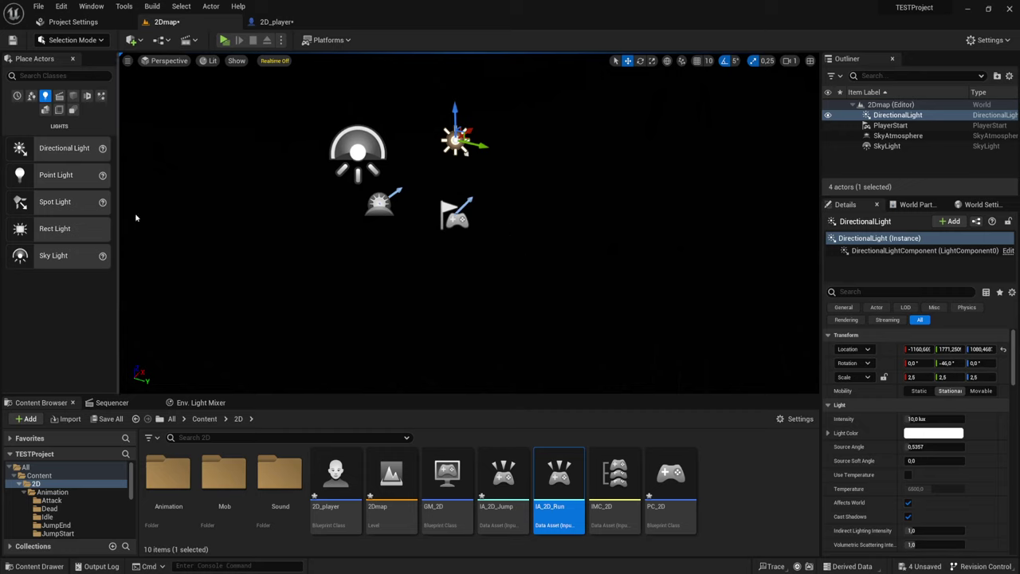
Create Exponential Height Fog from the Env. Light Mixer's environment lighting settings
{"action": "left_click", "coordinate": [199, 403]}
{"action": "left_click", "coordinate": [297, 422]}
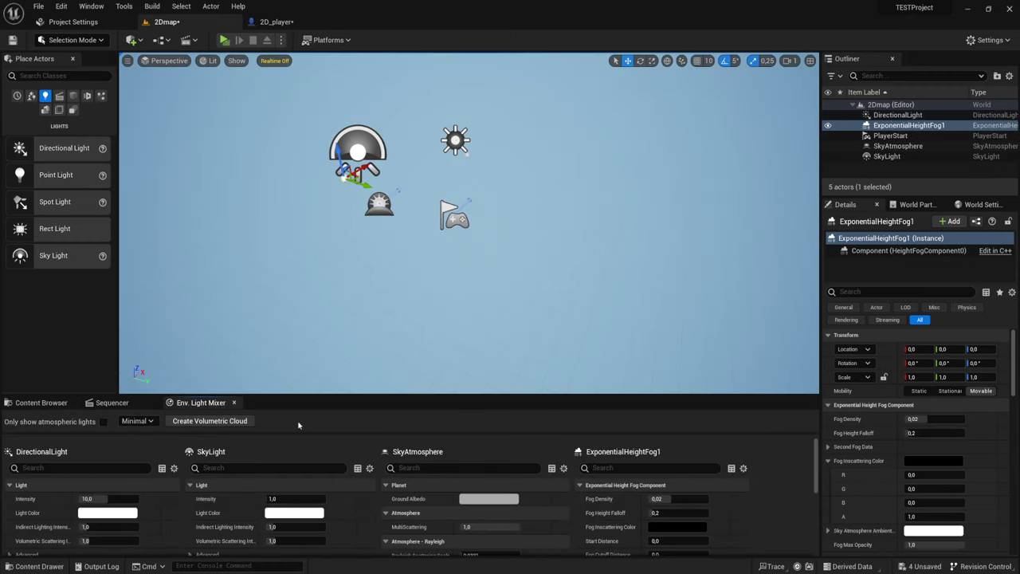
{"action": "left_click_drag", "start_coordinate": [494, 261], "coordinate": [447, 287]}
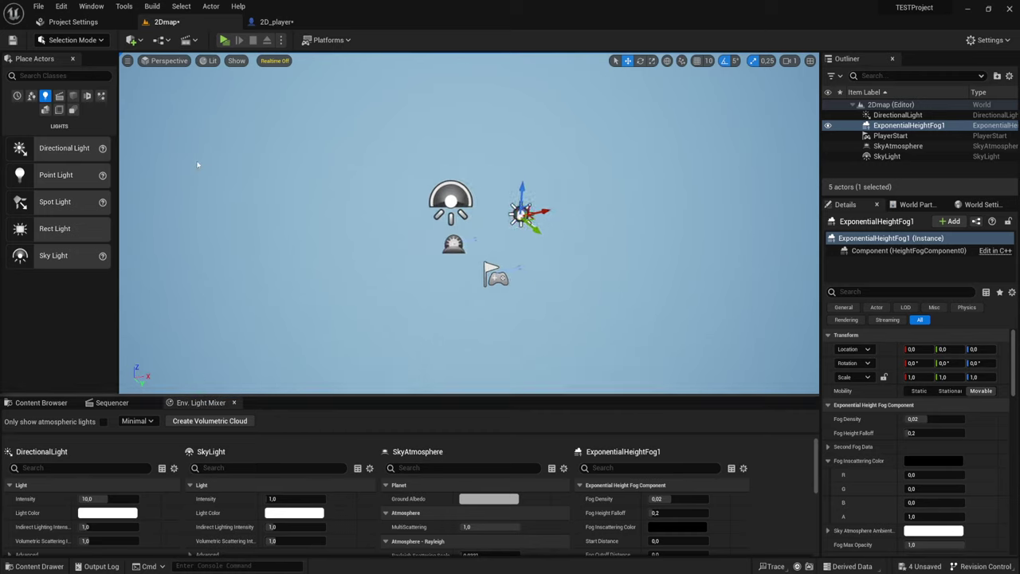
{"action": "left_click", "coordinate": [124, 6]}
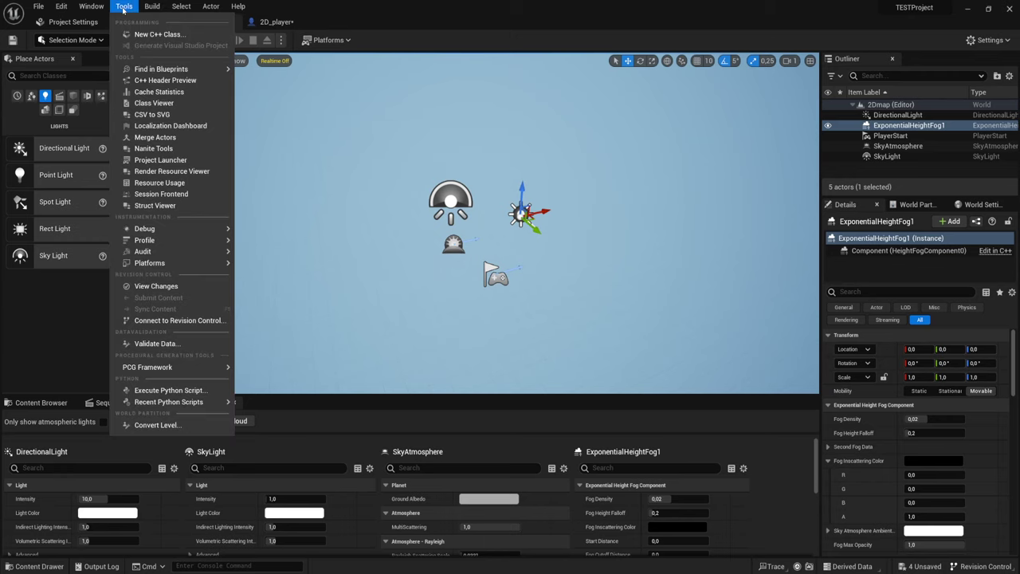
{"action": "left_click", "coordinate": [89, 9]}
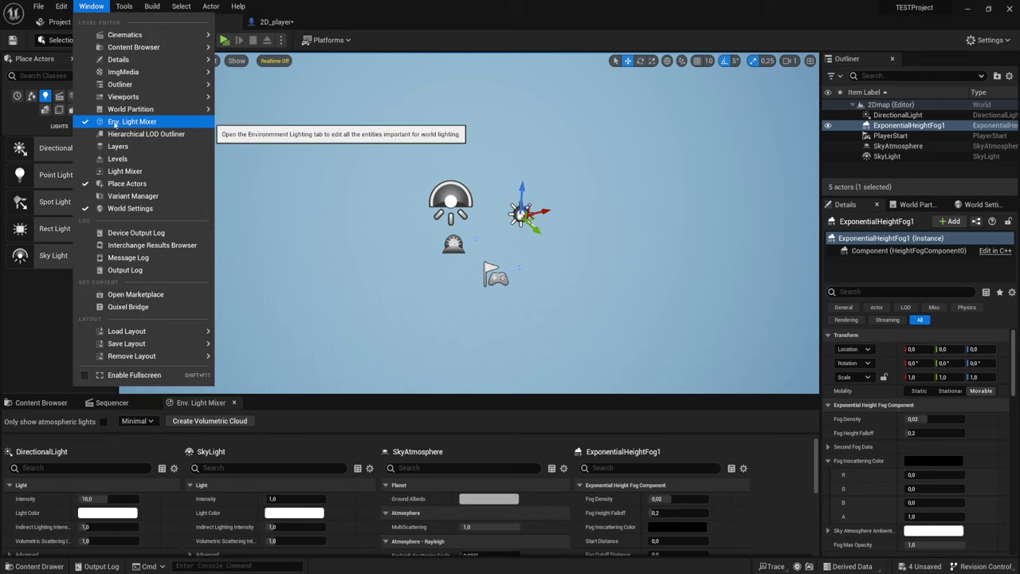
Reset the PlayerStart to X 0, Y 0 and raise it to about Z 191
{"action": "left_click", "coordinate": [139, 124]}
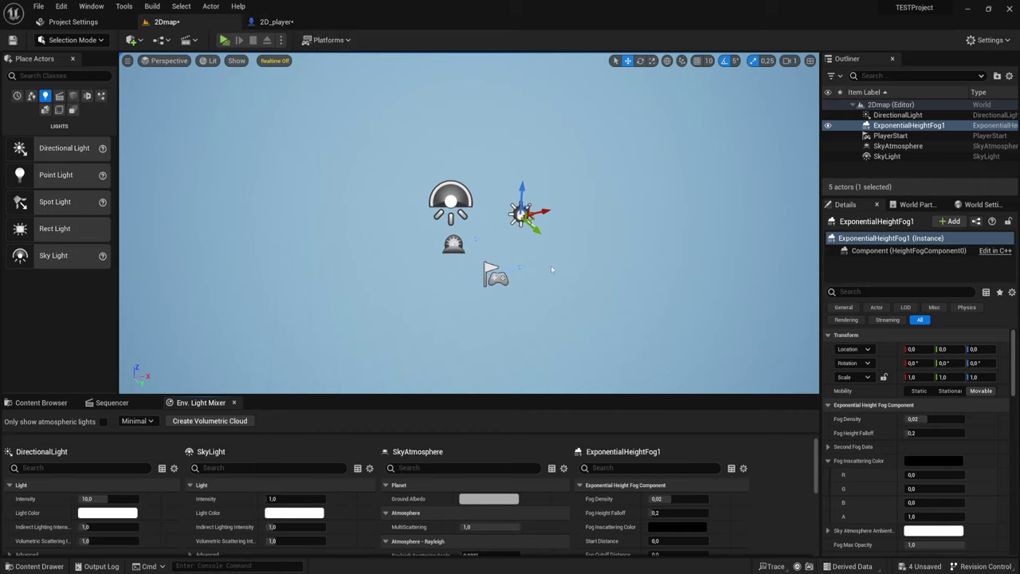
{"action": "right_click_drag", "start_coordinate": [660, 290], "coordinate": [578, 246]}
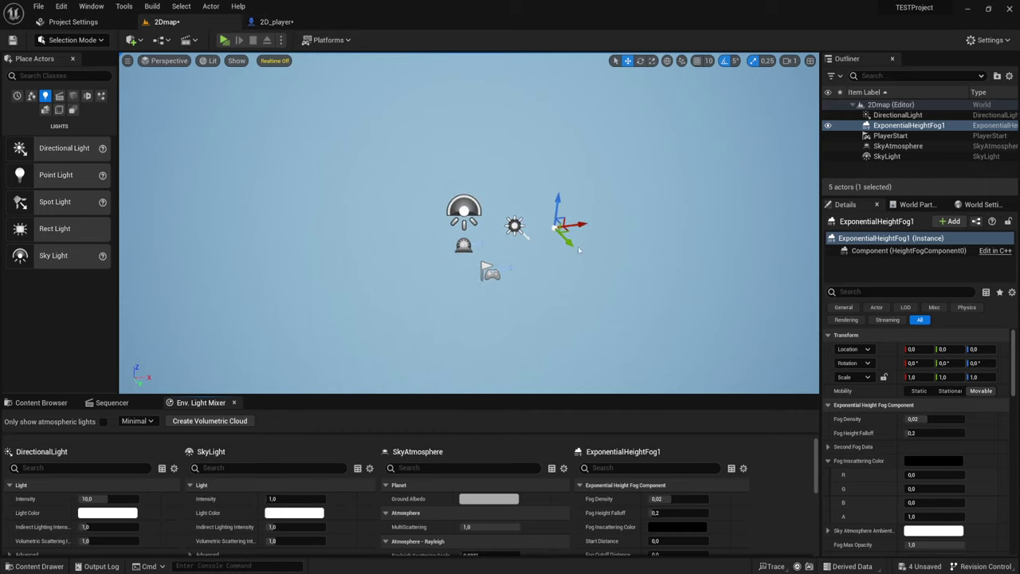
{"action": "left_click", "coordinate": [492, 271]}
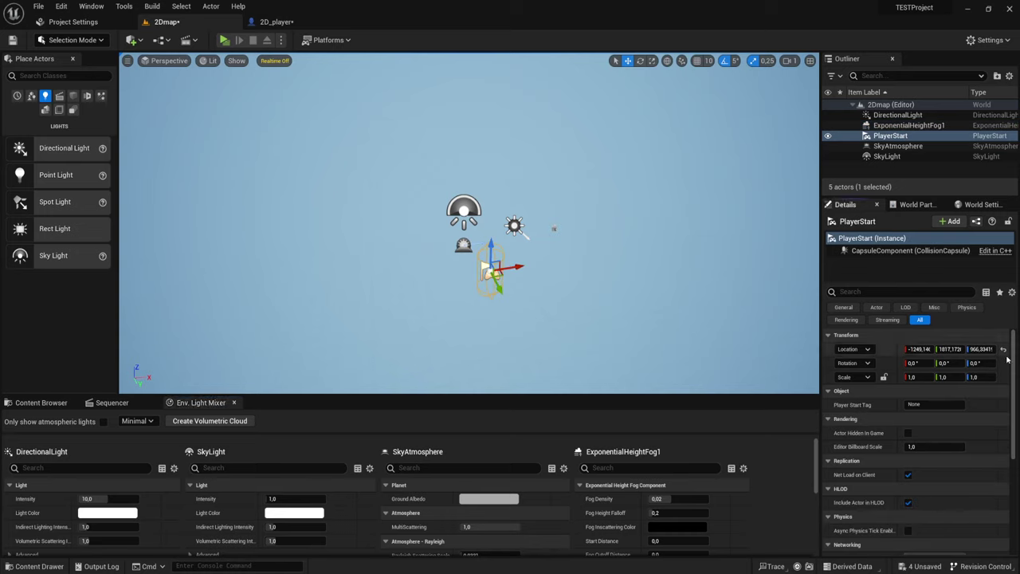
{"action": "left_click", "coordinate": [1004, 351]}
{"action": "key", "text": "f"}
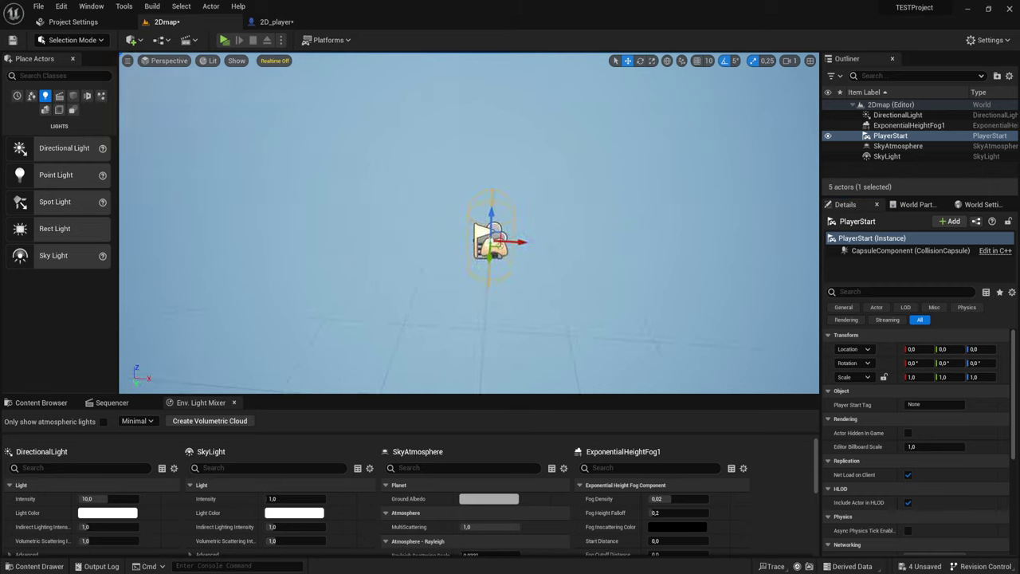
{"action": "left_click_drag", "start_coordinate": [485, 214], "coordinate": [486, 128]}
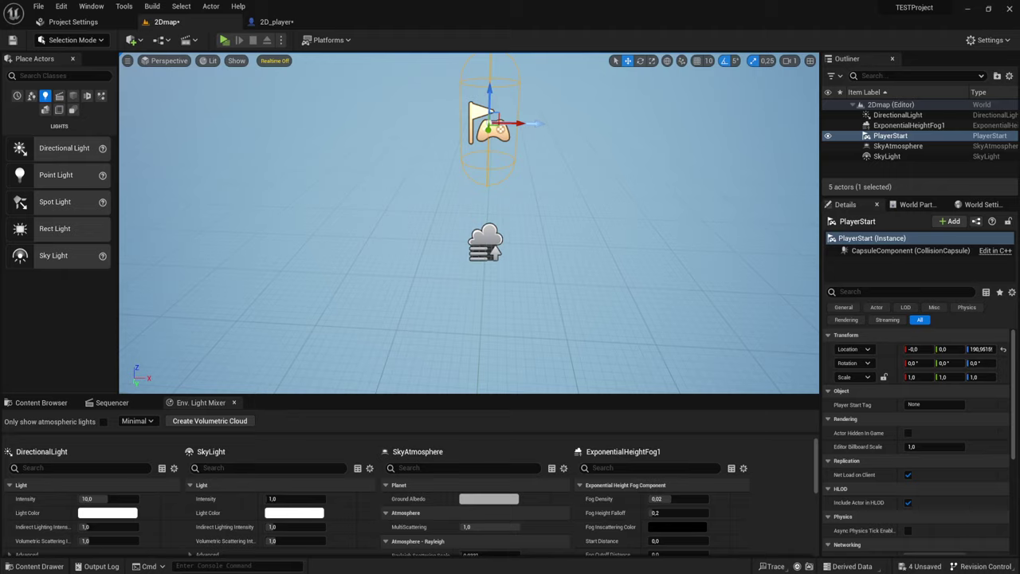
Add a cube at the world origin and scale it along X into a floor
{"action": "left_click", "coordinate": [73, 96]}
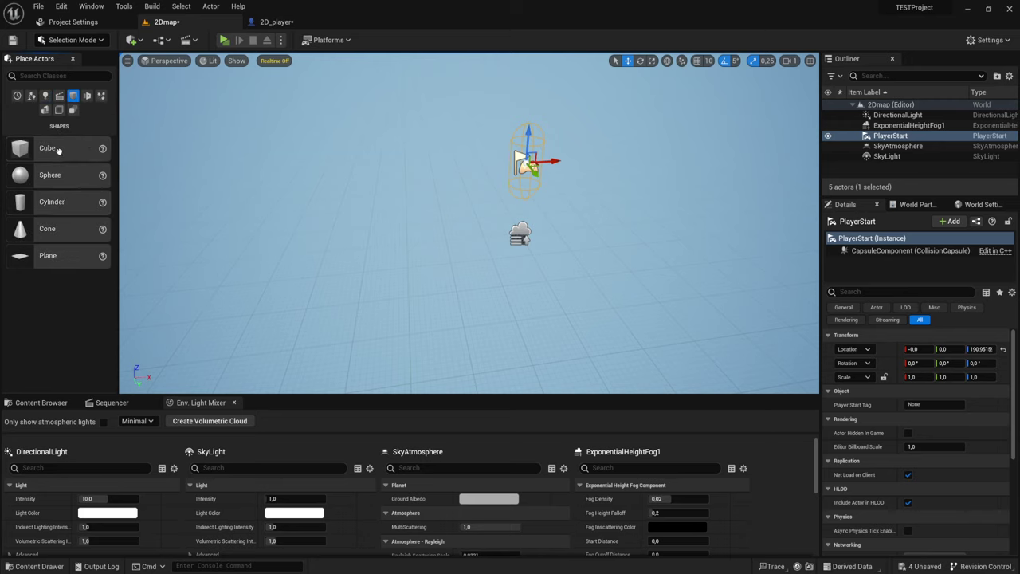
{"action": "left_click_drag", "start_coordinate": [58, 150], "coordinate": [552, 246]}
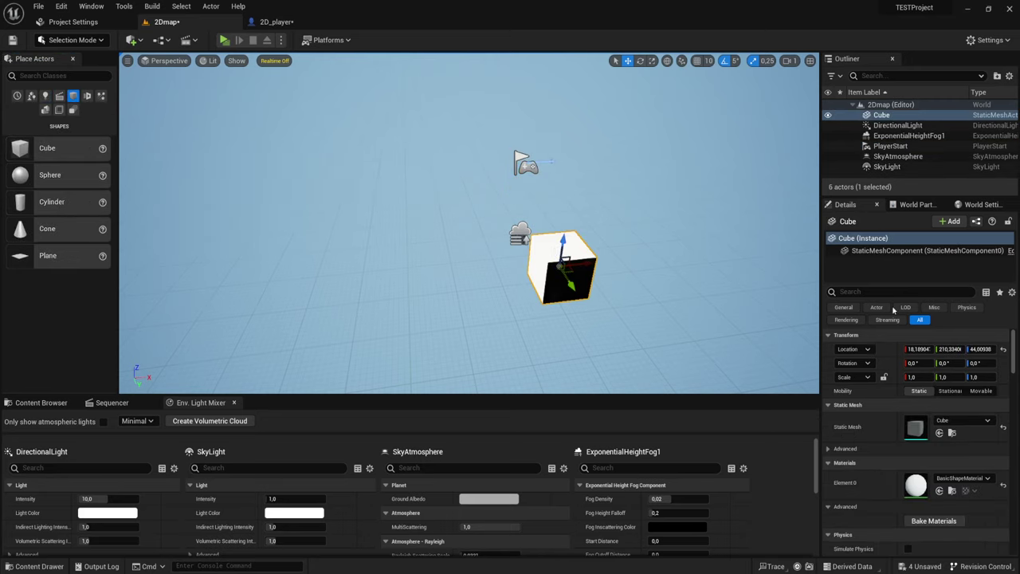
{"action": "left_click", "coordinate": [1002, 349]}
{"action": "key", "text": "r"}
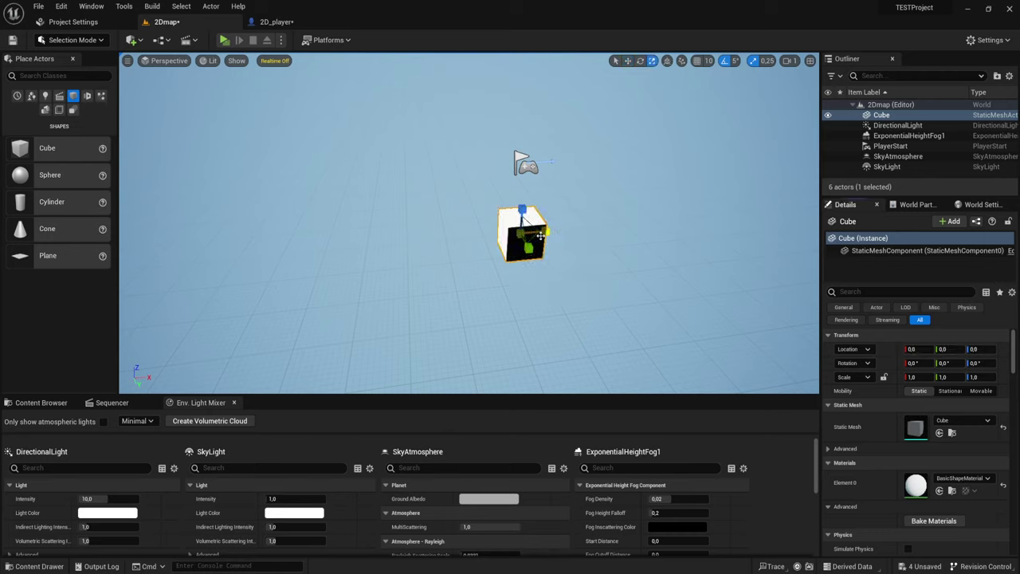
{"action": "mouse_move", "coordinate": [545, 234]}
{"action": "left_mouse_down"}
{"action": "mouse_move", "coordinate": [522, 219]}
{"action": "mouse_move", "coordinate": [479, 244]}
{"action": "mouse_move", "coordinate": [511, 275]}
{"action": "mouse_move", "coordinate": [502, 287]}
{"action": "left_mouse_up"}
{"action": "mouse_move", "coordinate": [545, 231]}
{"action": "left_mouse_down"}
{"action": "mouse_move", "coordinate": [494, 239]}
{"action": "mouse_move", "coordinate": [398, 208]}
{"action": "left_mouse_up"}
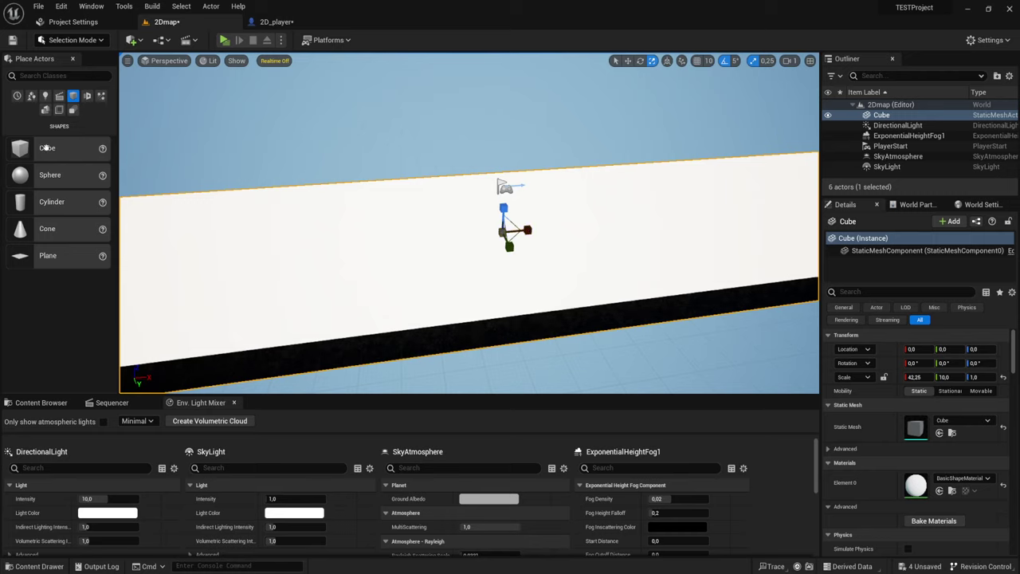
Add a second cube raised above the floor, plus a cone and a duplicate cone beside it
{"action": "left_click_drag", "start_coordinate": [47, 148], "coordinate": [399, 209]}
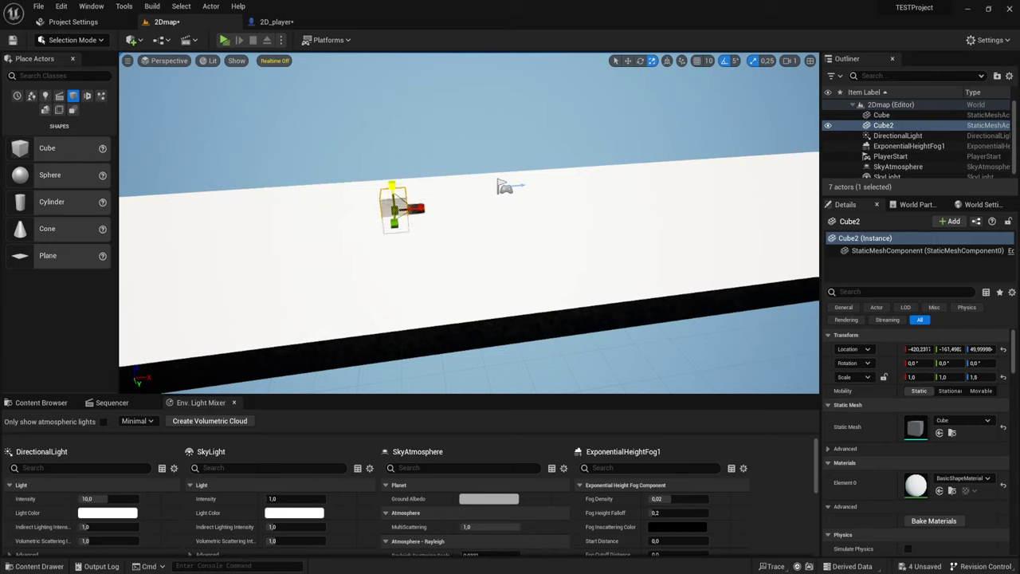
{"action": "key", "text": "w"}
{"action": "left_click_drag", "start_coordinate": [391, 182], "coordinate": [390, 166]}
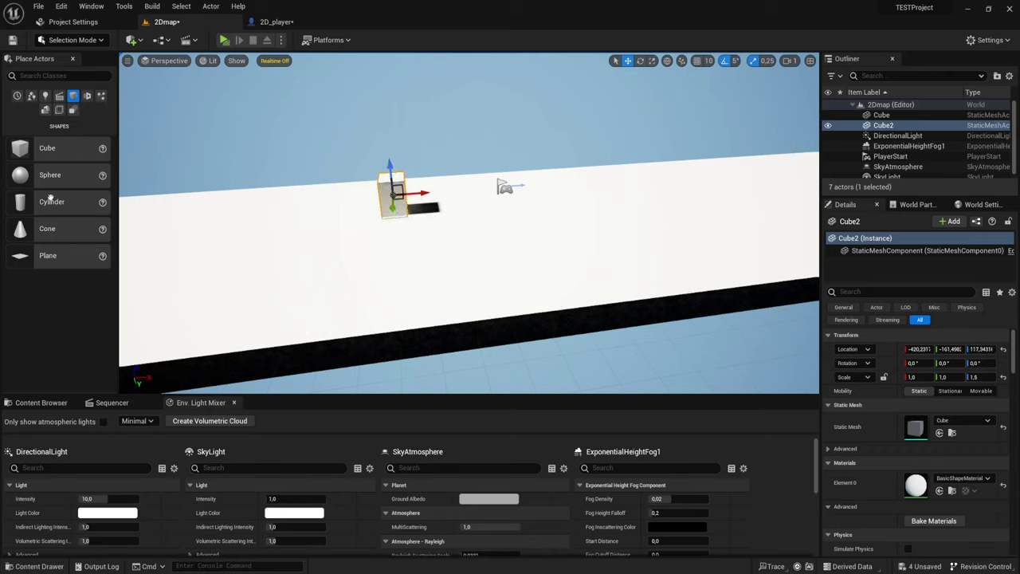
{"action": "mouse_move", "coordinate": [48, 229]}
{"action": "left_mouse_down"}
{"action": "mouse_move", "coordinate": [571, 182]}
{"action": "mouse_move", "coordinate": [574, 149]}
{"action": "left_mouse_up"}
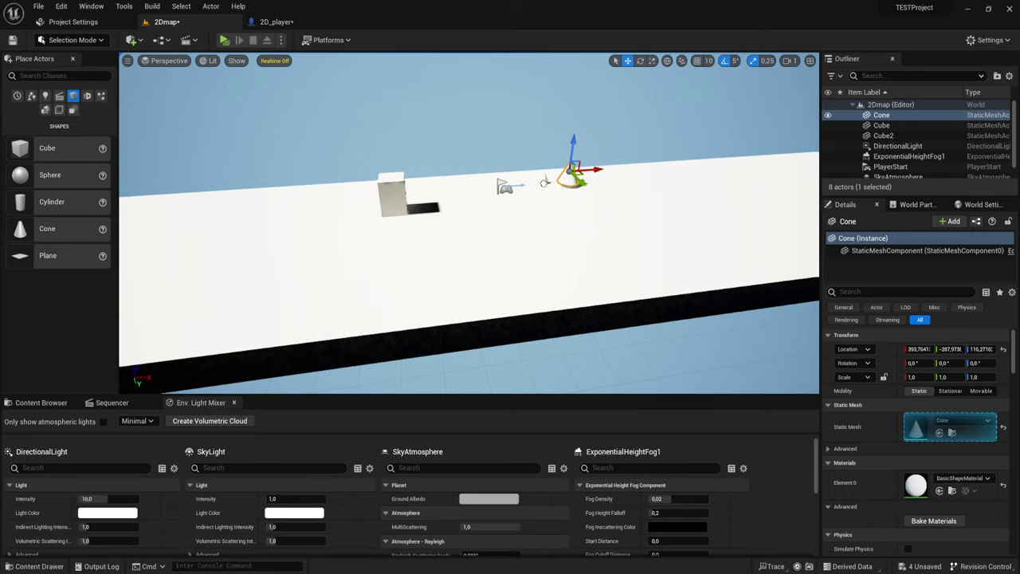
{"action": "left_click_drag", "start_coordinate": [545, 183], "coordinate": [515, 181], "text": "alt"}
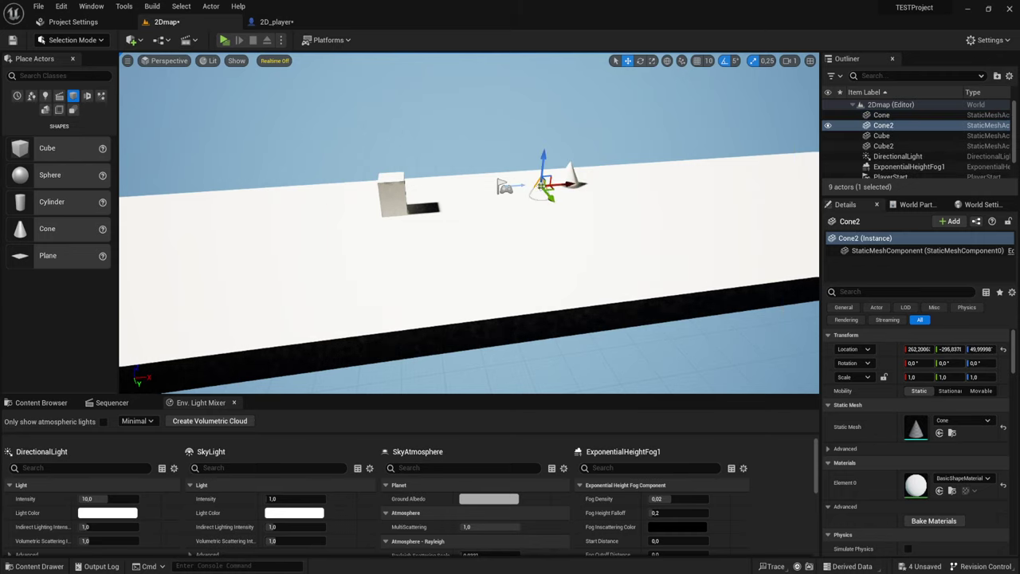
Shift the second cube sideways along Y and drop the PlayerStart onto the floor at Z 142
{"action": "left_click", "coordinate": [395, 199]}
{"action": "left_click_drag", "start_coordinate": [393, 205], "coordinate": [463, 229]}
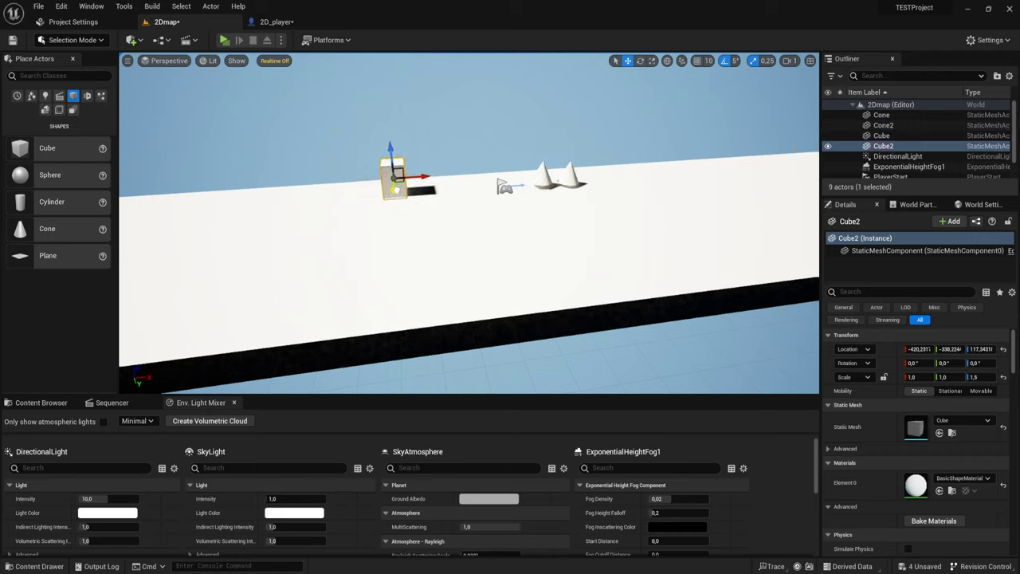
{"action": "mouse_move", "coordinate": [463, 228]}
{"action": "right_mouse_down"}
{"action": "mouse_move", "coordinate": [414, 239]}
{"action": "mouse_move", "coordinate": [447, 199]}
{"action": "right_mouse_up"}
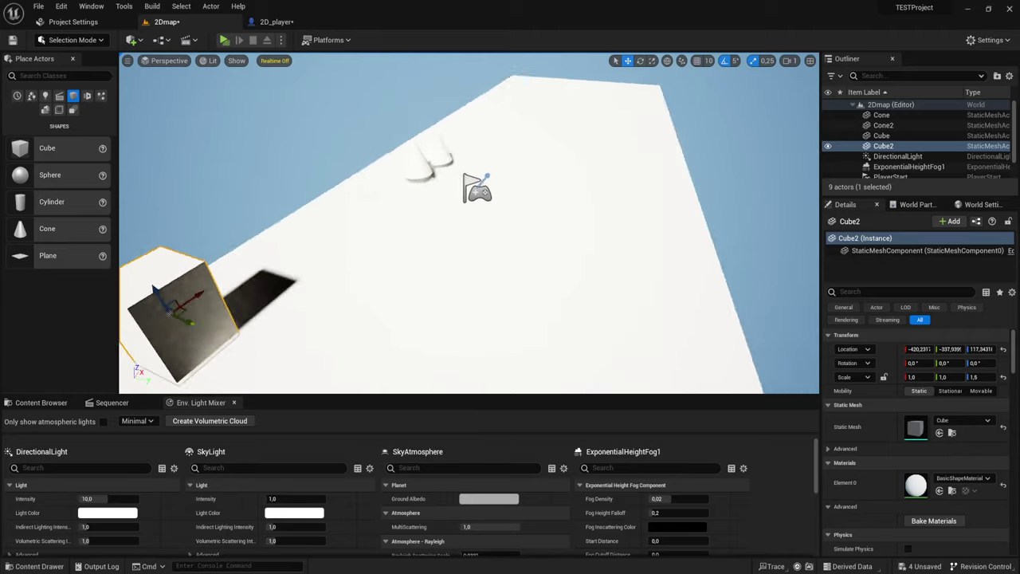
{"action": "left_click", "coordinate": [527, 248]}
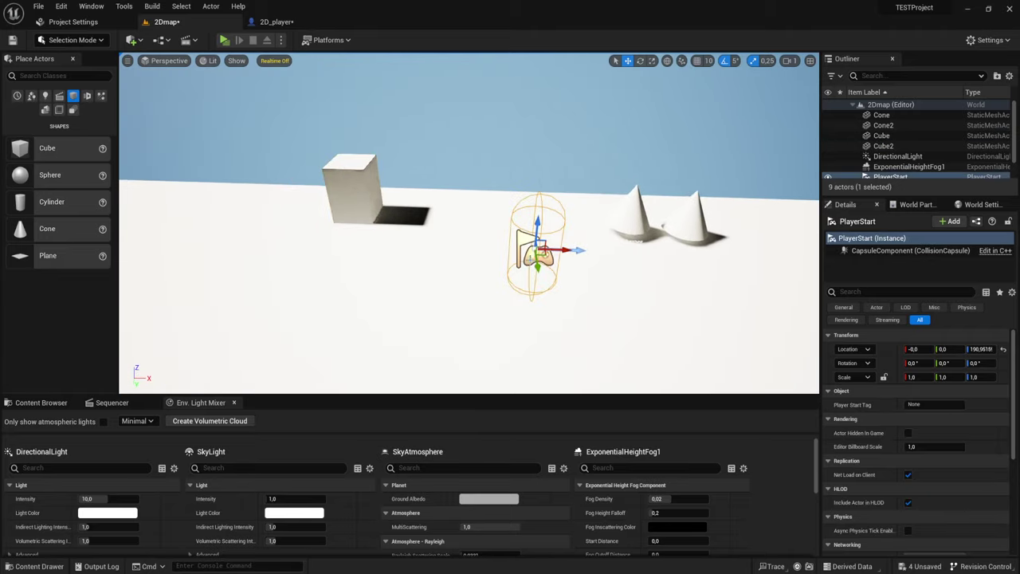
{"action": "key", "text": "End"}
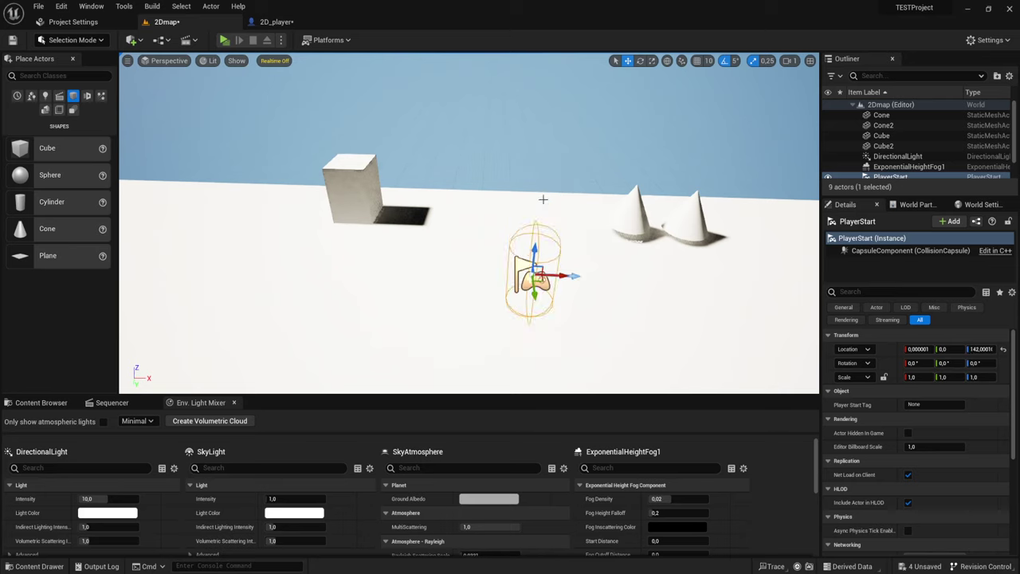
Test-play the level briefly, then set World Settings' GameMode Override to GM_2D
{"action": "left_click", "coordinate": [224, 41]}
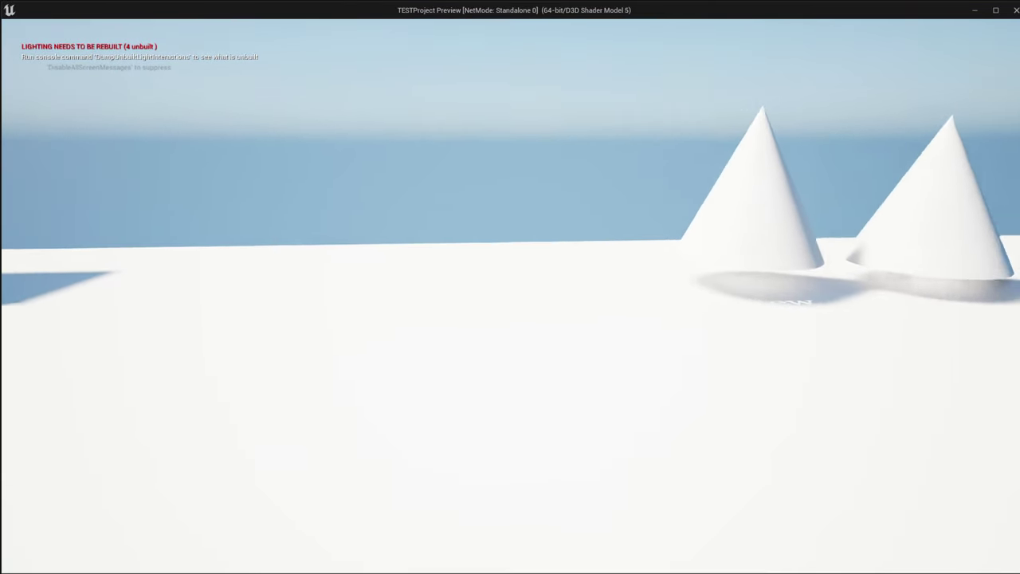
{"action": "key", "text": "Escape"}
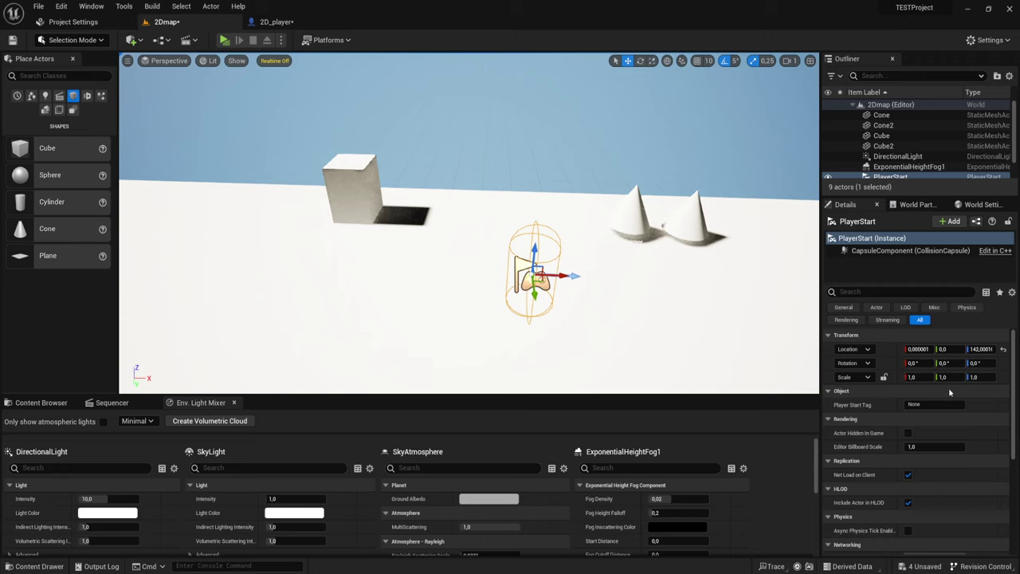
{"action": "left_click", "coordinate": [970, 207]}
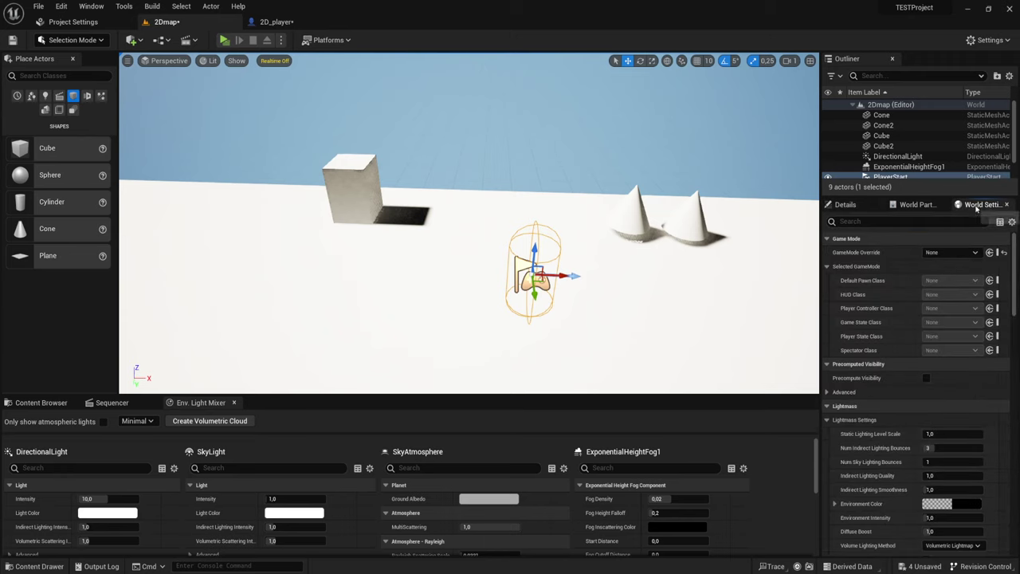
{"action": "left_click", "coordinate": [90, 7]}
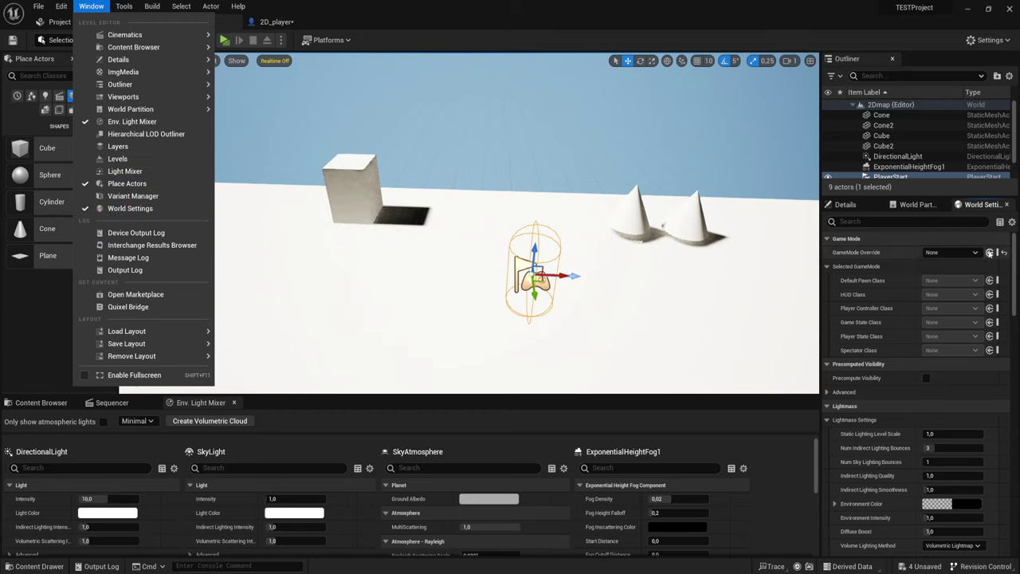
{"action": "left_click", "coordinate": [951, 252]}
{"action": "left_click", "coordinate": [950, 252]}
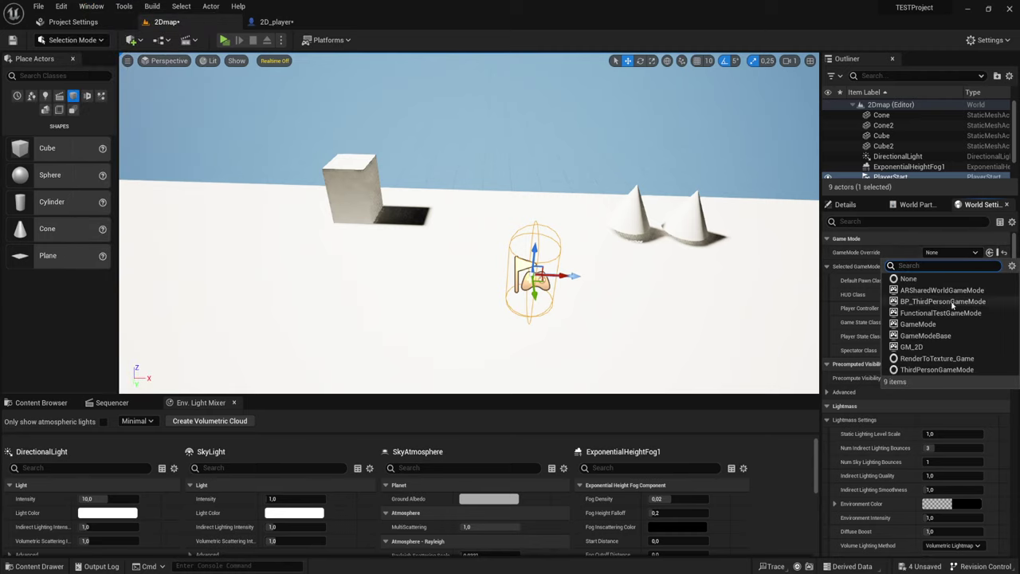
{"action": "left_click", "coordinate": [923, 347]}
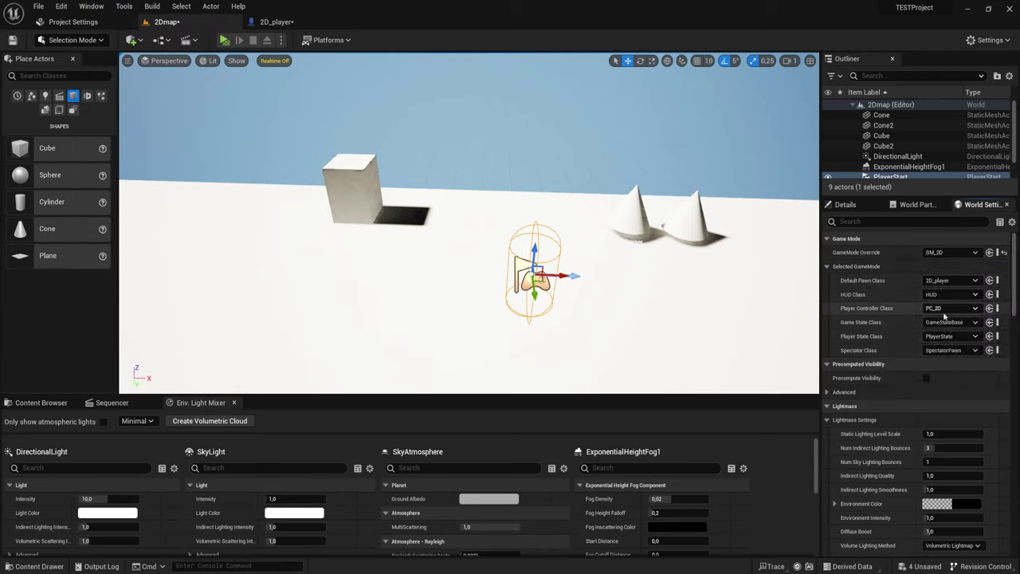
In the 2D_player Blueprint, select the Capsule Component and show the Viewport preview
{"action": "left_click", "coordinate": [283, 21]}
{"action": "scroll", "coordinate": [312, 187], "scroll_direction": "down", "scroll_amount": 1}
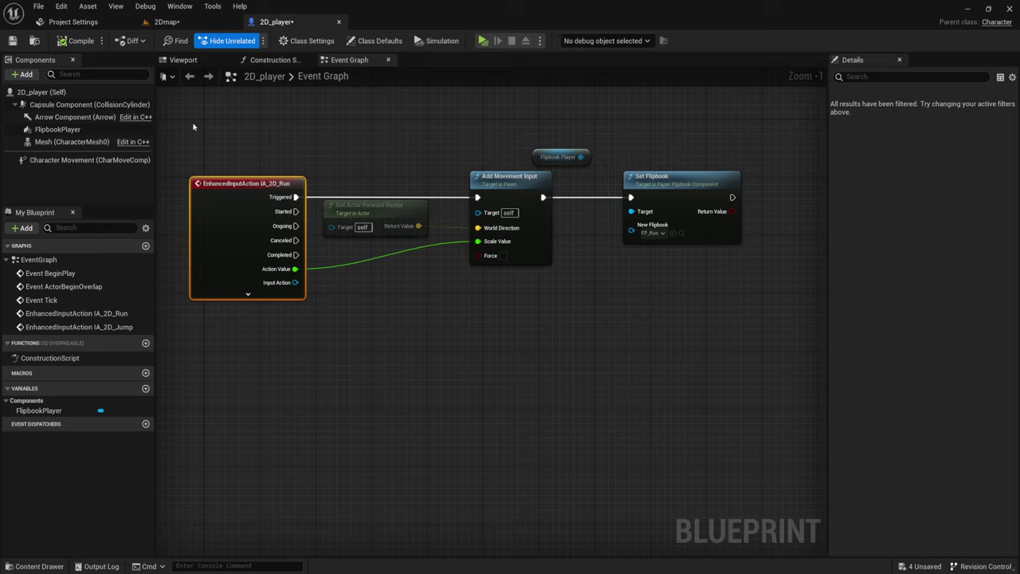
{"action": "left_click", "coordinate": [88, 104]}
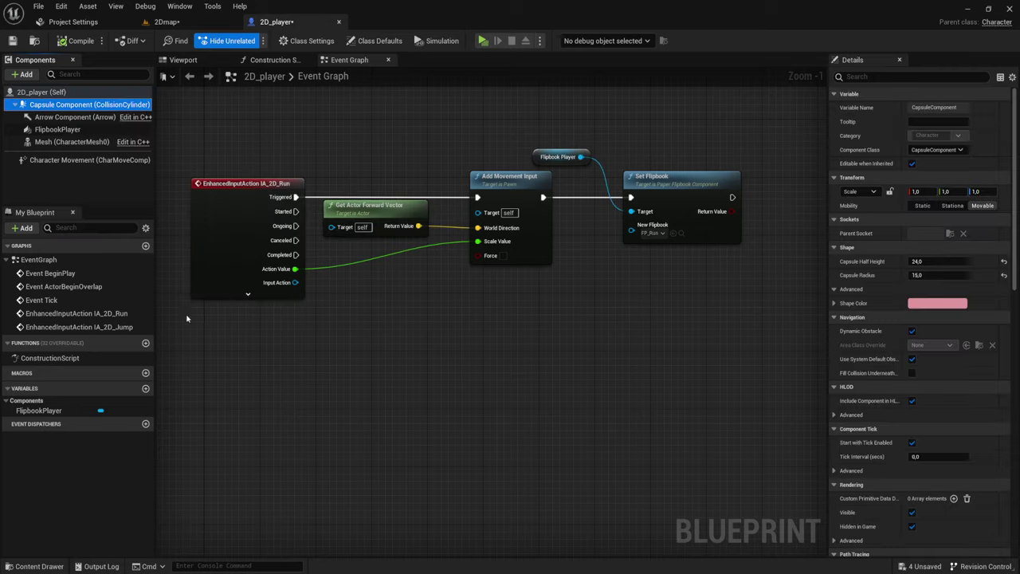
{"action": "left_click", "coordinate": [188, 61]}
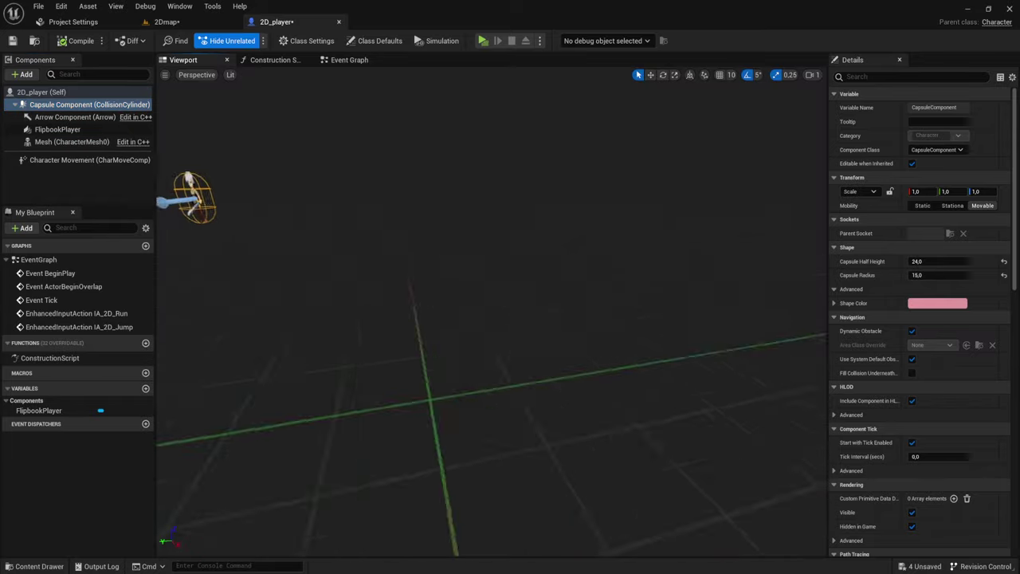
{"action": "right_click_drag", "start_coordinate": [673, 269], "coordinate": [674, 269]}
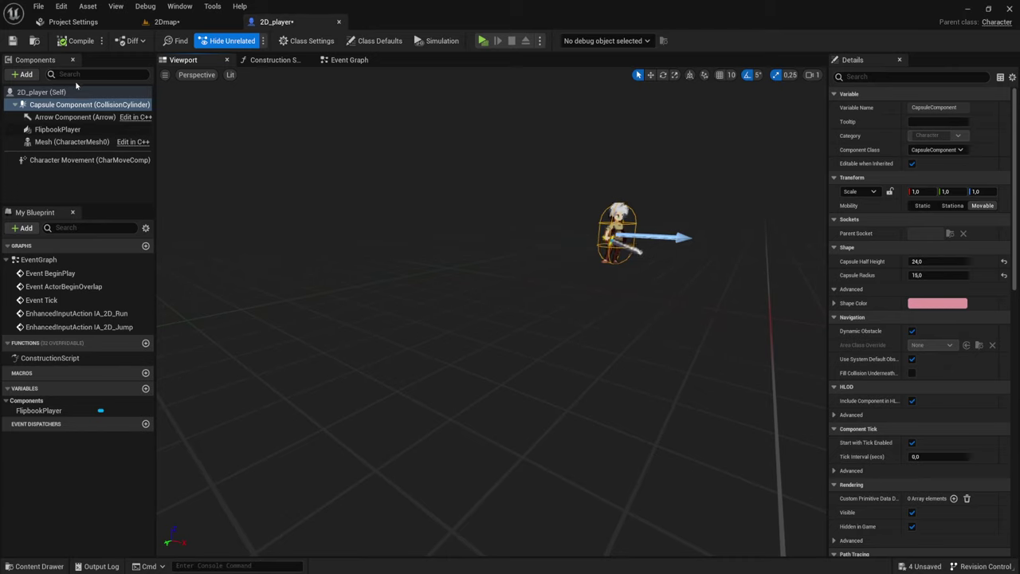
Add a Spring Arm component under the capsule and set its Rotation Z to -90
{"action": "left_click", "coordinate": [26, 73]}
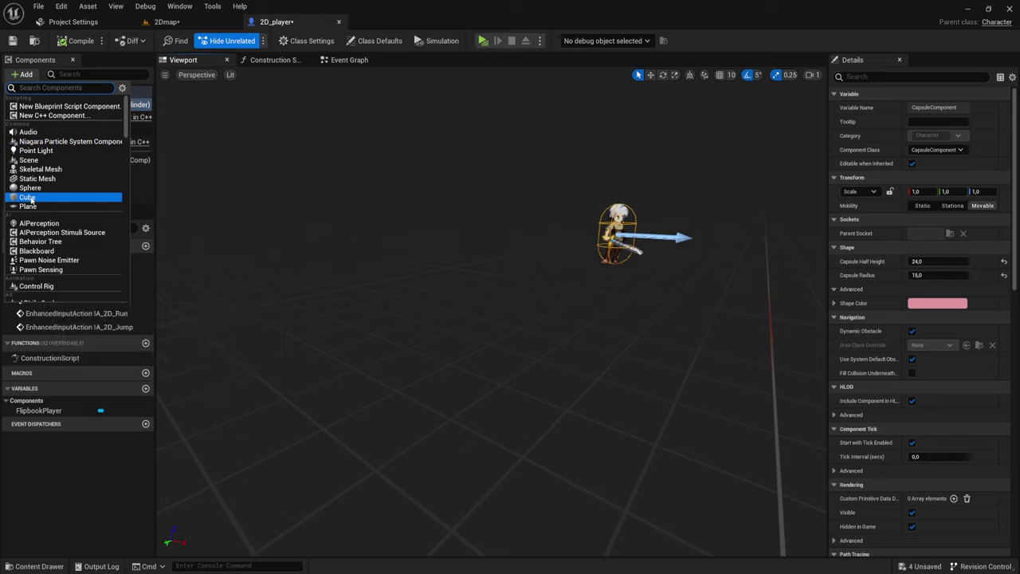
{"action": "scroll", "coordinate": [36, 239], "scroll_direction": "down", "scroll_amount": 3}
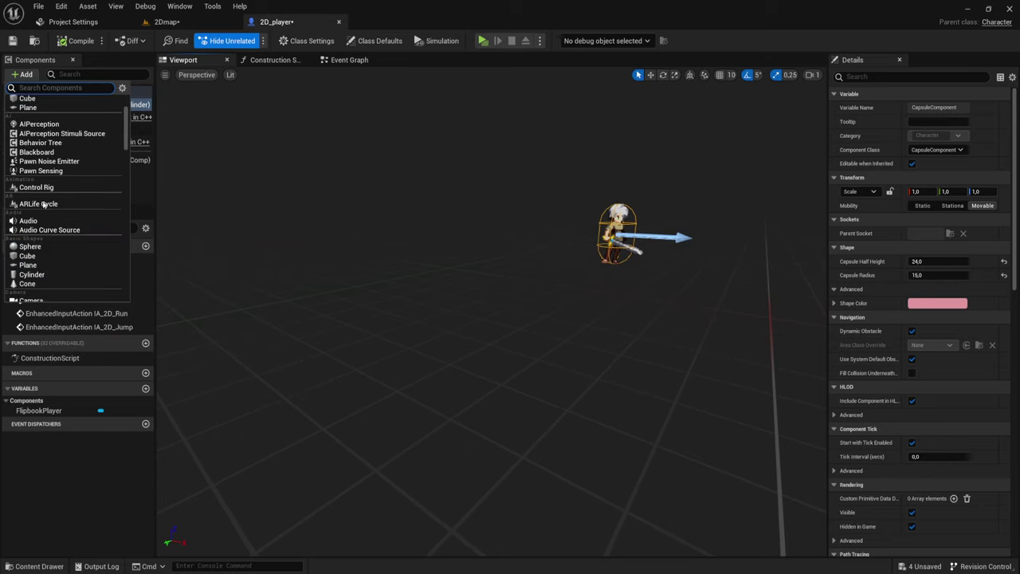
{"action": "scroll", "coordinate": [44, 199], "scroll_direction": "up", "scroll_amount": 2}
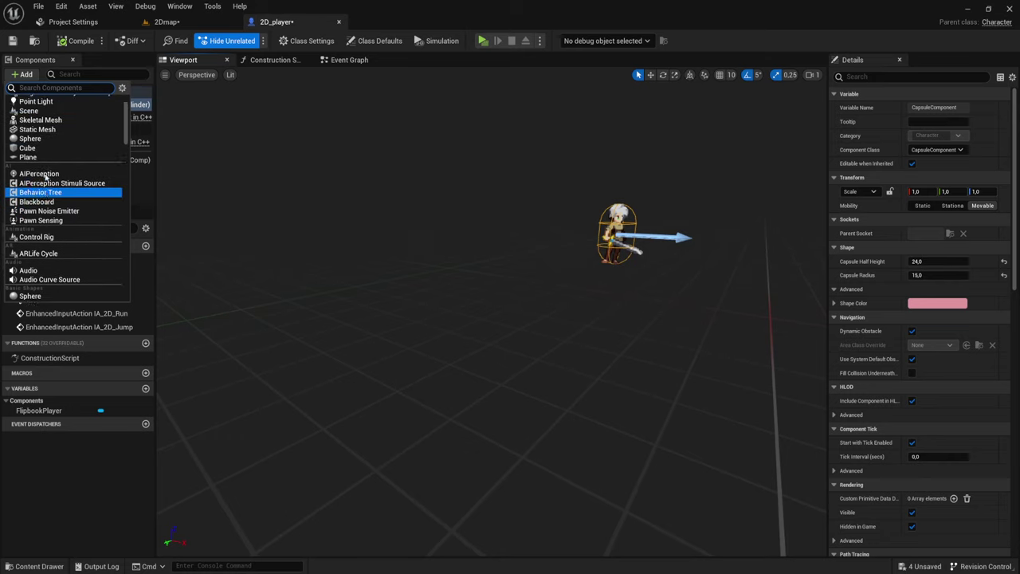
{"action": "scroll", "coordinate": [45, 175], "scroll_direction": "down", "scroll_amount": 2}
{"action": "scroll", "coordinate": [45, 177], "scroll_direction": "down", "scroll_amount": 2}
{"action": "scroll", "coordinate": [46, 179], "scroll_direction": "down", "scroll_amount": 1}
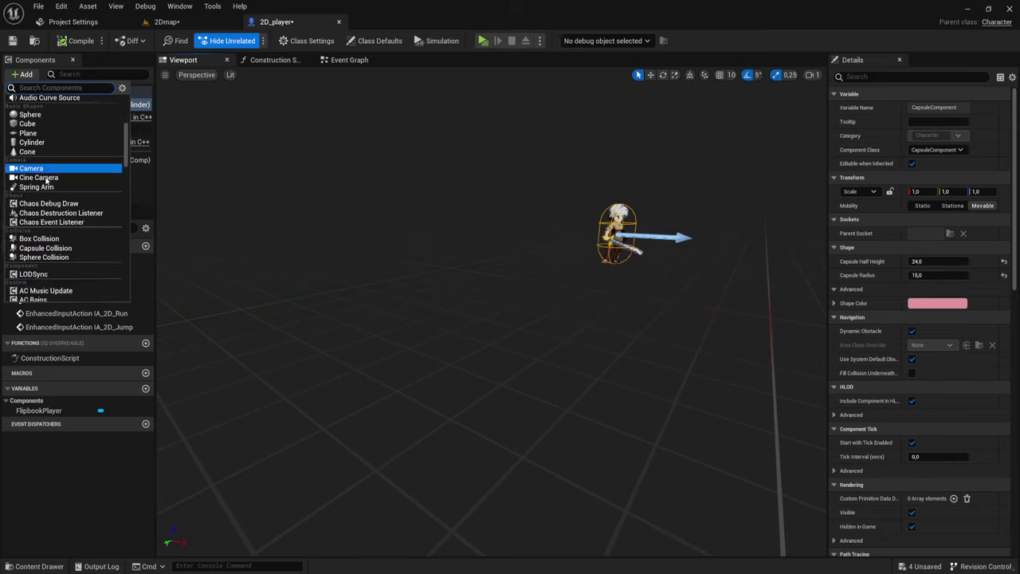
{"action": "left_click", "coordinate": [44, 185]}
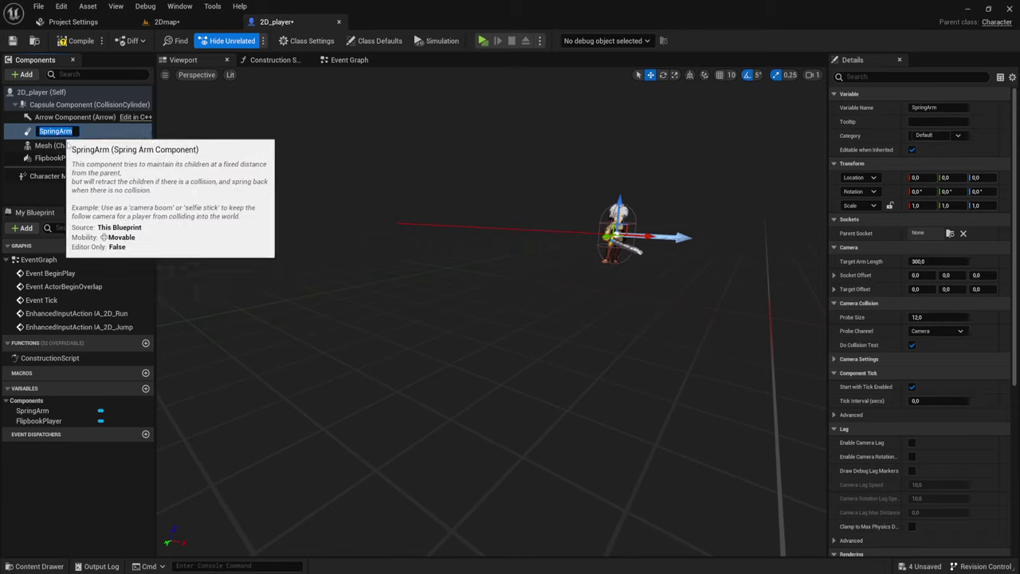
{"action": "left_click", "coordinate": [980, 192]}
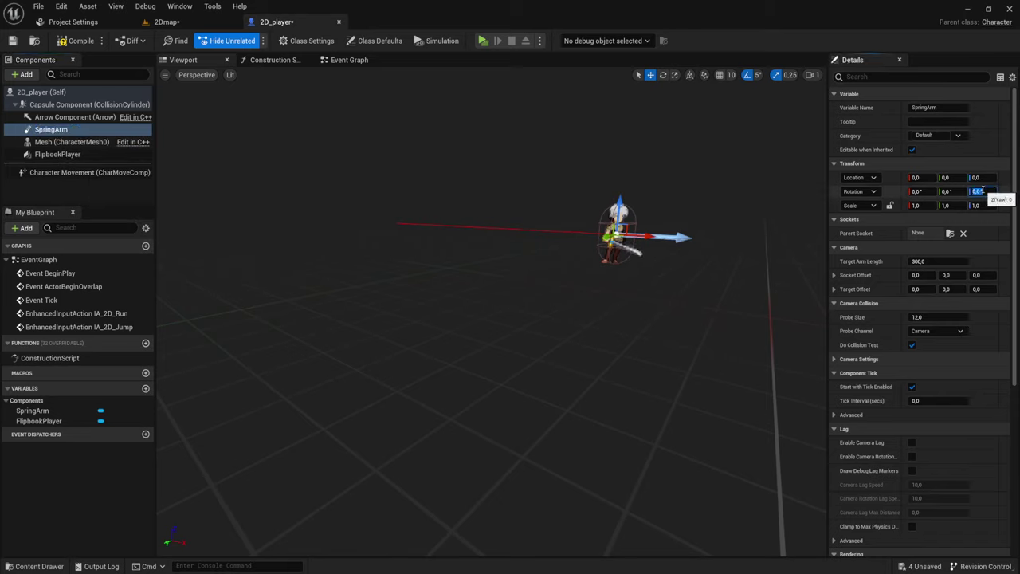
{"action": "type", "text": "-90"}
{"action": "key", "text": "Return"}
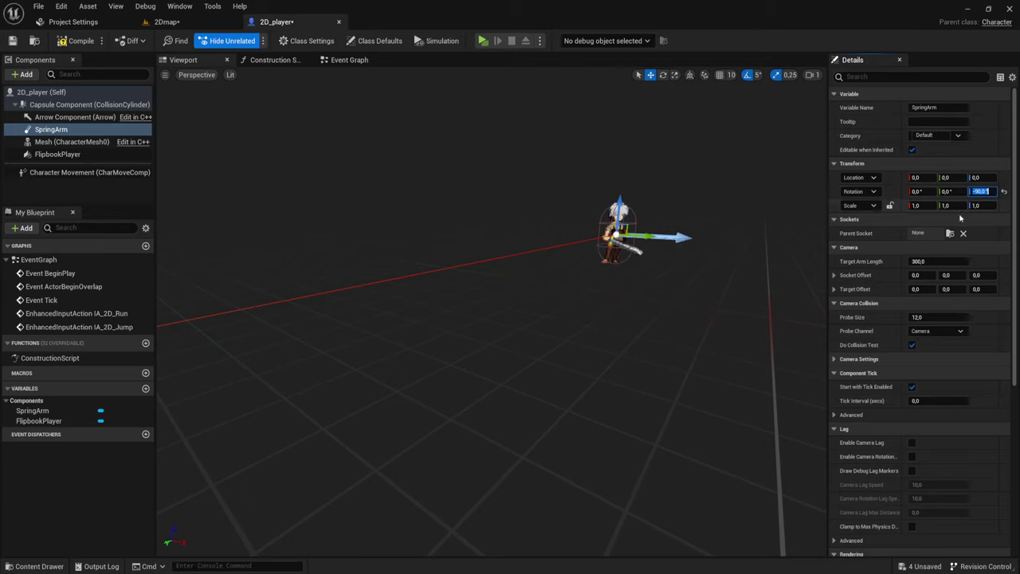
{"action": "left_click_drag", "start_coordinate": [411, 212], "coordinate": [422, 232]}
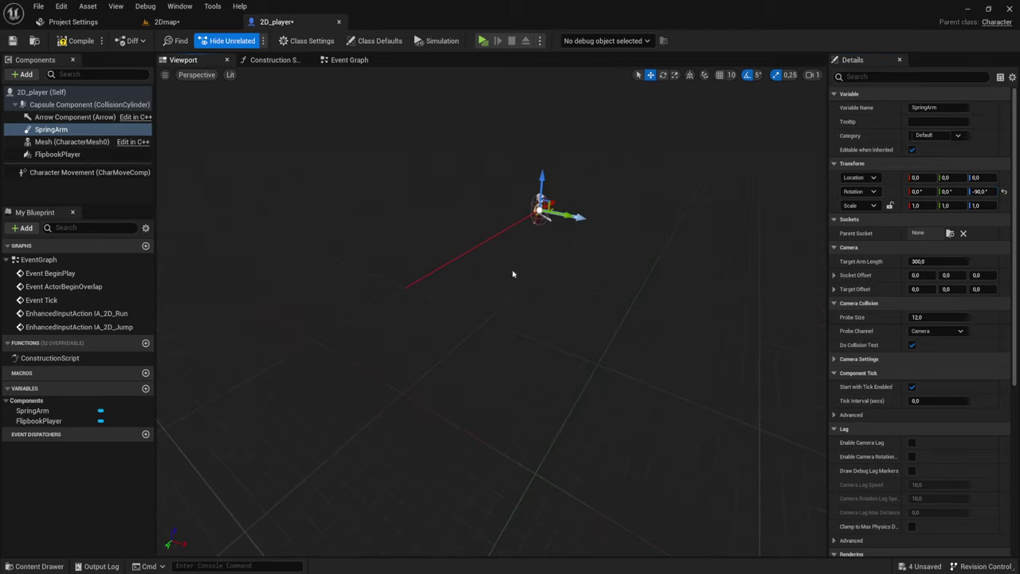
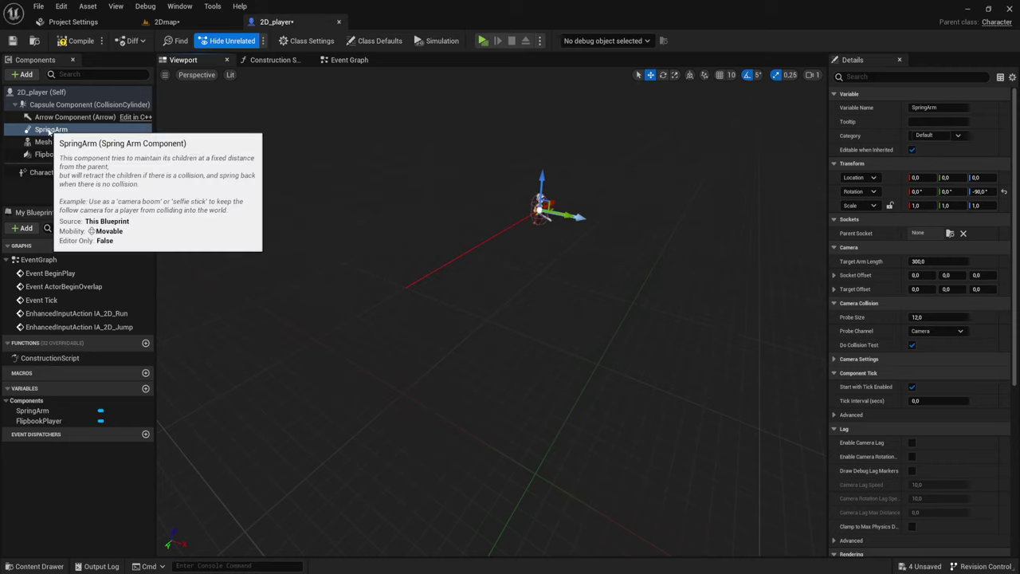
Add a Camera component under the SpringArm and reset its rotation to zero
{"action": "left_click", "coordinate": [24, 74]}
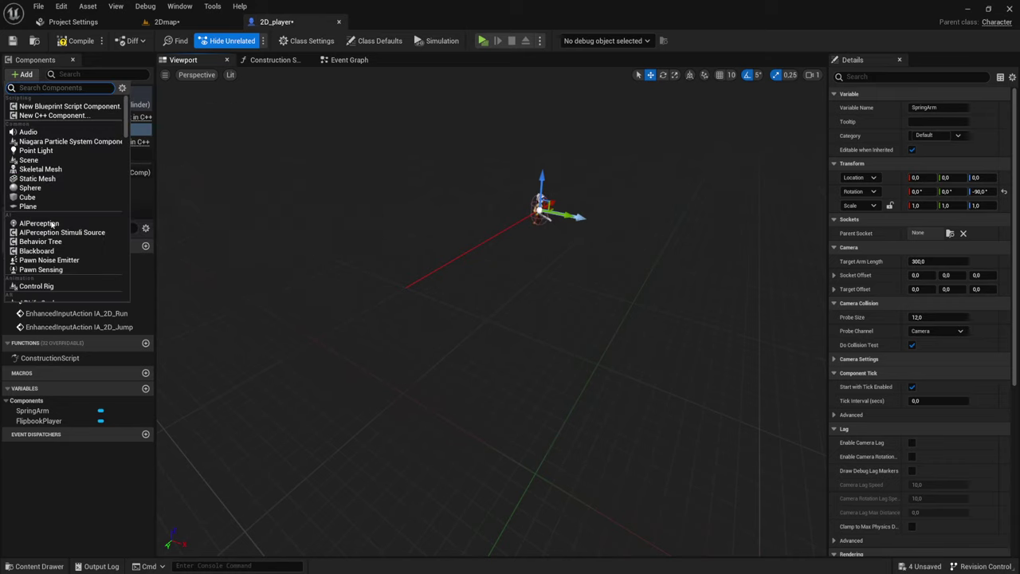
{"action": "scroll", "coordinate": [51, 224], "scroll_direction": "down", "scroll_amount": 2}
{"action": "scroll", "coordinate": [50, 227], "scroll_direction": "up", "scroll_amount": 1}
{"action": "scroll", "coordinate": [50, 227], "scroll_direction": "up", "scroll_amount": 1}
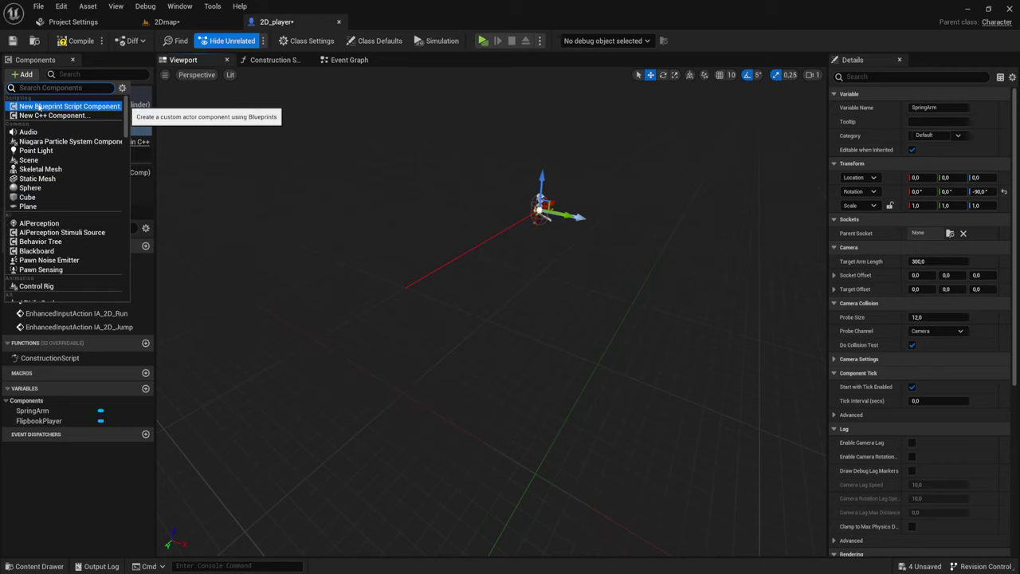
{"action": "type", "text": "camera"}
{"action": "left_click", "coordinate": [37, 106]}
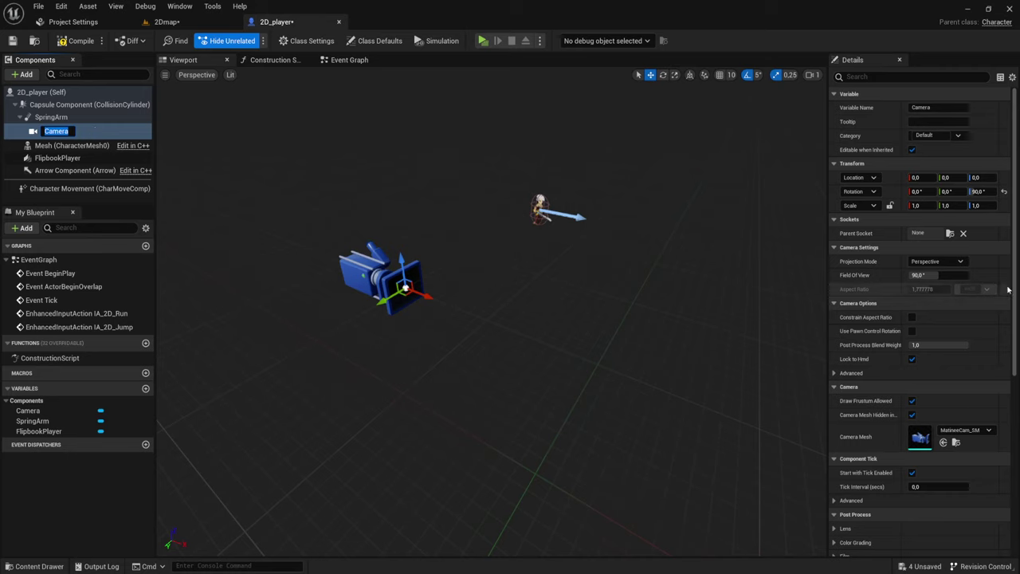
{"action": "left_click", "coordinate": [1002, 192]}
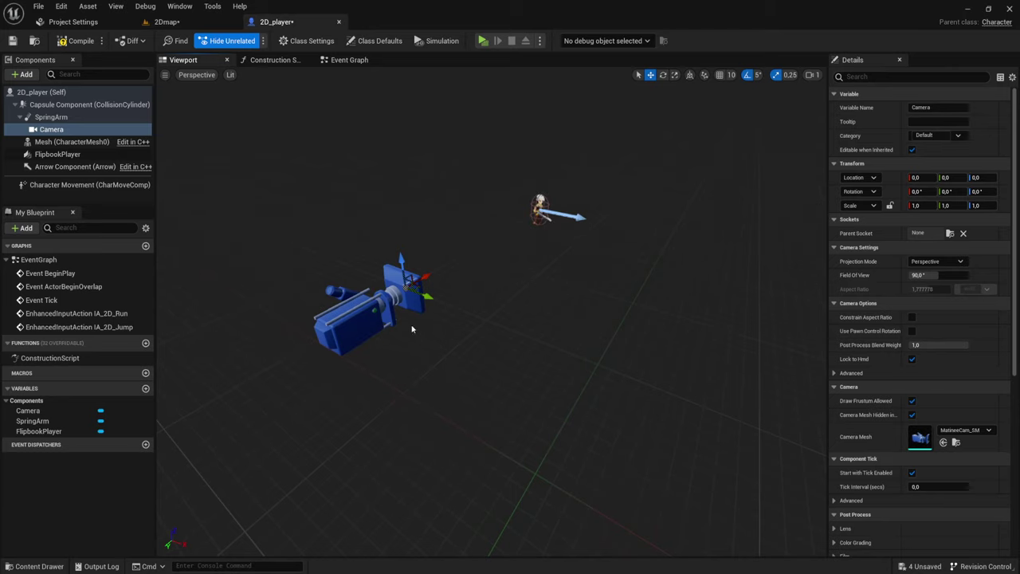
Orbit the preview to check the new camera and select the SpringArm to review its settings
{"action": "right_click_drag", "start_coordinate": [478, 319], "coordinate": [491, 285]}
{"action": "left_click", "coordinate": [51, 117]}
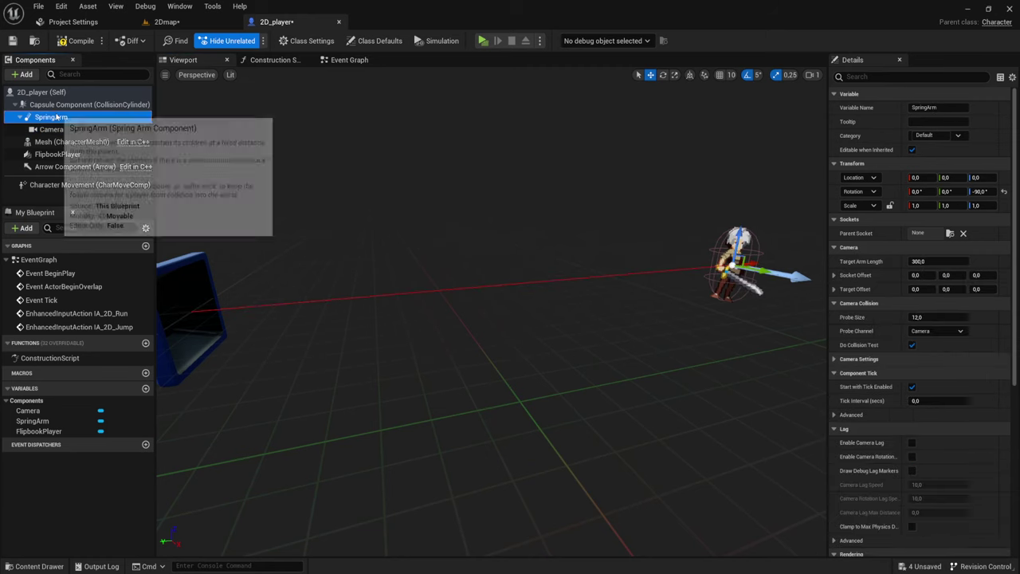
{"action": "right_click_drag", "start_coordinate": [370, 305], "coordinate": [371, 305]}
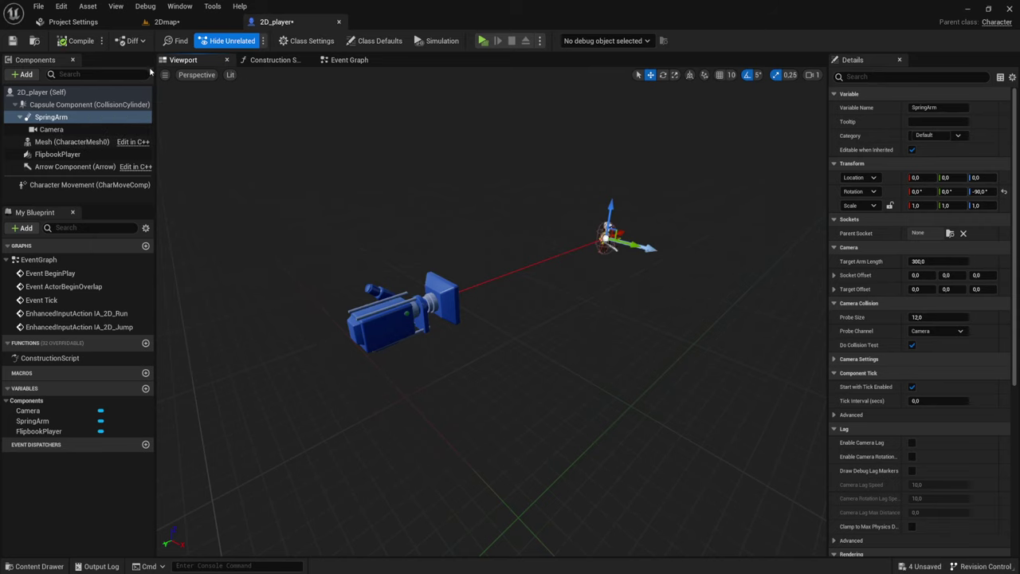
Switch to the 2Dmap level and start a play-test
{"action": "left_click", "coordinate": [167, 22]}
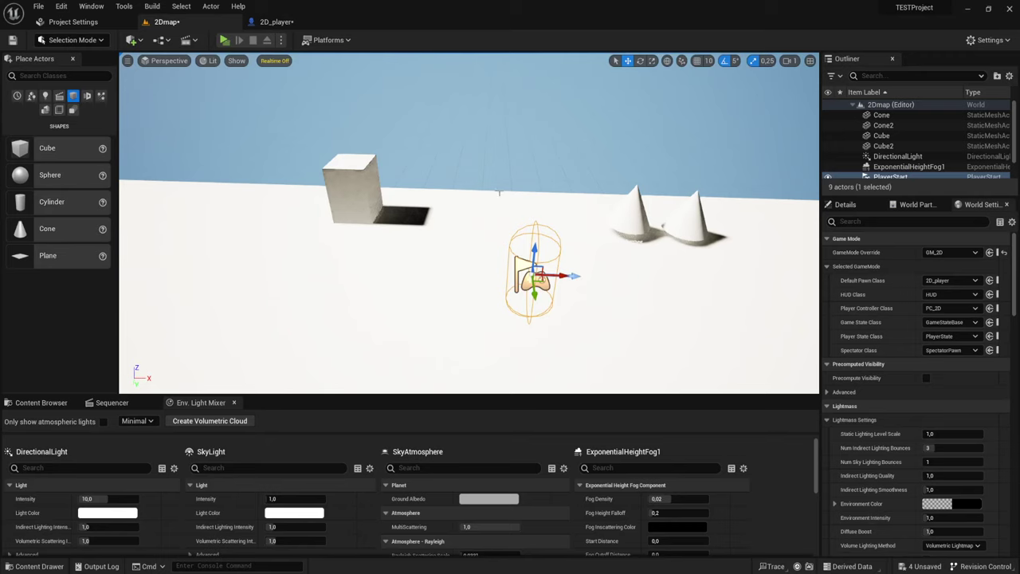
{"action": "right_click", "coordinate": [571, 215]}
{"action": "left_click", "coordinate": [225, 40]}
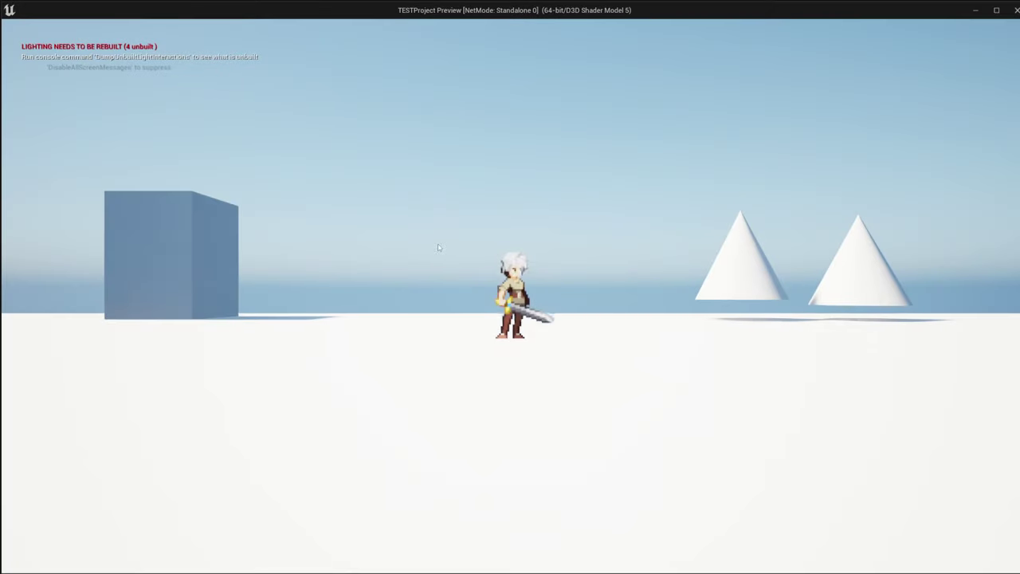
Run the character left and right with A and D, then stop the test and go back to 2D_player
{"action": "key", "text": "a"}
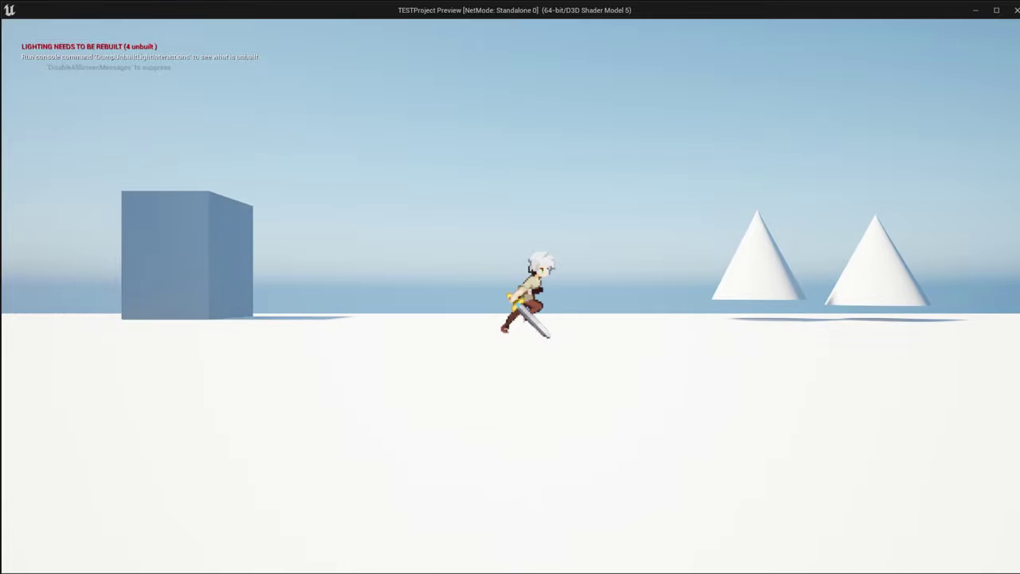
{"action": "key", "text": "d"}
{"action": "key", "text": "d"}
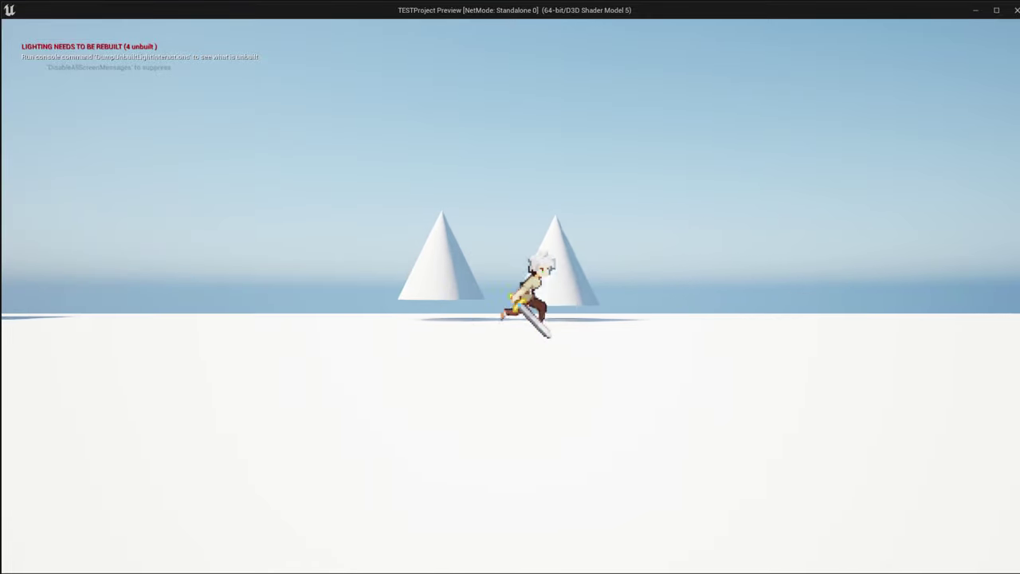
{"action": "key", "text": "a"}
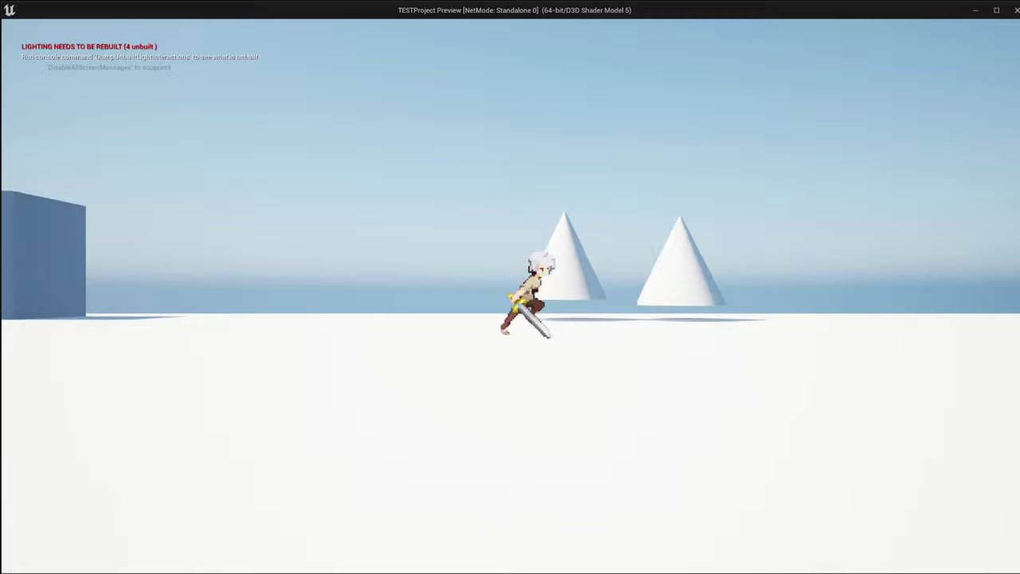
{"action": "key", "text": "d"}
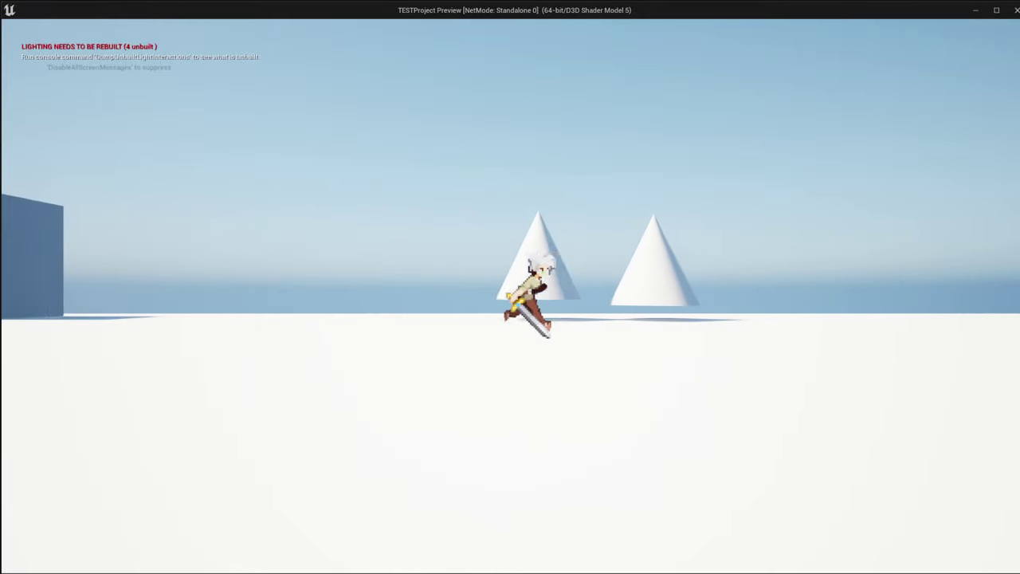
{"action": "key", "text": "a"}
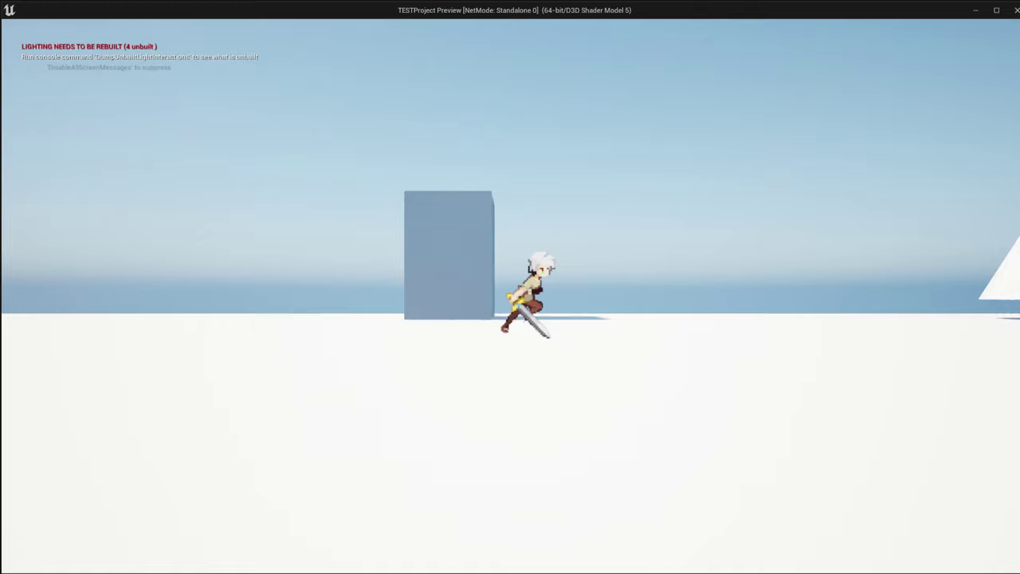
{"action": "key", "text": "d"}
{"action": "key", "text": "Escape"}
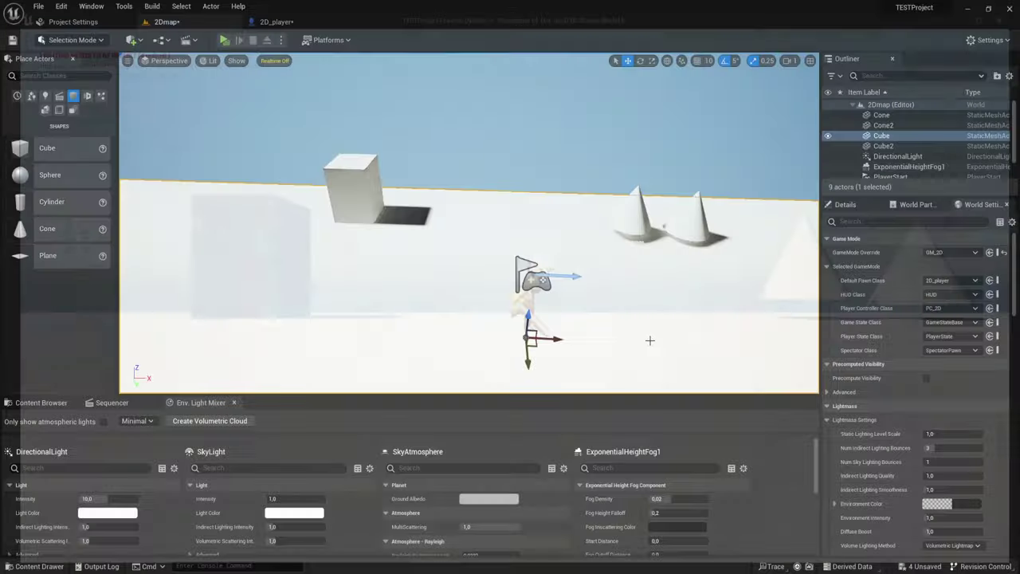
{"action": "left_click", "coordinate": [289, 21]}
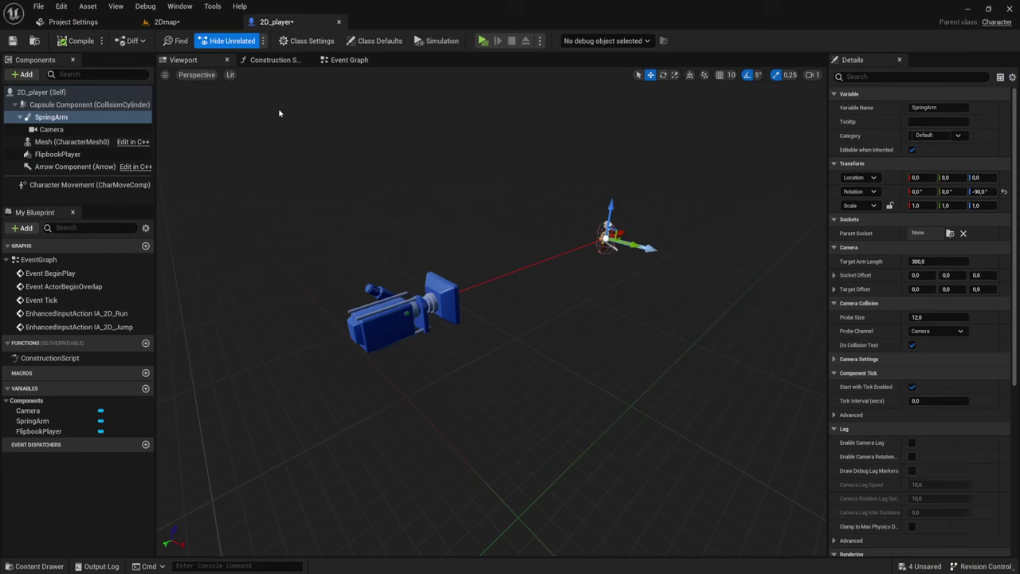
In the Event Graph, reposition Flipbook Player beside the Set Flipbook node
{"action": "left_click", "coordinate": [358, 60]}
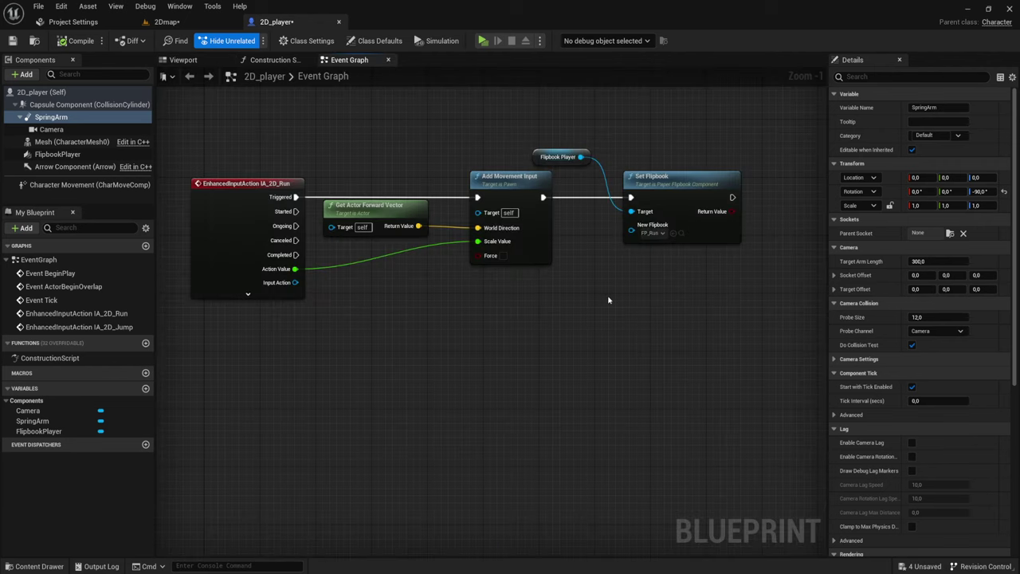
{"action": "left_click_drag", "start_coordinate": [608, 299], "coordinate": [756, 184]}
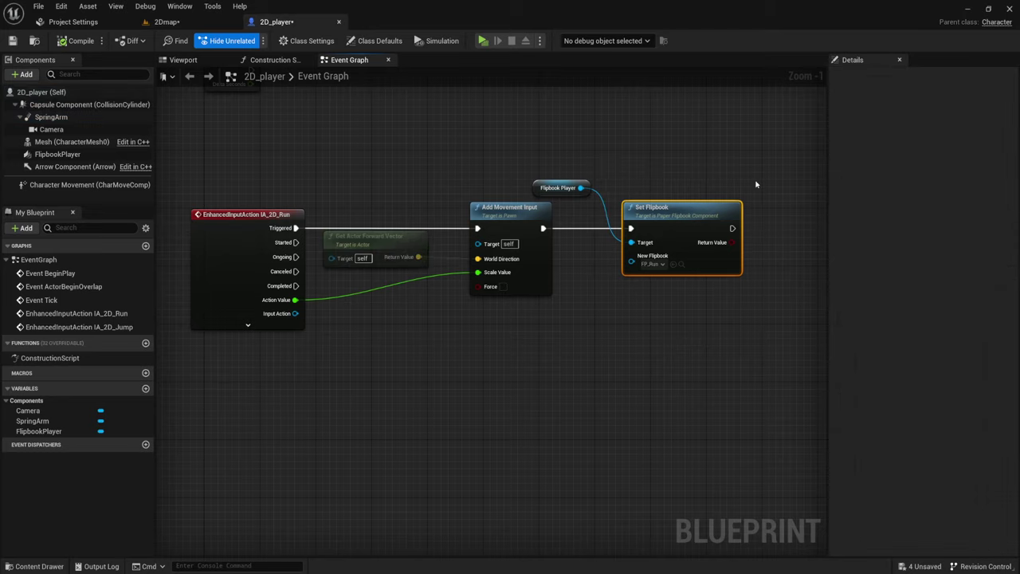
{"action": "scroll", "coordinate": [614, 337], "scroll_direction": "down", "scroll_amount": 1}
{"action": "scroll", "coordinate": [485, 306], "scroll_direction": "down", "scroll_amount": 1}
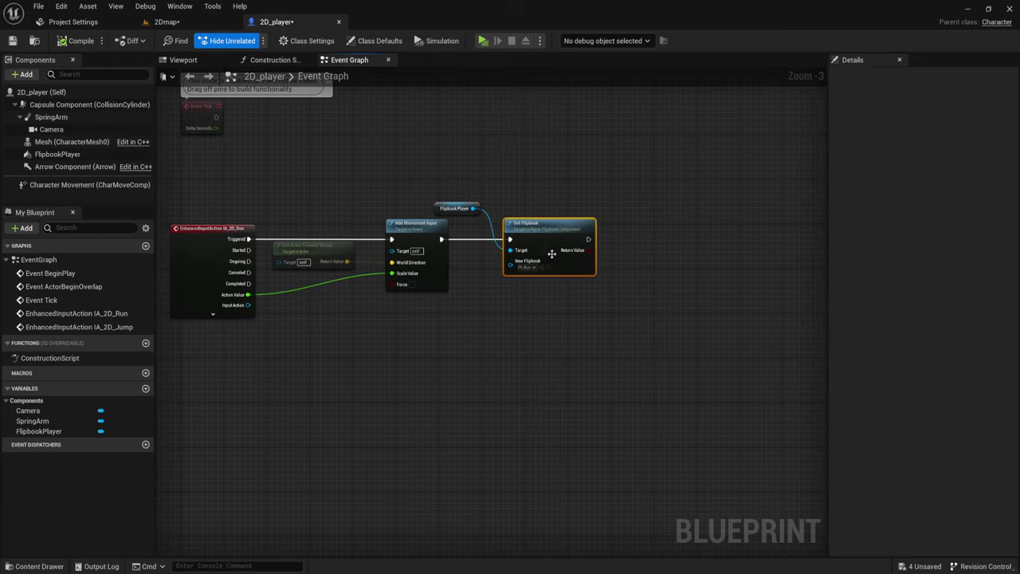
{"action": "scroll", "coordinate": [517, 229], "scroll_direction": "up", "scroll_amount": 3}
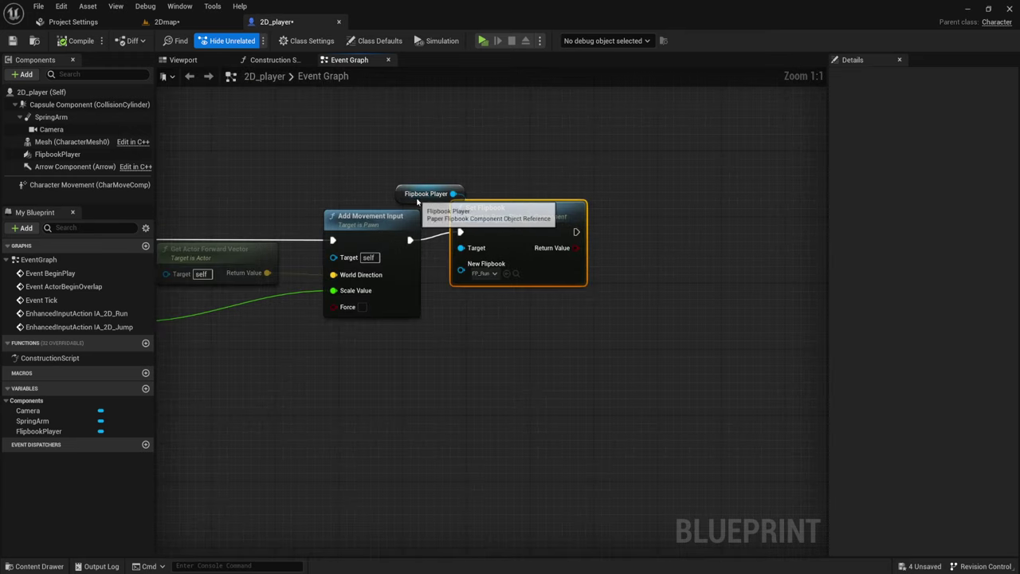
{"action": "left_click", "coordinate": [427, 203]}
{"action": "mouse_move", "coordinate": [427, 203]}
{"action": "left_mouse_down"}
{"action": "mouse_move", "coordinate": [398, 193]}
{"action": "mouse_move", "coordinate": [461, 248]}
{"action": "left_mouse_up"}
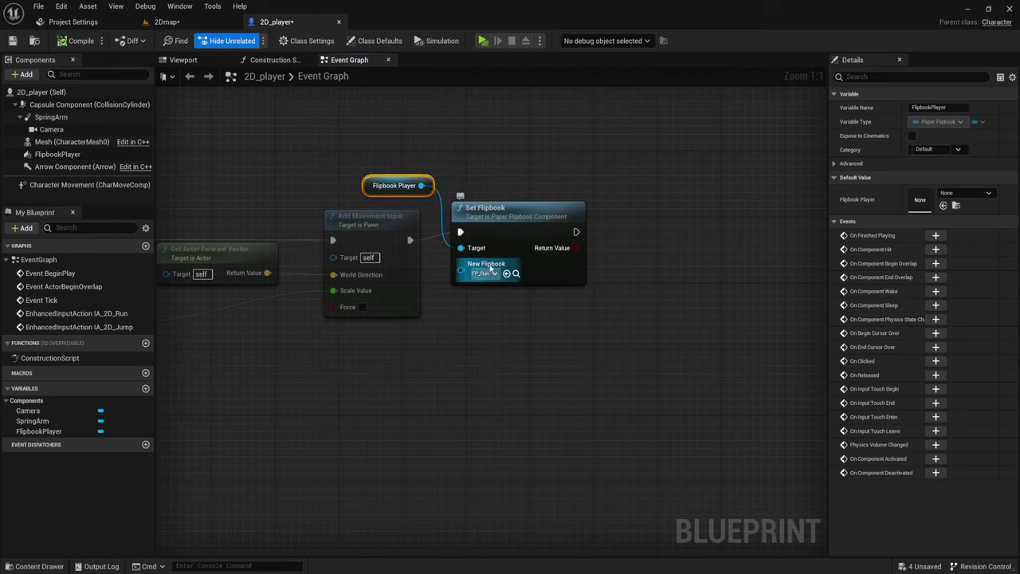
{"action": "mouse_move", "coordinate": [450, 342]}
{"action": "right_mouse_down"}
{"action": "mouse_move", "coordinate": [558, 319]}
{"action": "mouse_move", "coordinate": [438, 326]}
{"action": "right_mouse_up"}
{"action": "right_click_drag", "start_coordinate": [570, 316], "coordinate": [499, 330]}
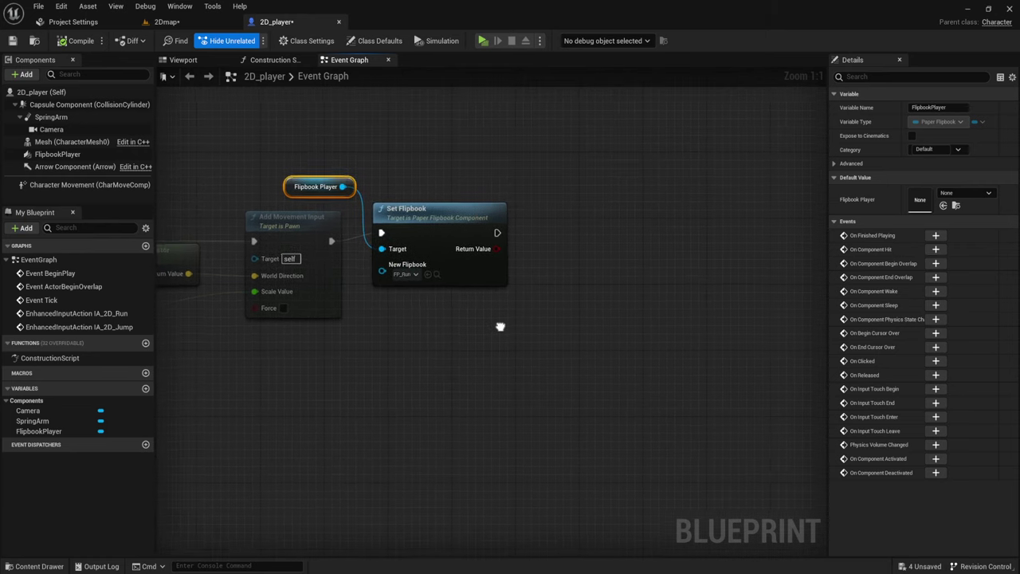
Add a Compare Float node from Set Flipbook's execution output
{"action": "left_click_drag", "start_coordinate": [496, 234], "coordinate": [558, 225]}
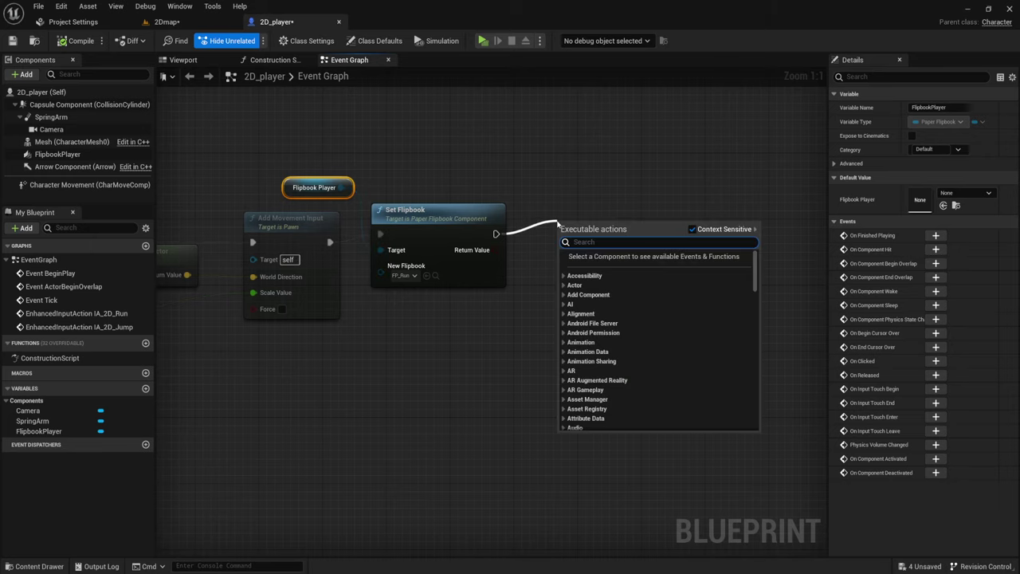
{"action": "type", "text": "compa"}
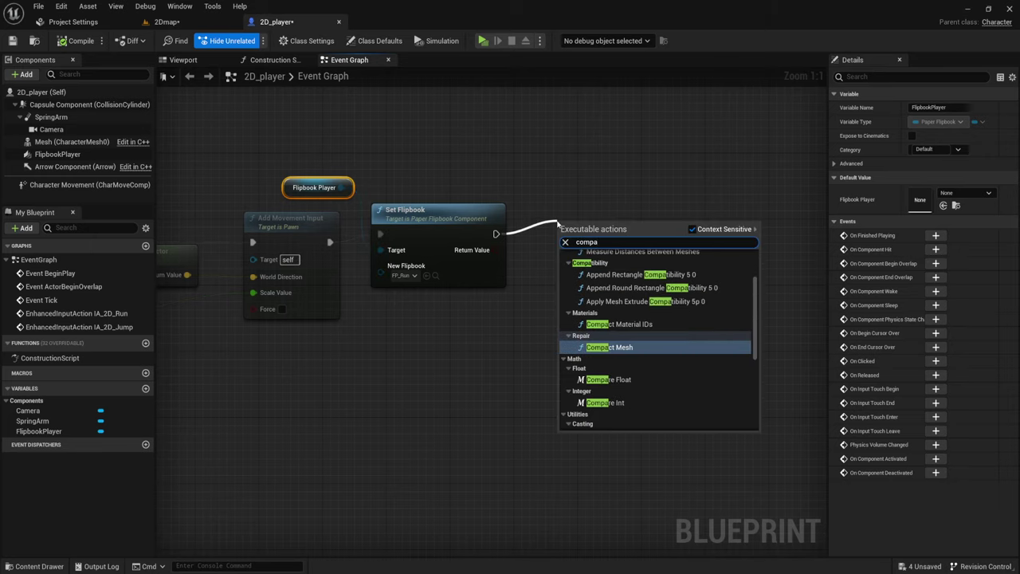
{"action": "type", "text": "re"}
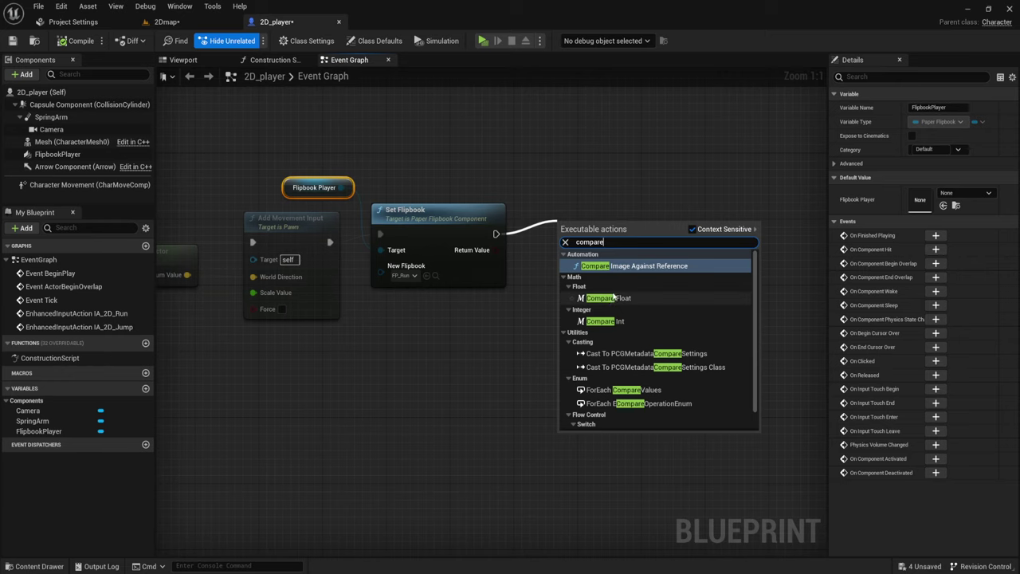
{"action": "left_click", "coordinate": [608, 297]}
{"action": "right_click_drag", "start_coordinate": [582, 248], "coordinate": [277, 302]}
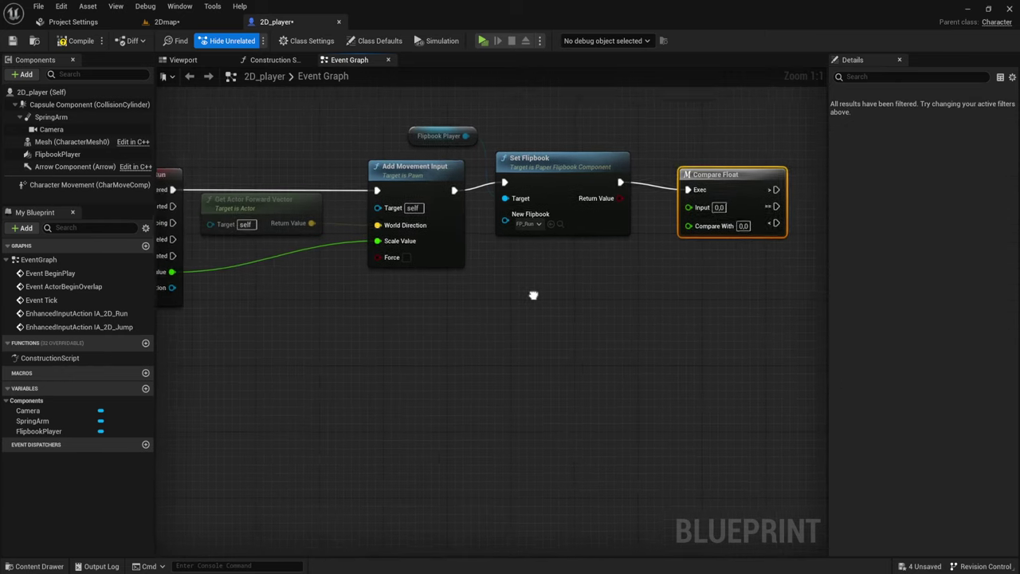
{"action": "left_click_drag", "start_coordinate": [183, 276], "coordinate": [699, 211]}
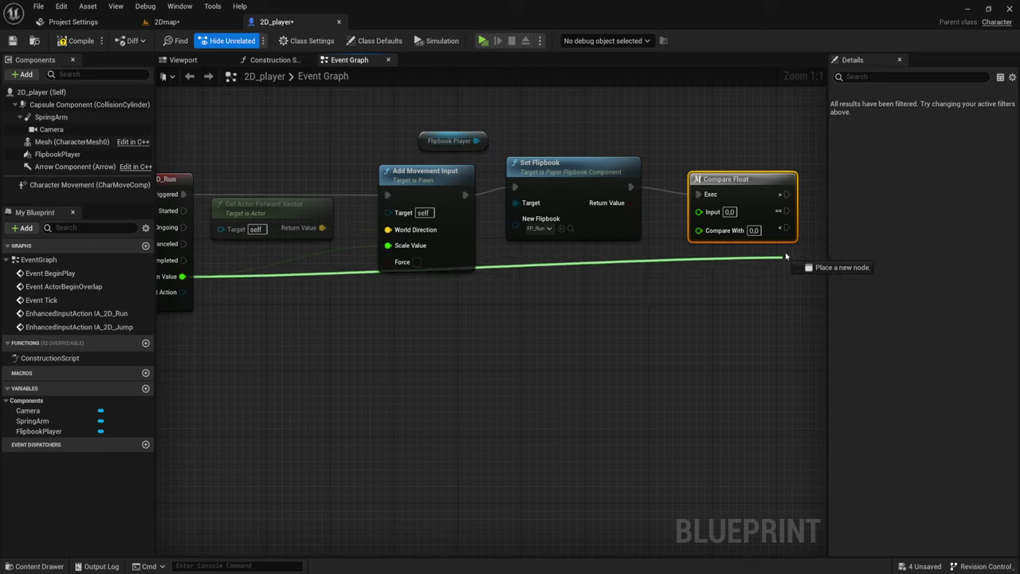
{"action": "right_click_drag", "start_coordinate": [737, 281], "coordinate": [516, 328]}
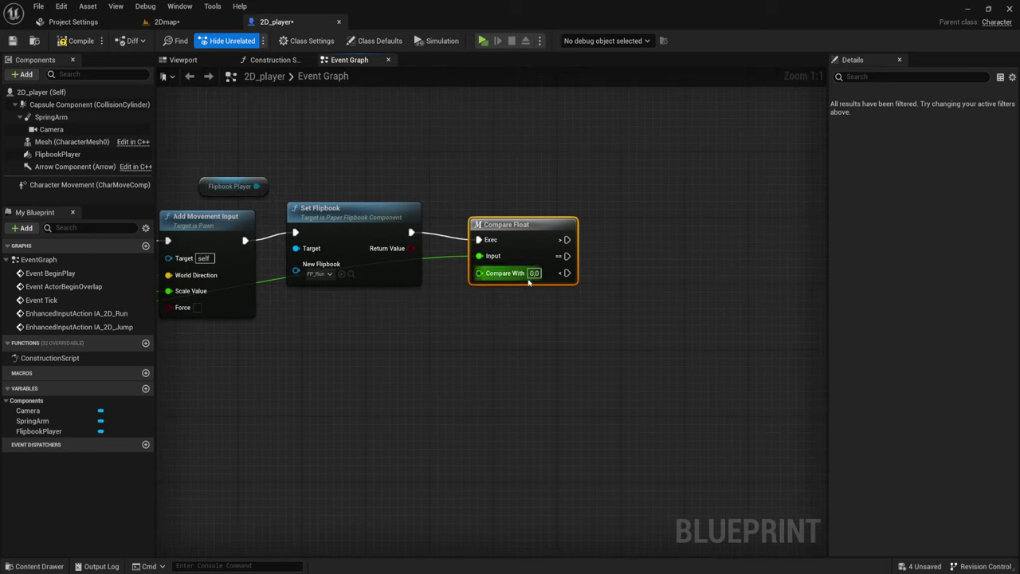
{"action": "right_click_drag", "start_coordinate": [526, 267], "coordinate": [401, 274]}
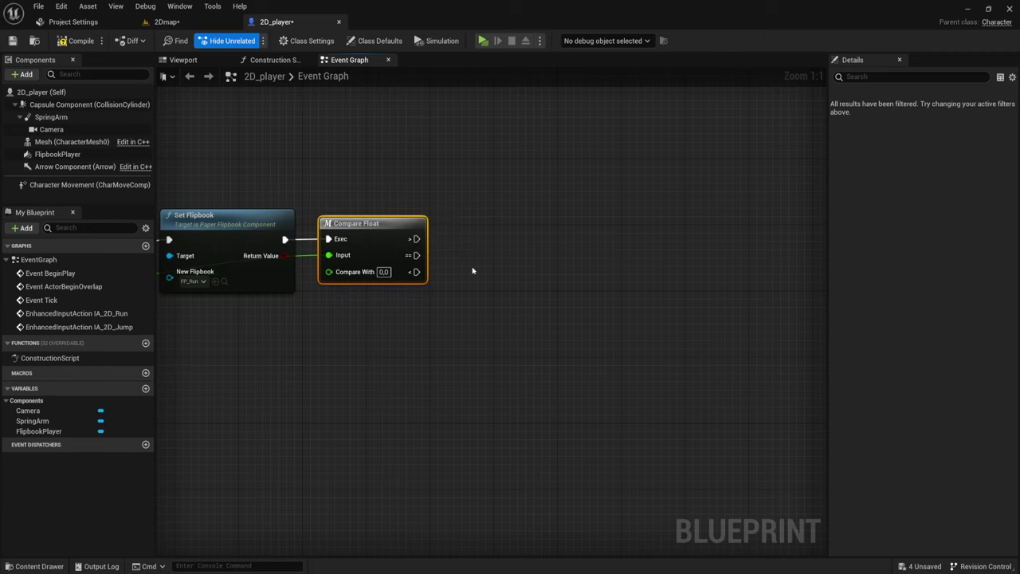
{"action": "right_click_drag", "start_coordinate": [472, 268], "coordinate": [460, 298]}
{"action": "right_click_drag", "start_coordinate": [517, 268], "coordinate": [406, 286]}
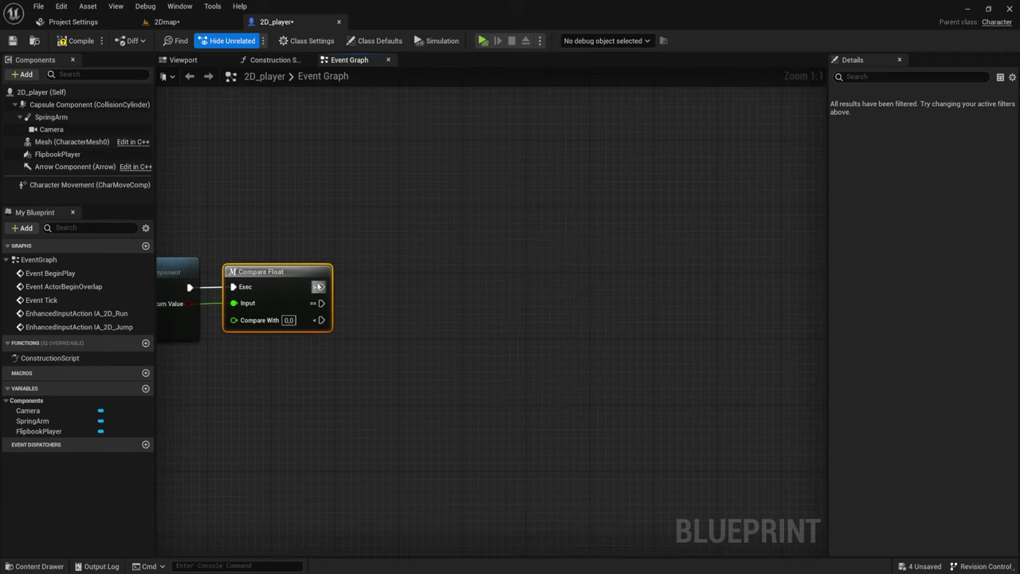
{"action": "left_click_drag", "start_coordinate": [319, 287], "coordinate": [449, 232]}
{"action": "right_click_drag", "start_coordinate": [222, 241], "coordinate": [419, 231]}
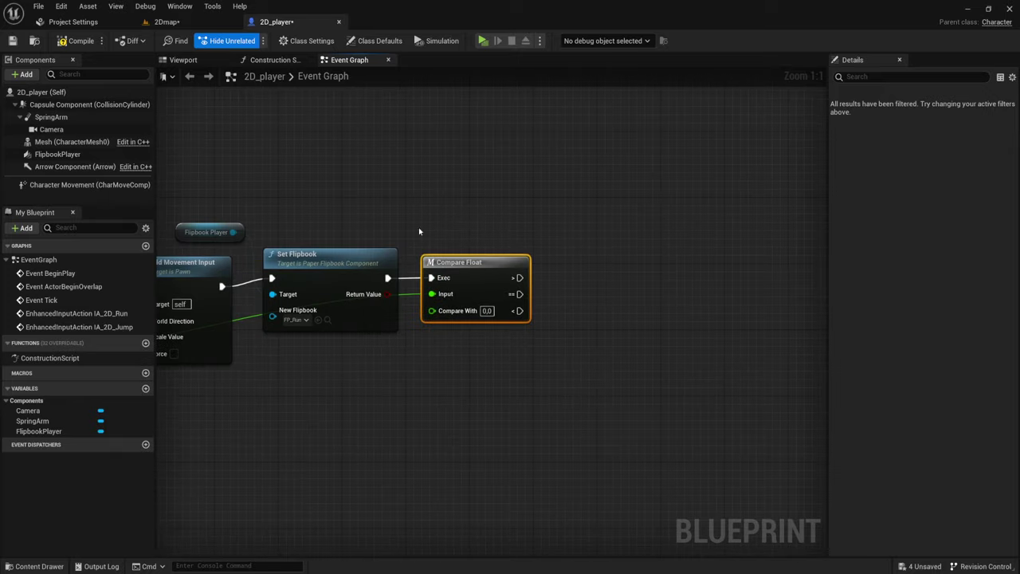
{"action": "left_click_drag", "start_coordinate": [214, 200], "coordinate": [283, 254]}
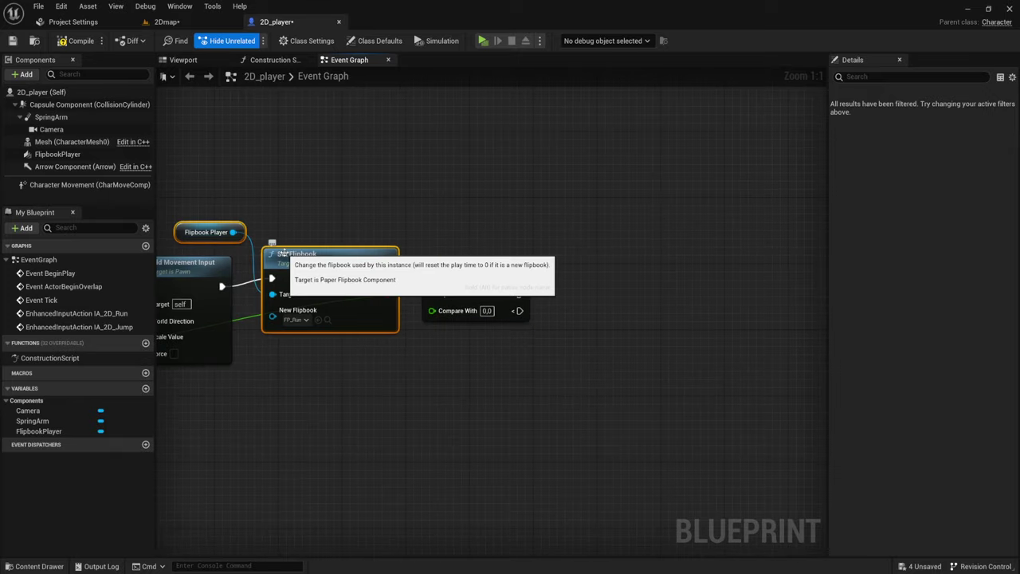
{"action": "key", "text": "ctrl+c"}
{"action": "right_click_drag", "start_coordinate": [626, 177], "coordinate": [541, 190]}
{"action": "key", "text": "ctrl+v"}
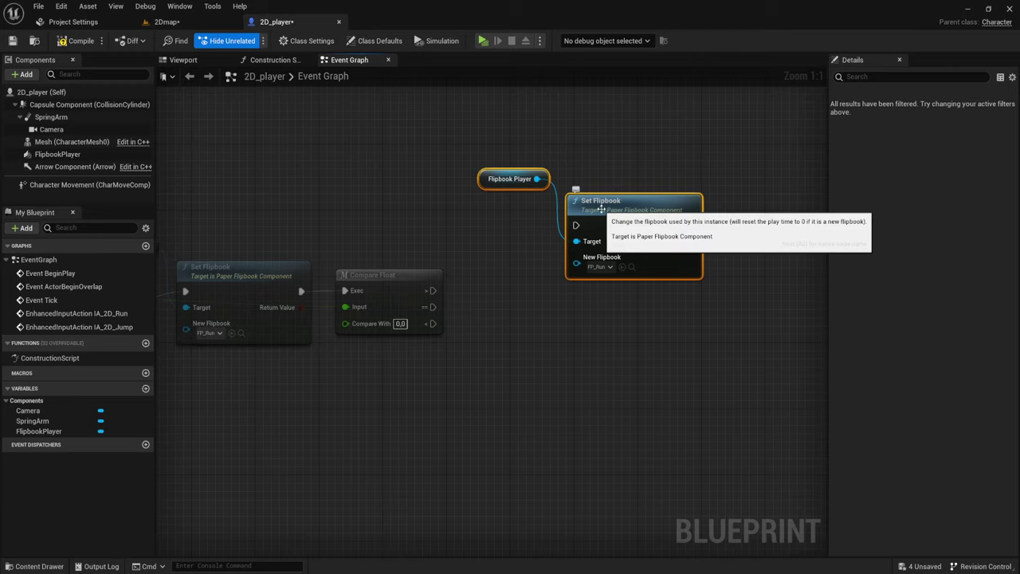
{"action": "left_click_drag", "start_coordinate": [601, 209], "coordinate": [625, 201]}
{"action": "left_click_drag", "start_coordinate": [432, 291], "coordinate": [601, 217]}
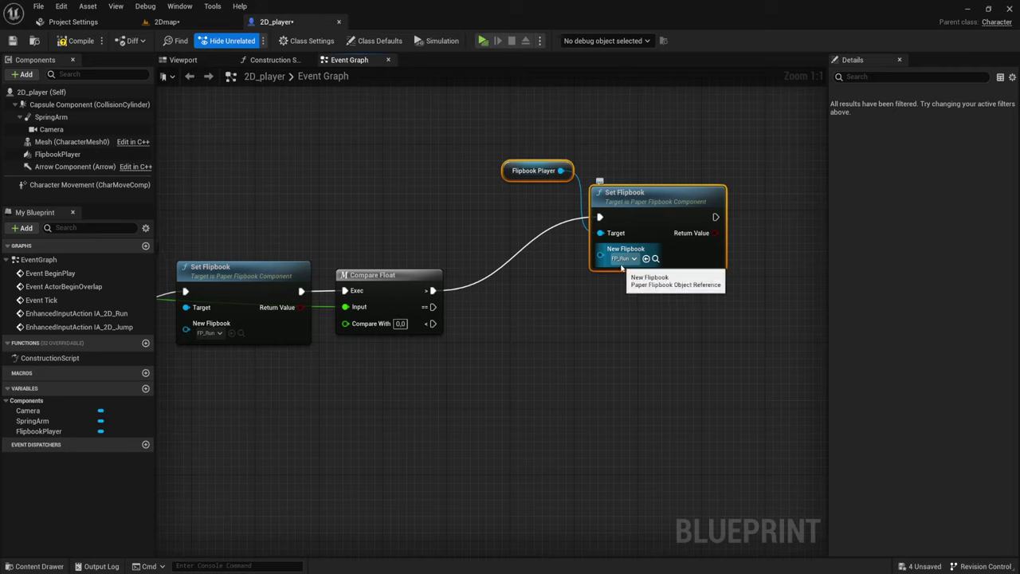
{"action": "left_click_drag", "start_coordinate": [517, 152], "coordinate": [696, 222]}
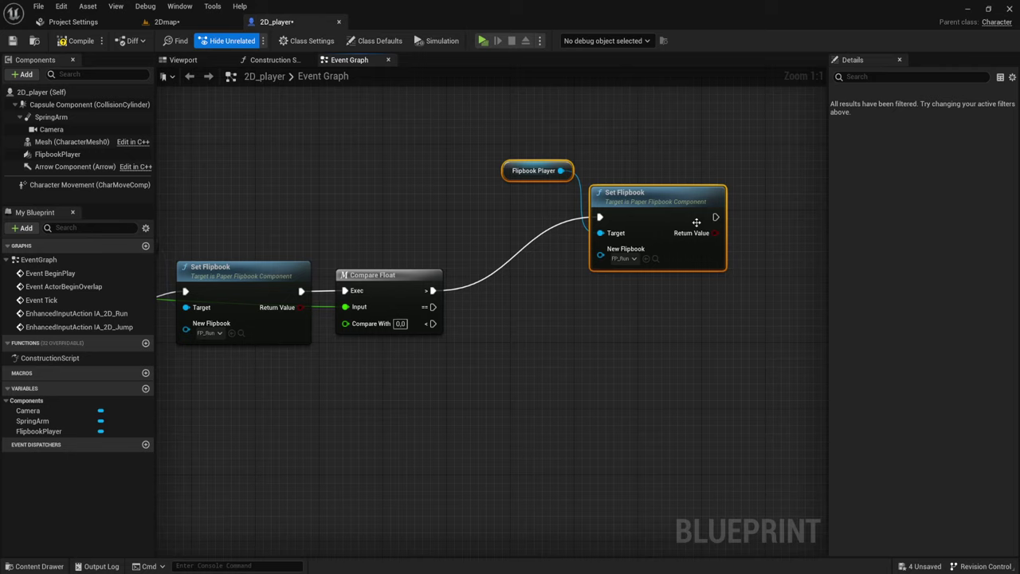
{"action": "key", "text": "Delete"}
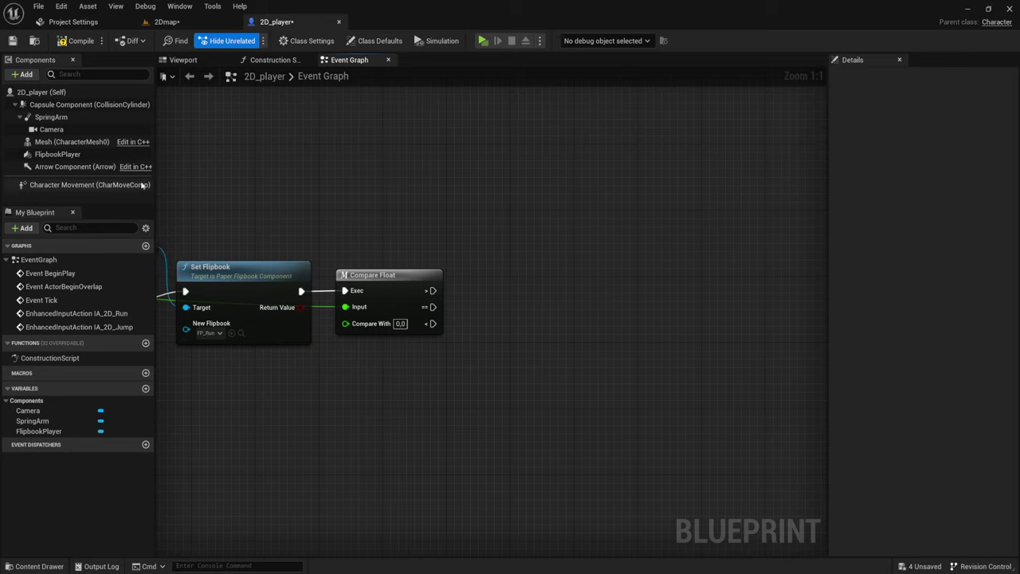
{"action": "left_click_drag", "start_coordinate": [58, 153], "coordinate": [491, 303]}
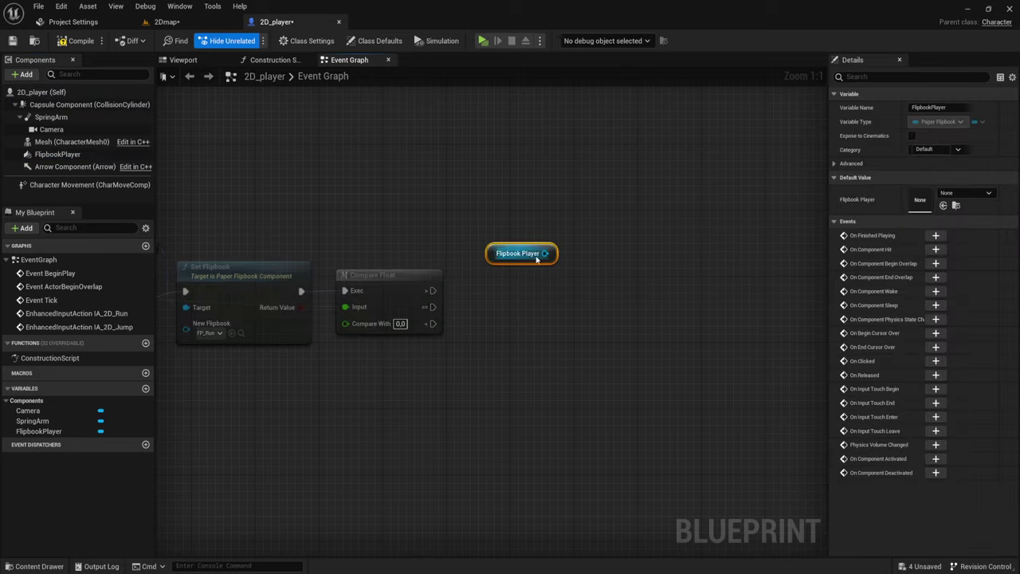
Add a Set Relative Rotation on Flipbook Player, run by Compare Float's greater output
{"action": "left_click_drag", "start_coordinate": [545, 253], "coordinate": [614, 195]}
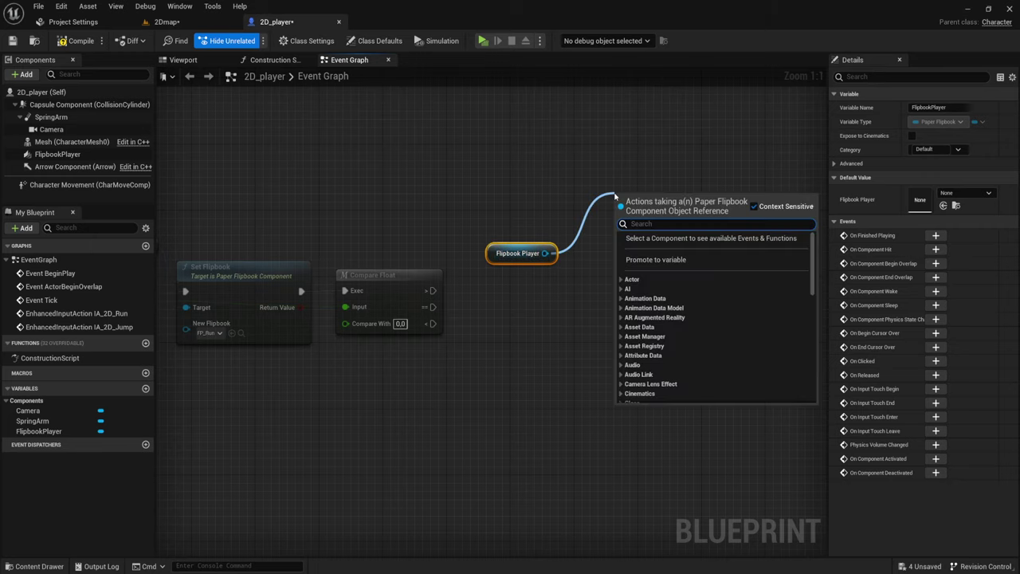
{"action": "type", "text": "set"}
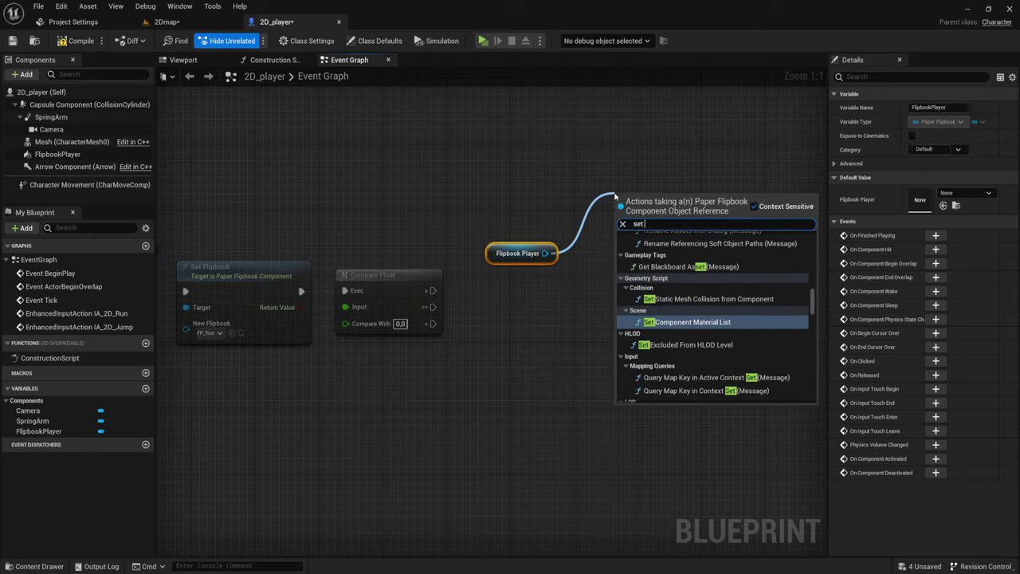
{"action": "type", "text": " rela"}
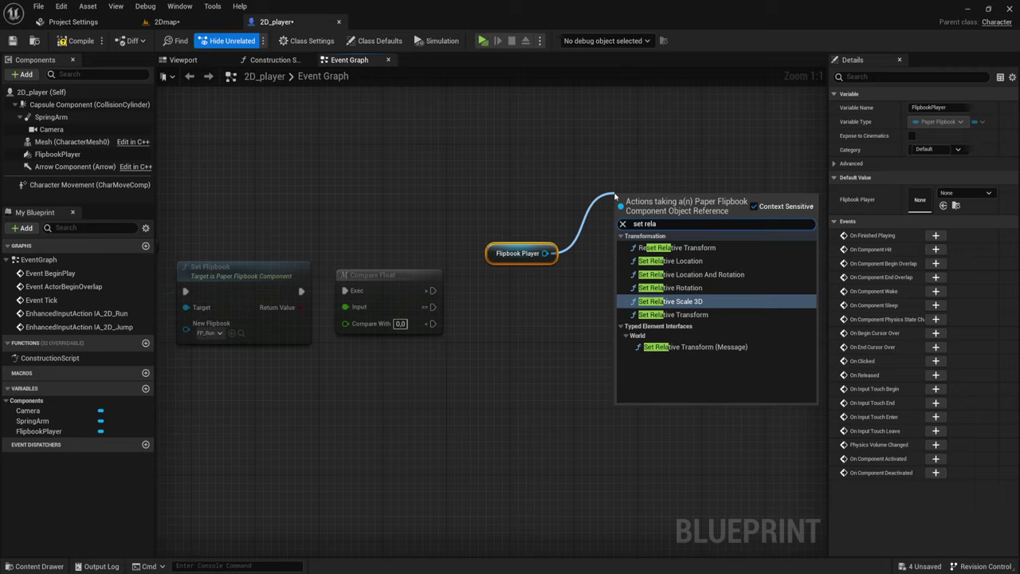
{"action": "left_click", "coordinate": [686, 287]}
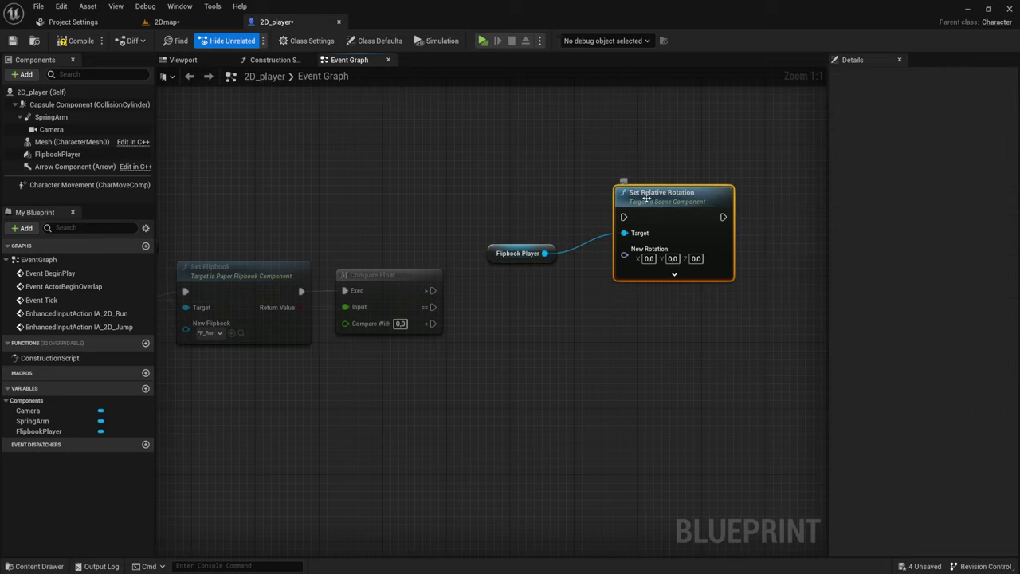
{"action": "left_click_drag", "start_coordinate": [622, 217], "coordinate": [431, 291]}
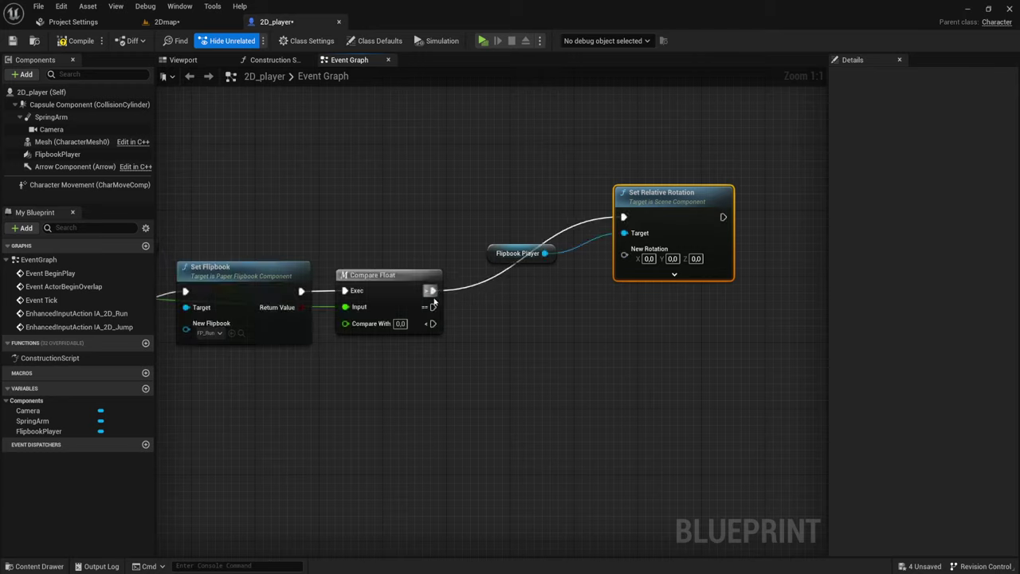
Duplicate it, run the copy from the less output, and target Flipbook Player
{"action": "key", "text": "ctrl+c"}
{"action": "key", "text": "ctrl+v"}
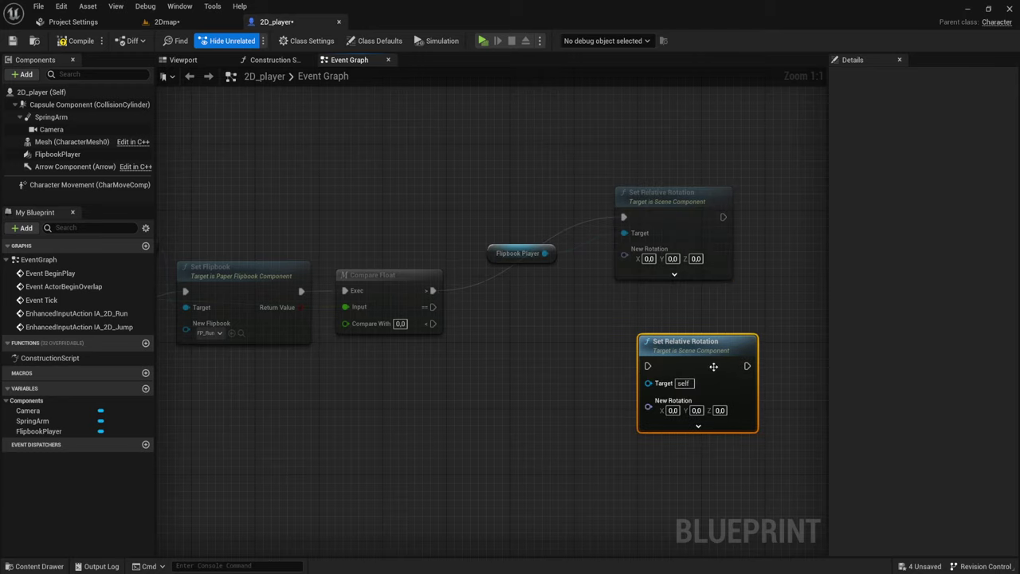
{"action": "left_click_drag", "start_coordinate": [616, 366], "coordinate": [433, 323]}
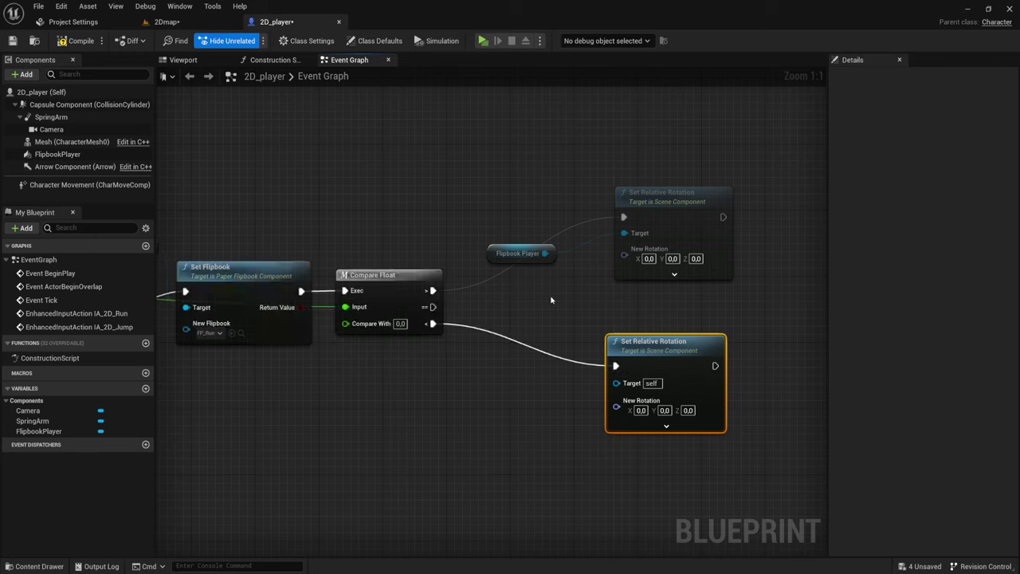
{"action": "left_click_drag", "start_coordinate": [544, 254], "coordinate": [616, 382]}
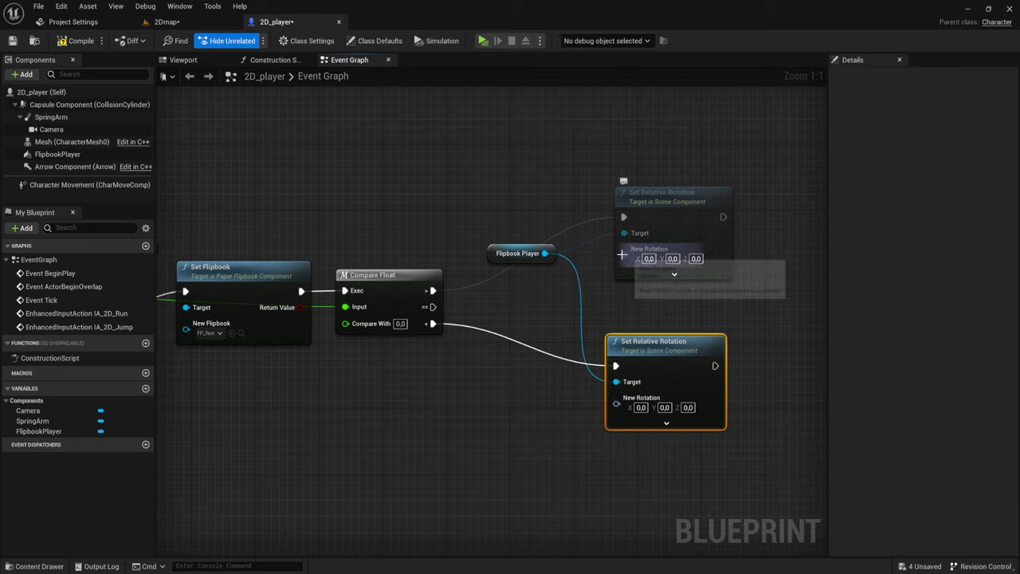
Add a Make Rotator feeding the upper Set Relative Rotation's rotation
{"action": "left_click_drag", "start_coordinate": [624, 255], "coordinate": [591, 288]}
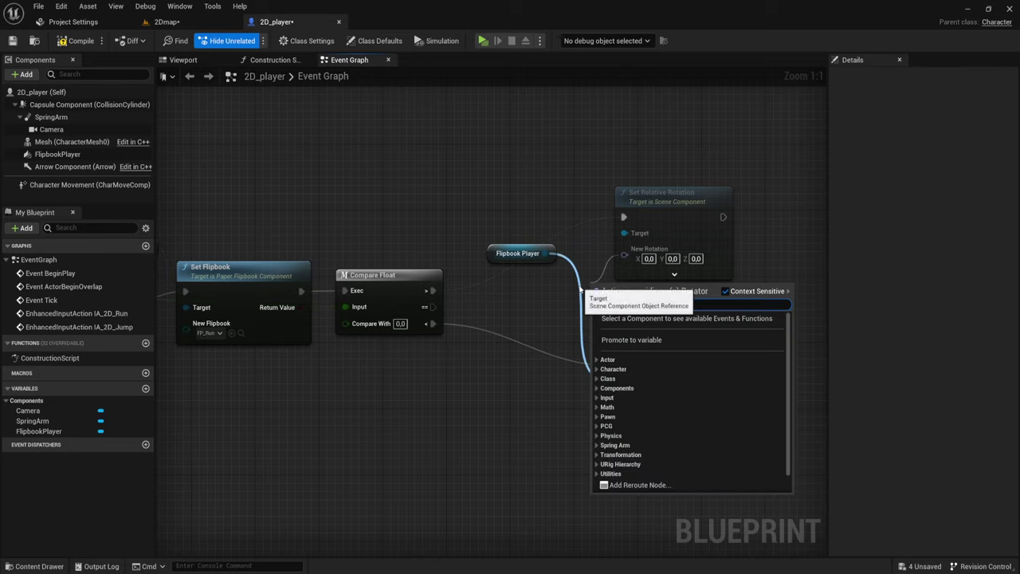
{"action": "type", "text": "ma"}
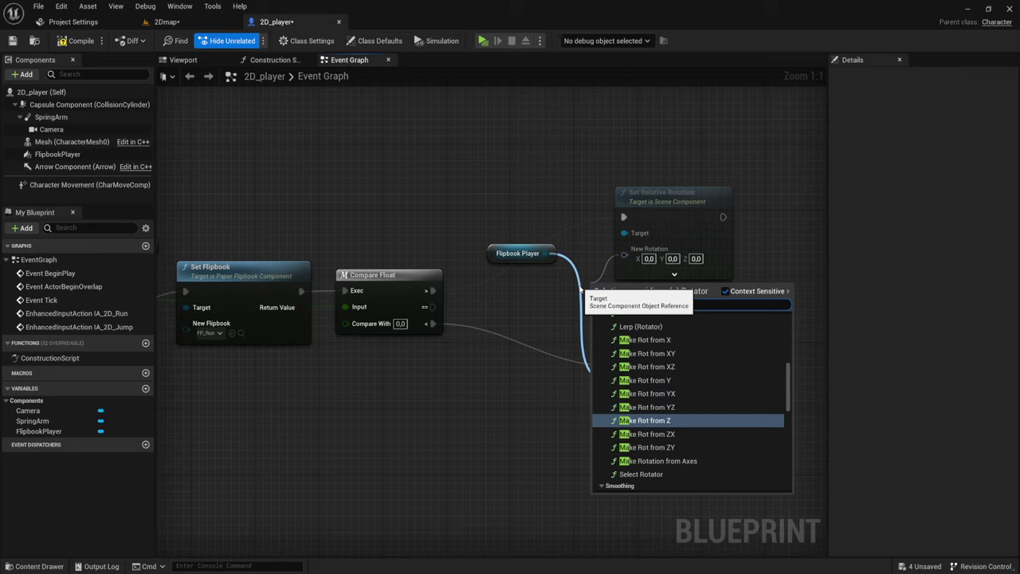
{"action": "scroll", "coordinate": [677, 388], "scroll_direction": "down", "scroll_amount": 2}
{"action": "scroll", "coordinate": [677, 389], "scroll_direction": "down", "scroll_amount": 3}
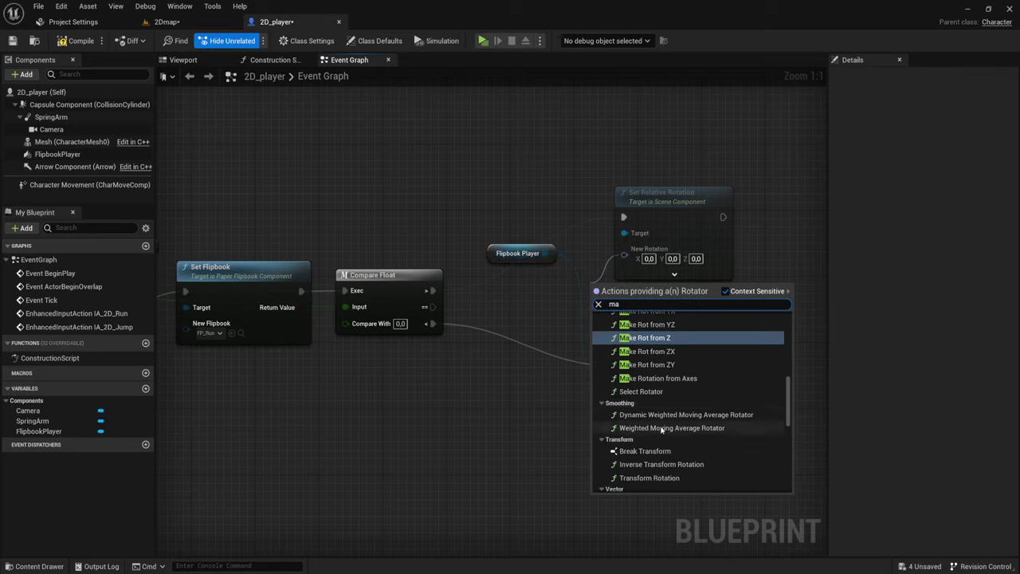
{"action": "scroll", "coordinate": [667, 429], "scroll_direction": "down", "scroll_amount": 2}
{"action": "scroll", "coordinate": [658, 436], "scroll_direction": "up", "scroll_amount": 2}
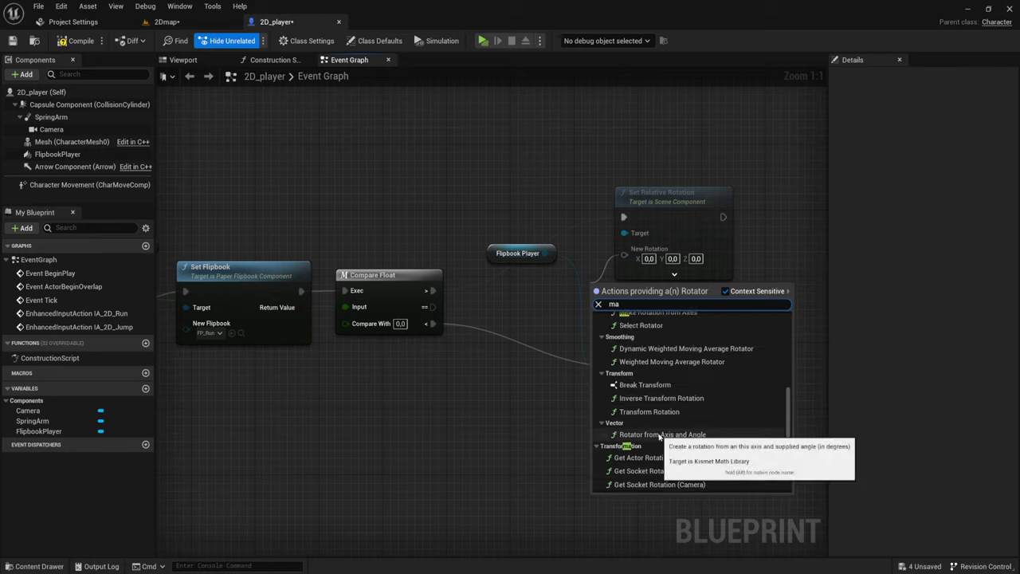
{"action": "type", "text": "ke ro"}
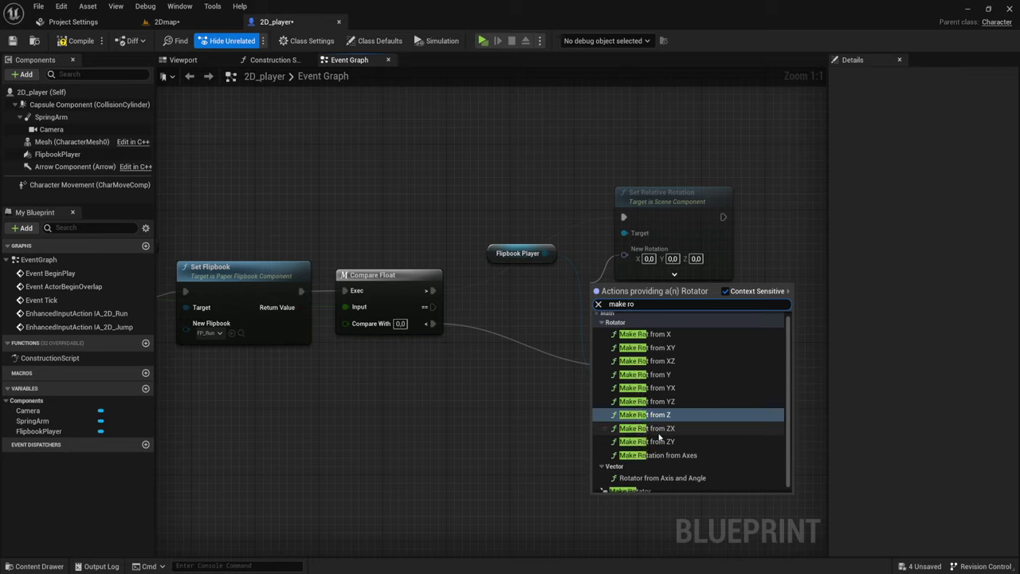
{"action": "scroll", "coordinate": [659, 438], "scroll_direction": "down", "scroll_amount": 1}
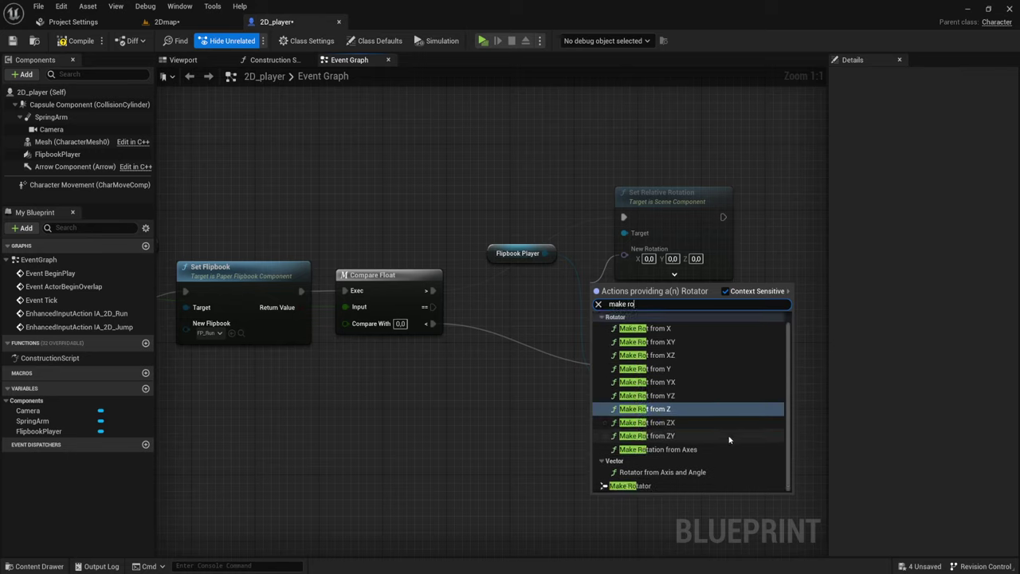
{"action": "left_click", "coordinate": [629, 485]}
{"action": "left_click_drag", "start_coordinate": [635, 288], "coordinate": [548, 289]}
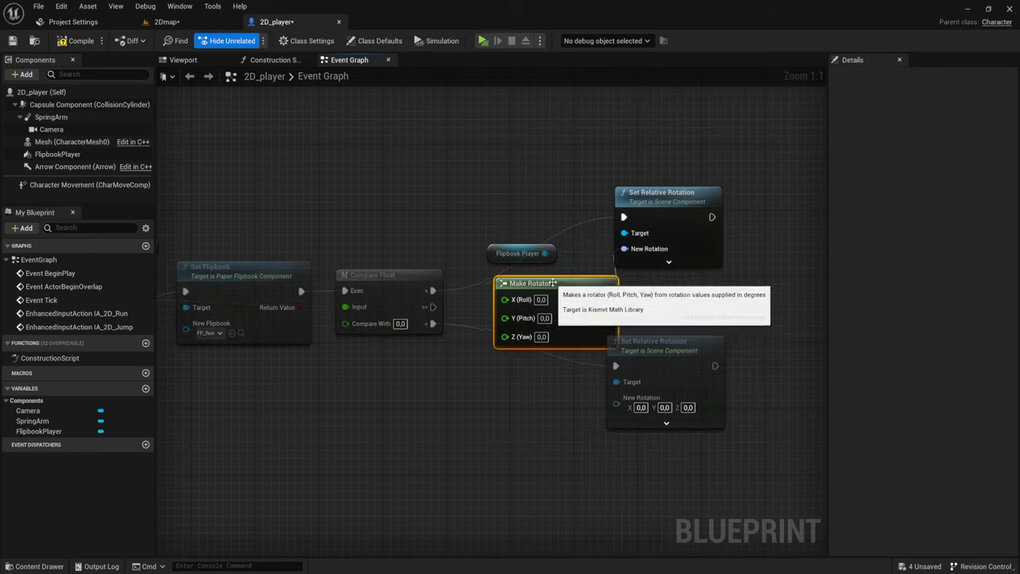
Duplicate the Make Rotator and feed the copy into the lower Set Relative Rotation
{"action": "key", "text": "ctrl+d"}
{"action": "left_click_drag", "start_coordinate": [607, 455], "coordinate": [617, 403]}
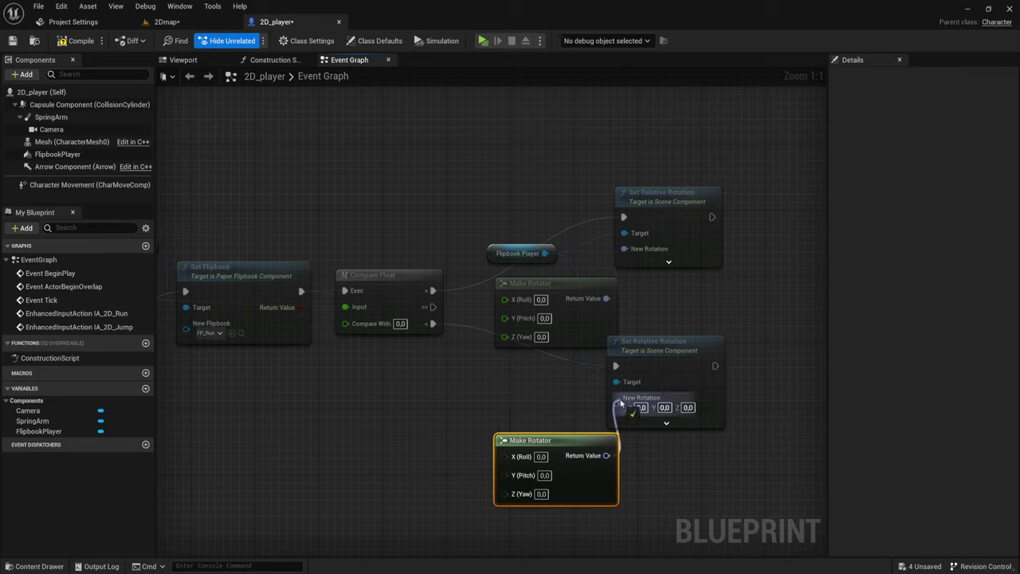
{"action": "left_click_drag", "start_coordinate": [573, 447], "coordinate": [557, 422]}
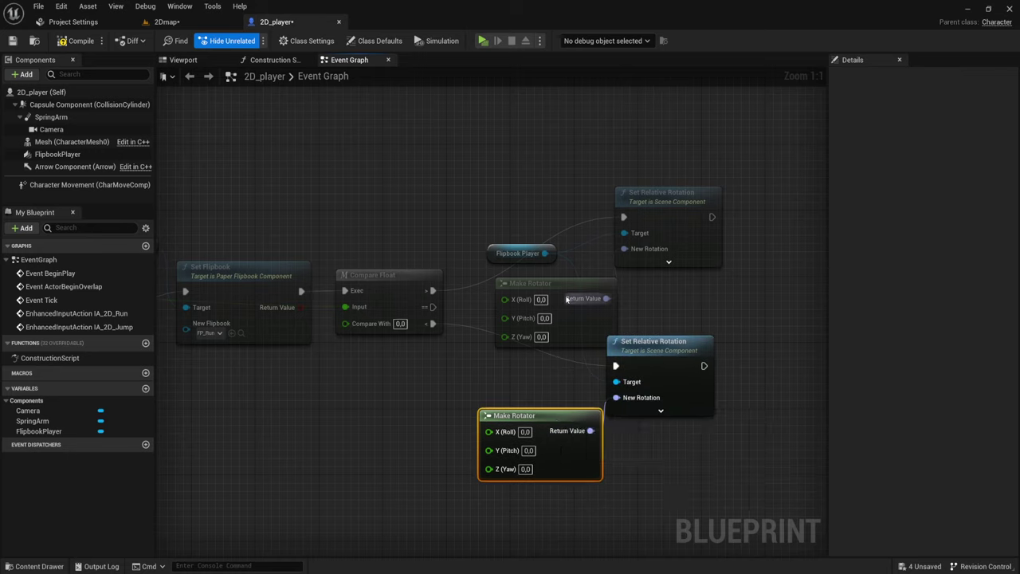
{"action": "left_click_drag", "start_coordinate": [563, 319], "coordinate": [546, 302]}
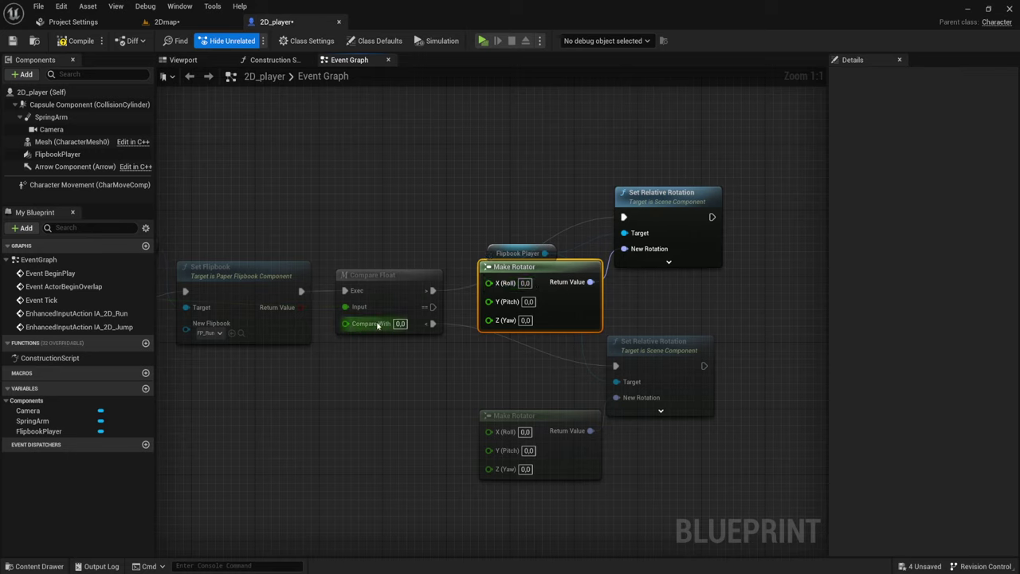
{"action": "left_click_drag", "start_coordinate": [421, 179], "coordinate": [690, 263]}
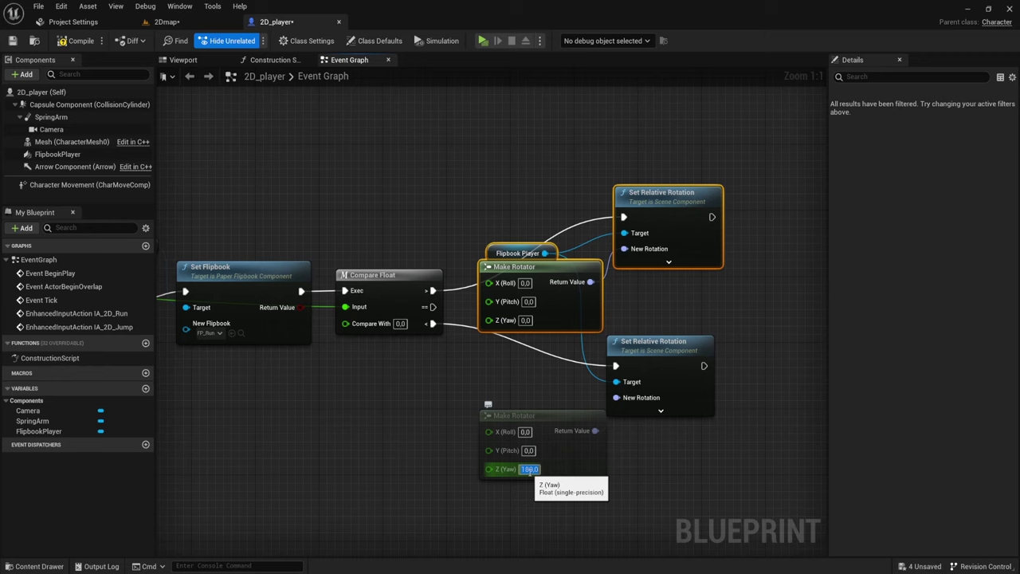
Set the lower Make Rotator's yaw to 180 and tidy the surrounding nodes
{"action": "left_click", "coordinate": [558, 418]}
{"action": "left_click_drag", "start_coordinate": [590, 418], "coordinate": [573, 406]}
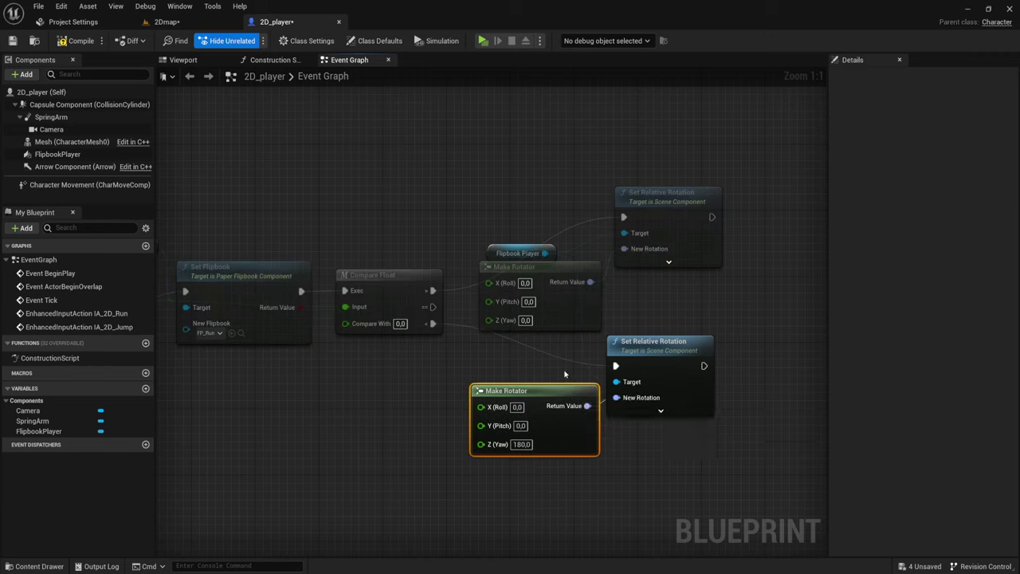
{"action": "left_click_drag", "start_coordinate": [520, 247], "coordinate": [498, 344]}
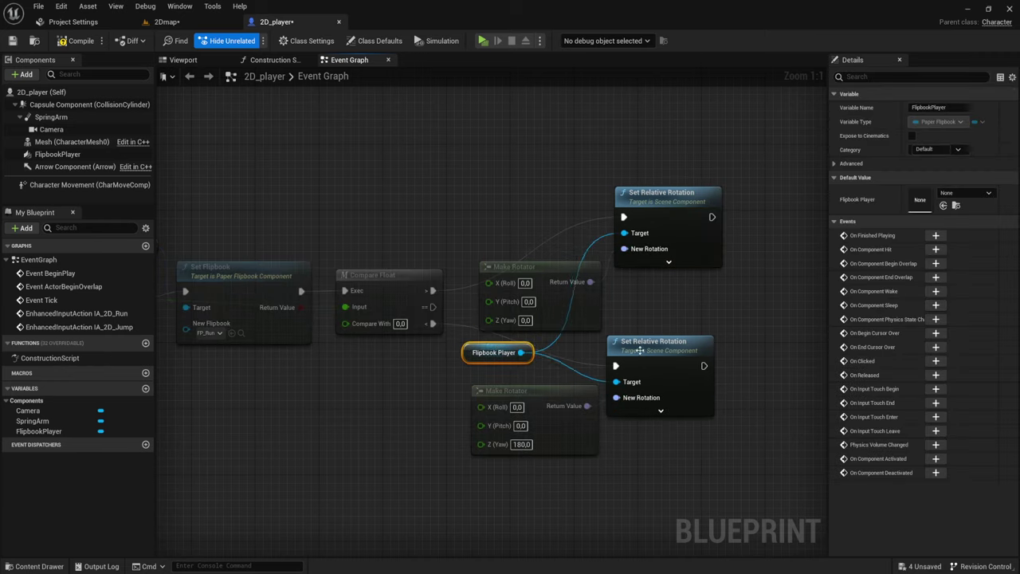
{"action": "left_click", "coordinate": [646, 299]}
{"action": "scroll", "coordinate": [561, 330], "scroll_direction": "down", "scroll_amount": 2}
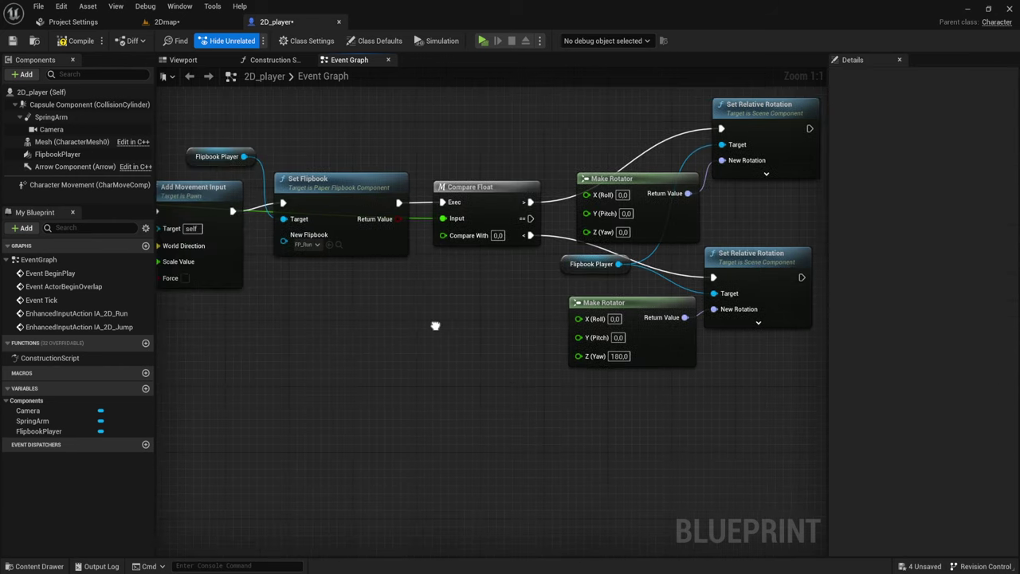
{"action": "scroll", "coordinate": [360, 382], "scroll_direction": "up", "scroll_amount": 2}
{"action": "right_click_drag", "start_coordinate": [277, 393], "coordinate": [322, 389]}
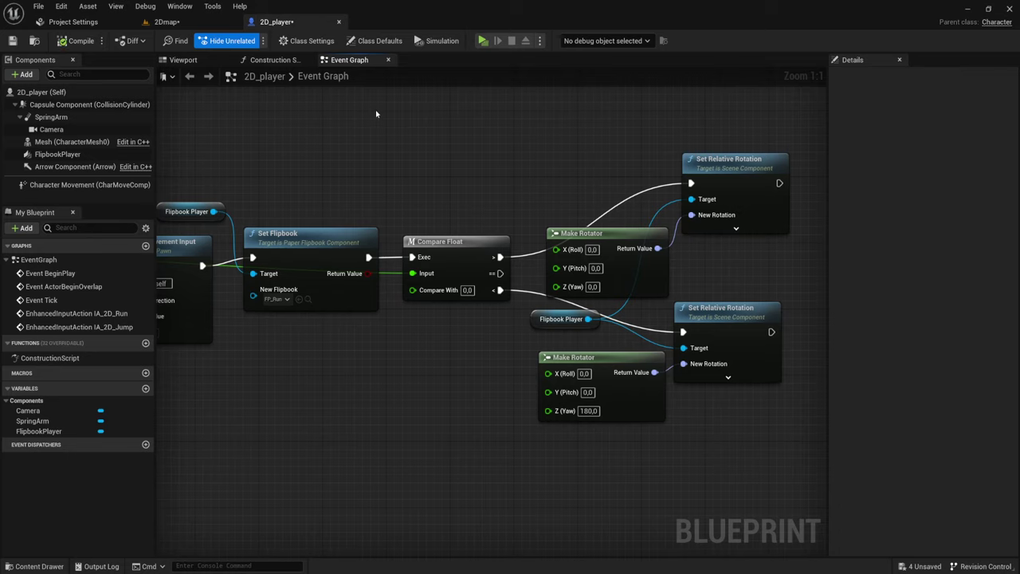
{"action": "scroll", "coordinate": [478, 395], "scroll_direction": "down", "scroll_amount": 1}
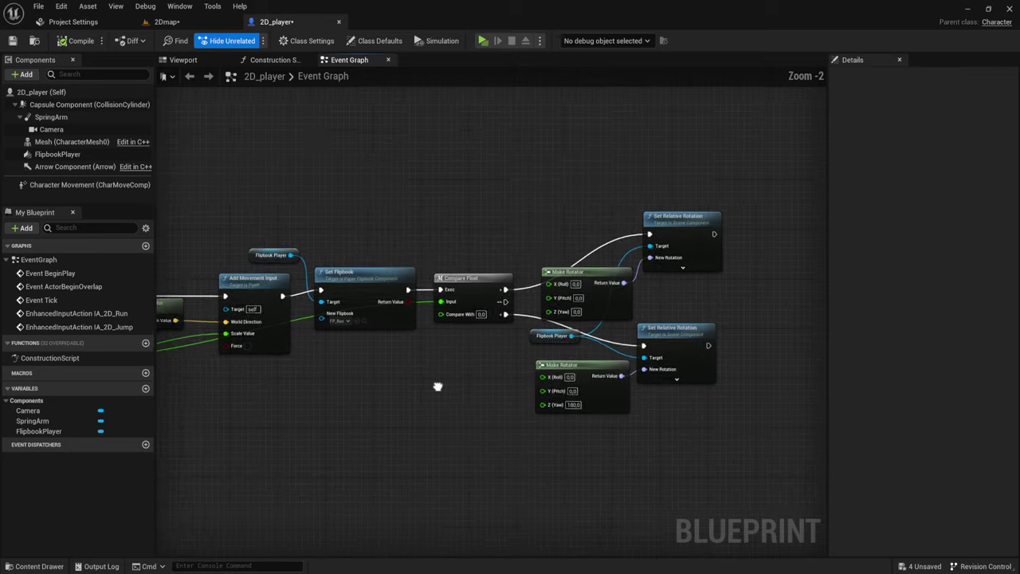
{"action": "scroll", "coordinate": [437, 387], "scroll_direction": "down", "scroll_amount": 1}
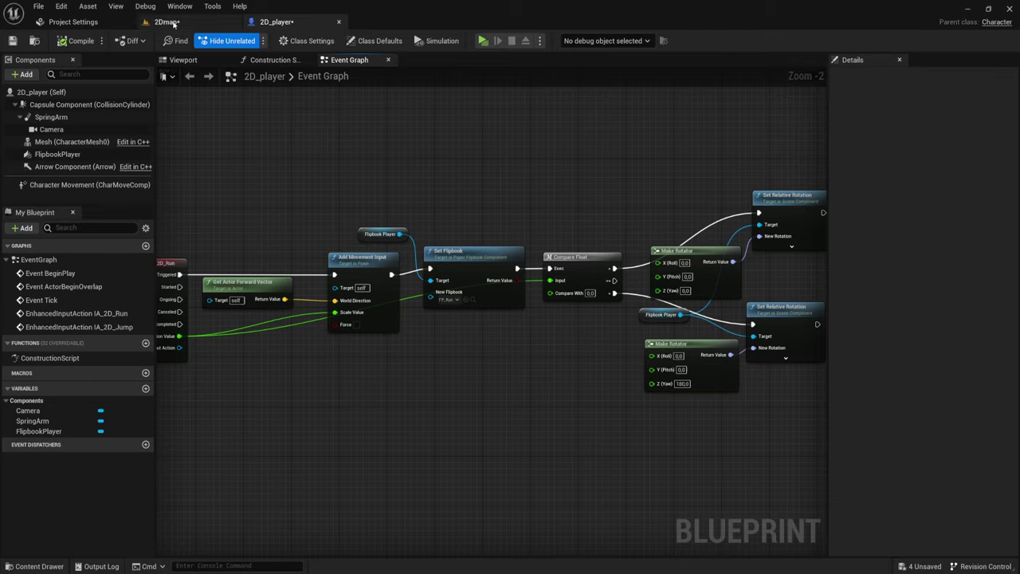
{"action": "left_click", "coordinate": [199, 22]}
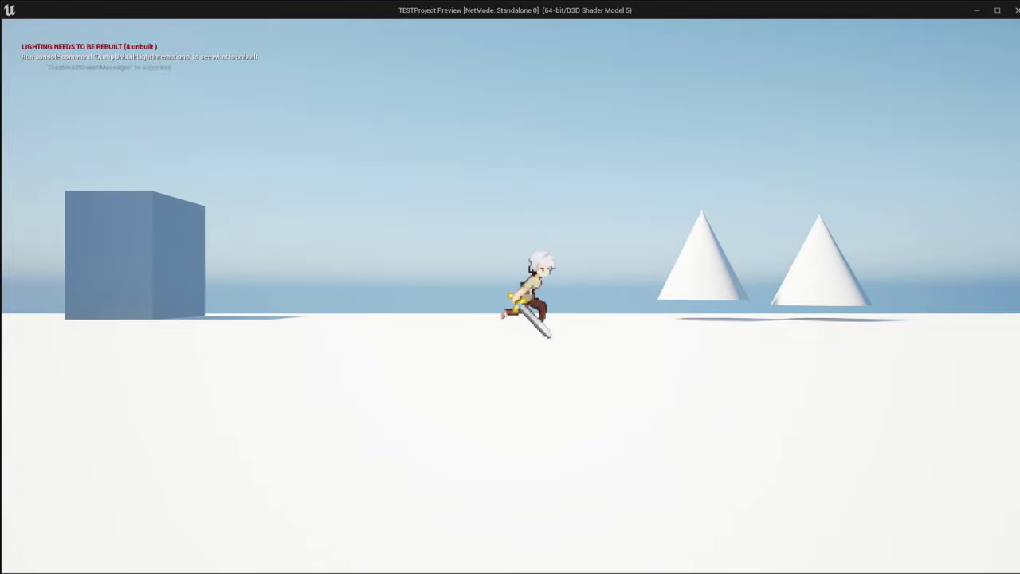
{"action": "key", "text": "a"}
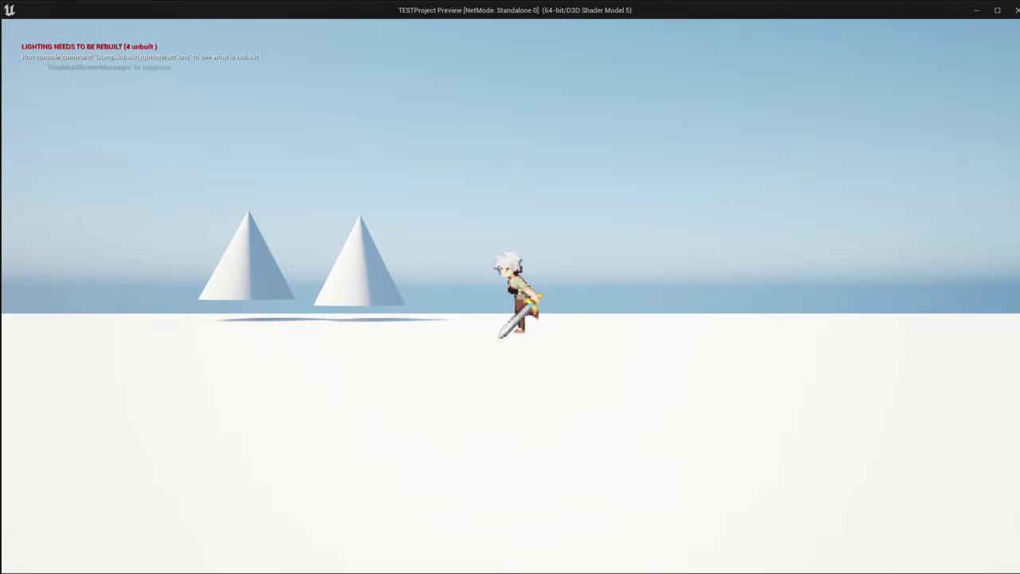
{"action": "key", "text": "d"}
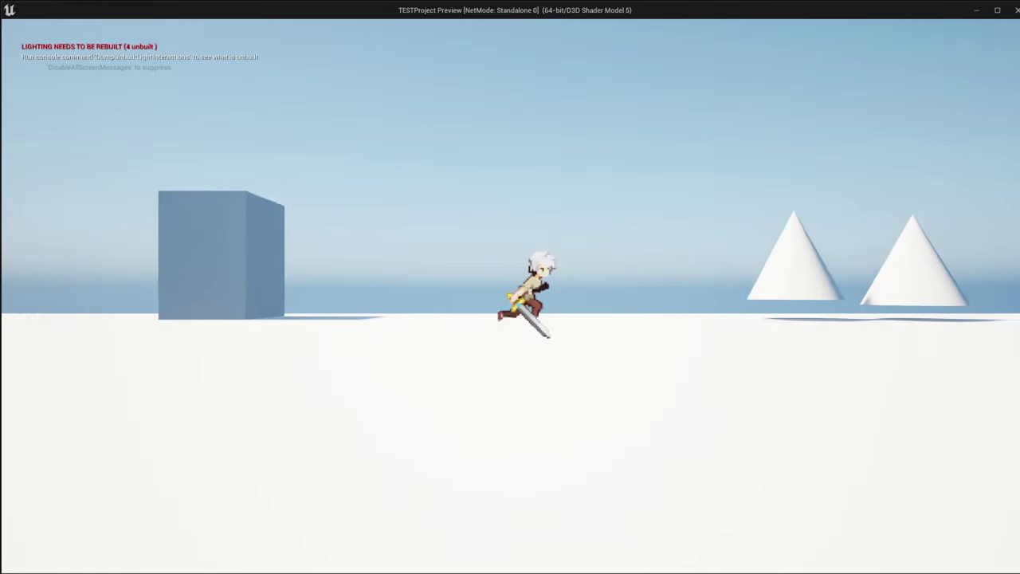
{"action": "key", "text": "a"}
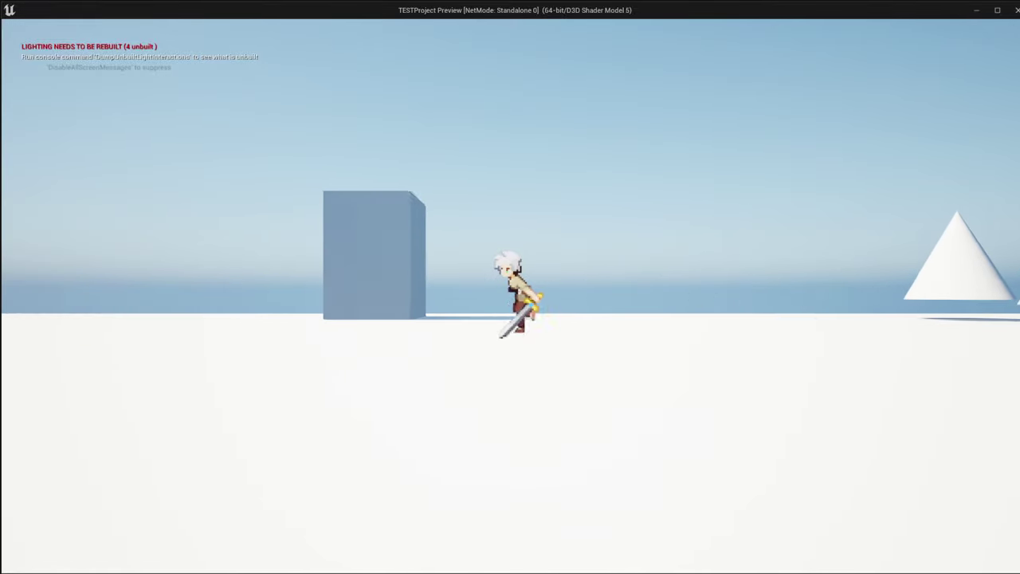
{"action": "key", "text": "Escape"}
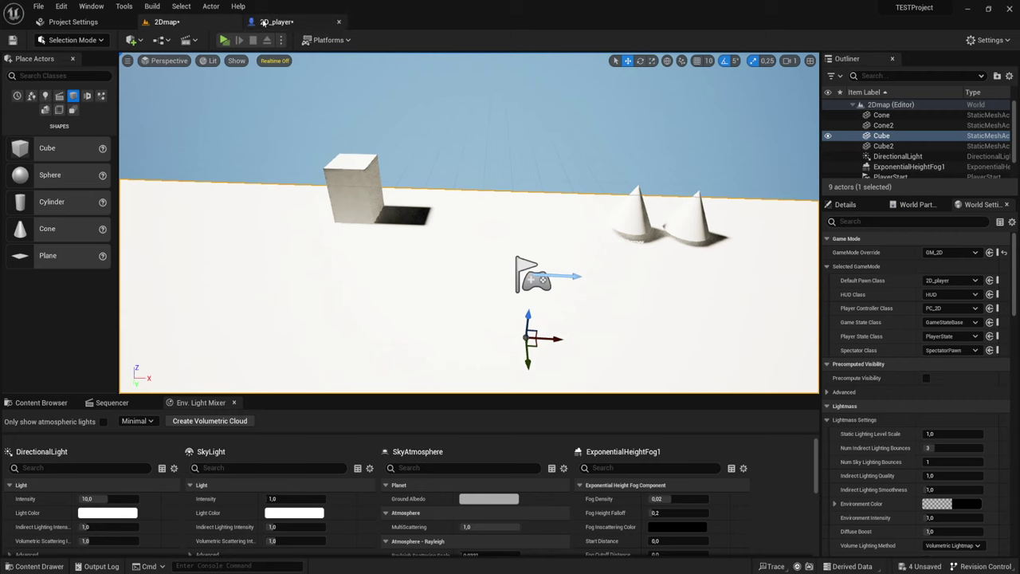
{"action": "left_click", "coordinate": [263, 22]}
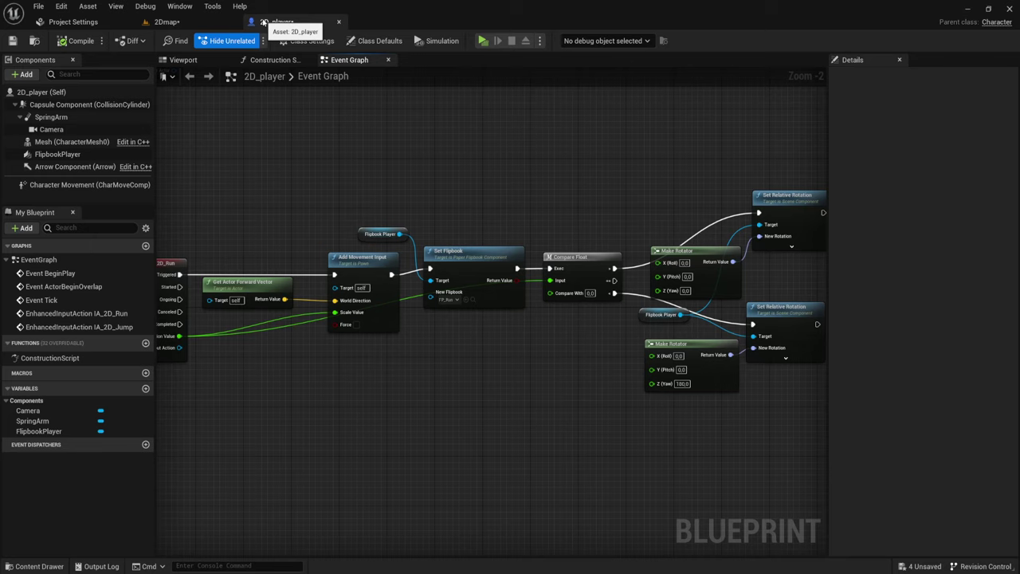
Paste a copy of Flipbook Player and Set Flipbook set to FB_Idle, driven by IA_2D_Run Completed
{"action": "right_click_drag", "start_coordinate": [327, 349], "coordinate": [421, 262]}
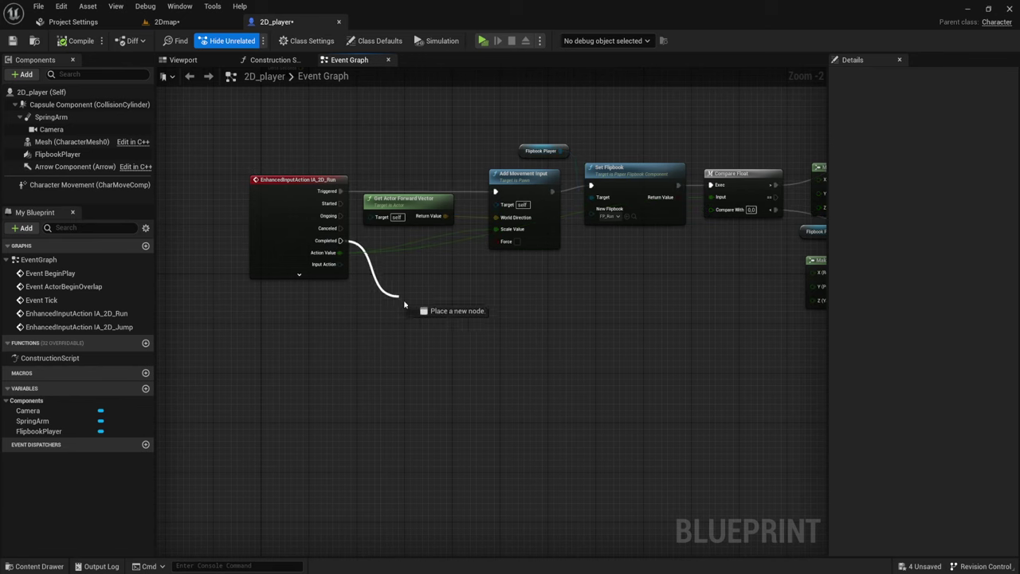
{"action": "left_click_drag", "start_coordinate": [338, 242], "coordinate": [447, 327]}
{"action": "scroll", "coordinate": [447, 326], "scroll_direction": "up", "scroll_amount": 2}
{"action": "left_click", "coordinate": [485, 274]}
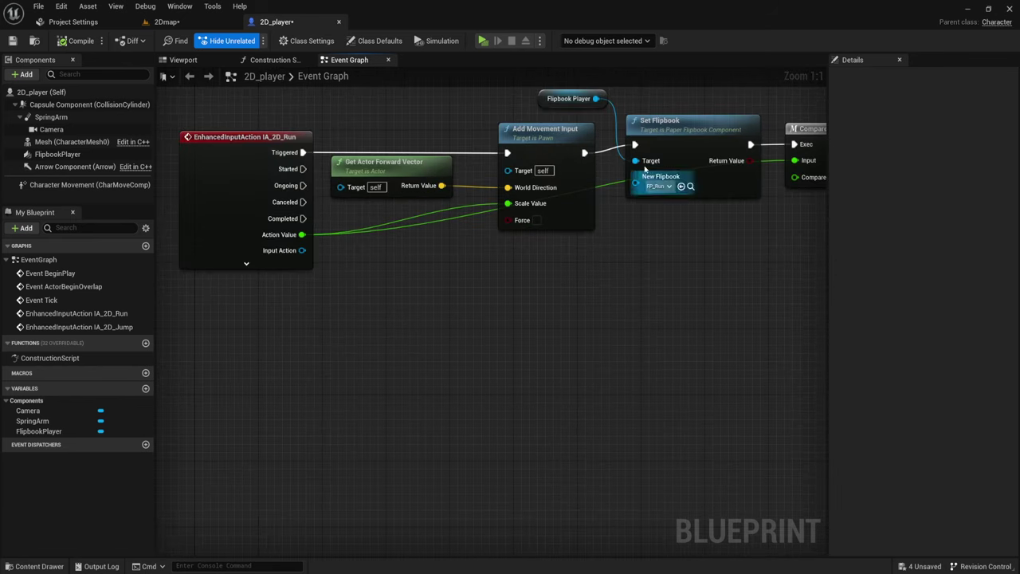
{"action": "left_click_drag", "start_coordinate": [642, 117], "coordinate": [597, 95]}
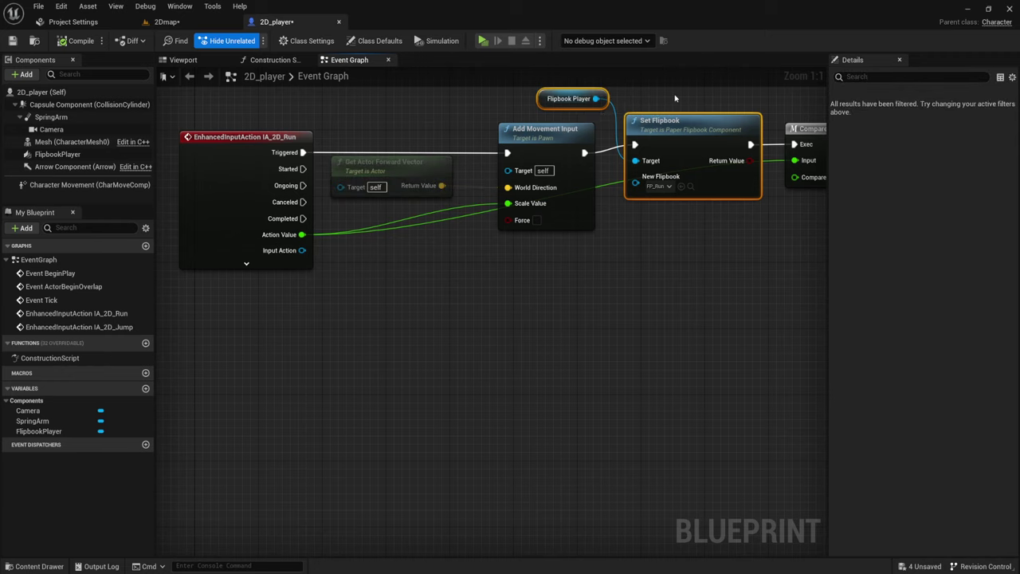
{"action": "key", "text": "ctrl+v"}
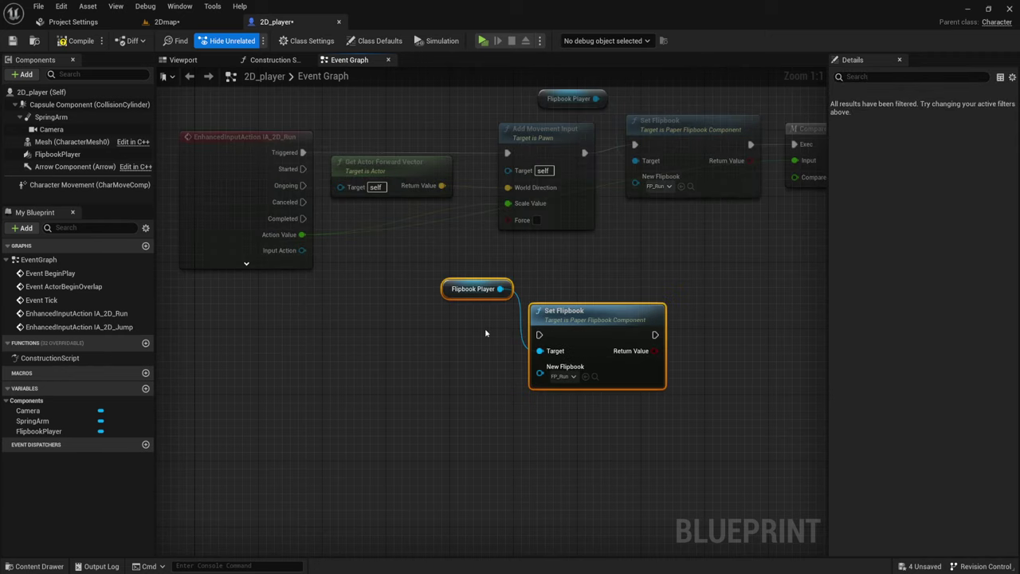
{"action": "left_click", "coordinate": [568, 377]}
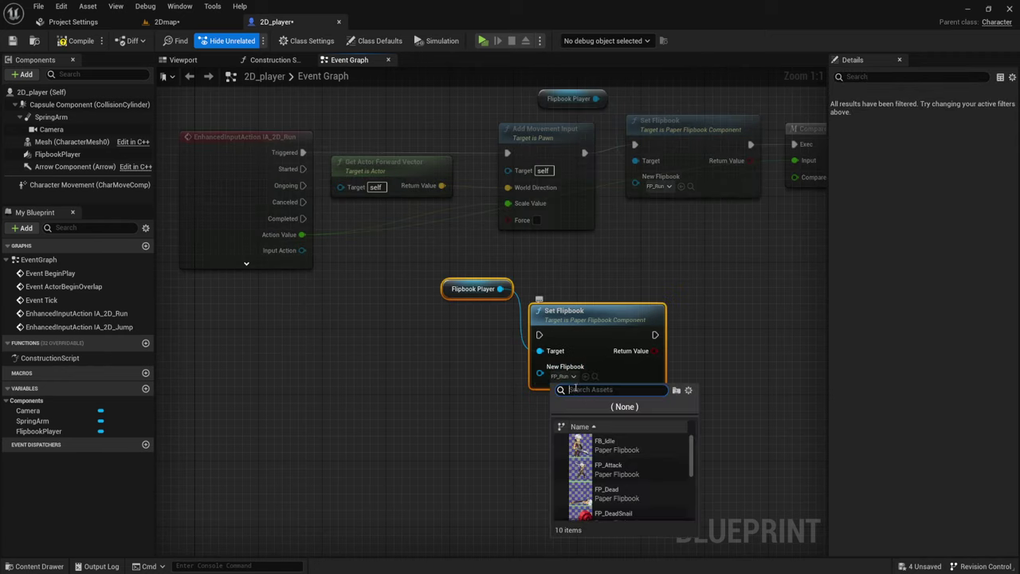
{"action": "left_click", "coordinate": [604, 444]}
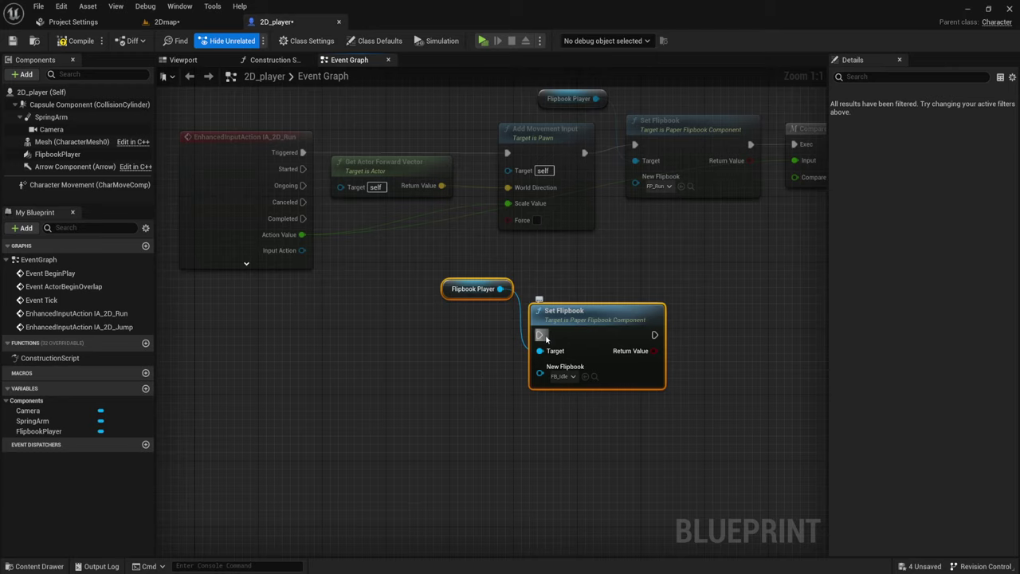
{"action": "left_click_drag", "start_coordinate": [538, 335], "coordinate": [303, 218]}
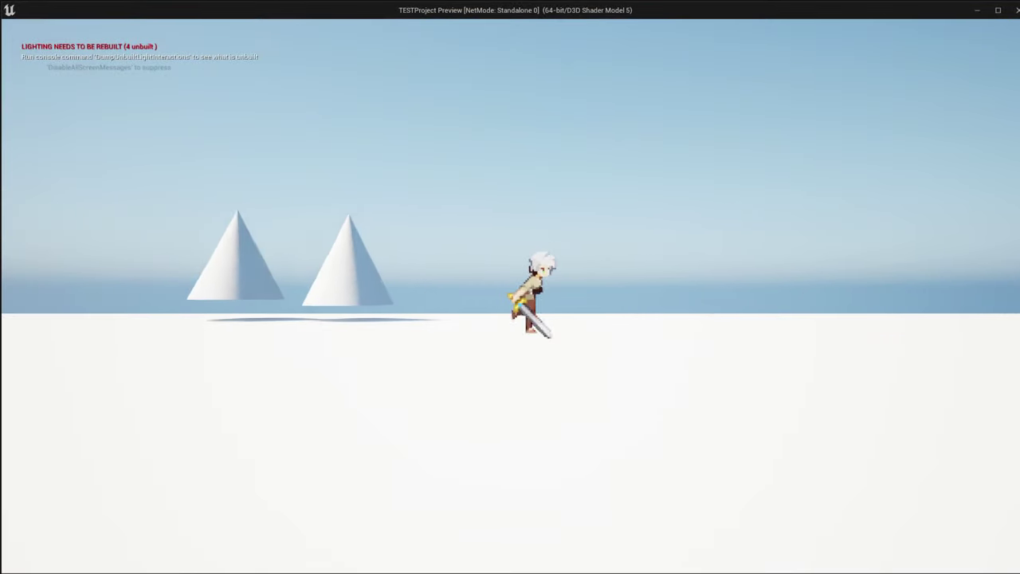
{"action": "key", "text": "a"}
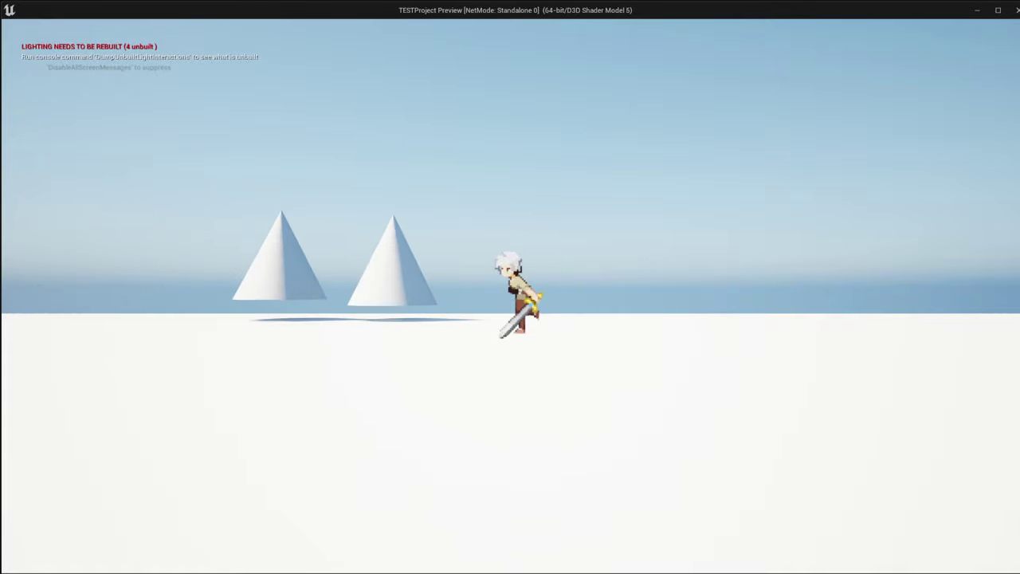
{"action": "key", "text": "d"}
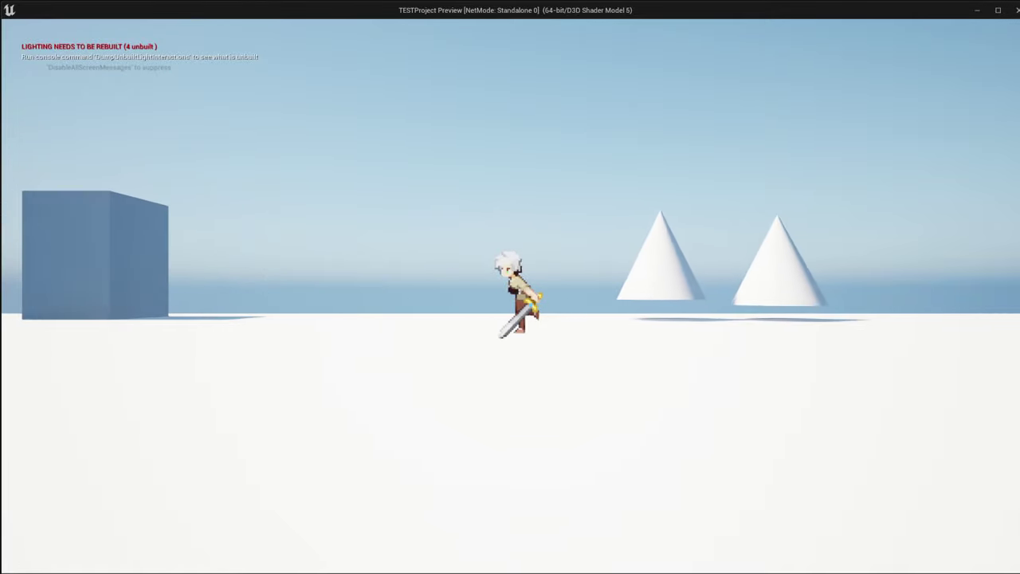
{"action": "key", "text": "d"}
{"action": "key", "text": "a"}
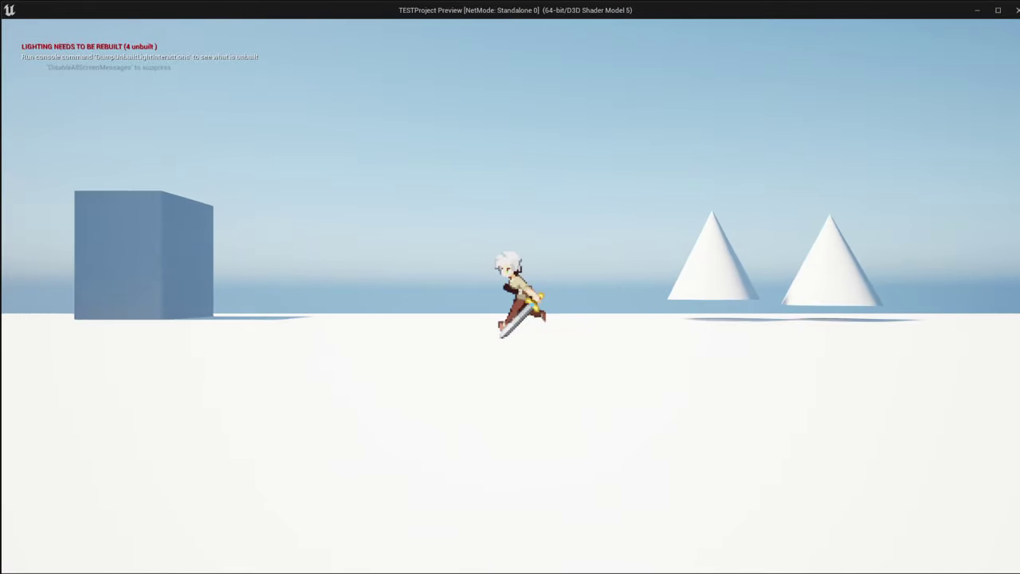
{"action": "key", "text": "a"}
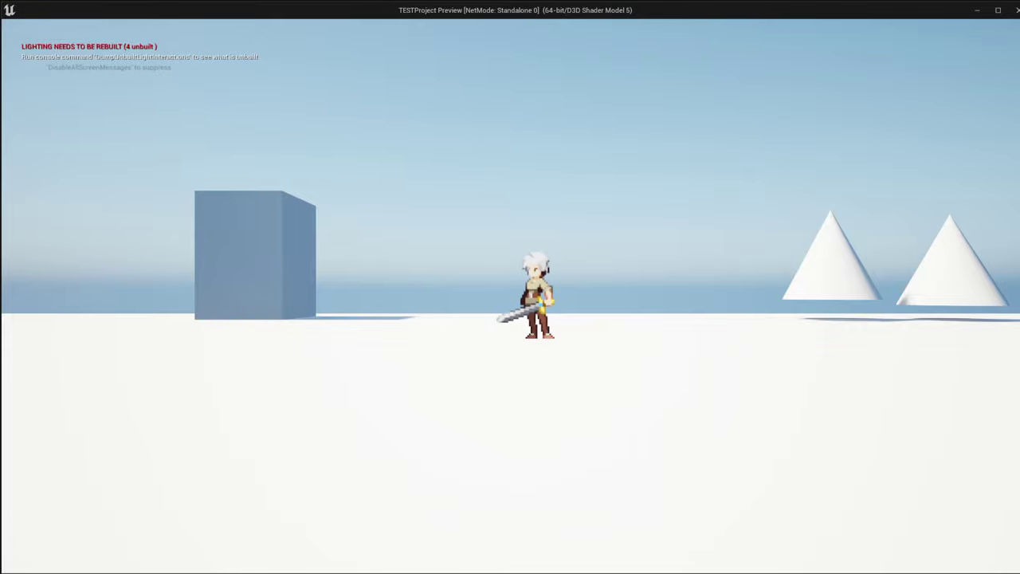
{"action": "key", "text": "d"}
Close the preview, move the idle flipbook nodes up, and frame the IA_2D_Jump event
{"action": "key", "text": "Escape"}
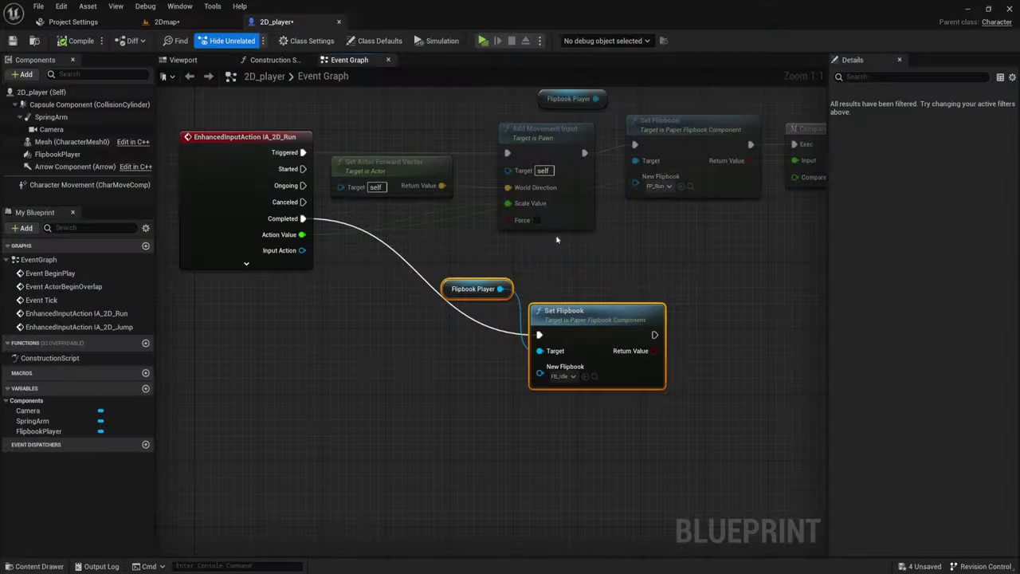
{"action": "scroll", "coordinate": [539, 217], "scroll_direction": "down", "scroll_amount": 1}
{"action": "mouse_move", "coordinate": [456, 239]}
{"action": "left_mouse_down"}
{"action": "mouse_move", "coordinate": [553, 337]}
{"action": "mouse_move", "coordinate": [571, 293]}
{"action": "left_mouse_up"}
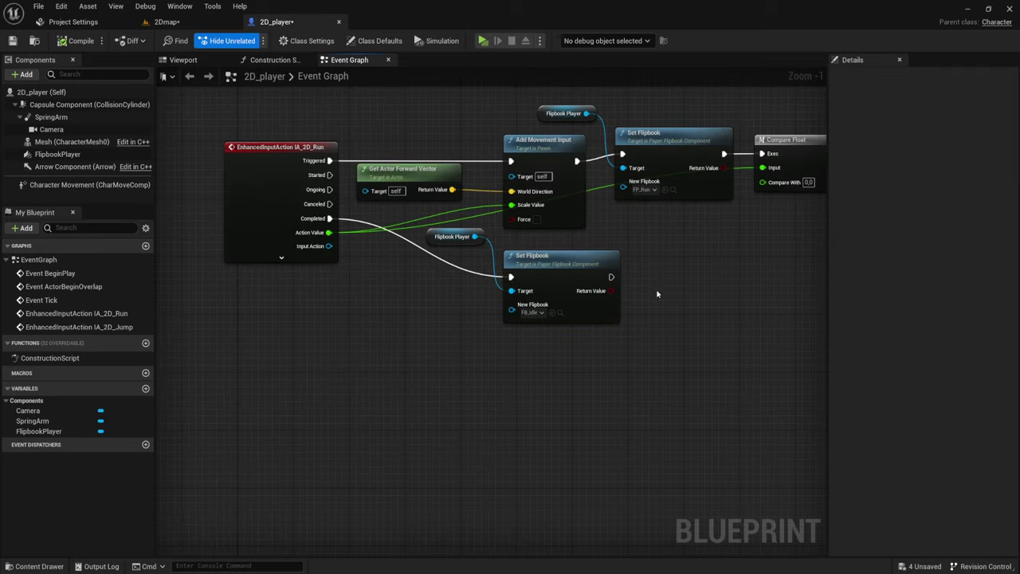
{"action": "right_click_drag", "start_coordinate": [572, 294], "coordinate": [633, 244]}
{"action": "right_click_drag", "start_coordinate": [507, 425], "coordinate": [491, 325]}
{"action": "scroll", "coordinate": [491, 326], "scroll_direction": "up", "scroll_amount": 1}
{"action": "scroll", "coordinate": [491, 326], "scroll_direction": "down", "scroll_amount": 1}
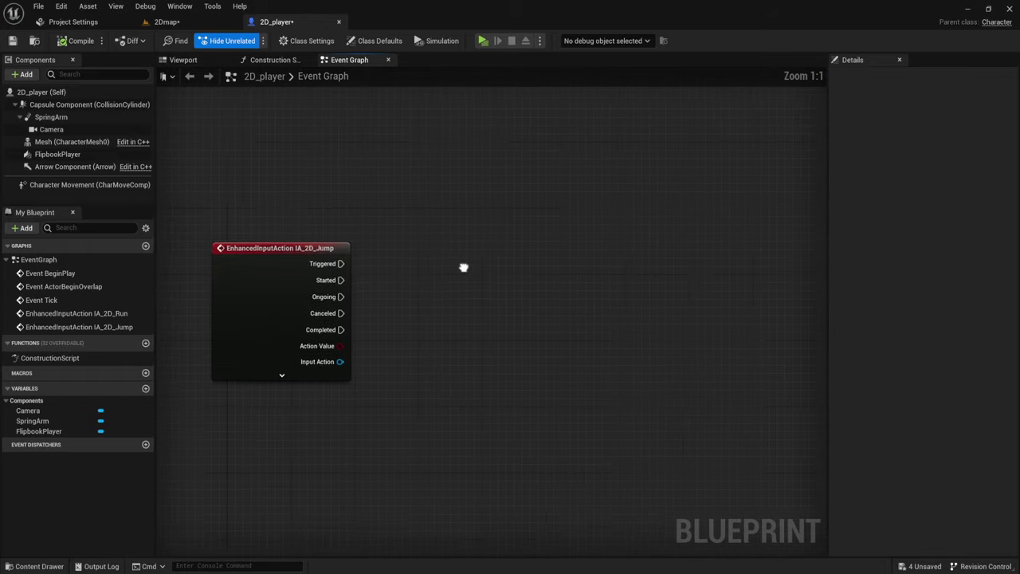
{"action": "right_click_drag", "start_coordinate": [462, 266], "coordinate": [403, 257]}
{"action": "left_click_drag", "start_coordinate": [832, 193], "coordinate": [891, 193]}
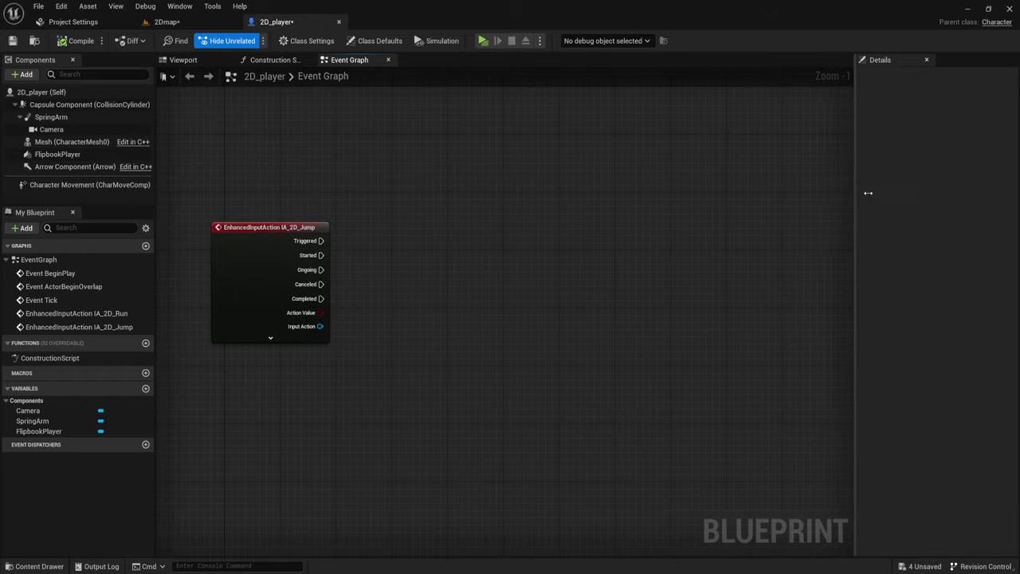
{"action": "mouse_move", "coordinate": [411, 305]}
{"action": "right_mouse_down"}
{"action": "mouse_move", "coordinate": [460, 342]}
{"action": "mouse_move", "coordinate": [416, 290]}
{"action": "right_mouse_up"}
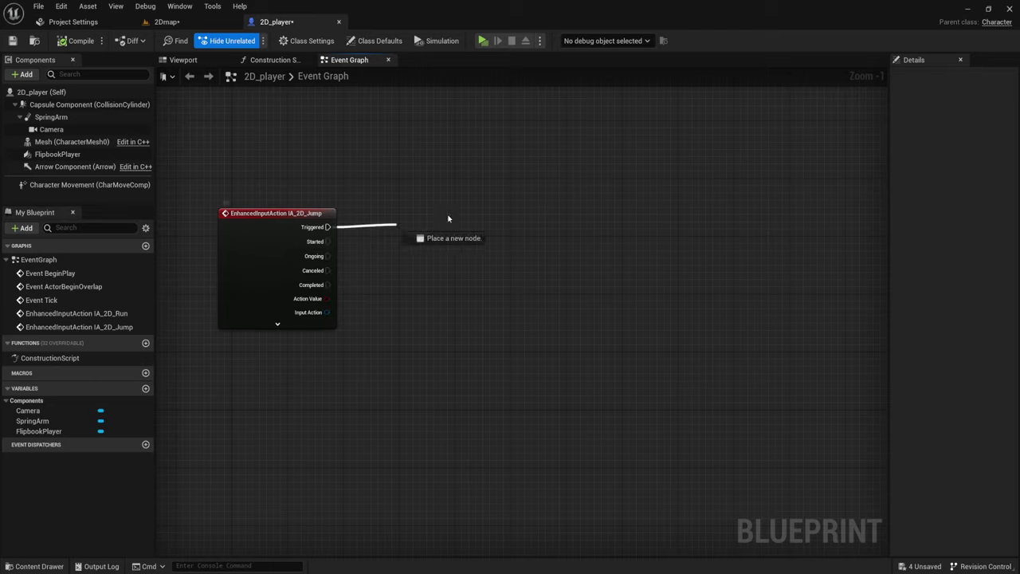
Add a Jump node fired by IA_2D_Jump's Triggered output
{"action": "left_click_drag", "start_coordinate": [328, 227], "coordinate": [484, 208]}
{"action": "left_click", "coordinate": [414, 245]}
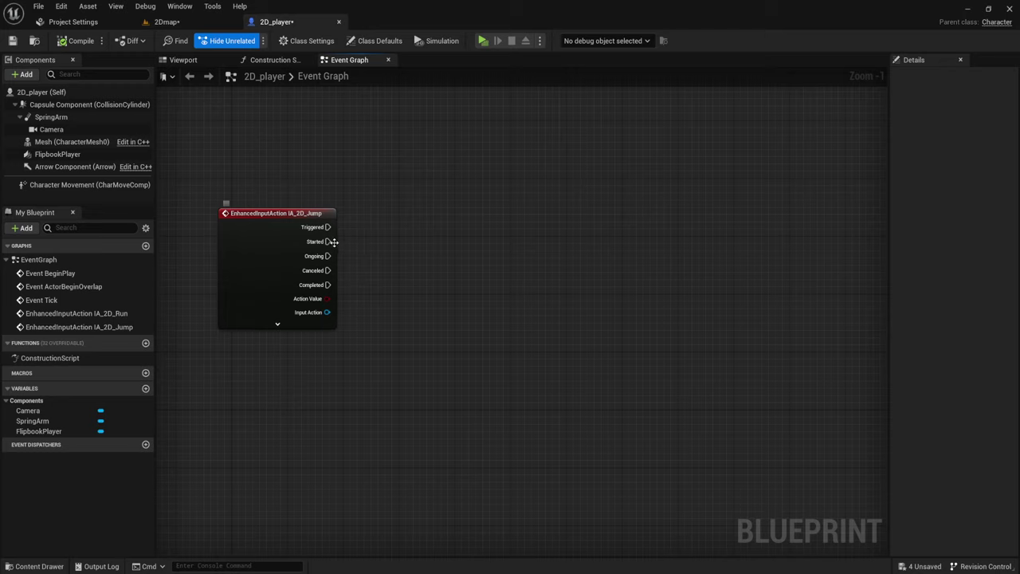
{"action": "left_click_drag", "start_coordinate": [328, 227], "coordinate": [426, 223]}
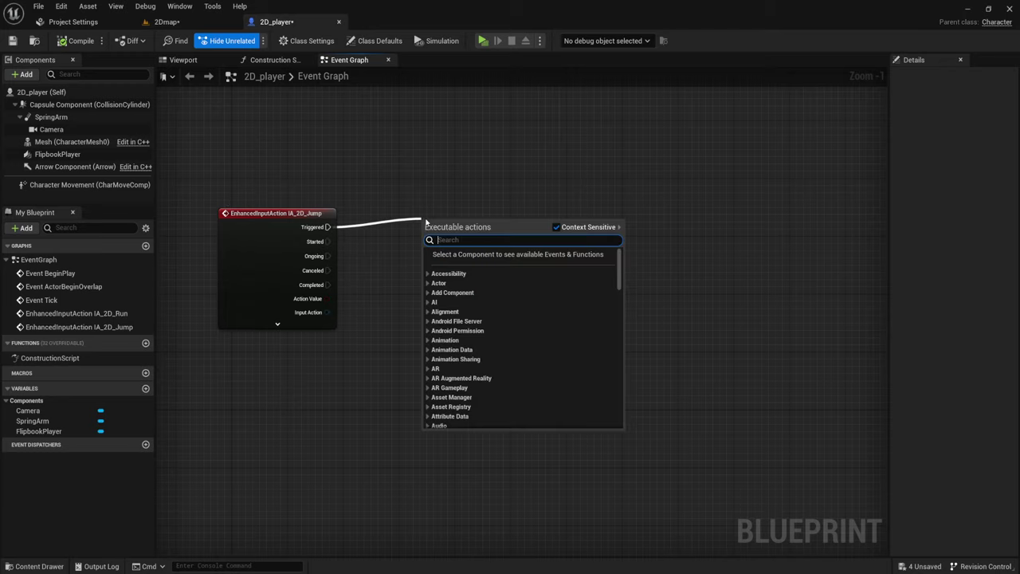
{"action": "type", "text": "jump"}
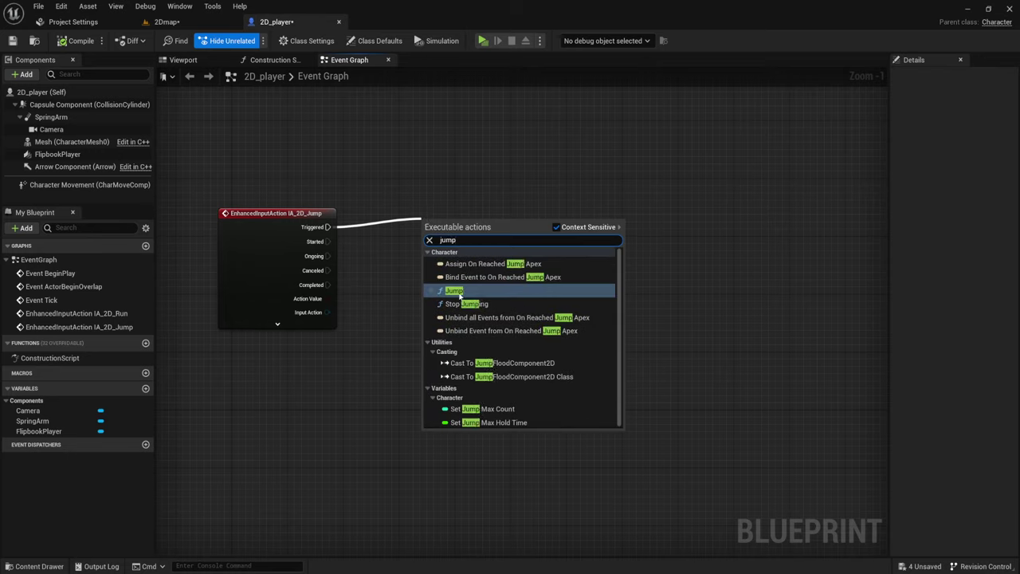
{"action": "left_click", "coordinate": [466, 292]}
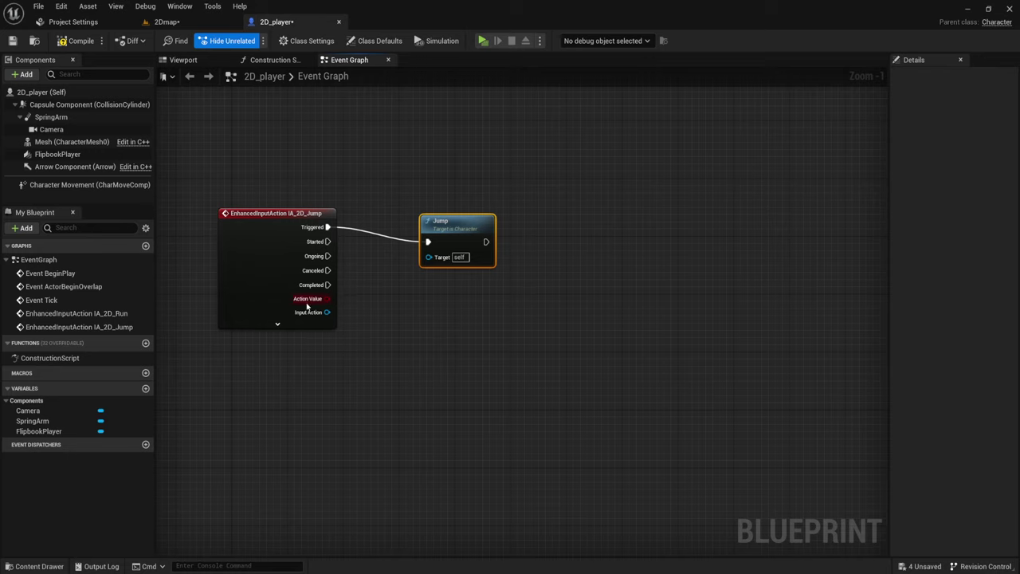
Add Stop Jumping on the Completed output and arrange both nodes beside the event
{"action": "left_click_drag", "start_coordinate": [327, 284], "coordinate": [367, 315]}
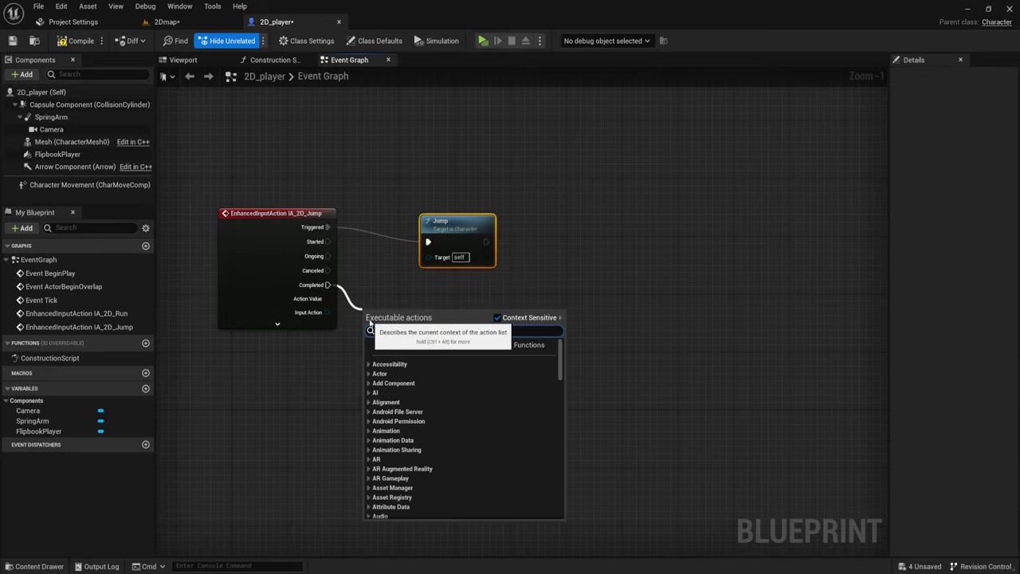
{"action": "type", "text": "stop"}
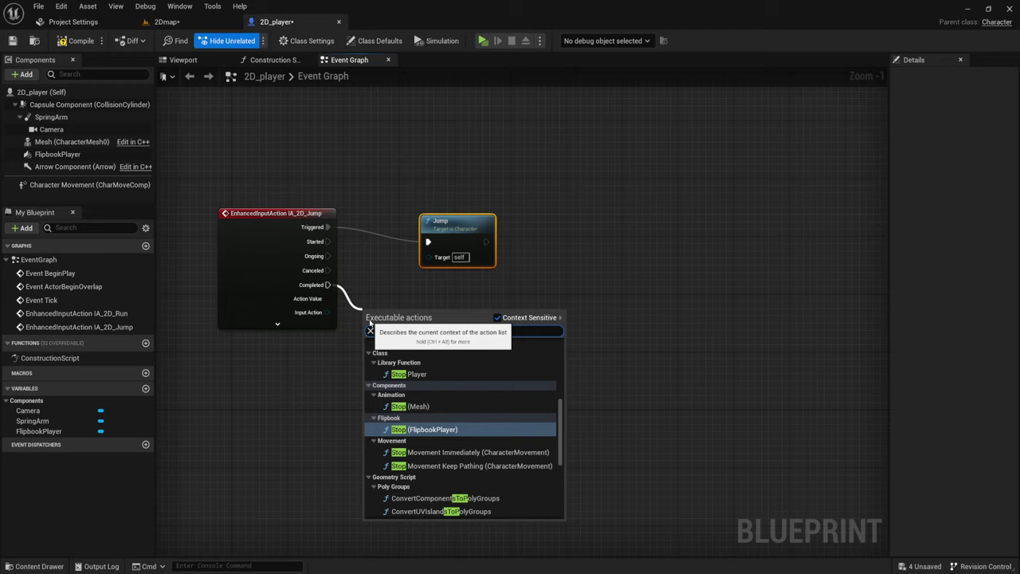
{"action": "scroll", "coordinate": [454, 421], "scroll_direction": "up", "scroll_amount": 3}
{"action": "left_click", "coordinate": [413, 451]}
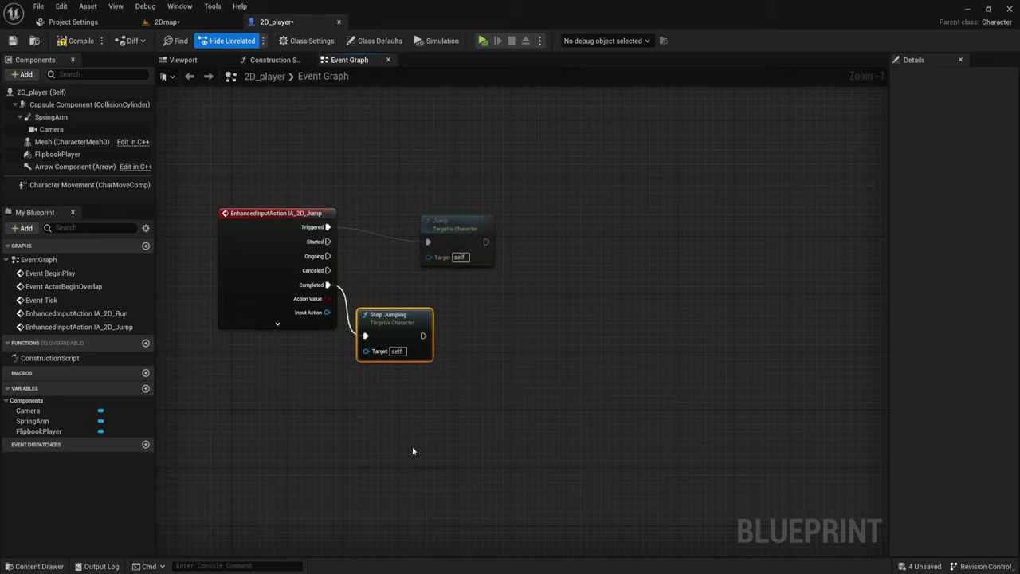
{"action": "left_click_drag", "start_coordinate": [414, 335], "coordinate": [428, 306]}
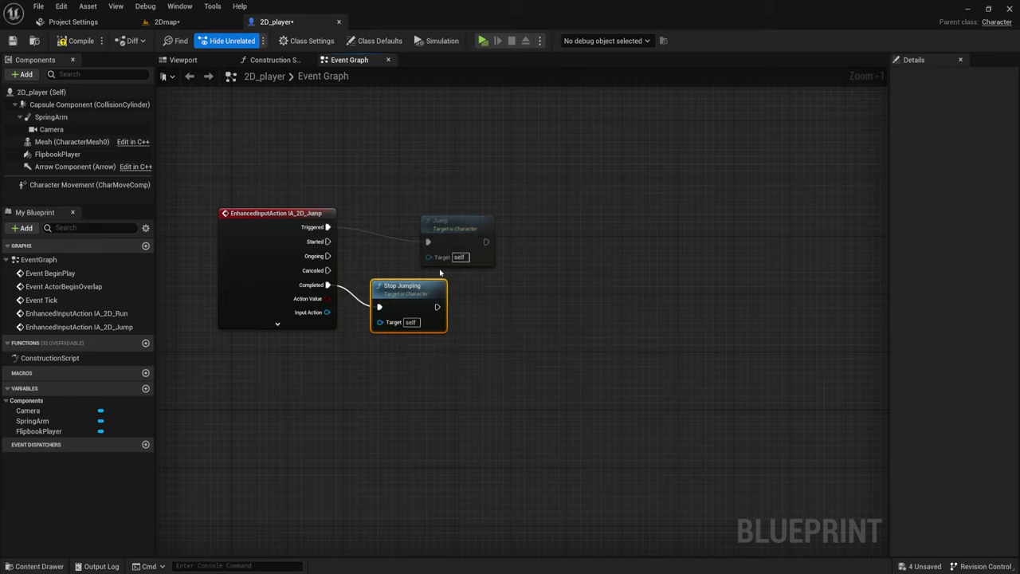
{"action": "left_click_drag", "start_coordinate": [457, 236], "coordinate": [407, 221]}
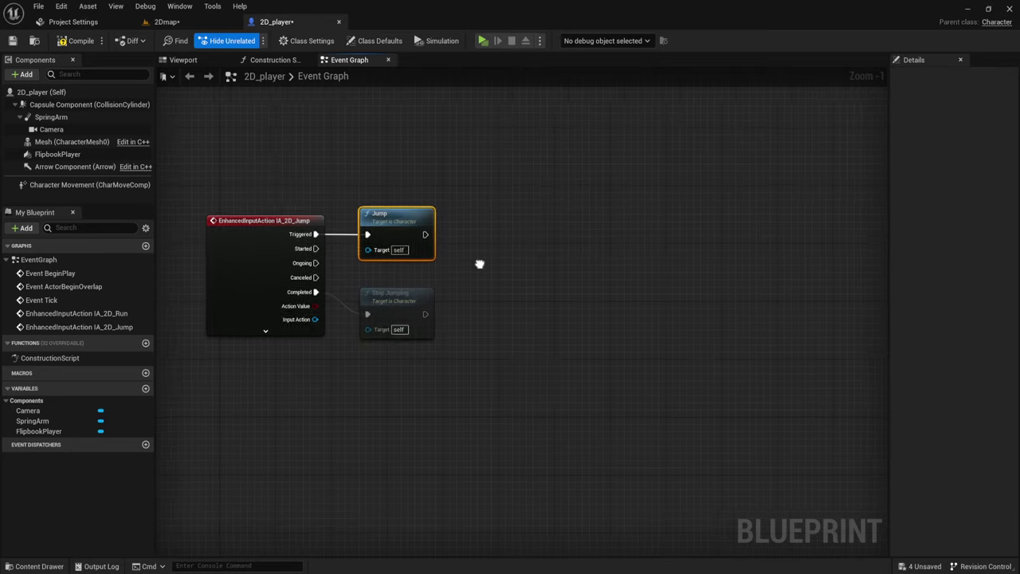
{"action": "right_click_drag", "start_coordinate": [478, 264], "coordinate": [459, 274]}
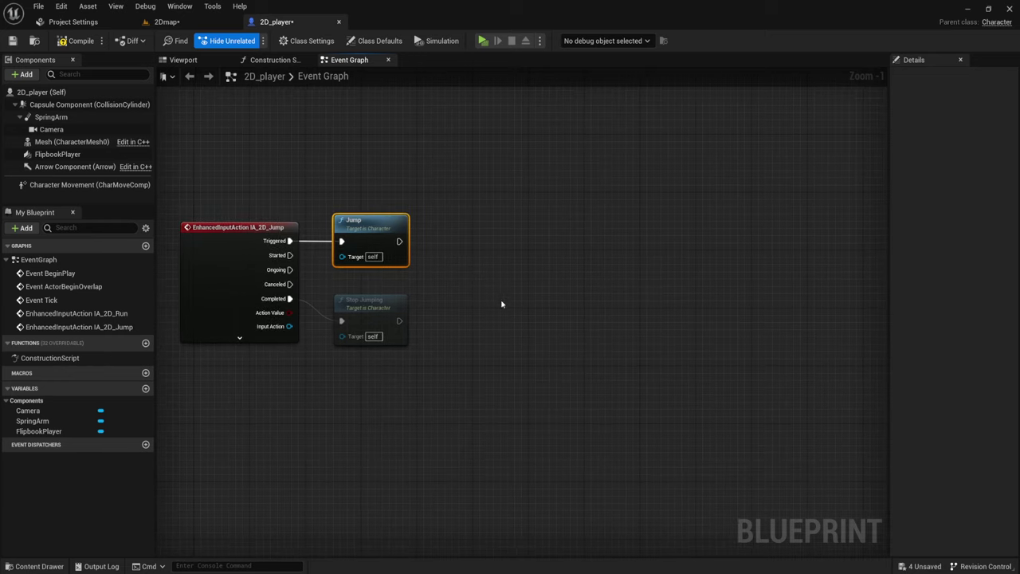
{"action": "right_click_drag", "start_coordinate": [503, 304], "coordinate": [472, 265]}
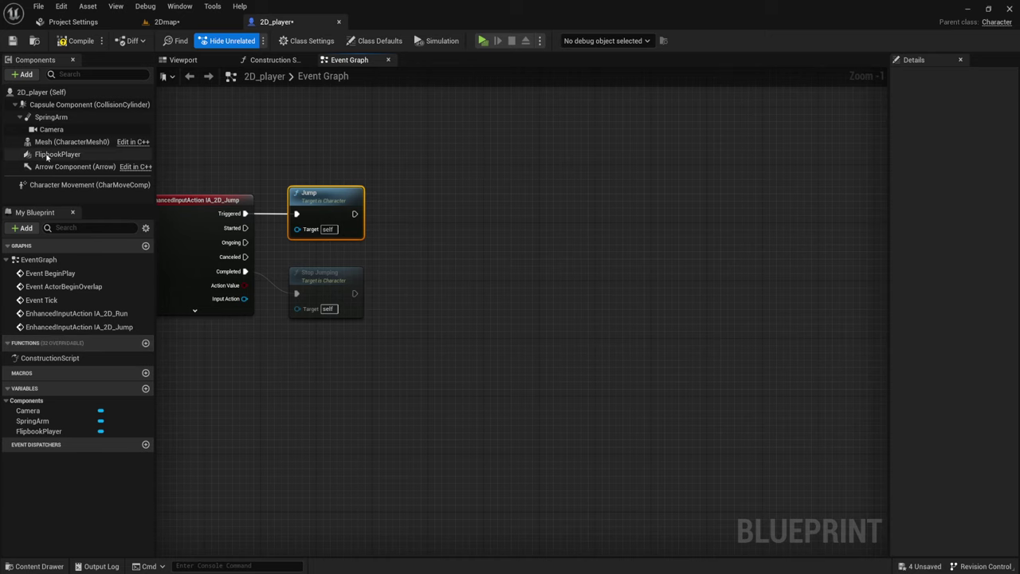
Add a Set Flipbook on Flipbook Player with New Flipbook set to FP_JumpStart
{"action": "mouse_move", "coordinate": [58, 154]}
{"action": "left_mouse_down"}
{"action": "mouse_move", "coordinate": [410, 253]}
{"action": "mouse_move", "coordinate": [475, 200]}
{"action": "left_mouse_up"}
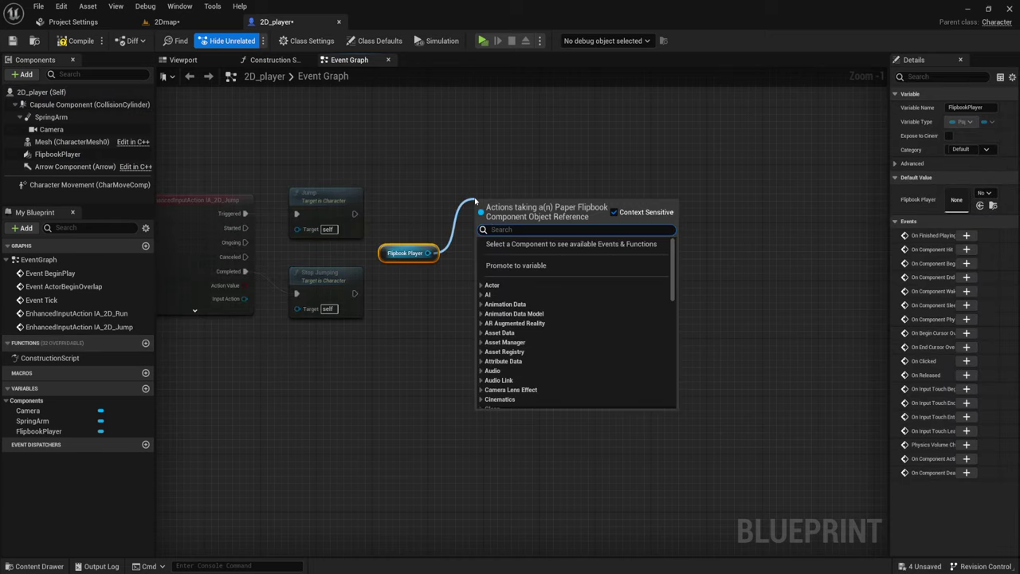
{"action": "type", "text": "set"}
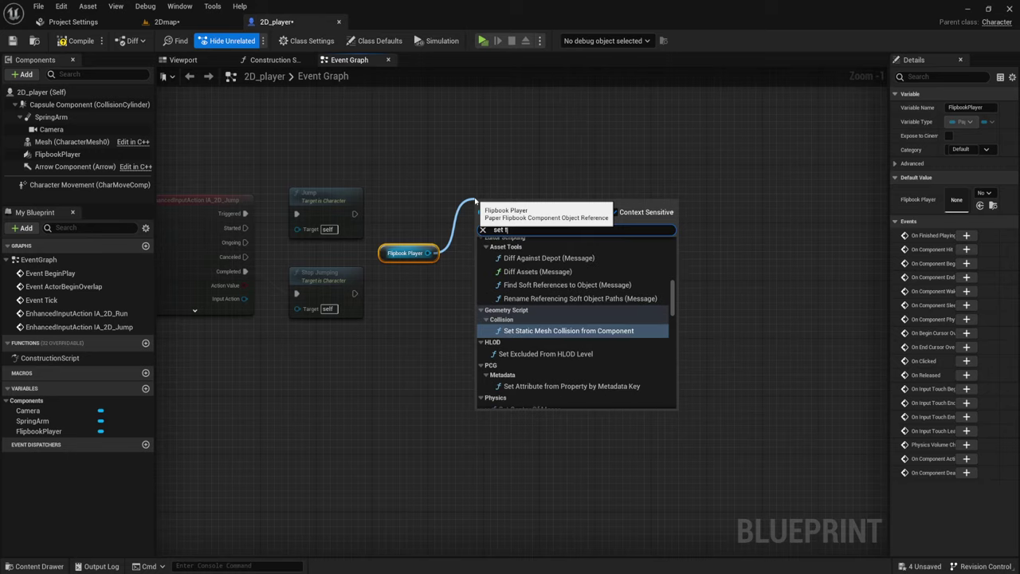
{"action": "type", "text": " fli"}
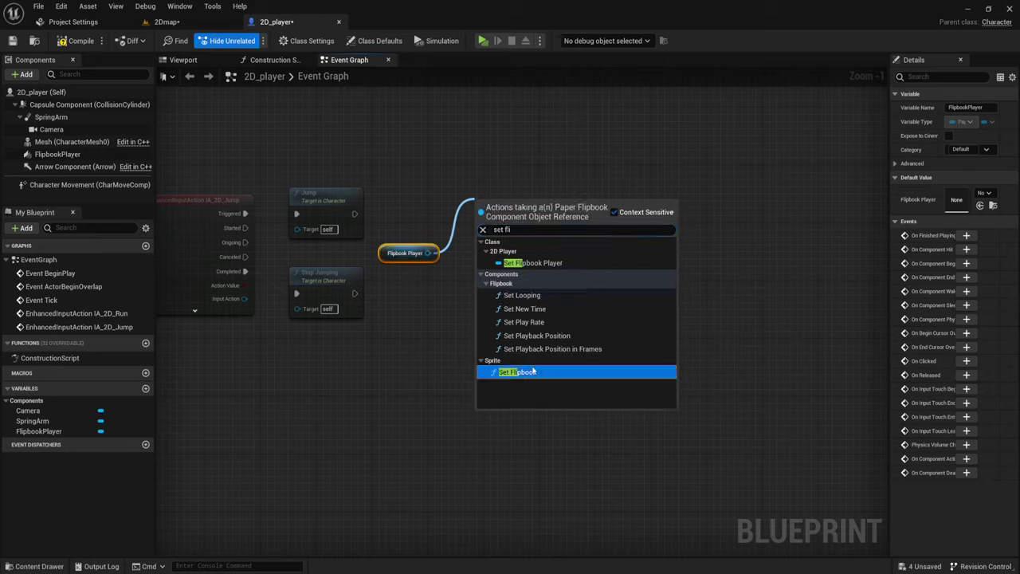
{"action": "left_click", "coordinate": [518, 372]}
{"action": "left_click", "coordinate": [514, 257]}
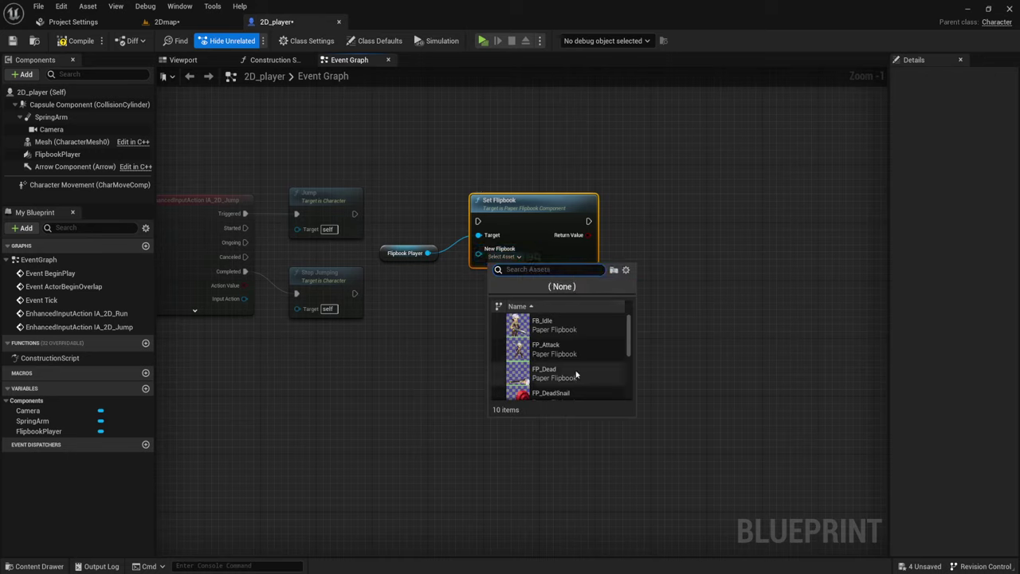
{"action": "scroll", "coordinate": [577, 376], "scroll_direction": "down", "scroll_amount": 1}
{"action": "scroll", "coordinate": [578, 374], "scroll_direction": "down", "scroll_amount": 1}
{"action": "scroll", "coordinate": [578, 374], "scroll_direction": "down", "scroll_amount": 1}
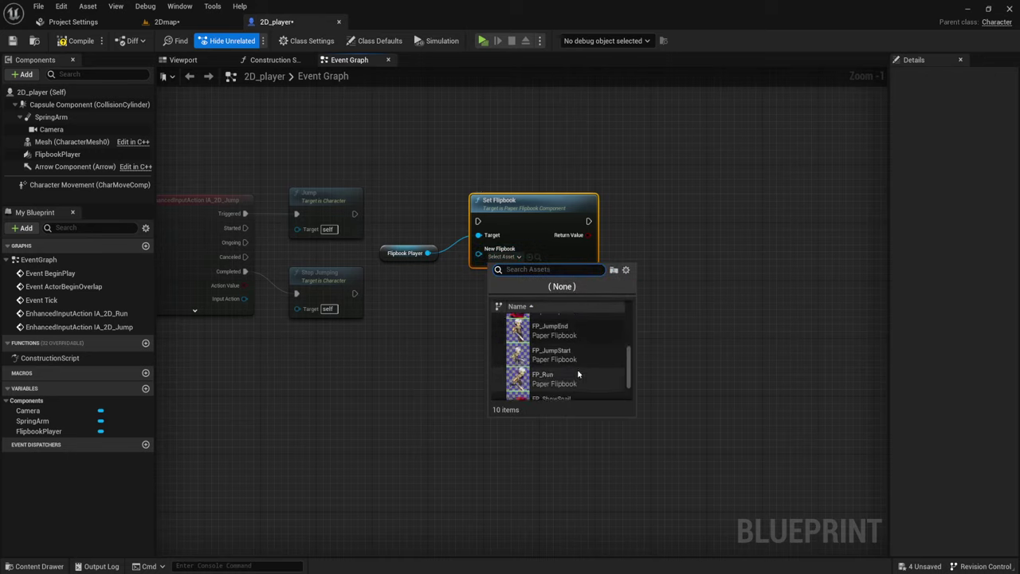
{"action": "scroll", "coordinate": [578, 373], "scroll_direction": "down", "scroll_amount": 1}
{"action": "scroll", "coordinate": [577, 374], "scroll_direction": "down", "scroll_amount": 1}
{"action": "scroll", "coordinate": [578, 374], "scroll_direction": "up", "scroll_amount": 1}
{"action": "scroll", "coordinate": [574, 371], "scroll_direction": "up", "scroll_amount": 1}
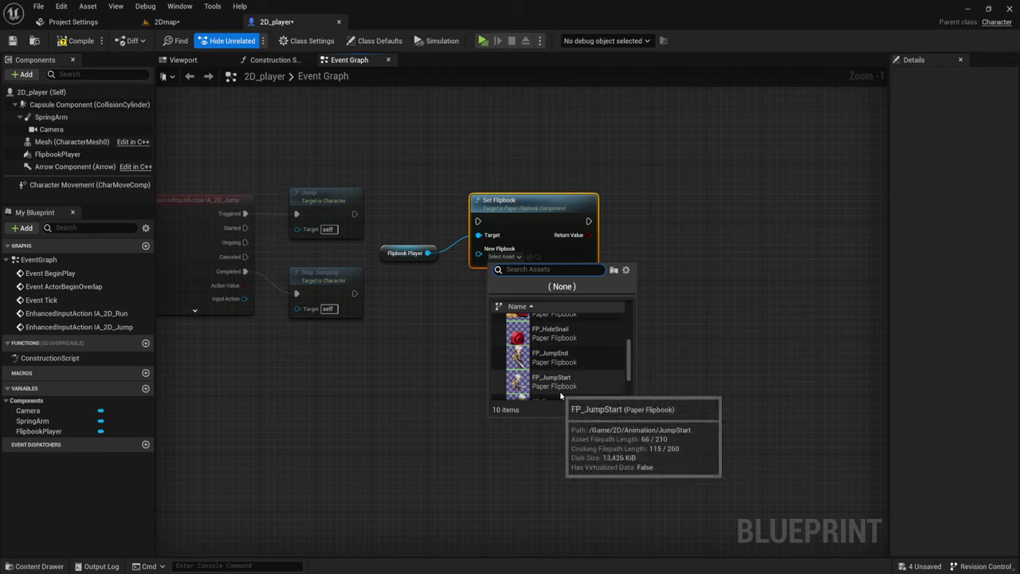
{"action": "scroll", "coordinate": [564, 367], "scroll_direction": "up", "scroll_amount": 1}
{"action": "left_click", "coordinate": [558, 381]}
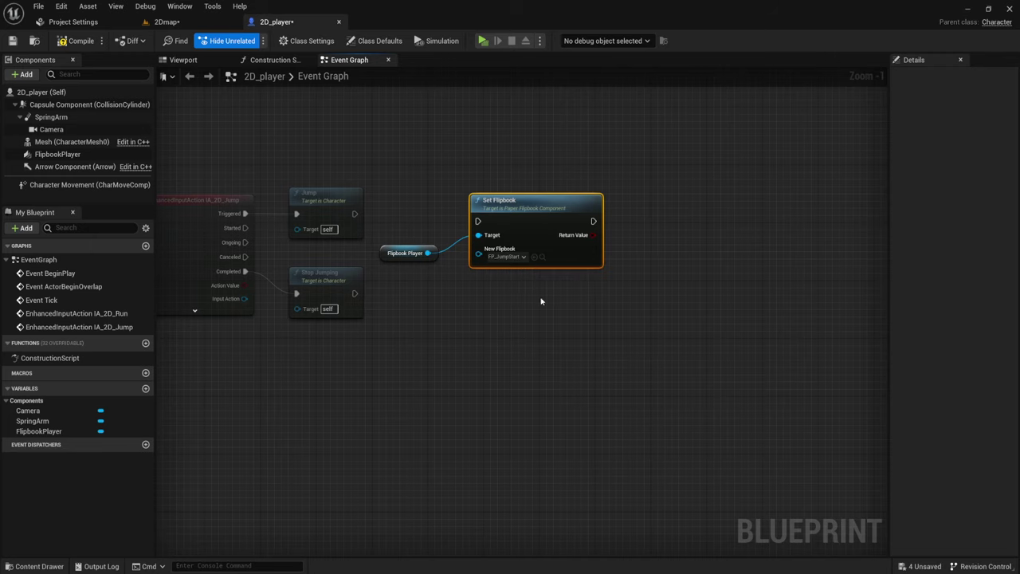
Wire Jump's execution output into Set Flipbook and tidy the jump nodes
{"action": "left_click_drag", "start_coordinate": [477, 221], "coordinate": [355, 213]}
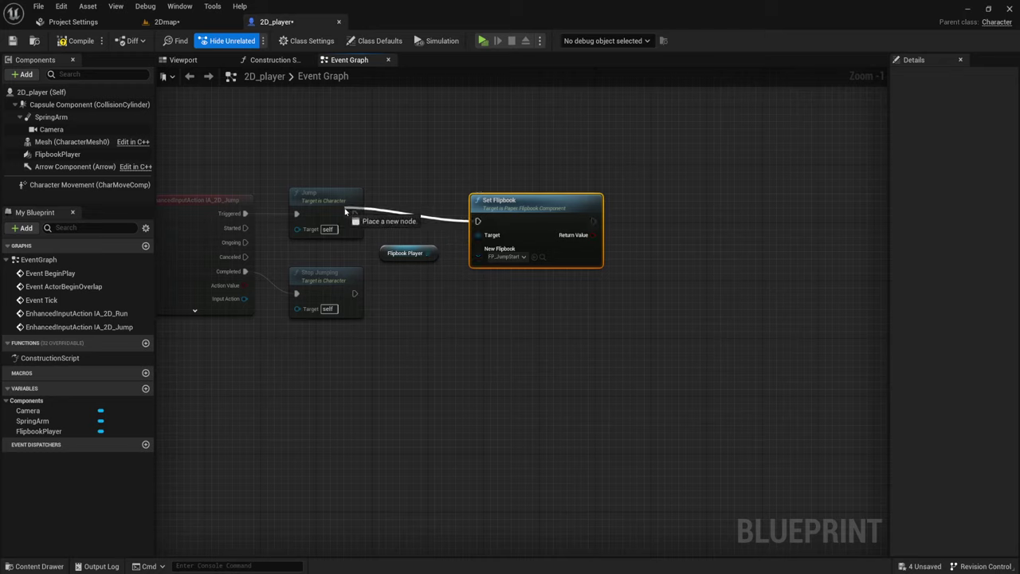
{"action": "left_click_drag", "start_coordinate": [548, 208], "coordinate": [551, 205]}
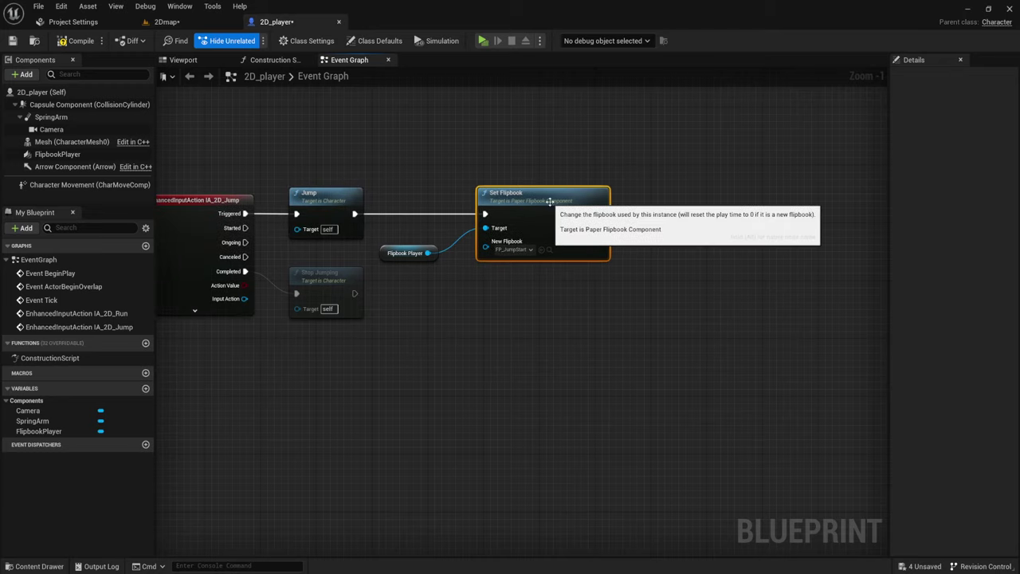
{"action": "left_click_drag", "start_coordinate": [383, 259], "coordinate": [397, 238]}
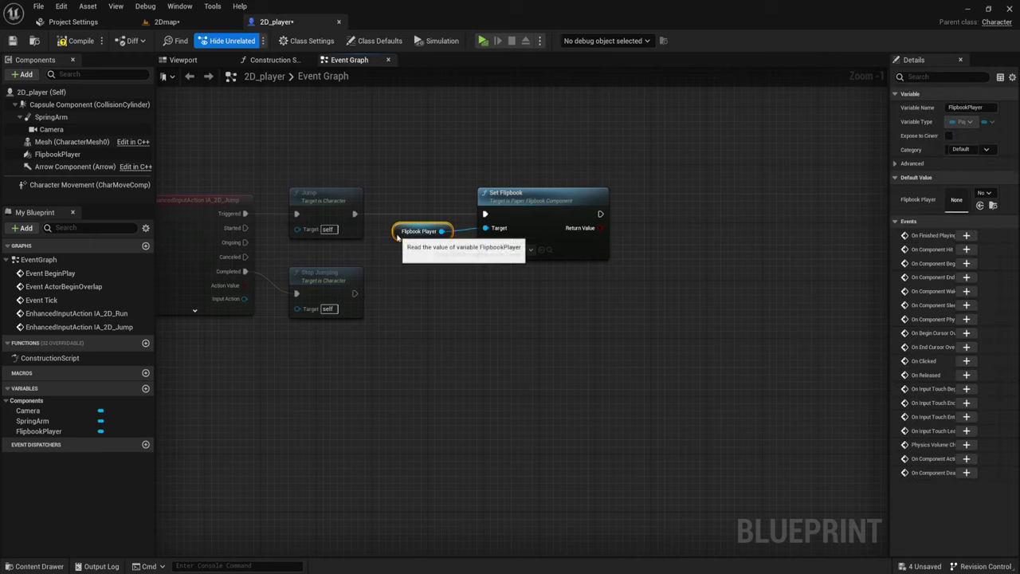
{"action": "mouse_move", "coordinate": [428, 287]}
{"action": "left_mouse_down"}
{"action": "mouse_move", "coordinate": [594, 156]}
{"action": "mouse_move", "coordinate": [536, 179]}
{"action": "left_mouse_up"}
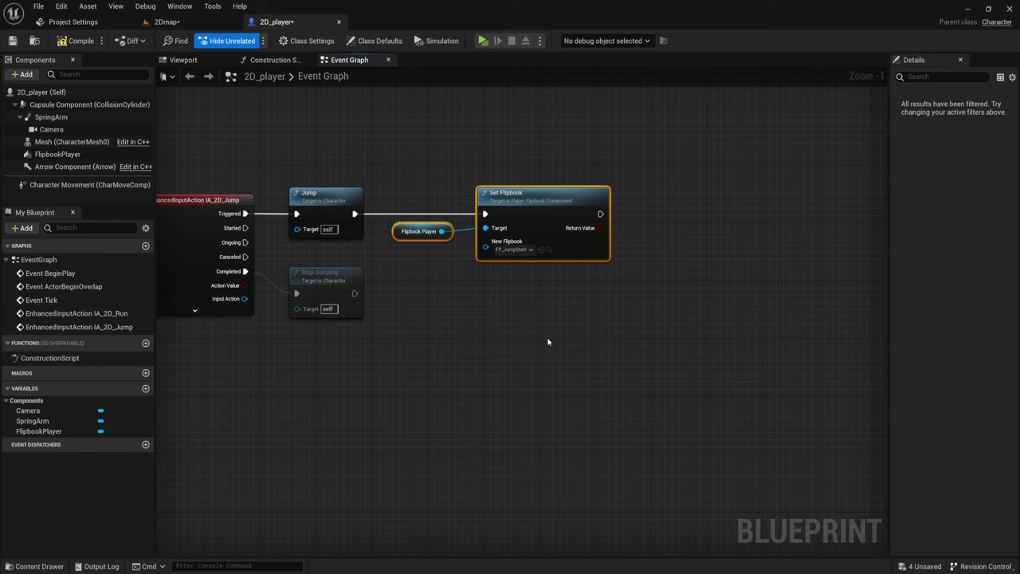
{"action": "left_click_drag", "start_coordinate": [473, 276], "coordinate": [557, 176]}
{"action": "right_click_drag", "start_coordinate": [656, 296], "coordinate": [590, 290]}
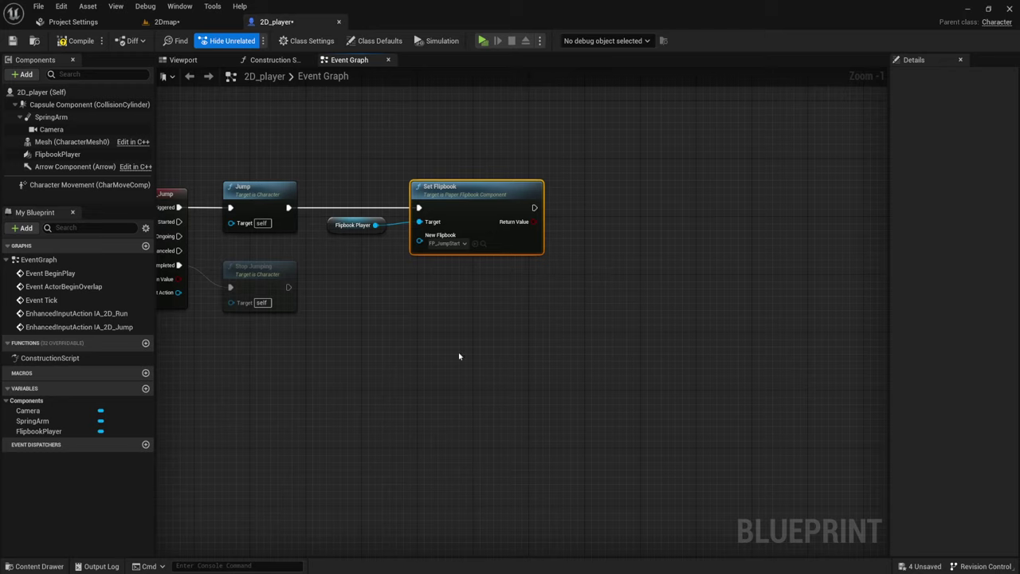
{"action": "right_click_drag", "start_coordinate": [460, 355], "coordinate": [415, 327]}
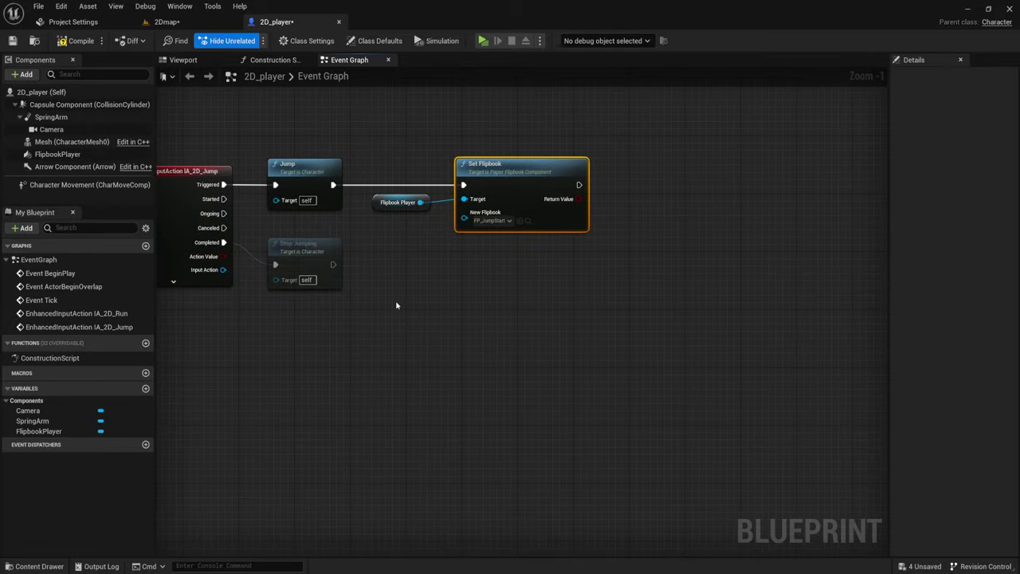
{"action": "right_click_drag", "start_coordinate": [396, 305], "coordinate": [578, 339]}
{"action": "scroll", "coordinate": [578, 340], "scroll_direction": "down", "scroll_amount": 1}
{"action": "scroll", "coordinate": [439, 332], "scroll_direction": "up", "scroll_amount": 2}
{"action": "right_click_drag", "start_coordinate": [439, 333], "coordinate": [418, 311]}
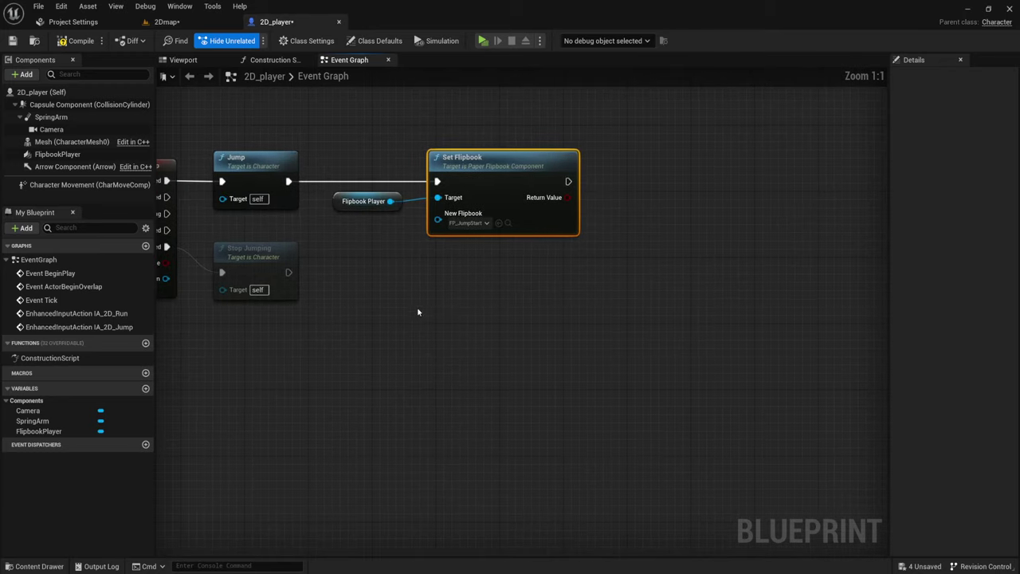
Add a Get Movement Component node to the graph
{"action": "right_click", "coordinate": [396, 272]}
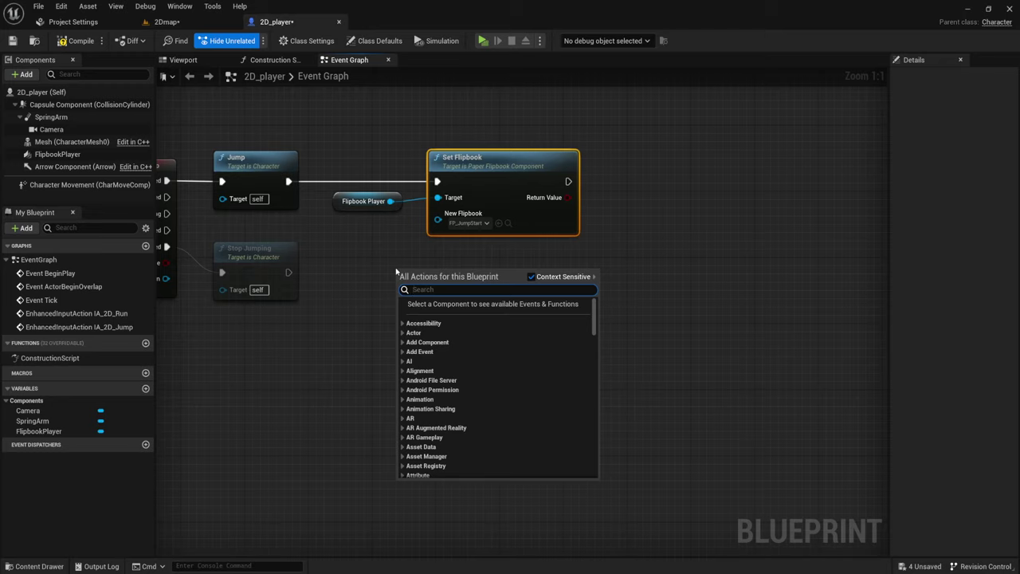
{"action": "type", "text": "get"}
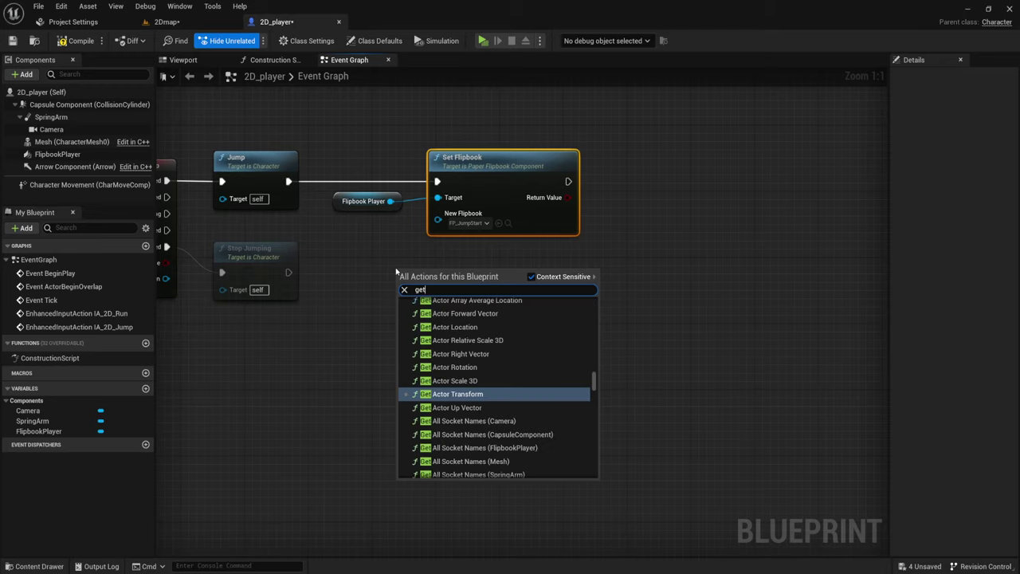
{"action": "type", "text": " Mo"}
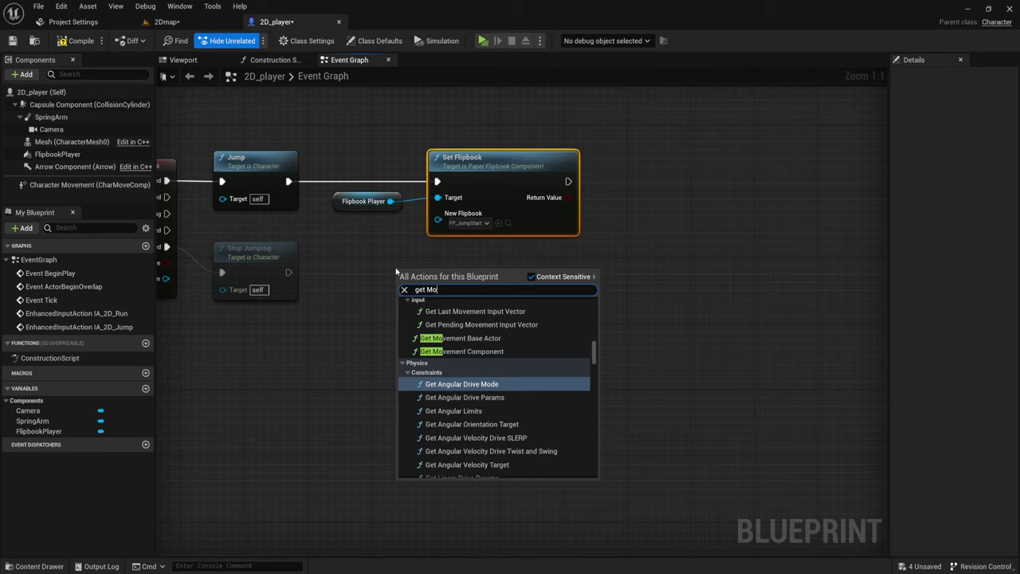
{"action": "type", "text": "ve"}
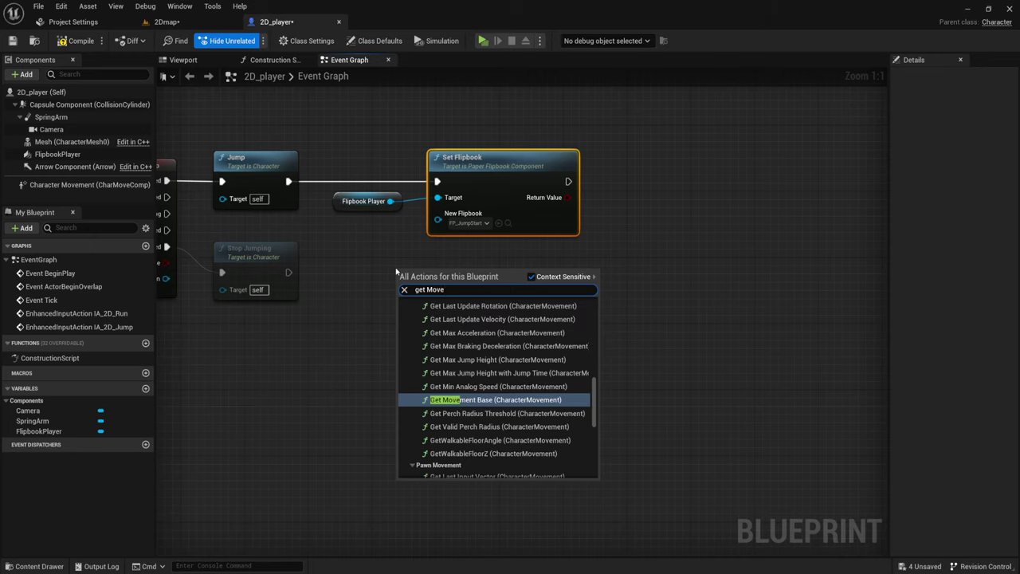
{"action": "type", "text": "ment "}
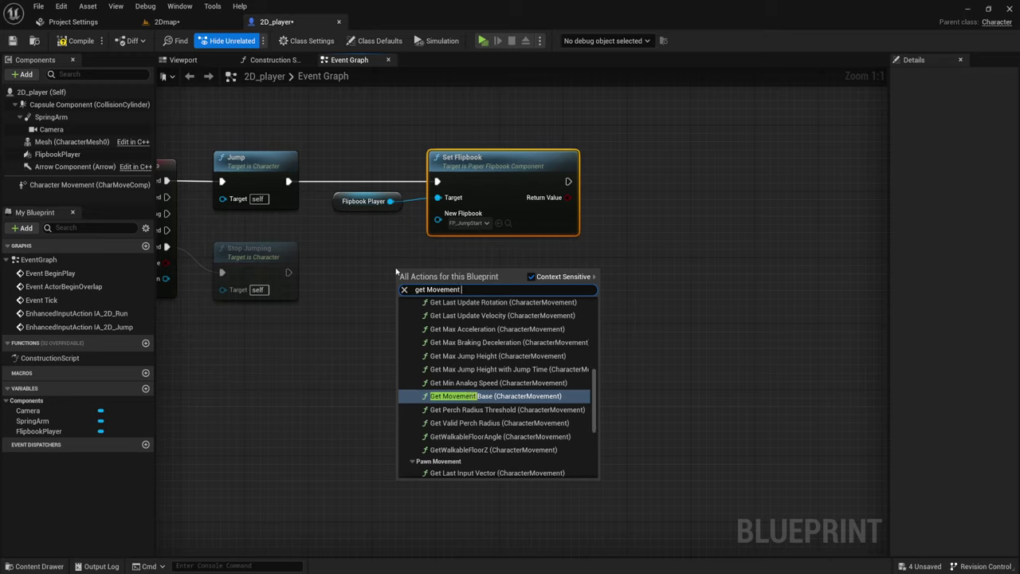
{"action": "type", "text": "Co"}
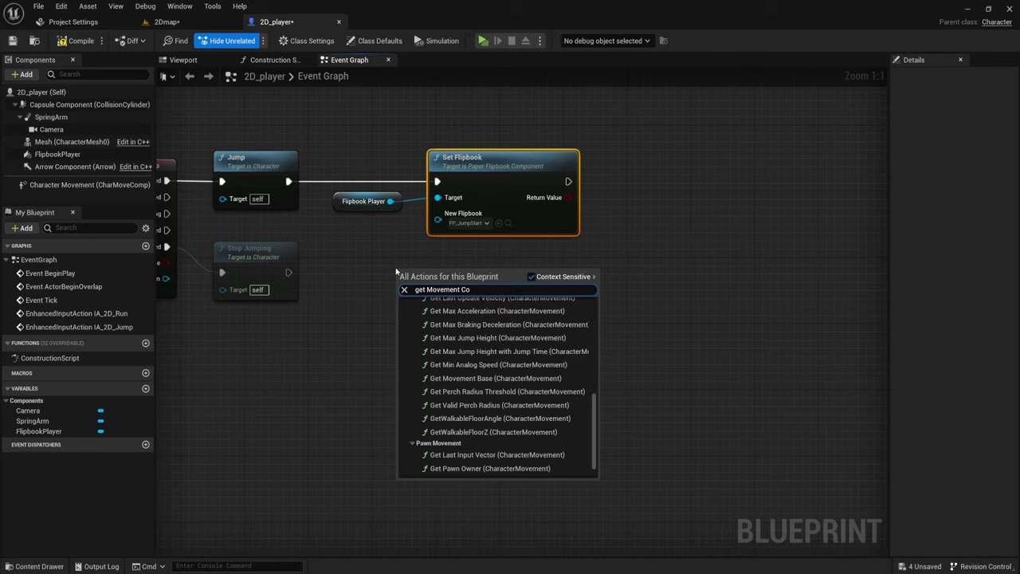
{"action": "type", "text": "mpo"}
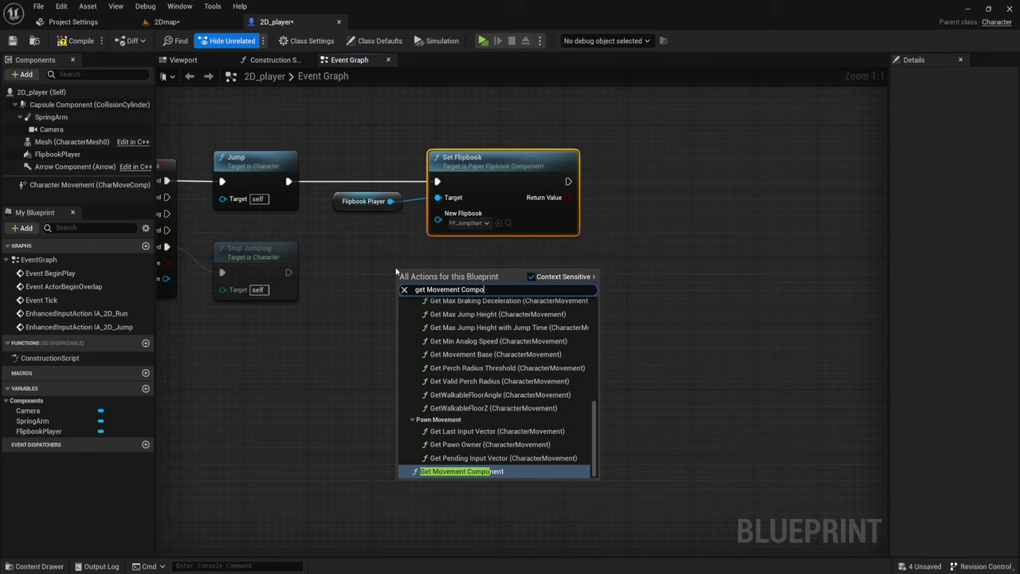
{"action": "left_click", "coordinate": [459, 471]}
Get Velocity from the movement component and split it into X, Y and Z
{"action": "left_click_drag", "start_coordinate": [507, 296], "coordinate": [403, 336]}
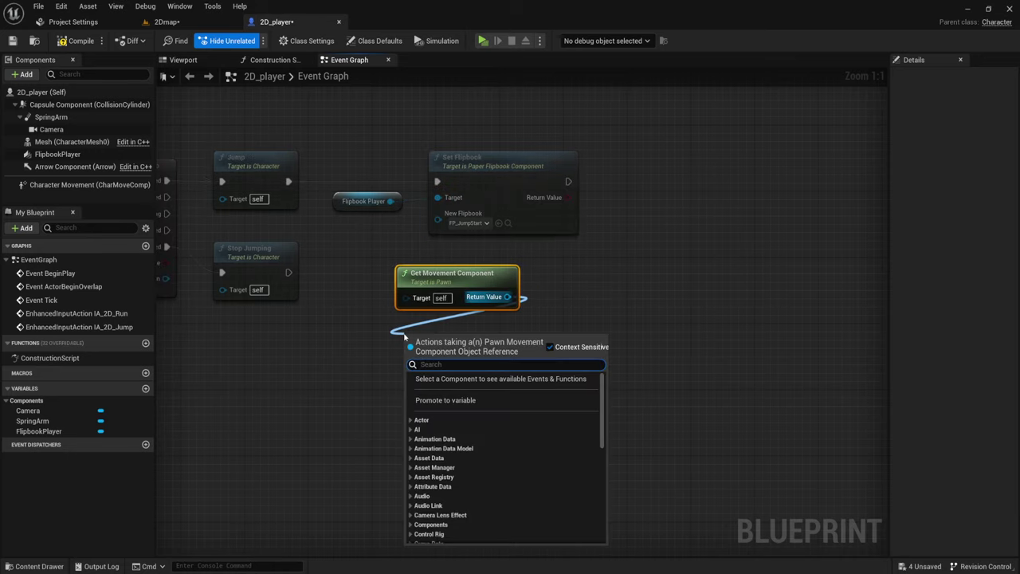
{"action": "type", "text": "get"}
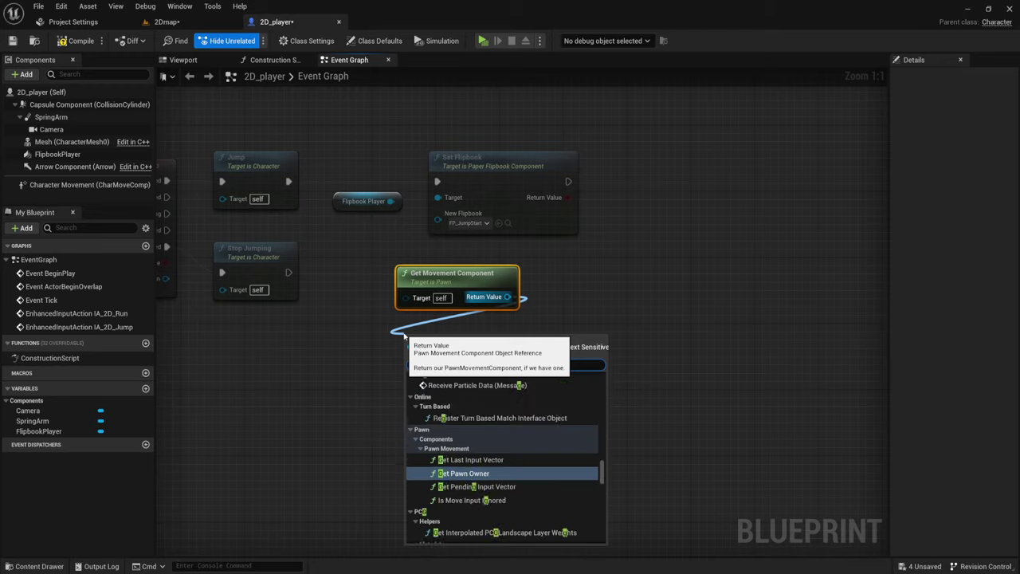
{"action": "type", "text": " velocity"}
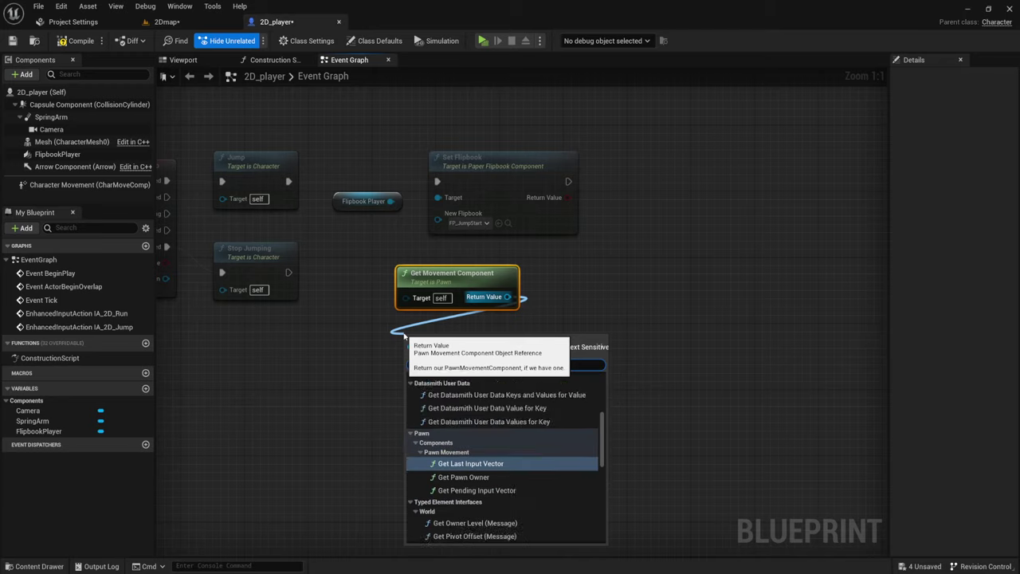
{"action": "key", "text": "Return"}
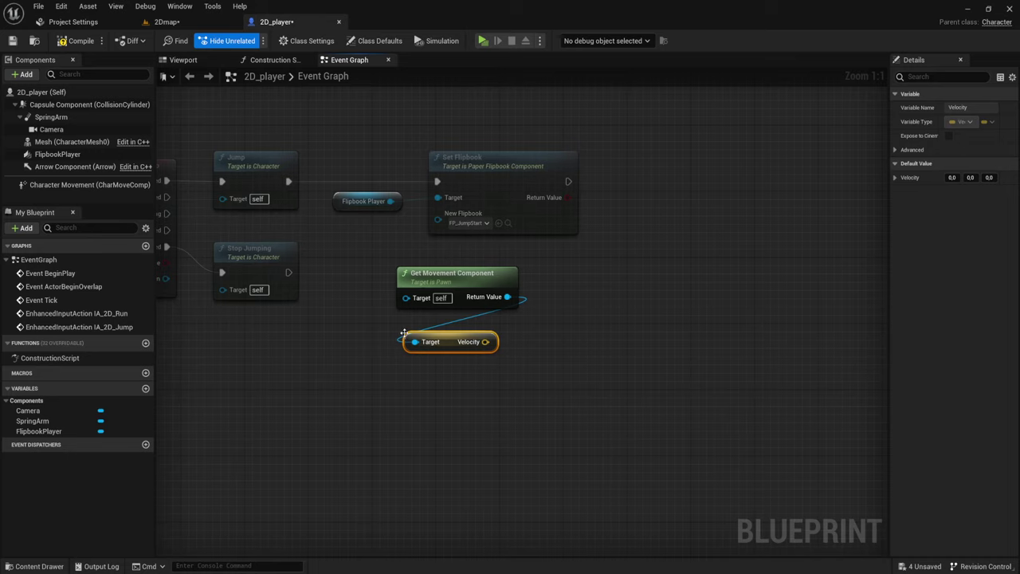
{"action": "left_click_drag", "start_coordinate": [441, 343], "coordinate": [458, 319]}
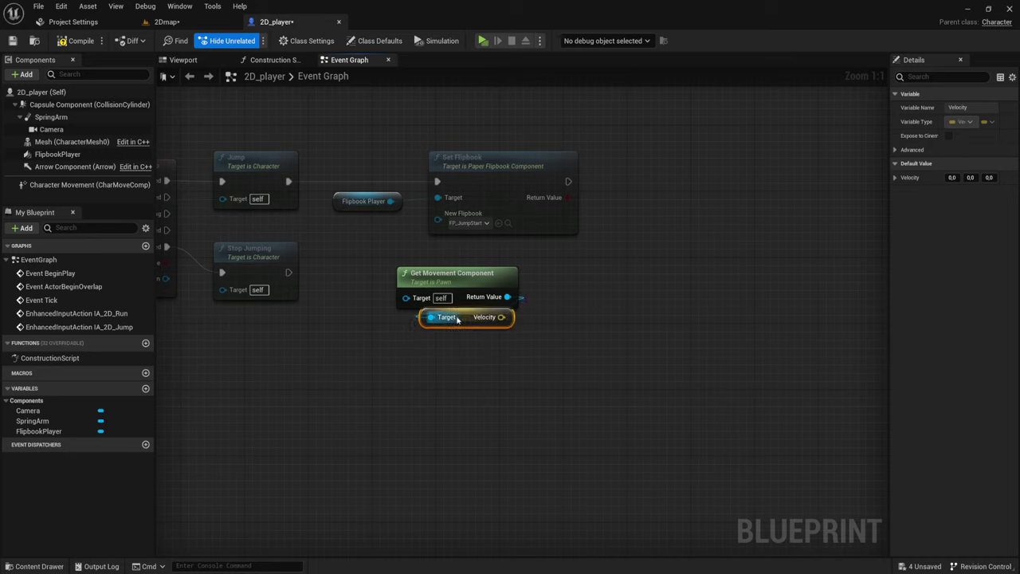
{"action": "right_click", "coordinate": [502, 317]}
{"action": "left_click", "coordinate": [542, 357]}
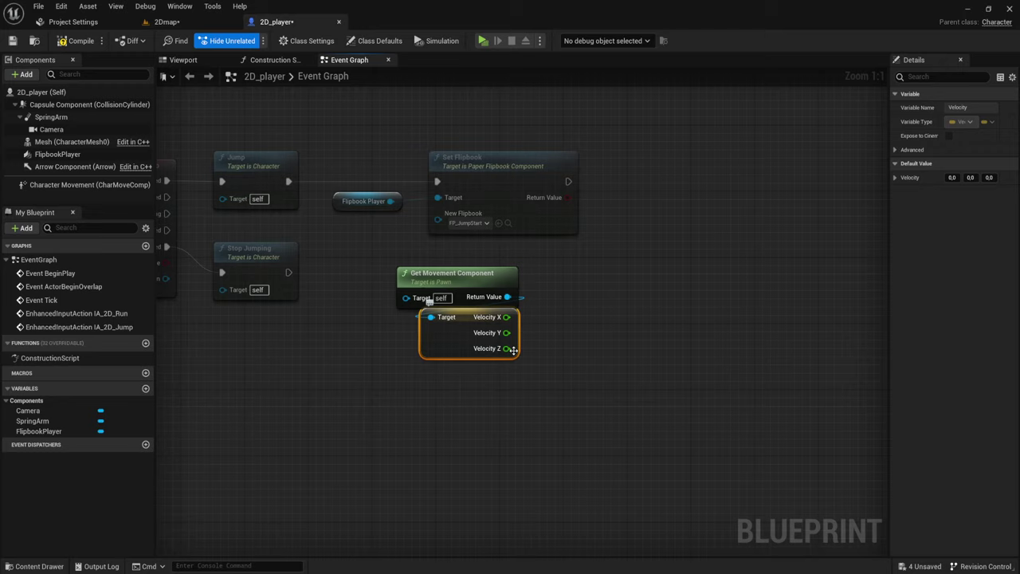
Add a Branch after the jump Set Flipbook, conditioned on Velocity Z == 0
{"action": "left_click_drag", "start_coordinate": [513, 350], "coordinate": [551, 331]}
{"action": "type", "text": "=="}
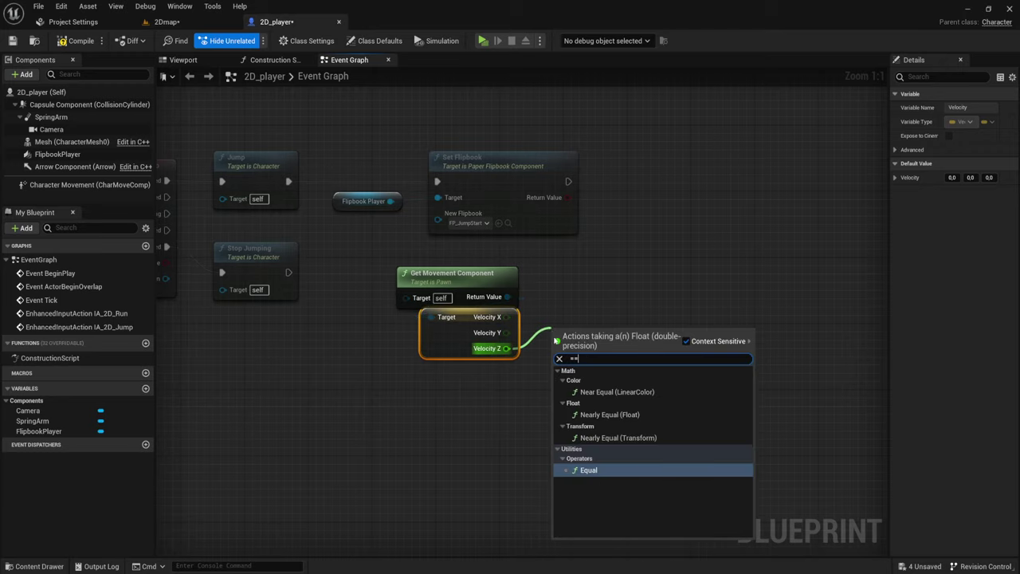
{"action": "left_click", "coordinate": [590, 470]}
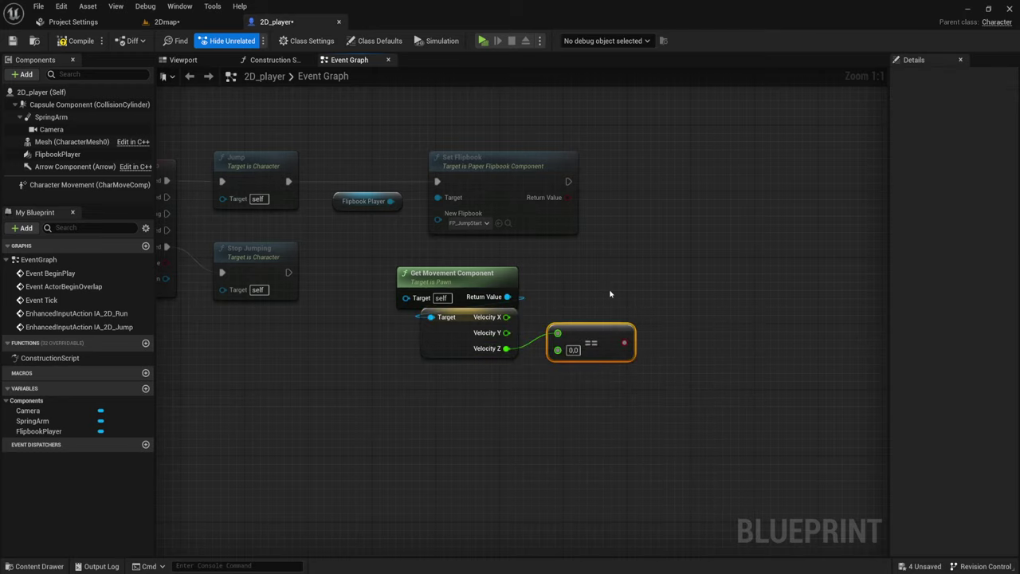
{"action": "left_click", "coordinate": [651, 178]}
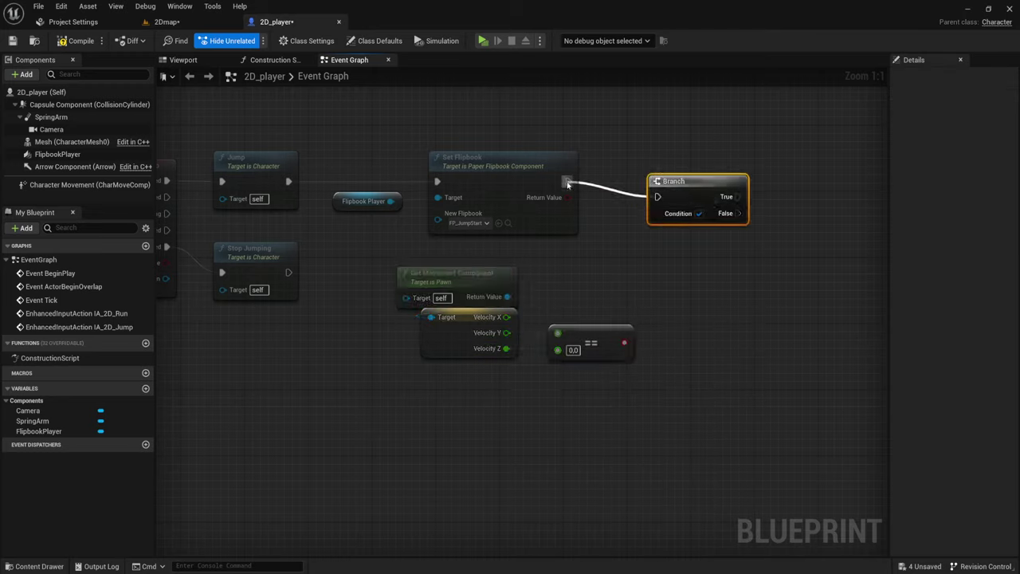
{"action": "left_click_drag", "start_coordinate": [658, 196], "coordinate": [568, 181]}
{"action": "mouse_move", "coordinate": [624, 345]}
{"action": "left_mouse_down"}
{"action": "mouse_move", "coordinate": [624, 278]}
{"action": "mouse_move", "coordinate": [661, 197]}
{"action": "left_mouse_up"}
{"action": "left_click", "coordinate": [688, 180]}
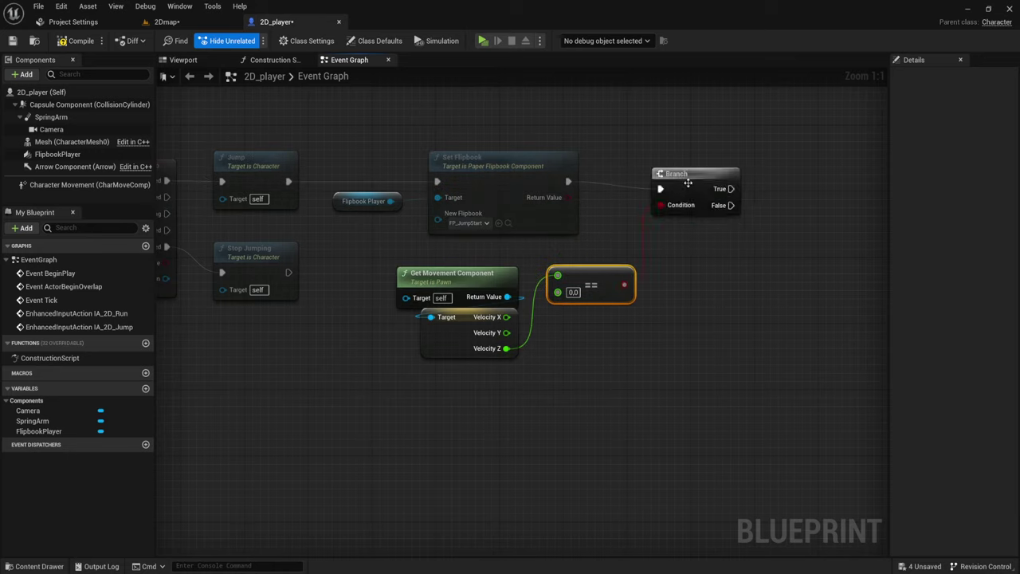
Select the Flipbook Player and Set Flipbook nodes so they can be duplicated
{"action": "right_click_drag", "start_coordinate": [758, 283], "coordinate": [629, 294]}
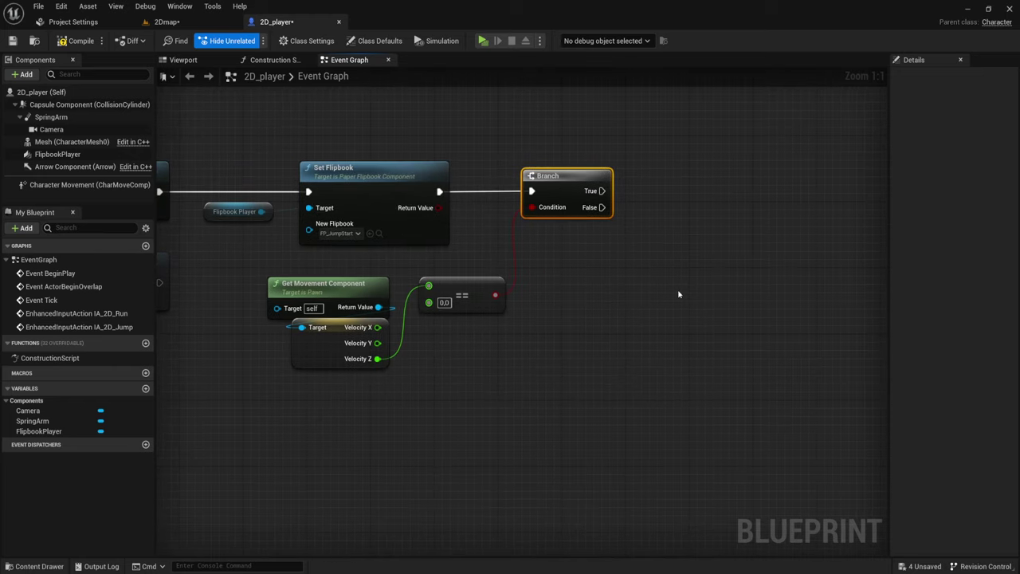
{"action": "right_click_drag", "start_coordinate": [634, 241], "coordinate": [547, 276]}
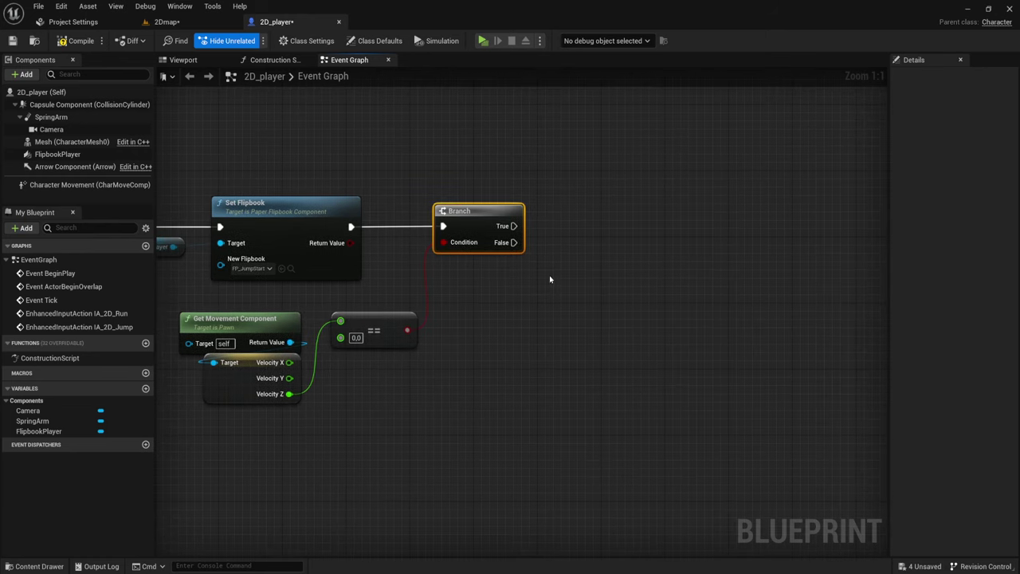
{"action": "mouse_move", "coordinate": [574, 299]}
{"action": "right_mouse_down"}
{"action": "mouse_move", "coordinate": [555, 287]}
{"action": "mouse_move", "coordinate": [654, 279]}
{"action": "right_mouse_up"}
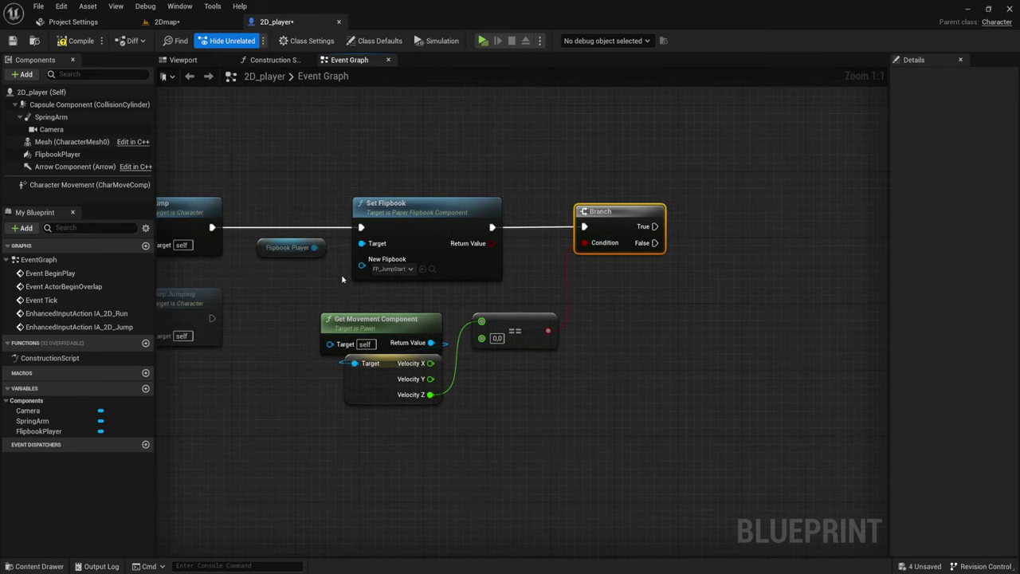
{"action": "left_click_drag", "start_coordinate": [297, 317], "coordinate": [389, 184]}
Place the copied Set Flipbook after the Branch, set it to FB_Idle, and run it from True
{"action": "left_click_drag", "start_coordinate": [427, 277], "coordinate": [652, 279]}
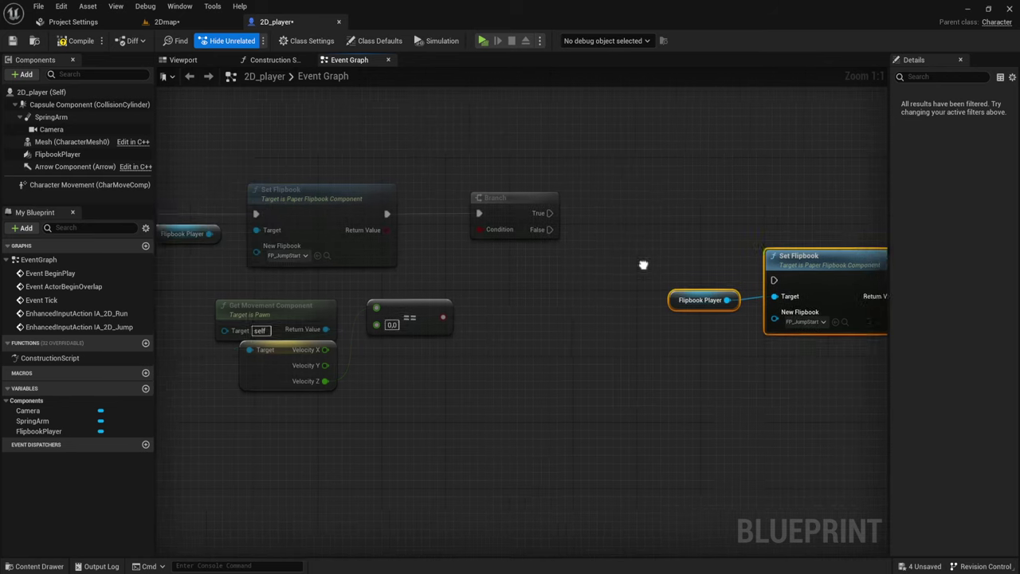
{"action": "left_click", "coordinate": [630, 272]}
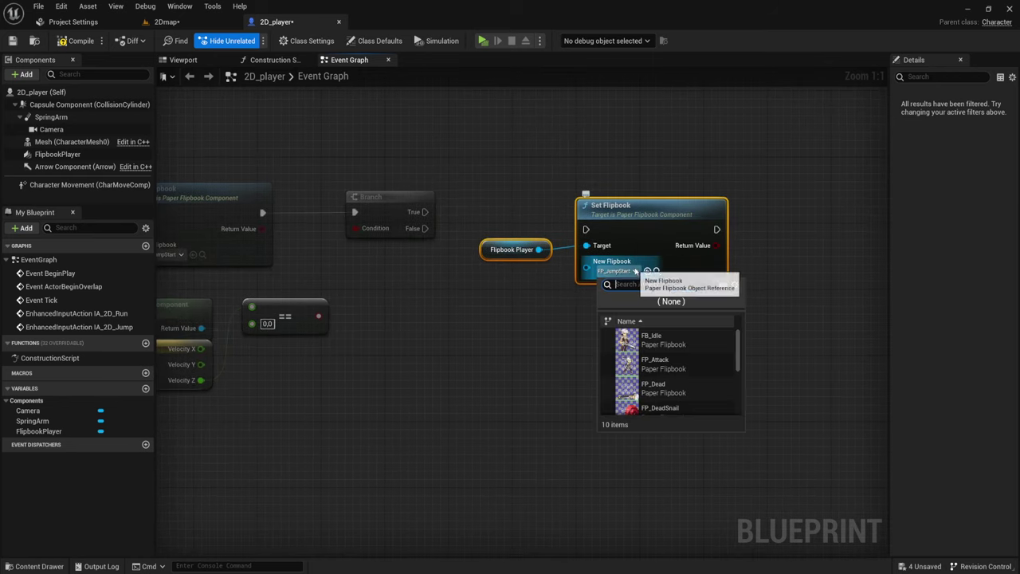
{"action": "left_click", "coordinate": [625, 335]}
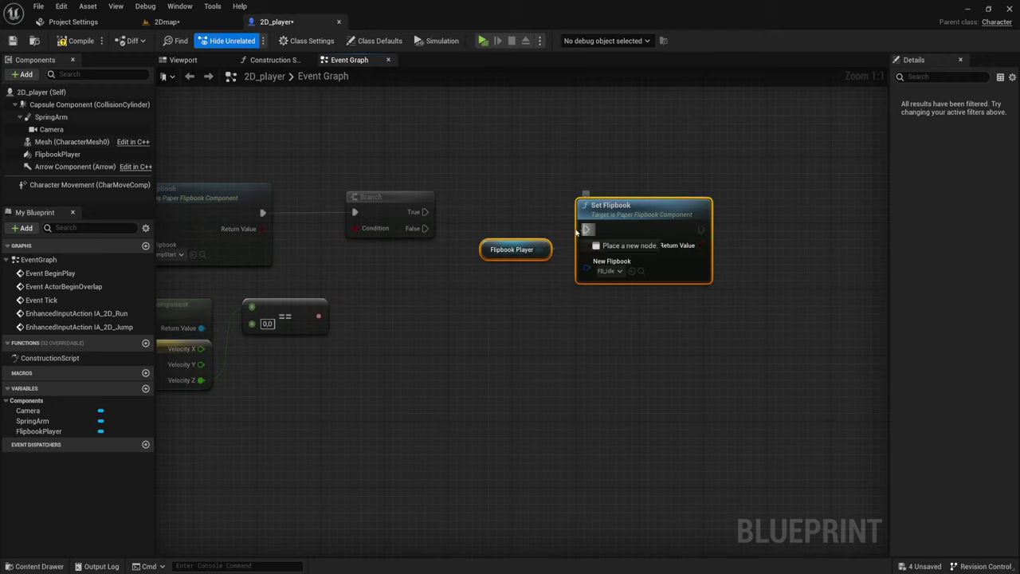
{"action": "mouse_move", "coordinate": [585, 230]}
{"action": "left_mouse_down"}
{"action": "mouse_move", "coordinate": [443, 217]}
{"action": "mouse_move", "coordinate": [631, 218]}
{"action": "mouse_move", "coordinate": [587, 230]}
{"action": "mouse_move", "coordinate": [633, 194]}
{"action": "left_mouse_up"}
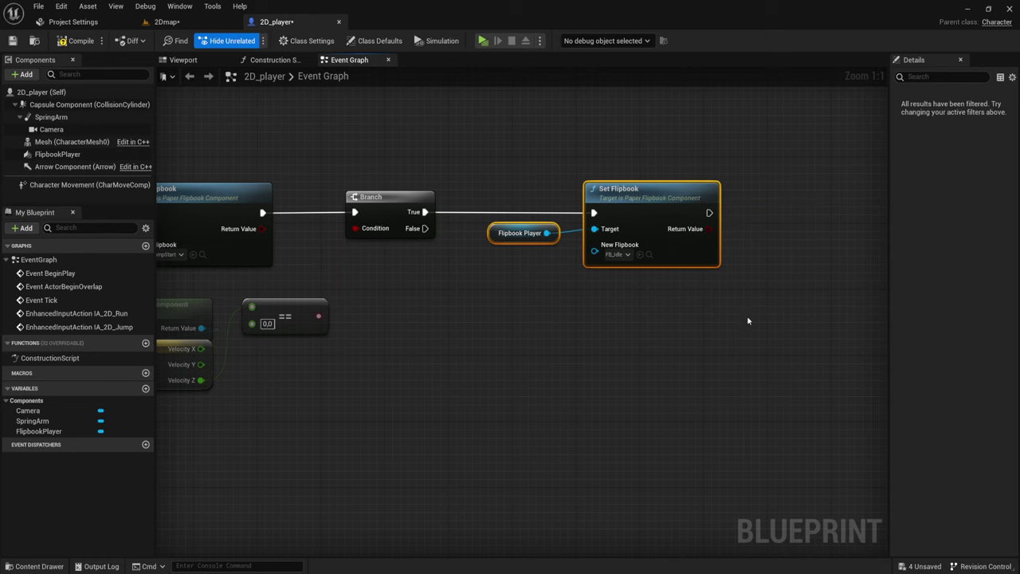
{"action": "right_click_drag", "start_coordinate": [512, 339], "coordinate": [537, 338]}
{"action": "scroll", "coordinate": [538, 337], "scroll_direction": "down", "scroll_amount": 1}
{"action": "right_click_drag", "start_coordinate": [648, 336], "coordinate": [693, 309]}
{"action": "right_click_drag", "start_coordinate": [576, 308], "coordinate": [635, 321]}
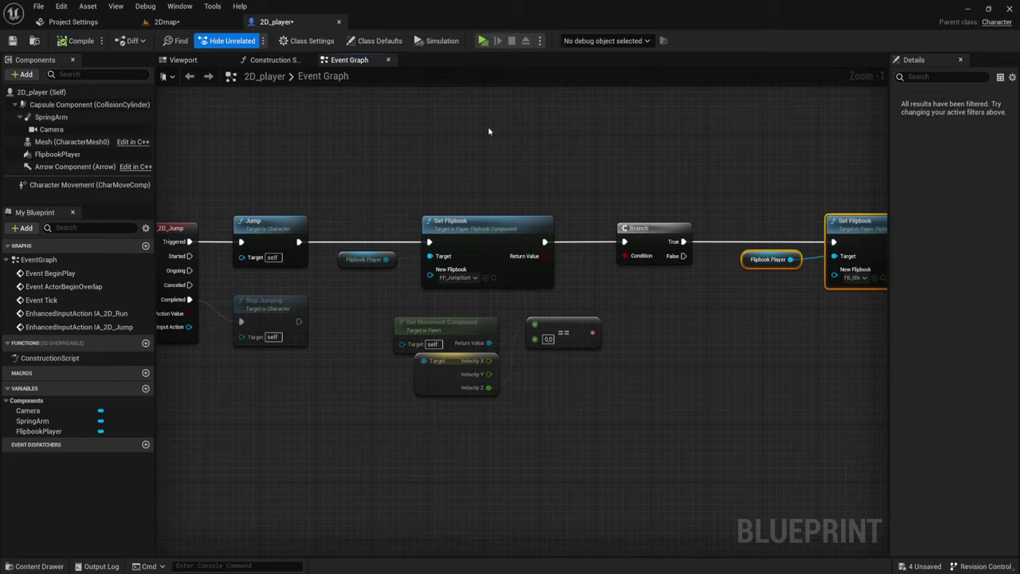
{"action": "left_click", "coordinate": [483, 41]}
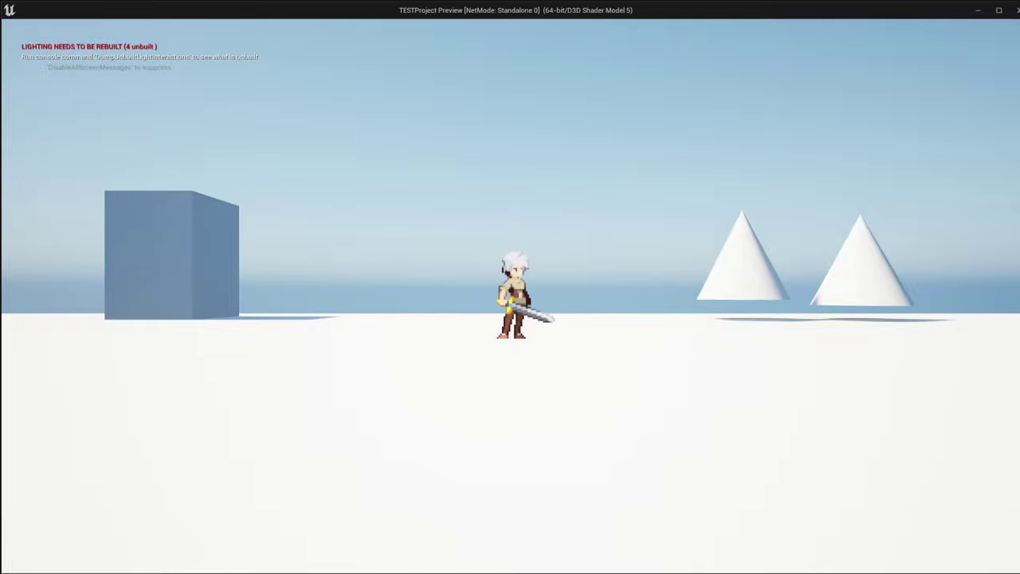
{"action": "key", "text": "space"}
{"action": "key", "text": "a"}
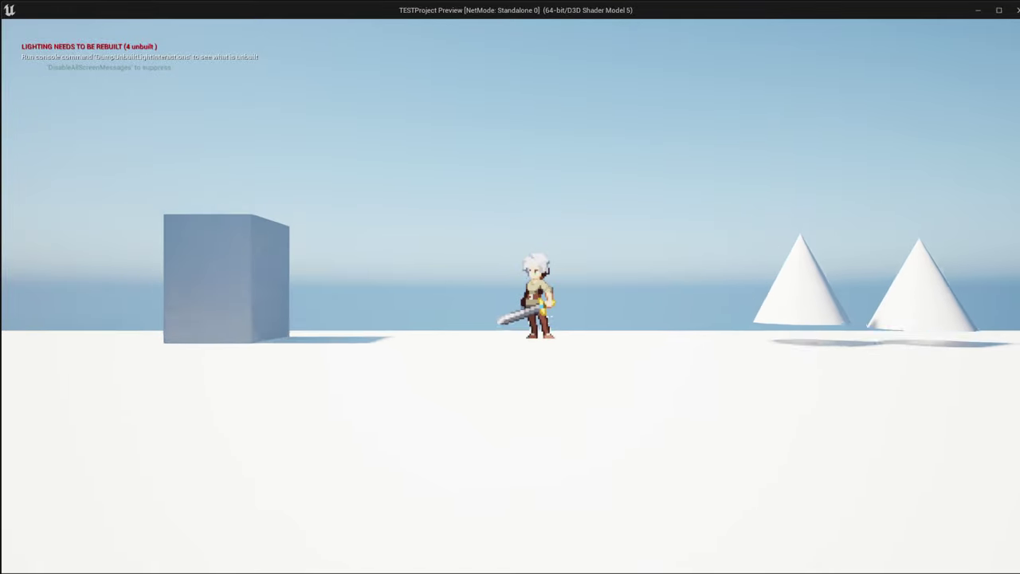
{"action": "key", "text": "space"}
{"action": "key", "text": "d"}
{"action": "key", "text": "space"}
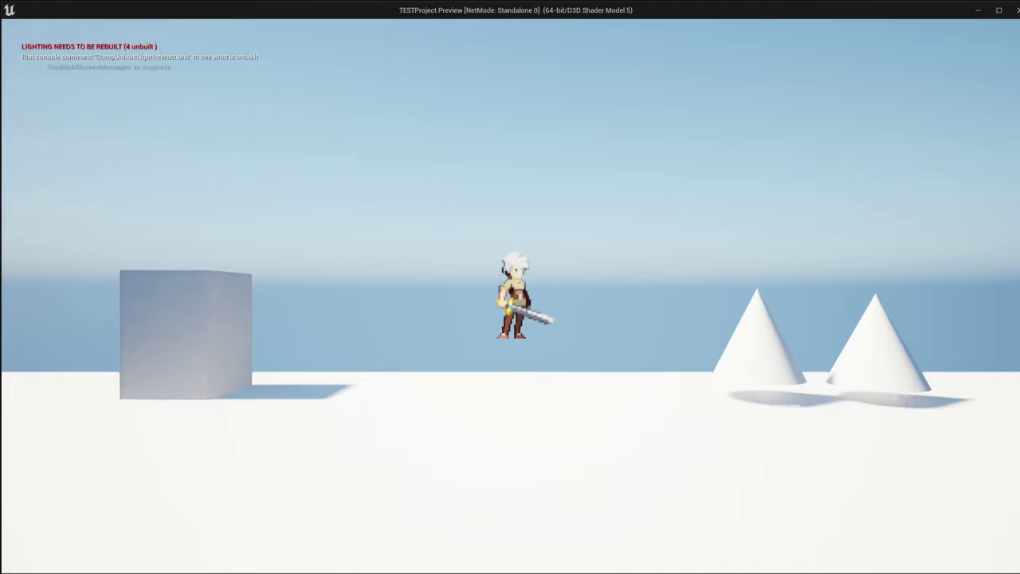
{"action": "key", "text": "Escape"}
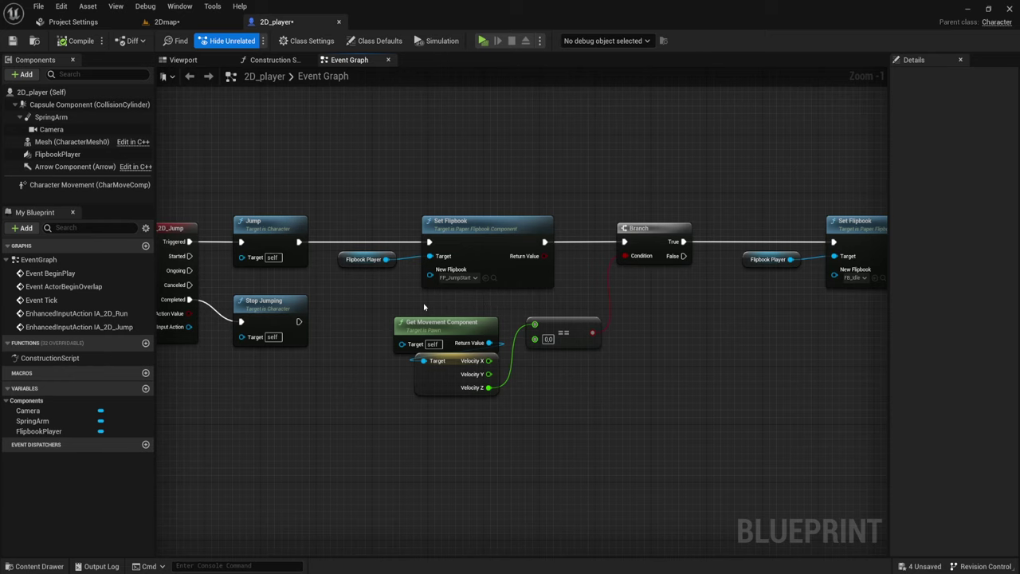
Rearrange the graph, shifting the velocity-check nodes and Branch right and freeing Flipbook Player
{"action": "right_click_drag", "start_coordinate": [423, 303], "coordinate": [487, 298]}
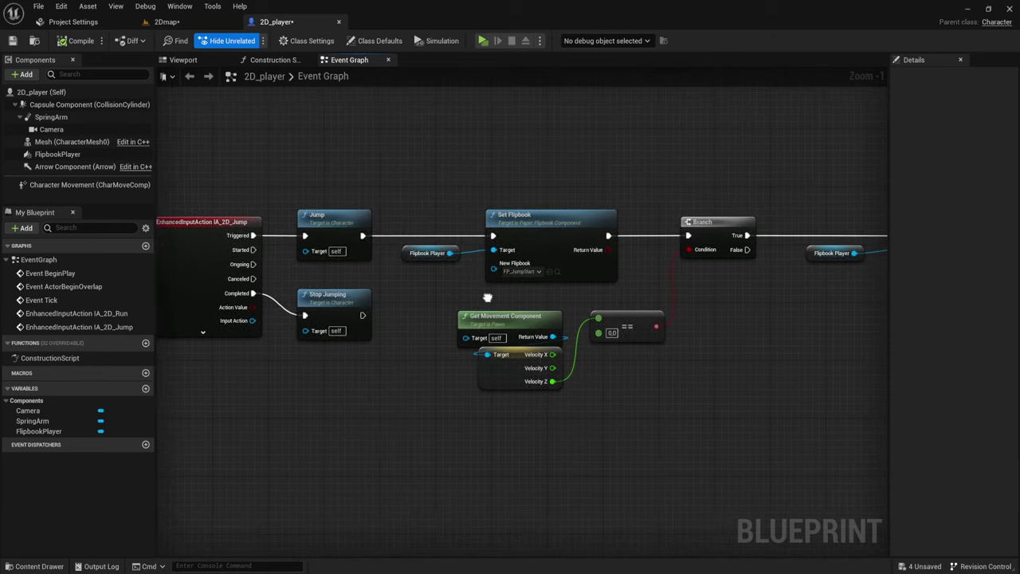
{"action": "right_click_drag", "start_coordinate": [487, 297], "coordinate": [595, 305]}
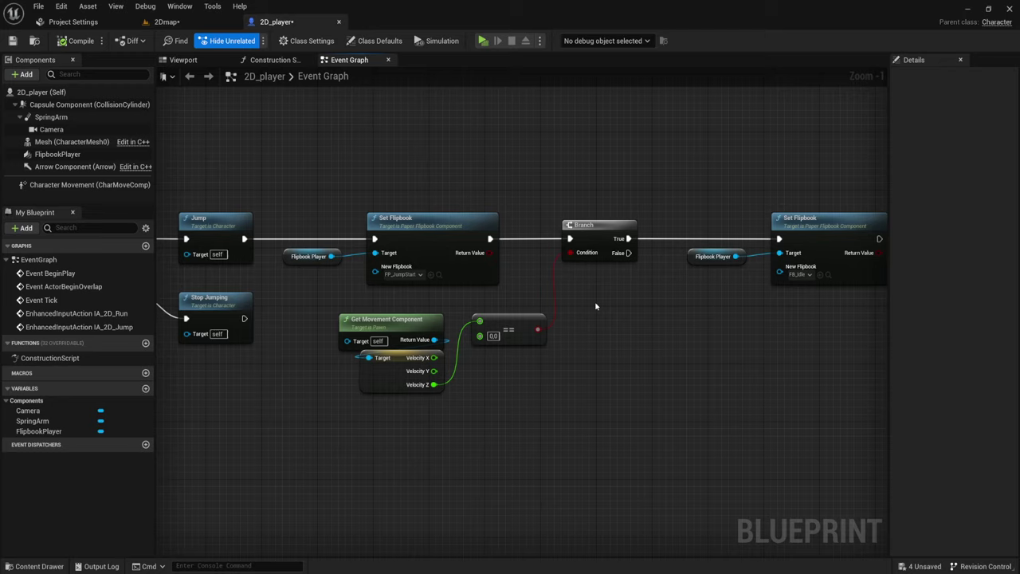
{"action": "left_click_drag", "start_coordinate": [472, 380], "coordinate": [330, 307]}
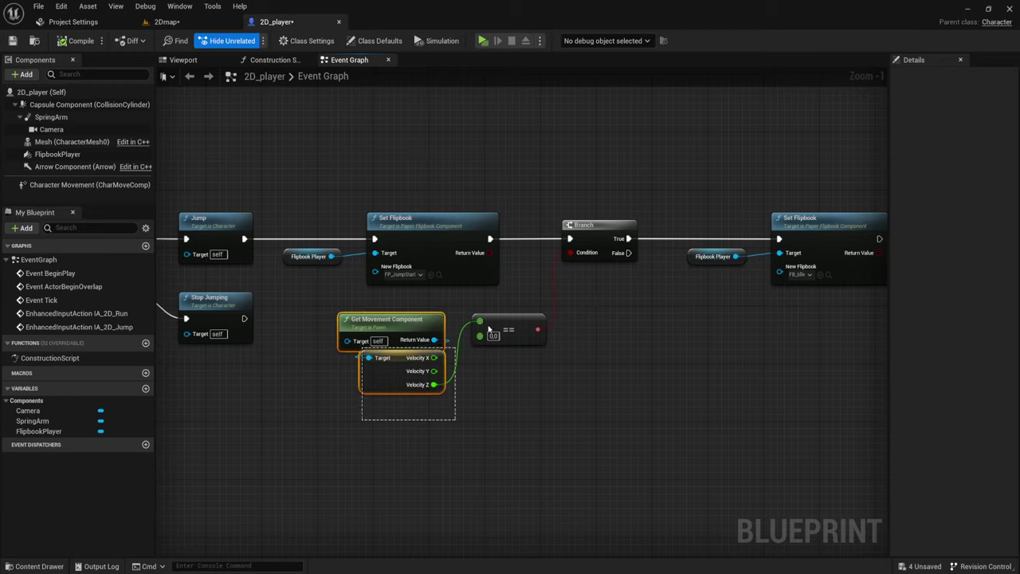
{"action": "left_click", "coordinate": [510, 323], "text": "ctrl"}
{"action": "left_click_drag", "start_coordinate": [510, 323], "coordinate": [661, 322]}
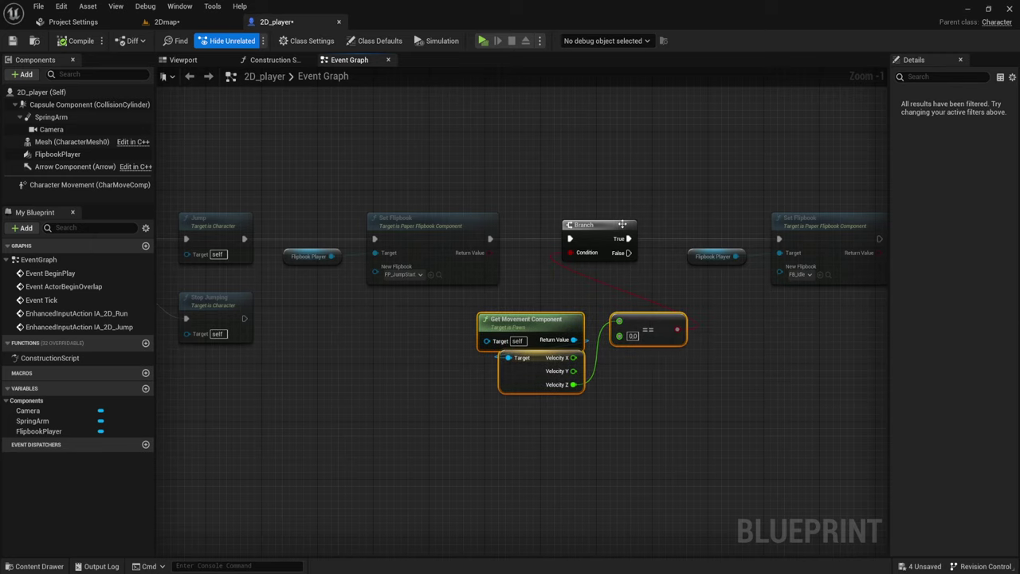
{"action": "left_click_drag", "start_coordinate": [605, 226], "coordinate": [785, 256]}
{"action": "left_click_drag", "start_coordinate": [640, 242], "coordinate": [721, 232]}
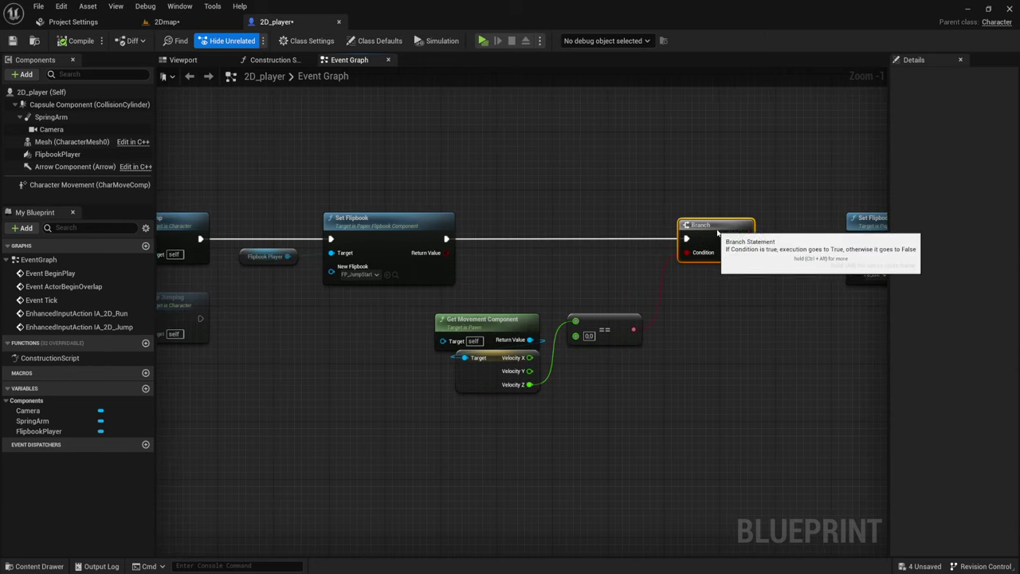
Insert a 0.2-second Delay between the jump-start Set Flipbook and the Branch
{"action": "left_click_drag", "start_coordinate": [446, 237], "coordinate": [503, 229]}
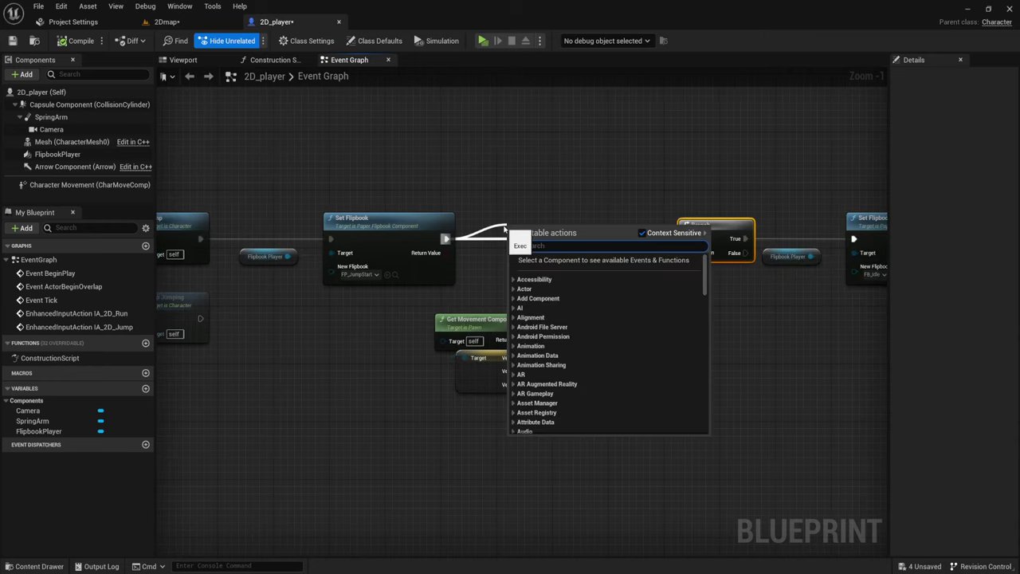
{"action": "type", "text": "dela"}
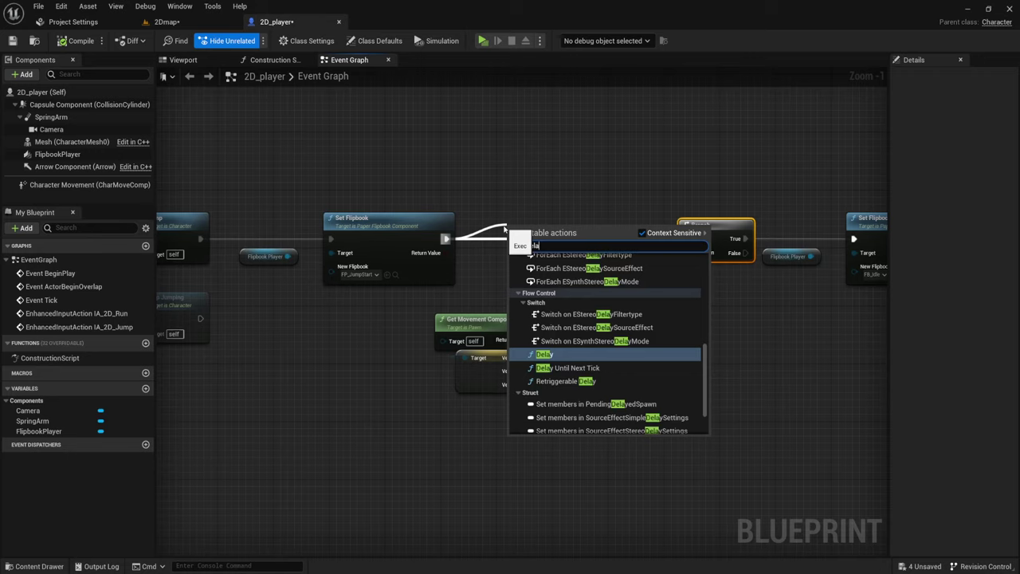
{"action": "key", "text": "Return"}
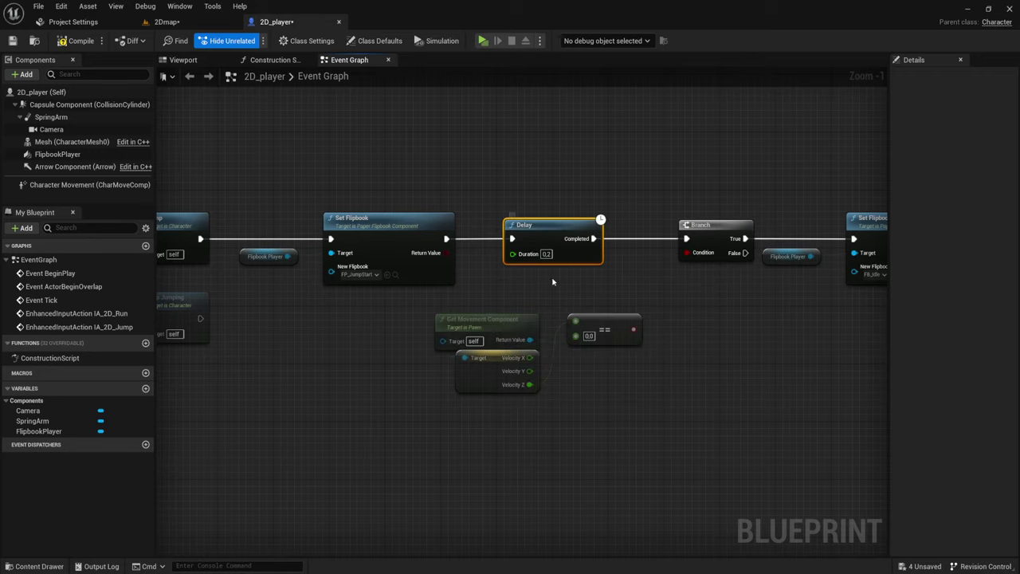
{"action": "left_click", "coordinate": [552, 282]}
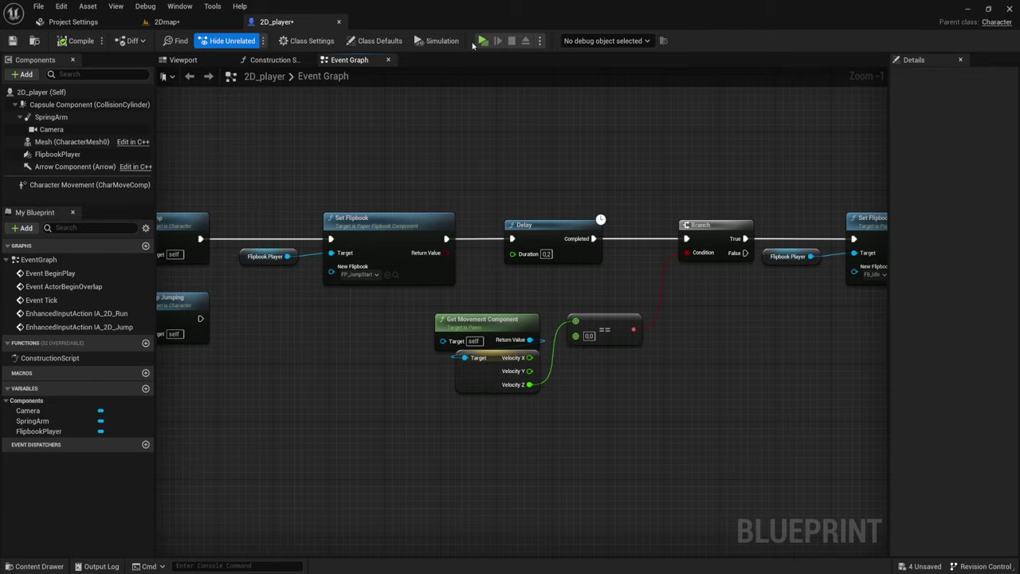
{"action": "key", "text": "space"}
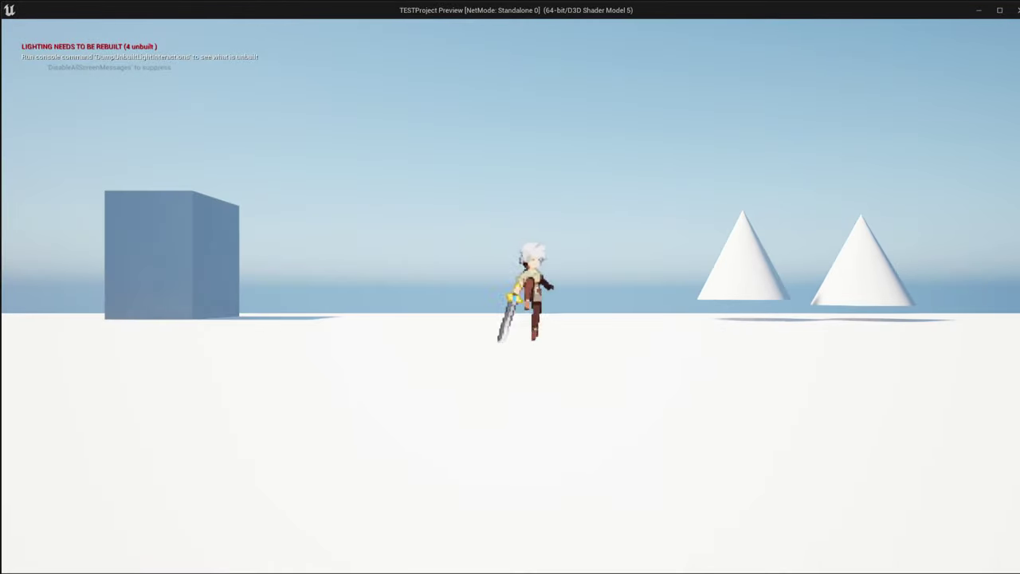
{"action": "key", "text": "f"}
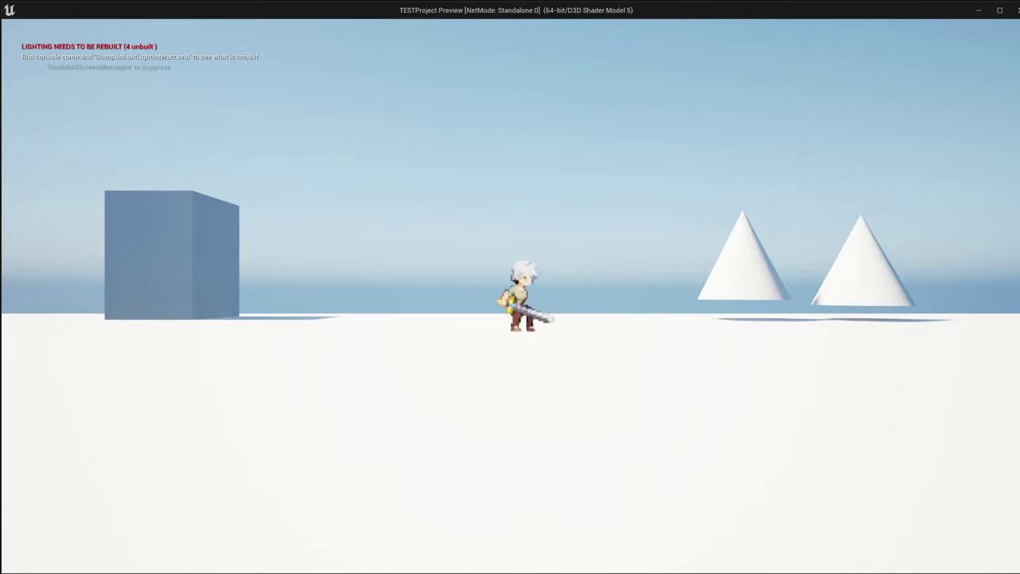
{"action": "key", "text": "Escape"}
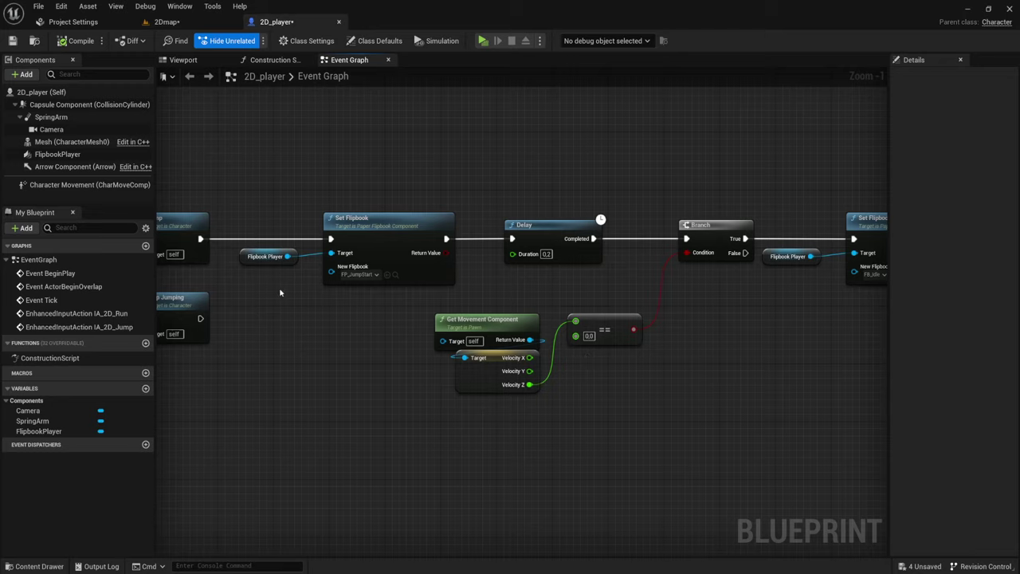
Move the Delay, Branch, Set Flipbook and velocity nodes right to make room
{"action": "left_click_drag", "start_coordinate": [271, 294], "coordinate": [459, 212]}
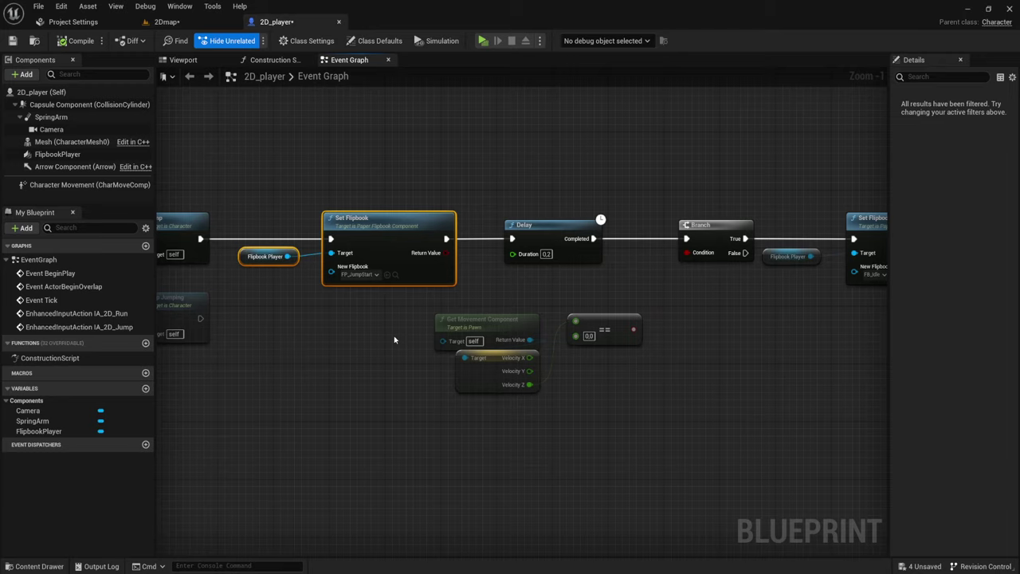
{"action": "scroll", "coordinate": [430, 313], "scroll_direction": "down", "scroll_amount": 2}
{"action": "right_click_drag", "start_coordinate": [431, 313], "coordinate": [305, 270]}
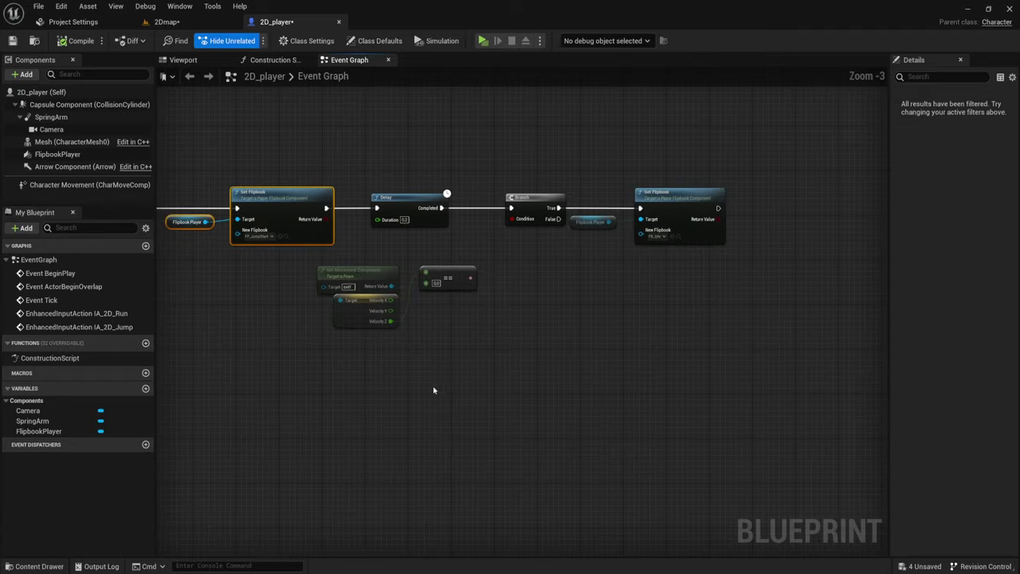
{"action": "mouse_move", "coordinate": [376, 353]}
{"action": "left_mouse_down"}
{"action": "mouse_move", "coordinate": [669, 202]}
{"action": "mouse_move", "coordinate": [789, 202]}
{"action": "left_mouse_up"}
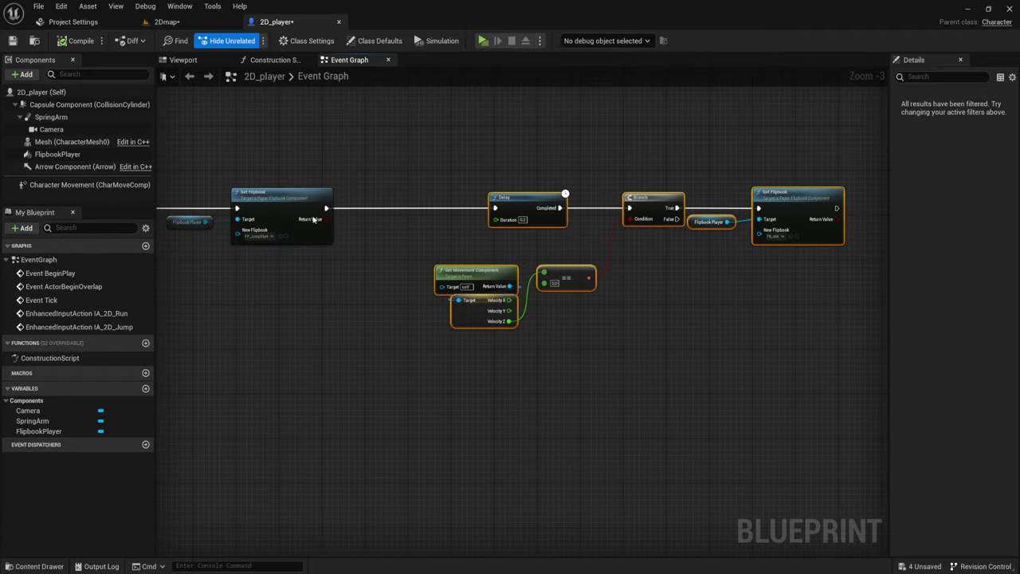
{"action": "right_click_drag", "start_coordinate": [222, 234], "coordinate": [461, 248]}
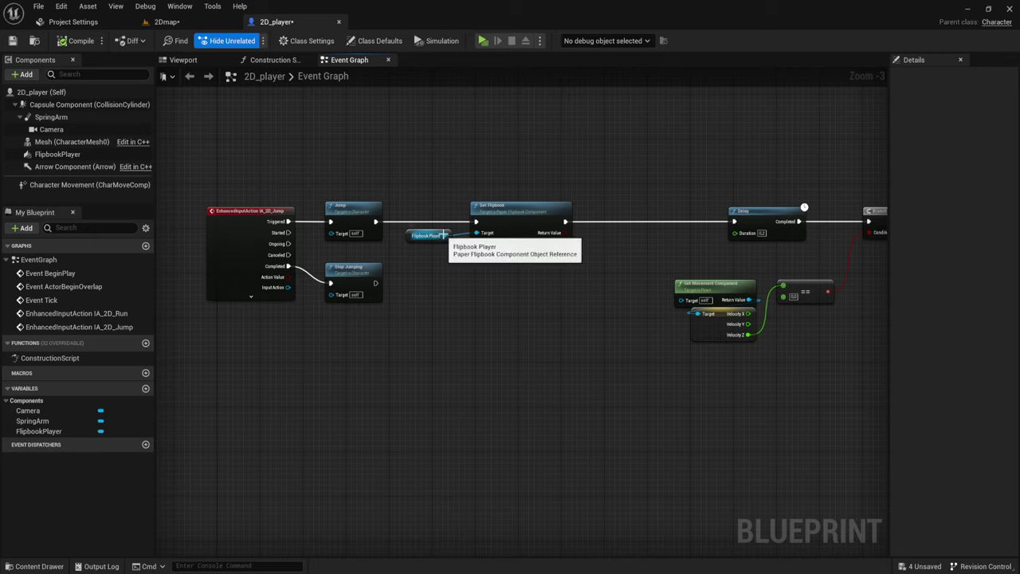
Add a Set Looping node on Flipbook Player with looping off, wired between Set Flipbook and Delay
{"action": "left_click_drag", "start_coordinate": [444, 235], "coordinate": [458, 283]}
{"action": "type", "text": "set"}
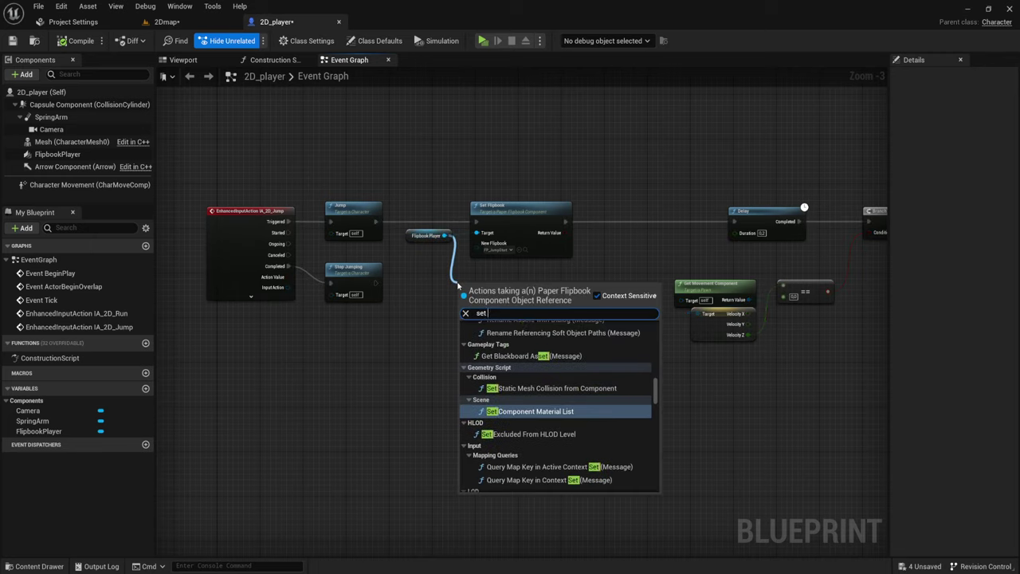
{"action": "type", "text": " loo"}
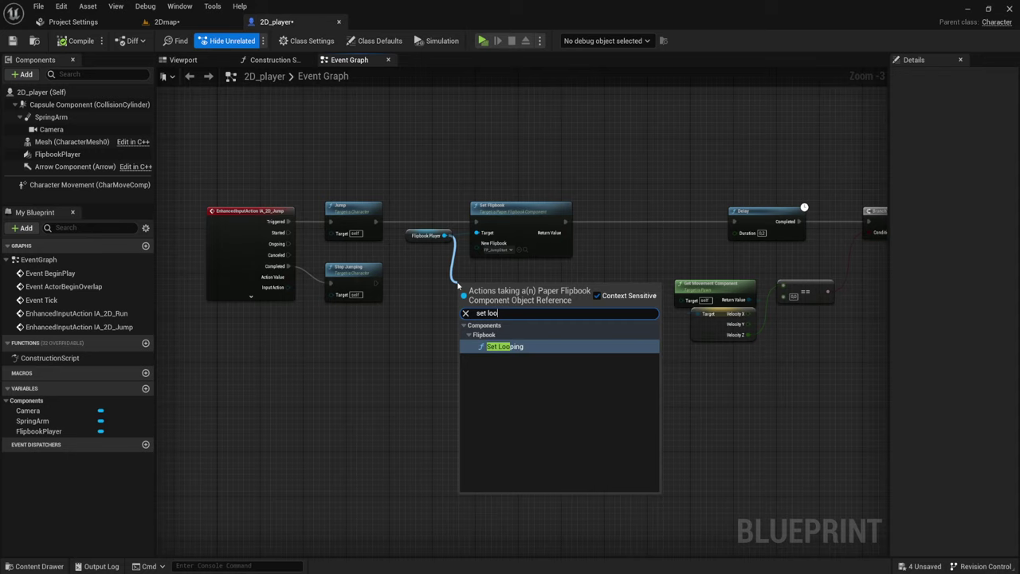
{"action": "key", "text": "Return"}
{"action": "mouse_move", "coordinate": [476, 278]}
{"action": "left_mouse_down"}
{"action": "mouse_move", "coordinate": [625, 204]}
{"action": "mouse_move", "coordinate": [592, 207]}
{"action": "left_mouse_up"}
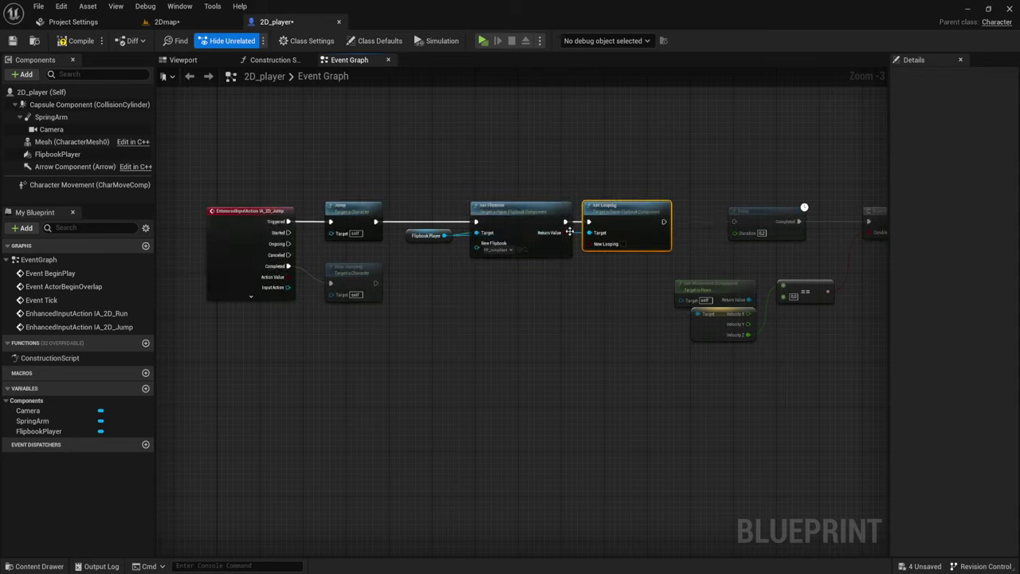
{"action": "scroll", "coordinate": [586, 219], "scroll_direction": "up", "scroll_amount": 3}
{"action": "right_click_drag", "start_coordinate": [646, 276], "coordinate": [514, 287]}
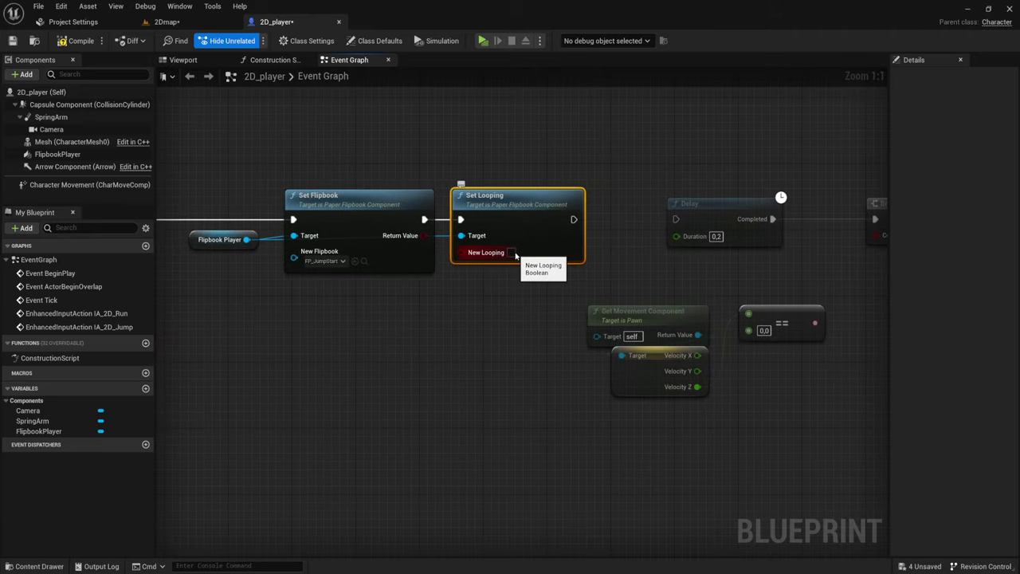
{"action": "right_click", "coordinate": [539, 274]}
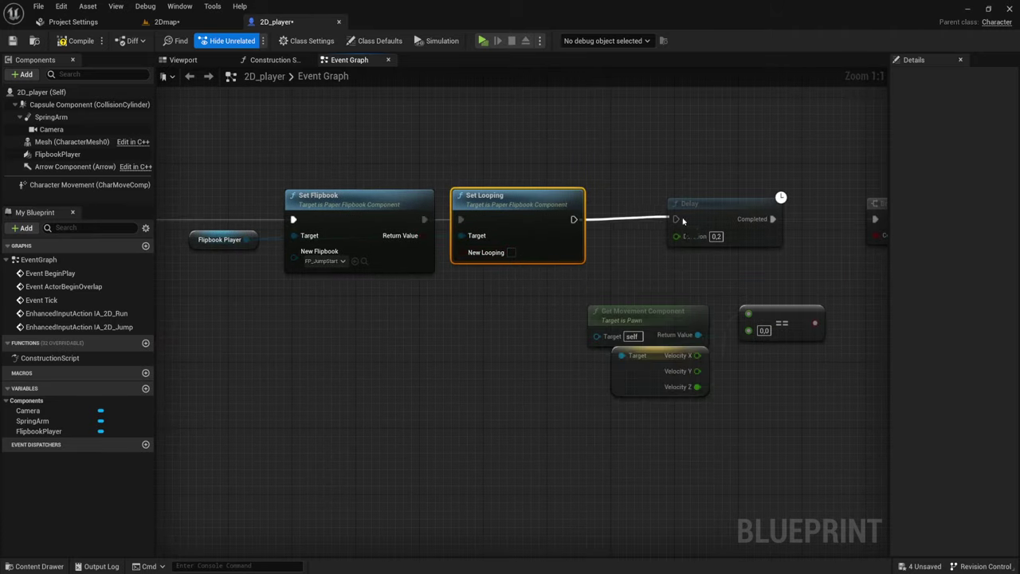
{"action": "mouse_move", "coordinate": [574, 219]}
{"action": "left_mouse_down"}
{"action": "mouse_move", "coordinate": [677, 220]}
{"action": "mouse_move", "coordinate": [619, 204]}
{"action": "left_mouse_up"}
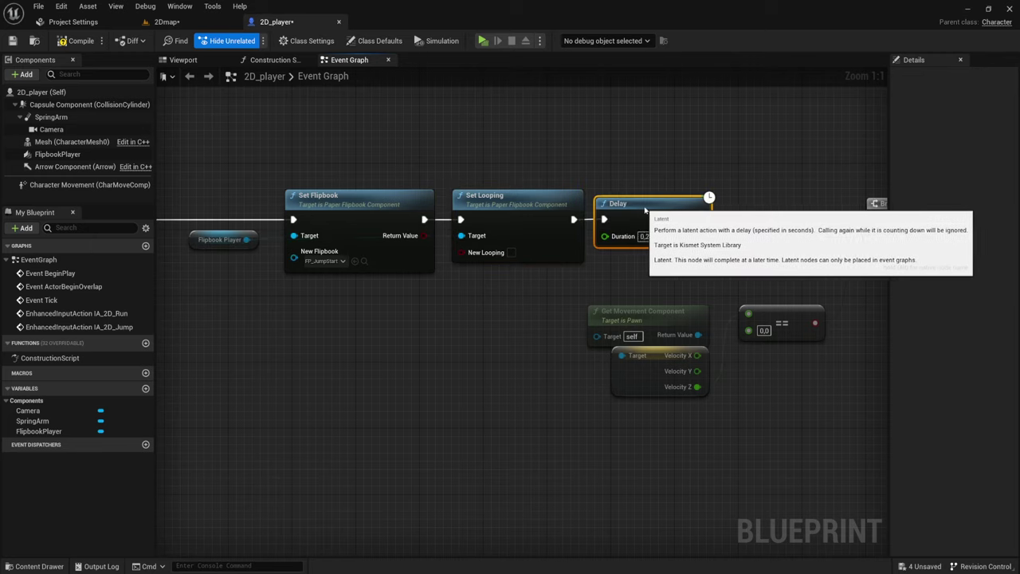
{"action": "scroll", "coordinate": [655, 314], "scroll_direction": "down", "scroll_amount": 1}
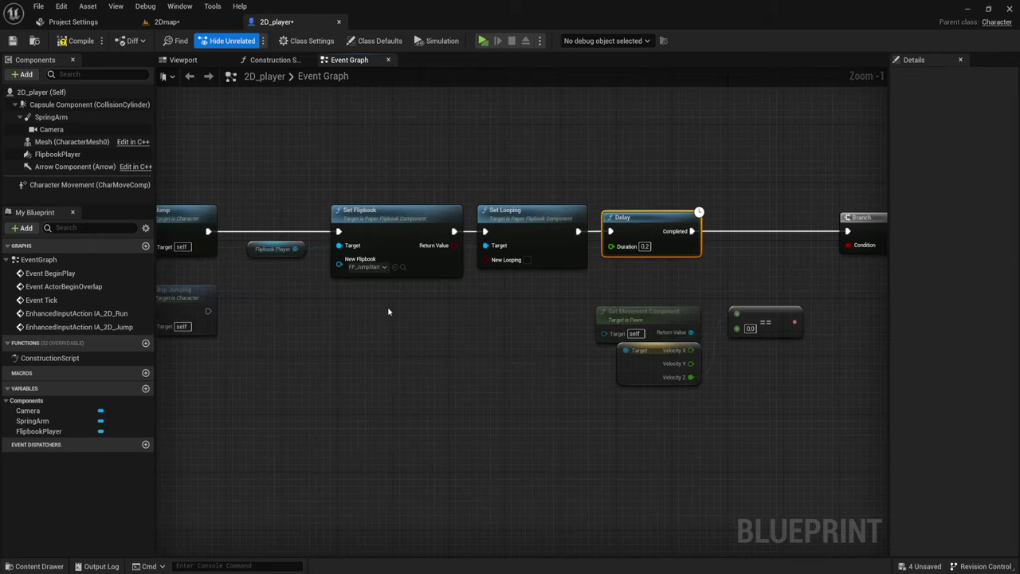
{"action": "right_click_drag", "start_coordinate": [629, 323], "coordinate": [256, 311]}
{"action": "left_click", "coordinate": [428, 308]}
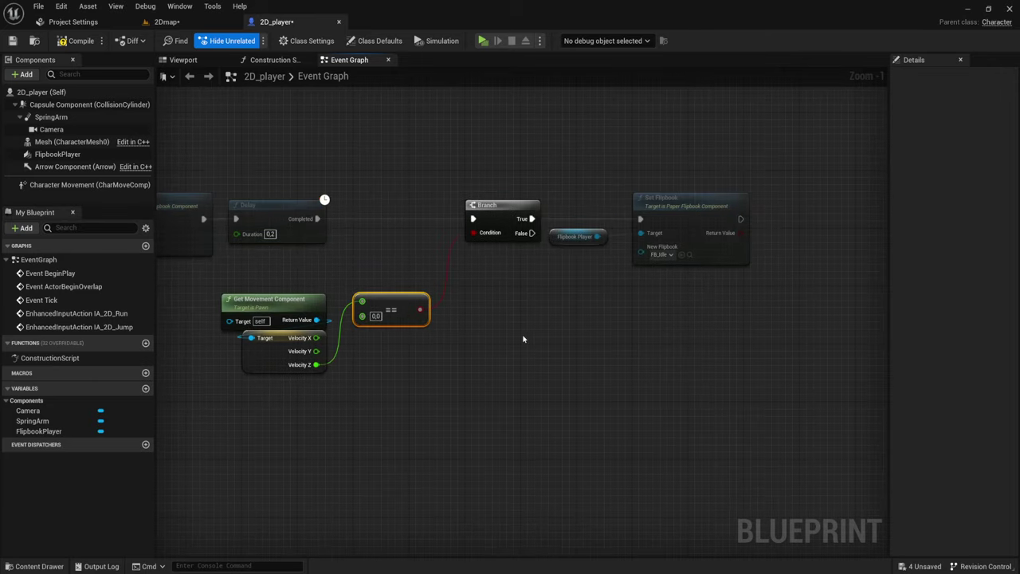
Tidy the graph, moving the Branch beside the Delay and the comparison nodes under the chain
{"action": "right_click", "coordinate": [530, 336]}
{"action": "left_click", "coordinate": [494, 323]}
{"action": "right_click_drag", "start_coordinate": [494, 323], "coordinate": [642, 320]}
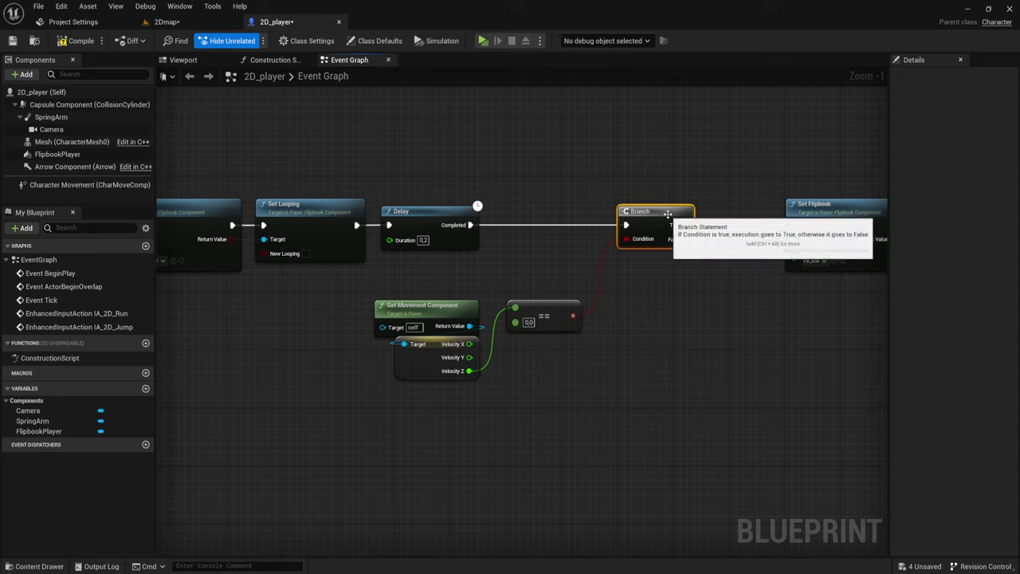
{"action": "left_click_drag", "start_coordinate": [642, 211], "coordinate": [516, 211]}
{"action": "mouse_move", "coordinate": [381, 428]}
{"action": "left_mouse_down"}
{"action": "mouse_move", "coordinate": [494, 335]}
{"action": "mouse_move", "coordinate": [542, 318]}
{"action": "mouse_move", "coordinate": [445, 317]}
{"action": "left_mouse_up"}
{"action": "left_click", "coordinate": [576, 337]}
Duplicate Set Looping with looping on, run it from Branch True, and feed it Flipbook Player
{"action": "left_click", "coordinate": [307, 204]}
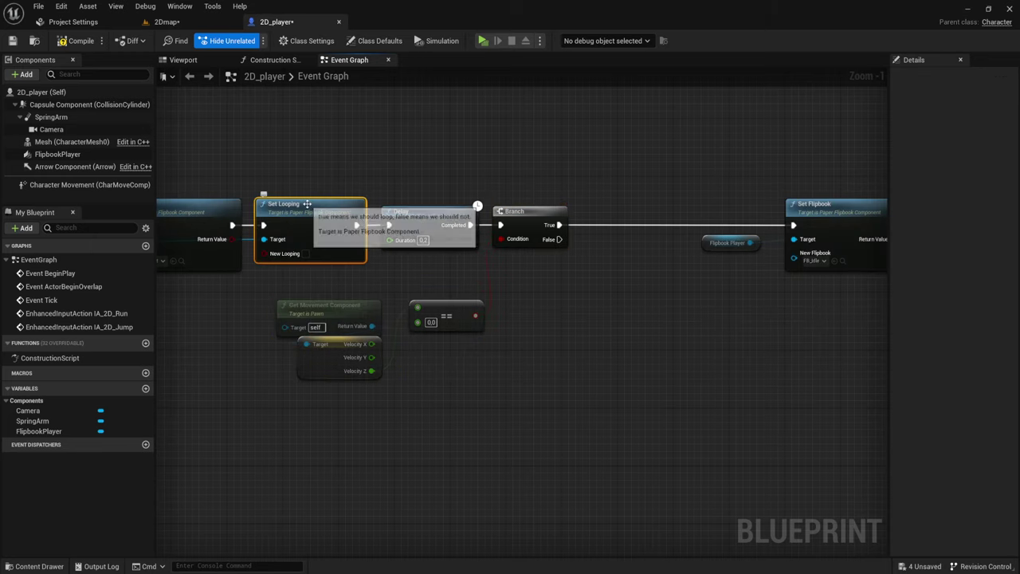
{"action": "key", "text": "ctrl+c"}
{"action": "key", "text": "ctrl+v"}
{"action": "mouse_move", "coordinate": [661, 180]}
{"action": "left_mouse_down"}
{"action": "mouse_move", "coordinate": [641, 208]}
{"action": "mouse_move", "coordinate": [559, 225]}
{"action": "left_mouse_up"}
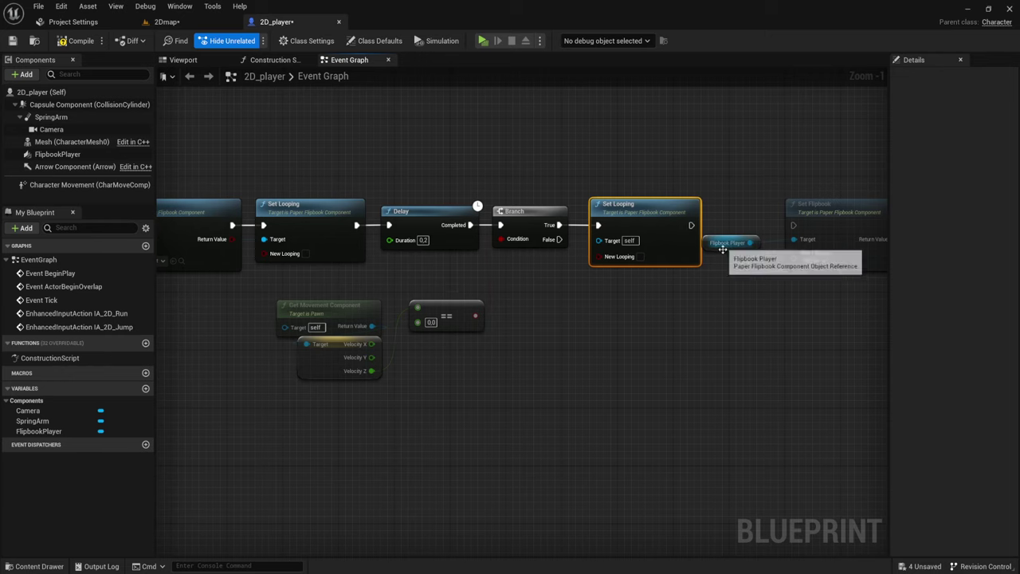
{"action": "mouse_move", "coordinate": [727, 242]}
{"action": "left_mouse_down"}
{"action": "mouse_move", "coordinate": [533, 293]}
{"action": "mouse_move", "coordinate": [598, 240]}
{"action": "left_mouse_up"}
{"action": "right_click_drag", "start_coordinate": [636, 281], "coordinate": [558, 279]}
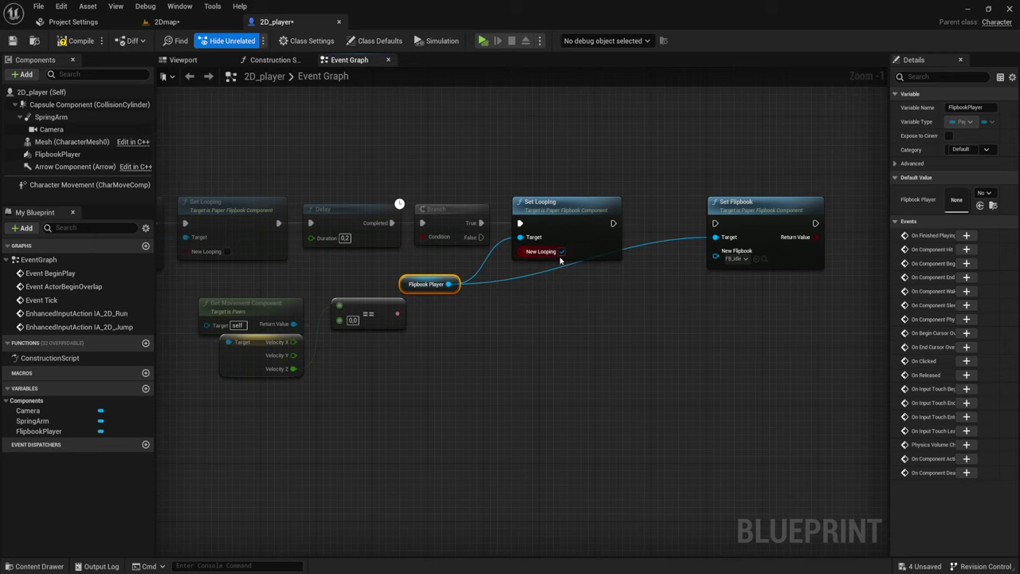
{"action": "right_click_drag", "start_coordinate": [702, 282], "coordinate": [582, 257]}
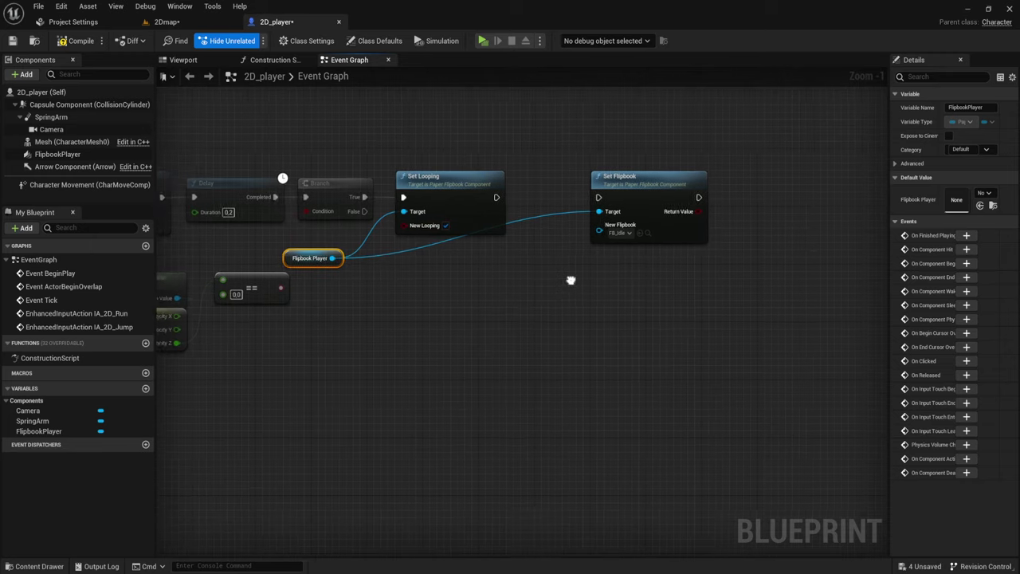
{"action": "left_click_drag", "start_coordinate": [640, 200], "coordinate": [708, 199]}
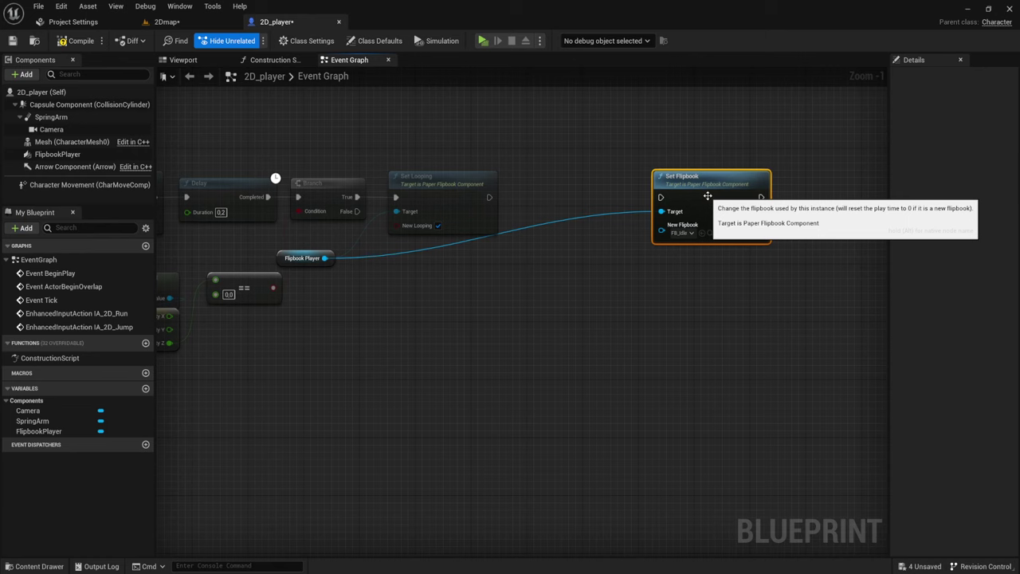
{"action": "right_click_drag", "start_coordinate": [514, 267], "coordinate": [609, 293]}
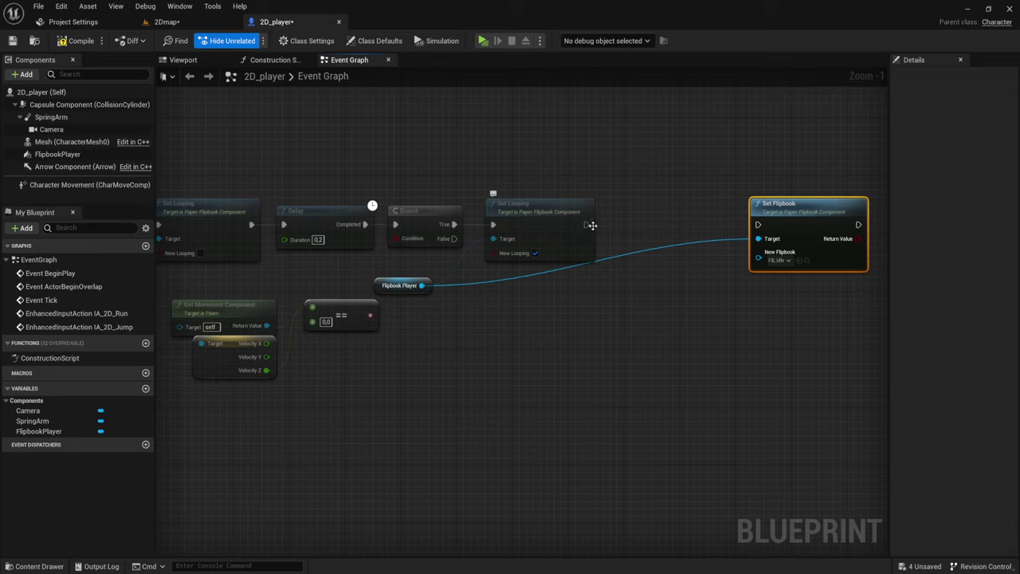
{"action": "left_click_drag", "start_coordinate": [592, 225], "coordinate": [759, 226]}
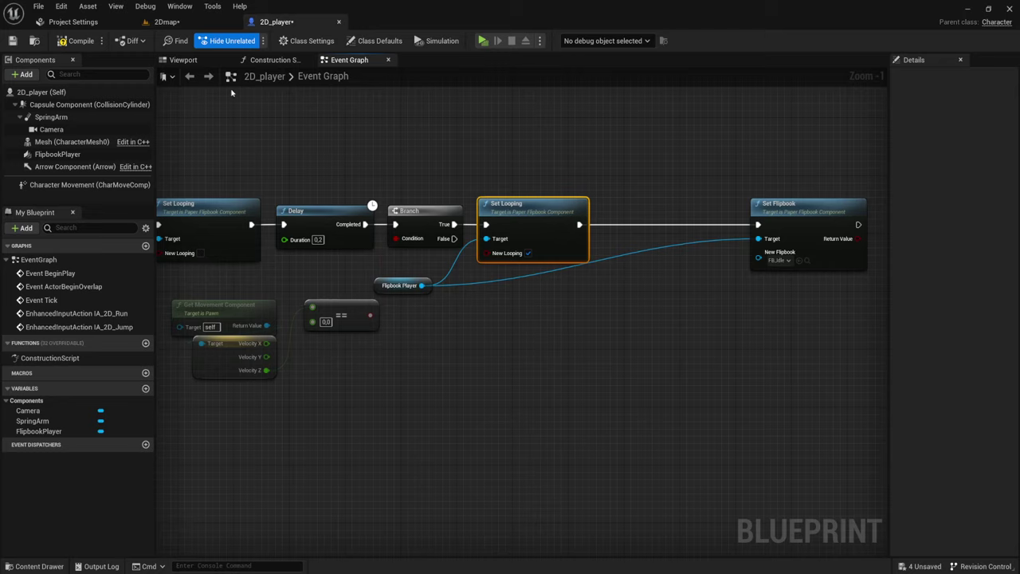
Play-test the game, make the character jump once, and stop the preview
{"action": "left_click", "coordinate": [483, 40]}
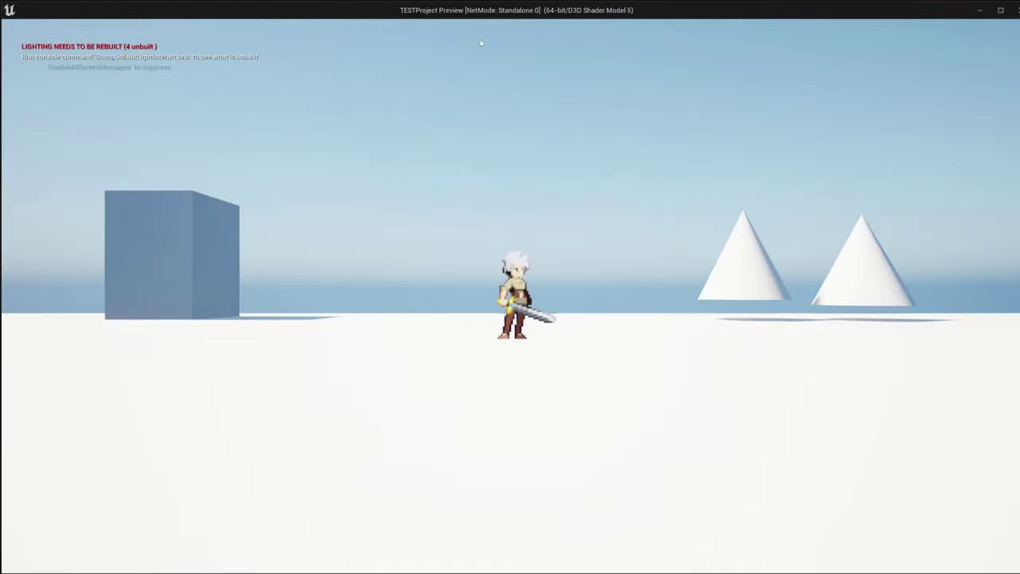
{"action": "key", "text": "space"}
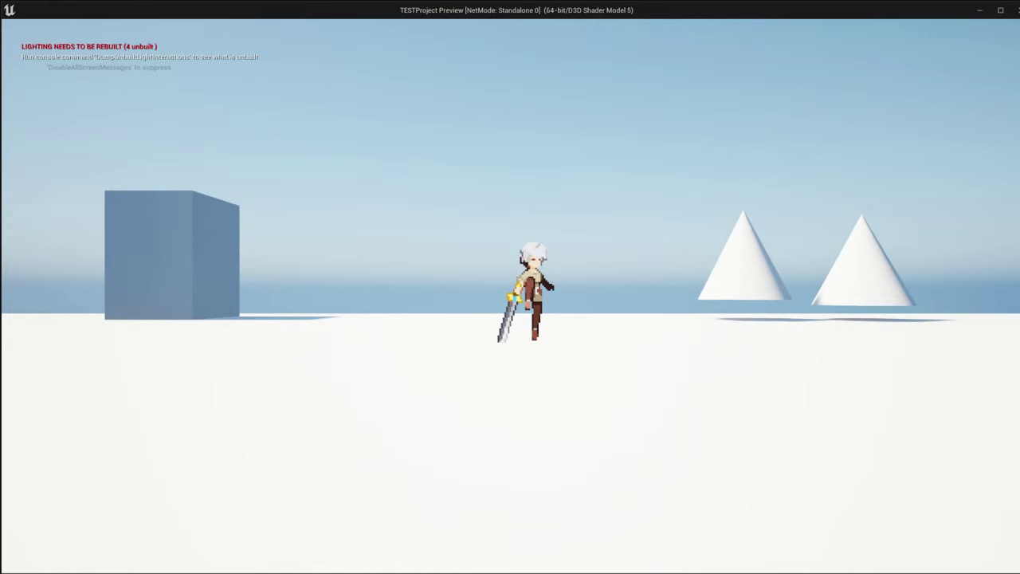
{"action": "key", "text": "Escape"}
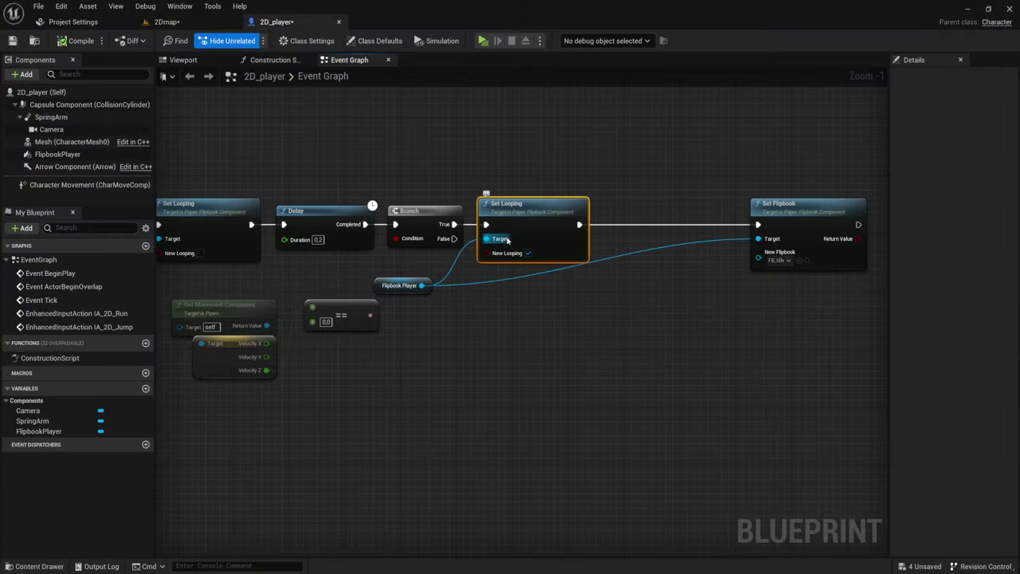
Insert a Flipbook Player Play node, chaining Set Looping → Play → FB_Idle Set Flipbook
{"action": "left_click_drag", "start_coordinate": [422, 285], "coordinate": [588, 294], "text": "ctrl"}
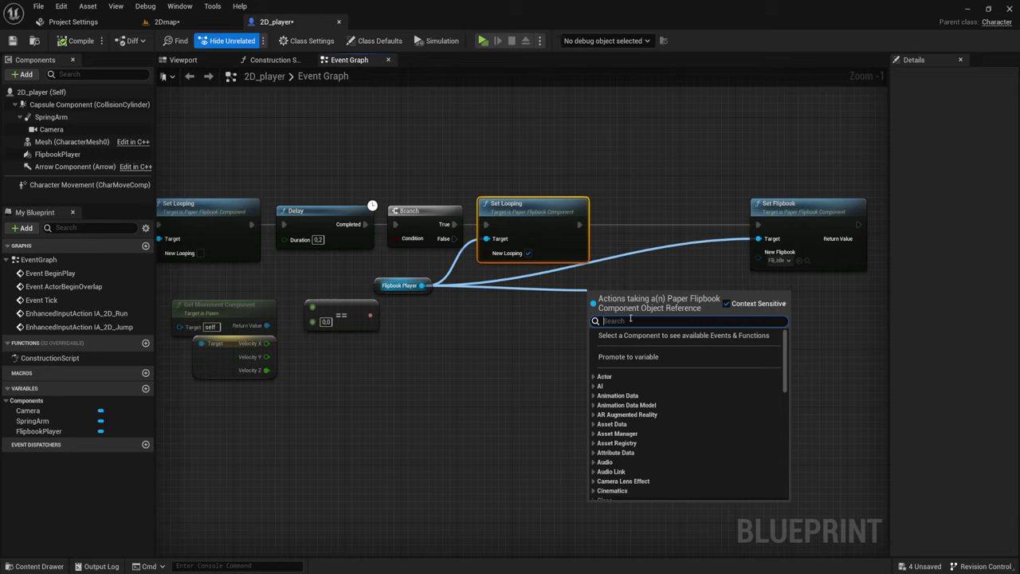
{"action": "type", "text": "play"}
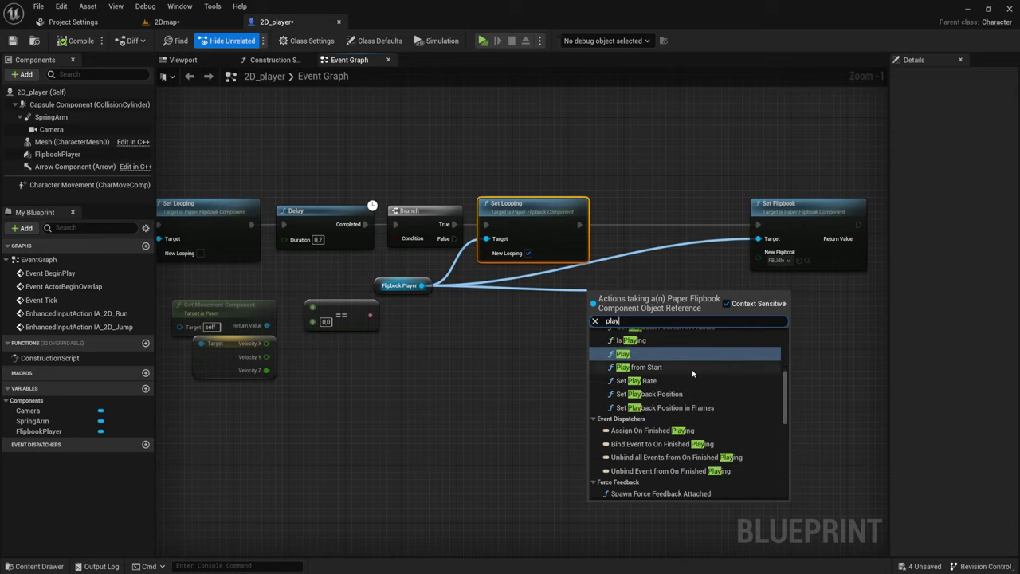
{"action": "left_click", "coordinate": [616, 355]}
{"action": "left_click_drag", "start_coordinate": [626, 268], "coordinate": [632, 202]}
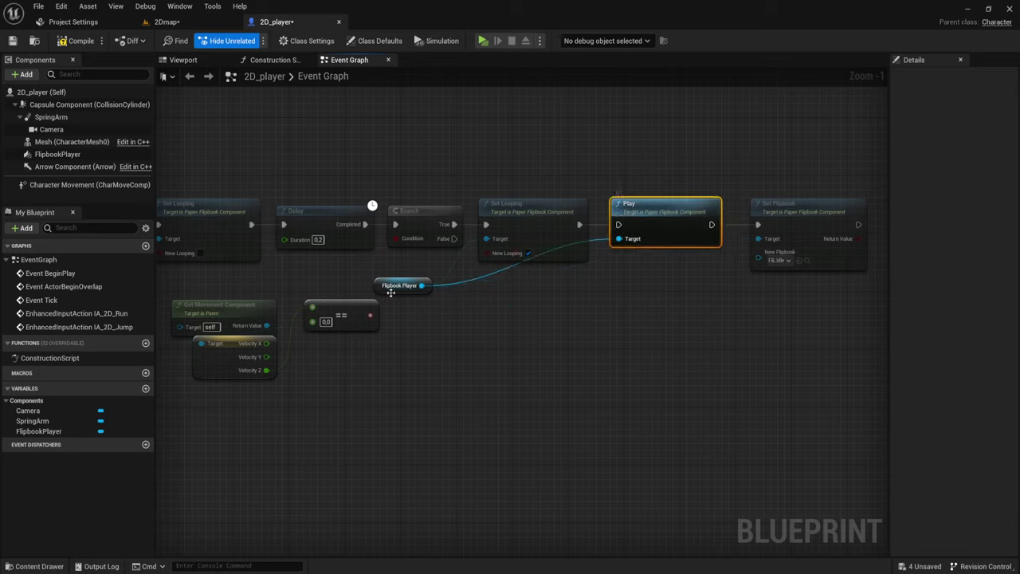
{"action": "mouse_move", "coordinate": [380, 261]}
{"action": "left_mouse_down"}
{"action": "mouse_move", "coordinate": [426, 329]}
{"action": "mouse_move", "coordinate": [416, 306]}
{"action": "left_mouse_up"}
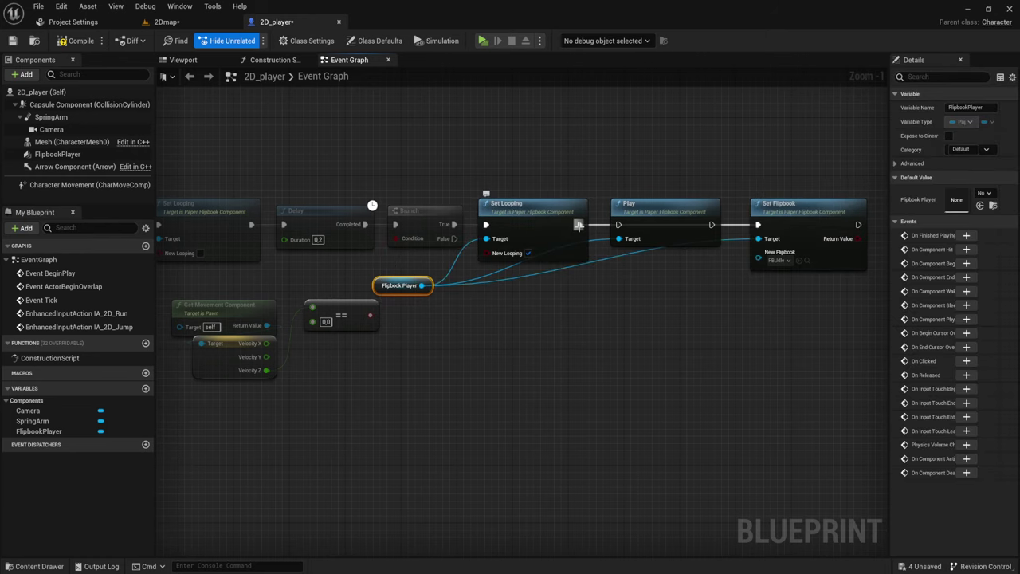
{"action": "left_click_drag", "start_coordinate": [579, 224], "coordinate": [619, 224]}
{"action": "left_click_drag", "start_coordinate": [712, 224], "coordinate": [758, 224]}
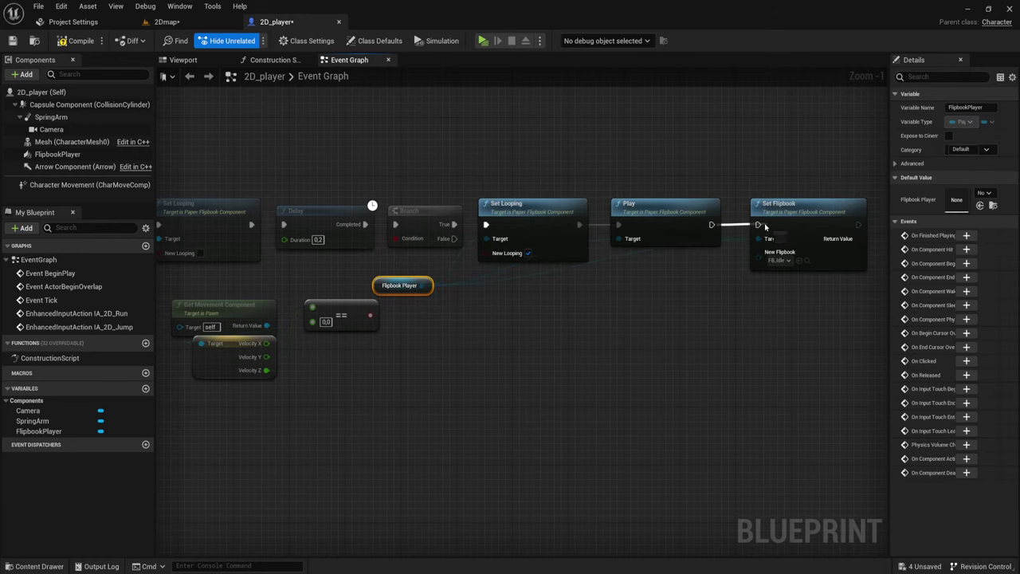
{"action": "scroll", "coordinate": [795, 311], "scroll_direction": "down", "scroll_amount": 2}
{"action": "scroll", "coordinate": [795, 311], "scroll_direction": "up", "scroll_amount": 2}
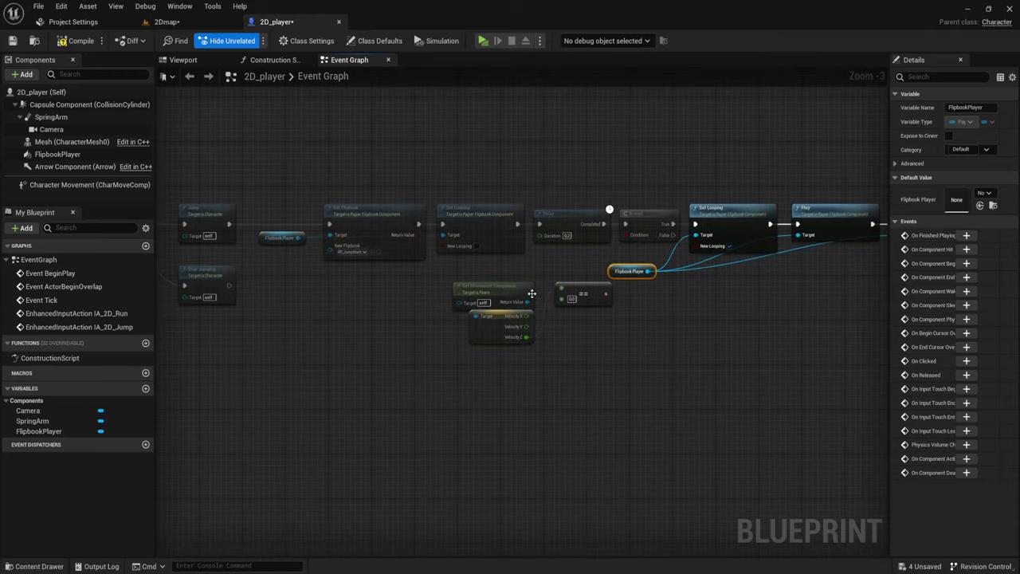
{"action": "left_click", "coordinate": [762, 396]}
{"action": "right_click_drag", "start_coordinate": [762, 396], "coordinate": [532, 364]}
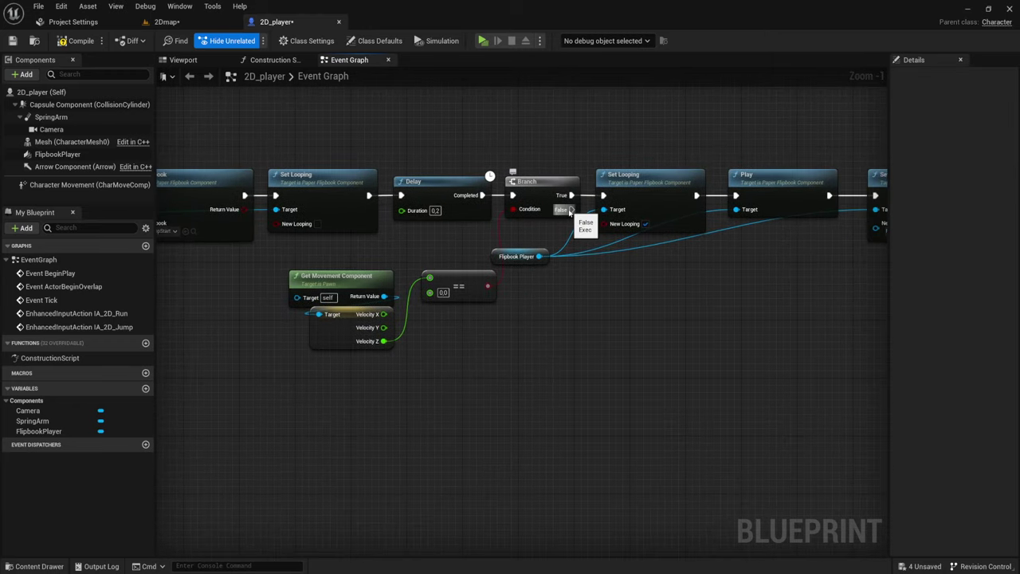
Route Branch False through a 0.1-second Delay that loops back into the Branch via a reroute point
{"action": "left_click_drag", "start_coordinate": [567, 209], "coordinate": [572, 297]}
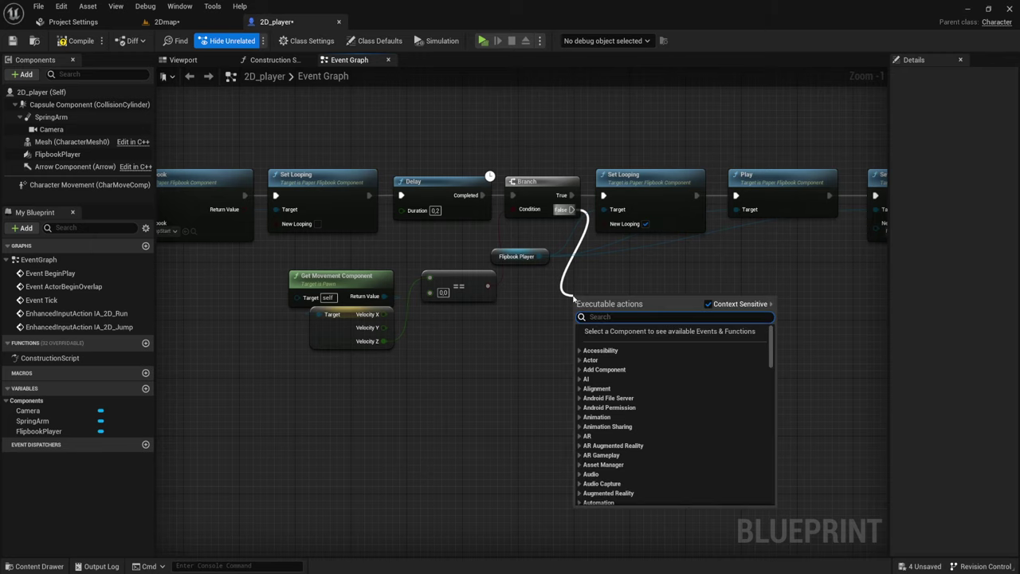
{"action": "type", "text": "delay"}
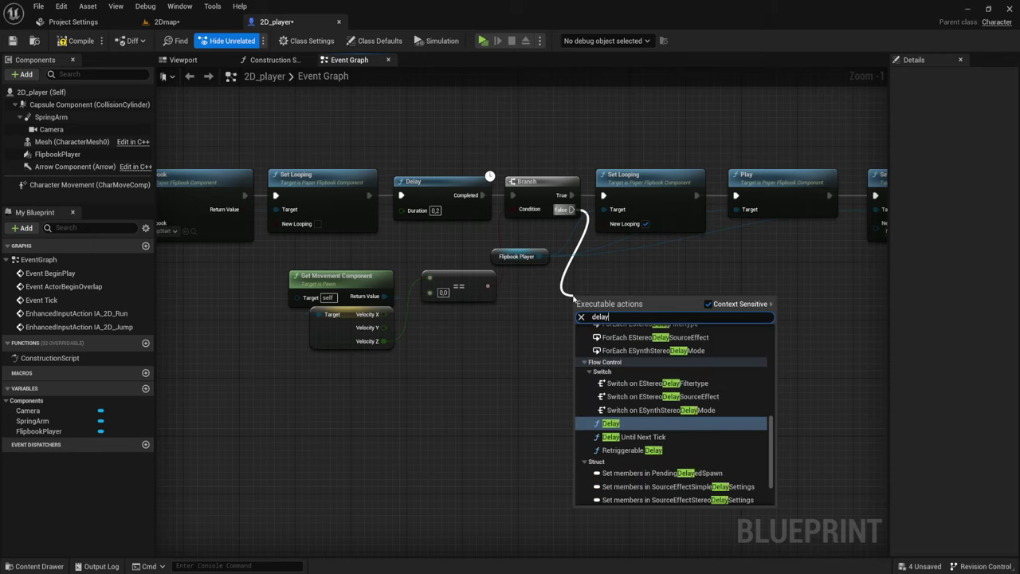
{"action": "left_click", "coordinate": [610, 423]}
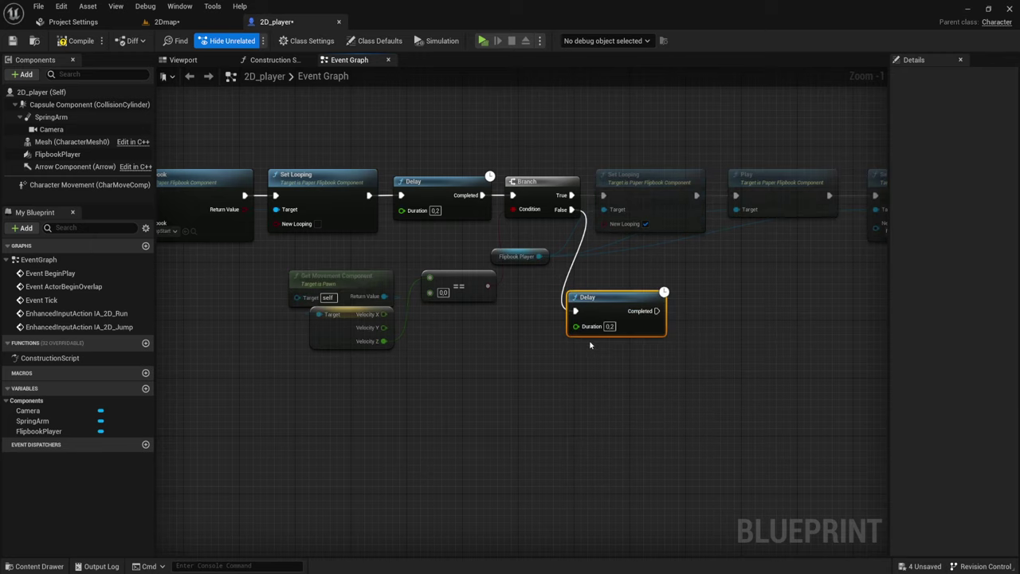
{"action": "left_click_drag", "start_coordinate": [656, 311], "coordinate": [514, 198]}
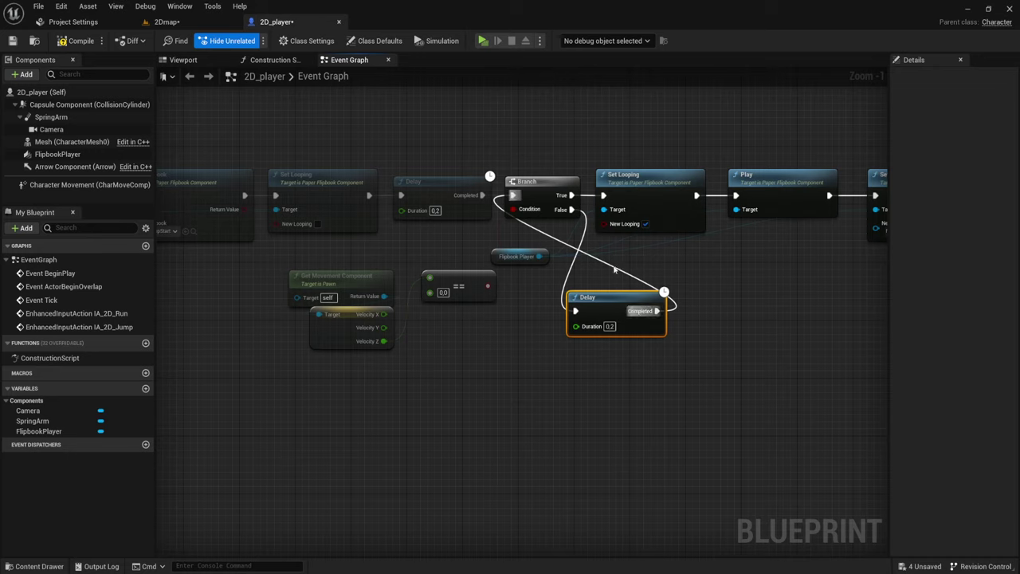
{"action": "double_click", "coordinate": [613, 270]}
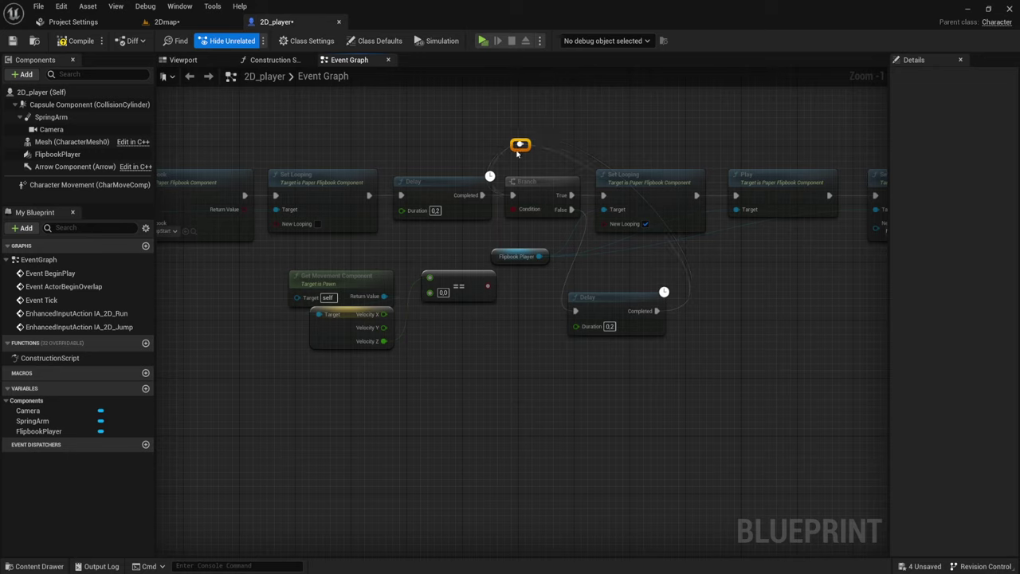
{"action": "left_click_drag", "start_coordinate": [560, 157], "coordinate": [614, 146]}
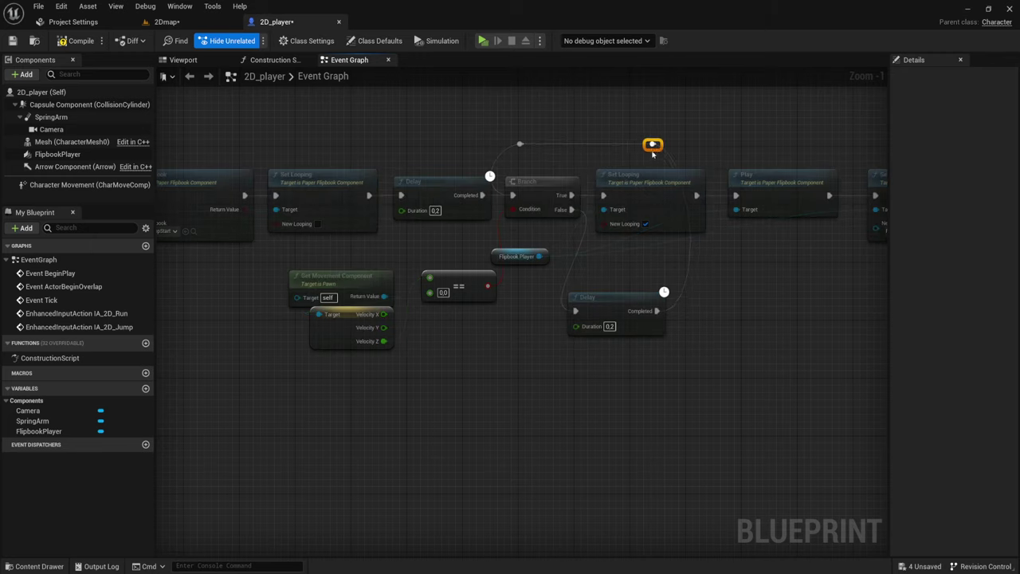
{"action": "left_click", "coordinate": [710, 322]}
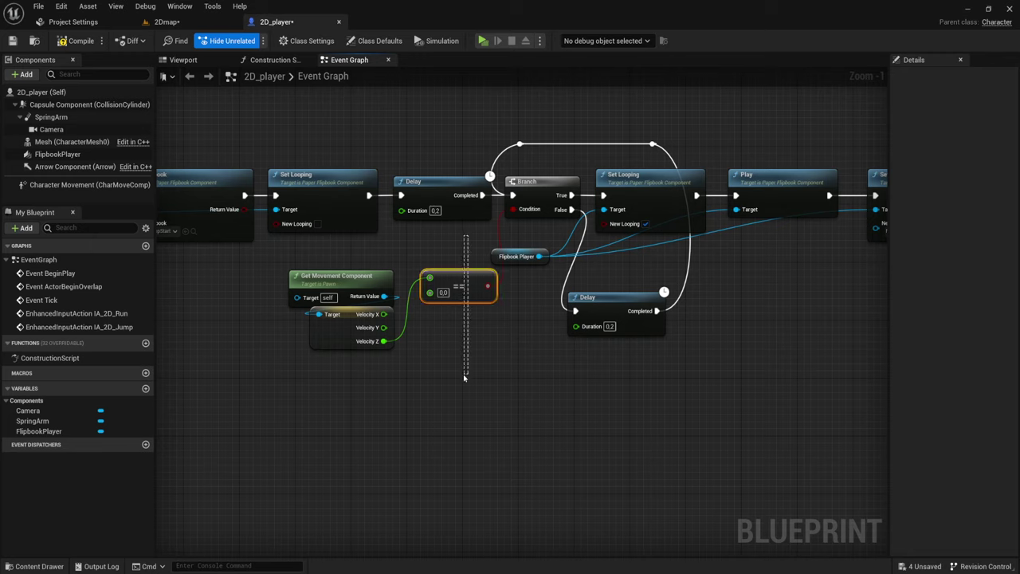
Compile the 2D_player Blueprint and start a play-test
{"action": "mouse_move", "coordinate": [464, 374]}
{"action": "left_mouse_down"}
{"action": "mouse_move", "coordinate": [461, 340]}
{"action": "mouse_move", "coordinate": [446, 331]}
{"action": "left_mouse_up"}
{"action": "left_click", "coordinate": [584, 335]}
{"action": "type", "text": "0.1"}
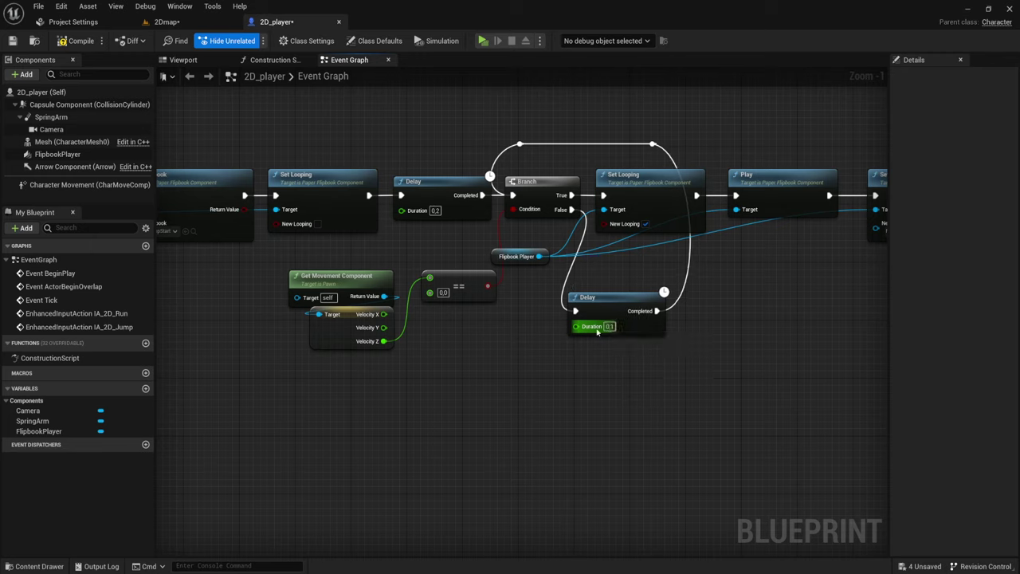
{"action": "left_click", "coordinate": [74, 40]}
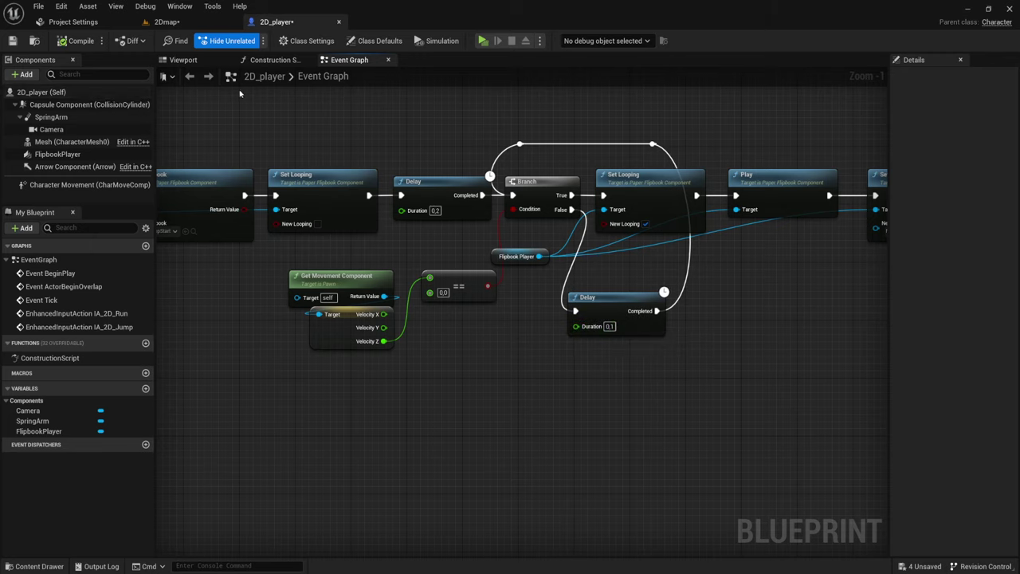
{"action": "left_click", "coordinate": [483, 40]}
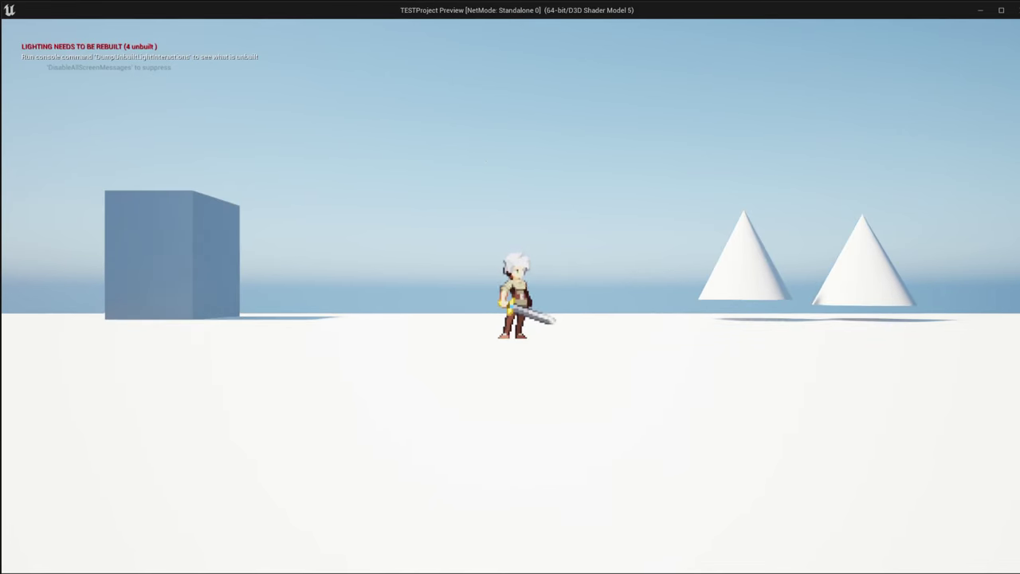
Jump repeatedly with Space while running left and right with A and D, then exit with Esc
{"action": "key", "text": "space"}
{"action": "key", "text": "space"}
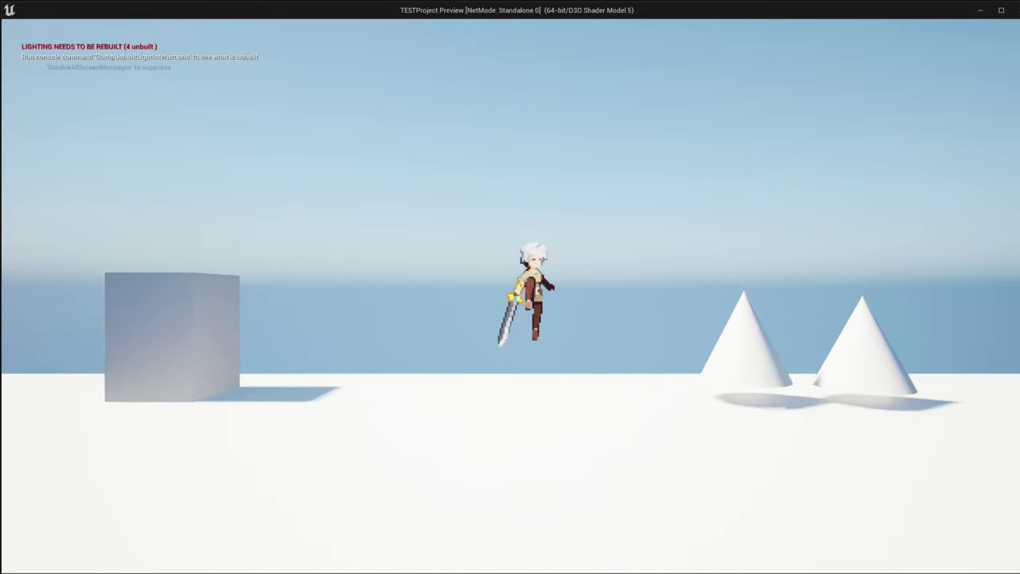
{"action": "key", "text": "a"}
{"action": "key", "text": "space"}
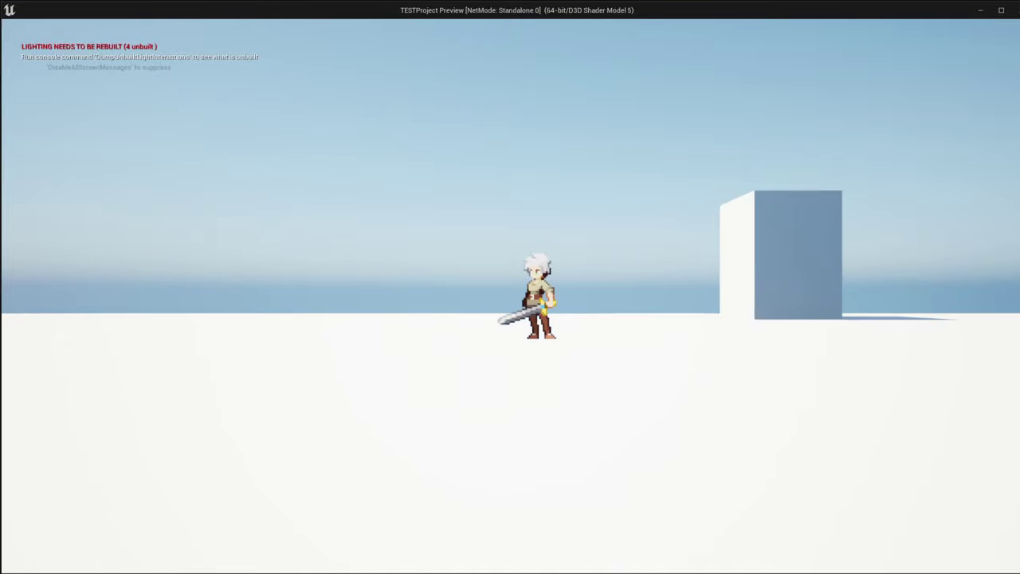
{"action": "key", "text": "d"}
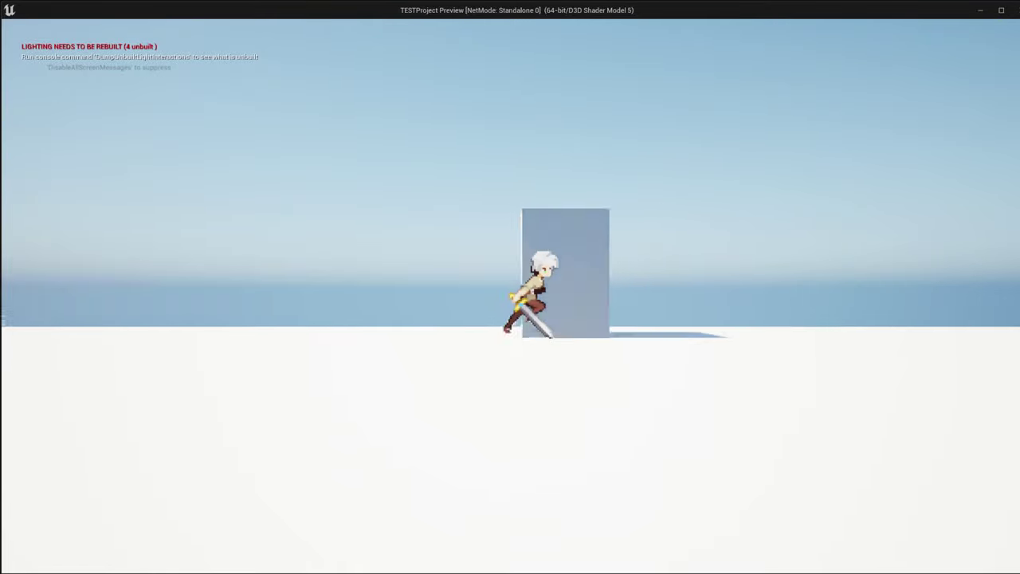
{"action": "key", "text": "space"}
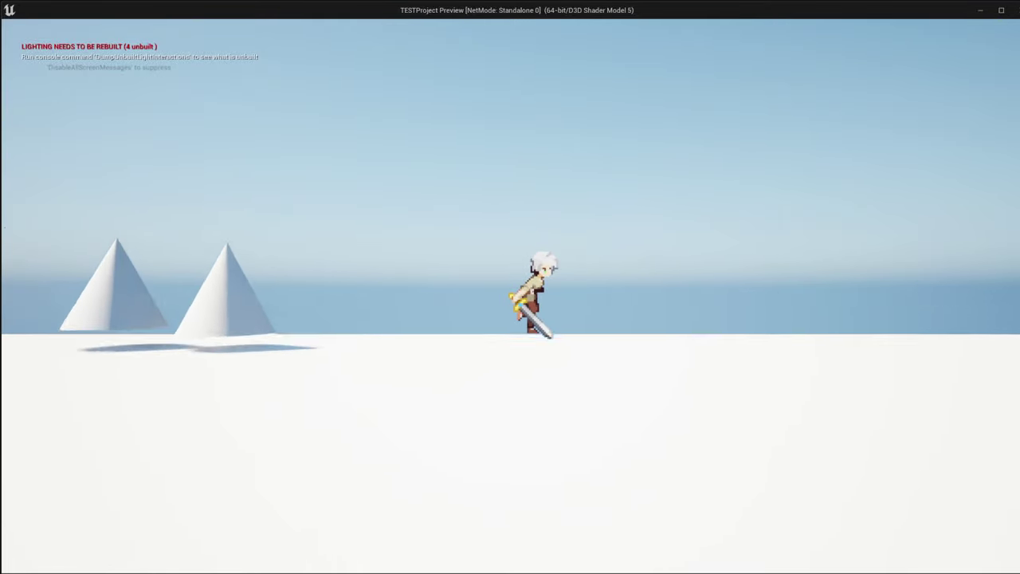
{"action": "key", "text": "space"}
{"action": "key", "text": "a"}
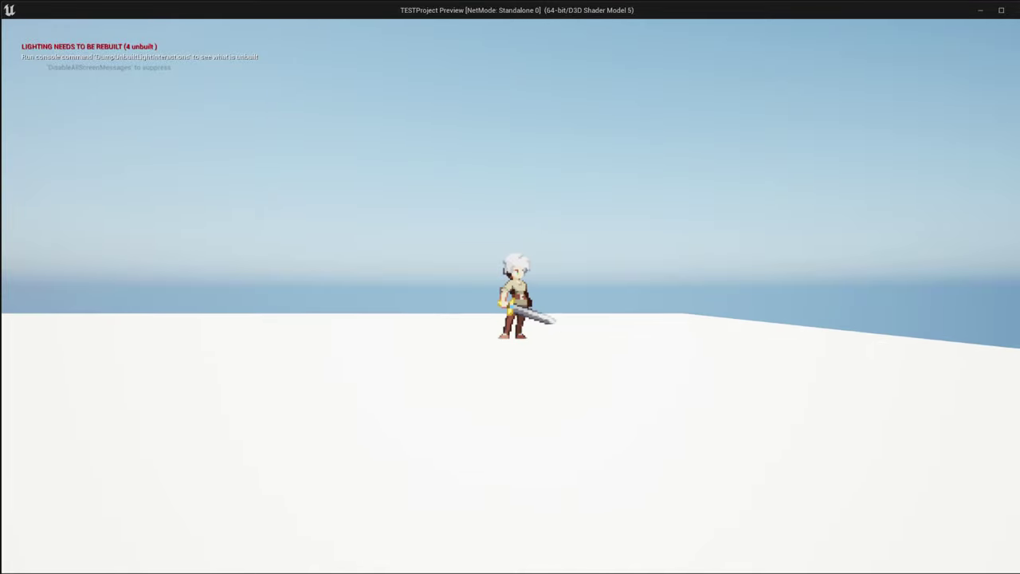
{"action": "key", "text": "space"}
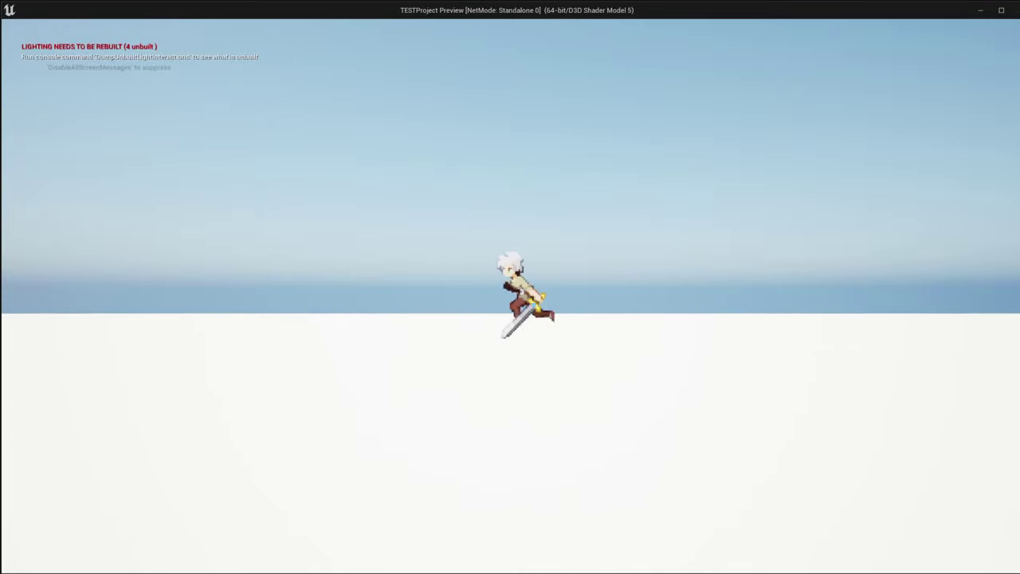
{"action": "key", "text": "space"}
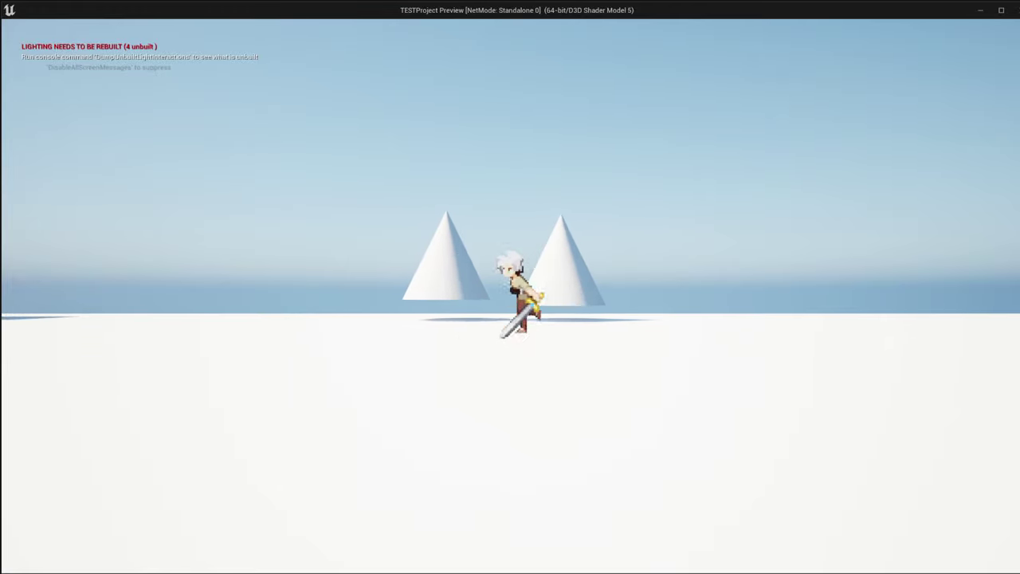
{"action": "key", "text": "space"}
{"action": "key", "text": "d"}
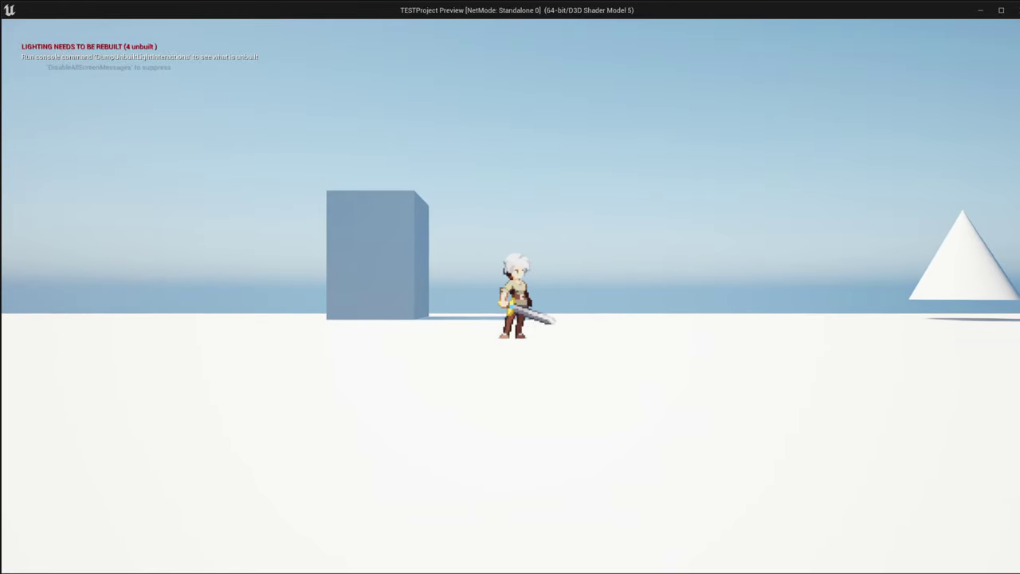
{"action": "key", "text": "Escape"}
{"action": "scroll", "coordinate": [520, 264], "scroll_direction": "down", "scroll_amount": 2}
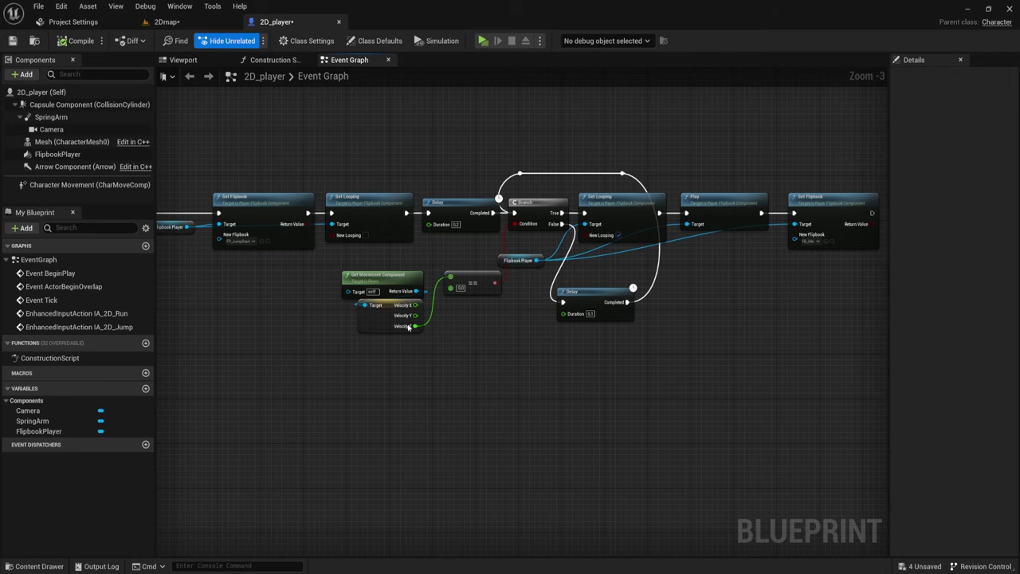
Space the IA_2D_Jump event apart from Jump and Stop Jumping, then add a new Boolean variable
{"action": "right_click_drag", "start_coordinate": [409, 327], "coordinate": [592, 346]}
{"action": "scroll", "coordinate": [495, 289], "scroll_direction": "up", "scroll_amount": 3}
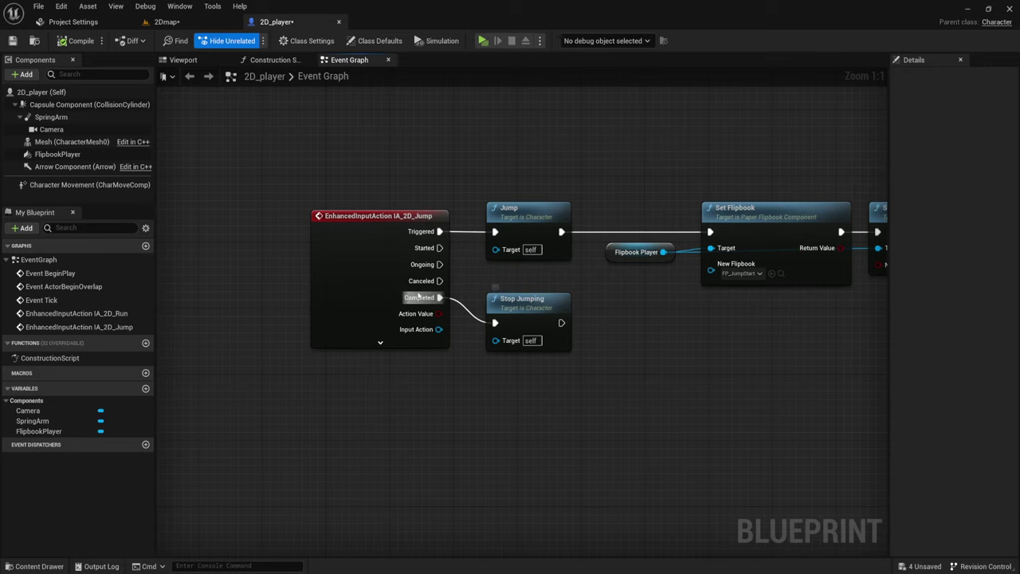
{"action": "mouse_move", "coordinate": [522, 383]}
{"action": "left_mouse_down"}
{"action": "mouse_move", "coordinate": [522, 239]}
{"action": "mouse_move", "coordinate": [553, 249]}
{"action": "left_mouse_up"}
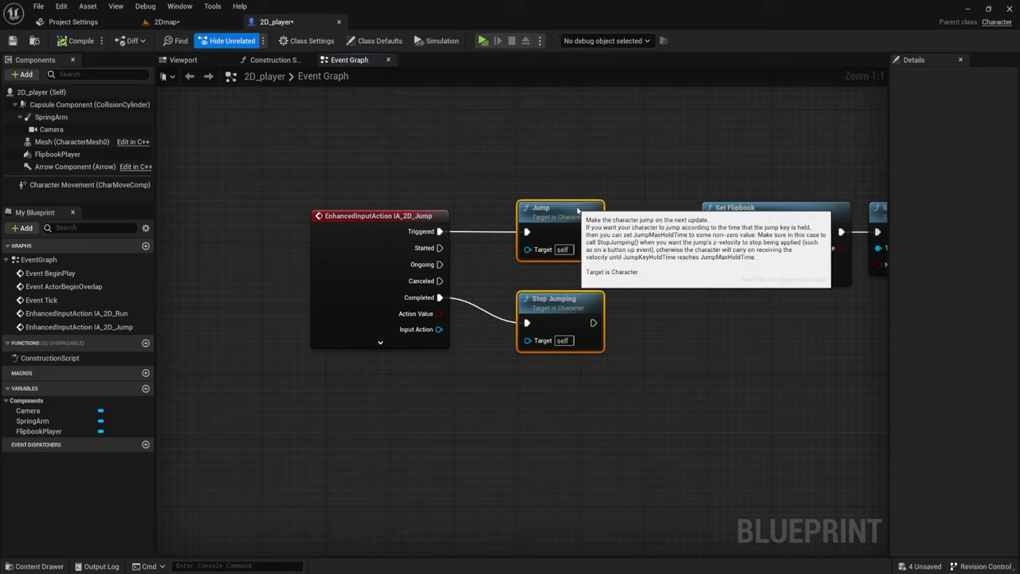
{"action": "right_click_drag", "start_coordinate": [436, 247], "coordinate": [676, 265]}
{"action": "left_click_drag", "start_coordinate": [673, 265], "coordinate": [475, 265]}
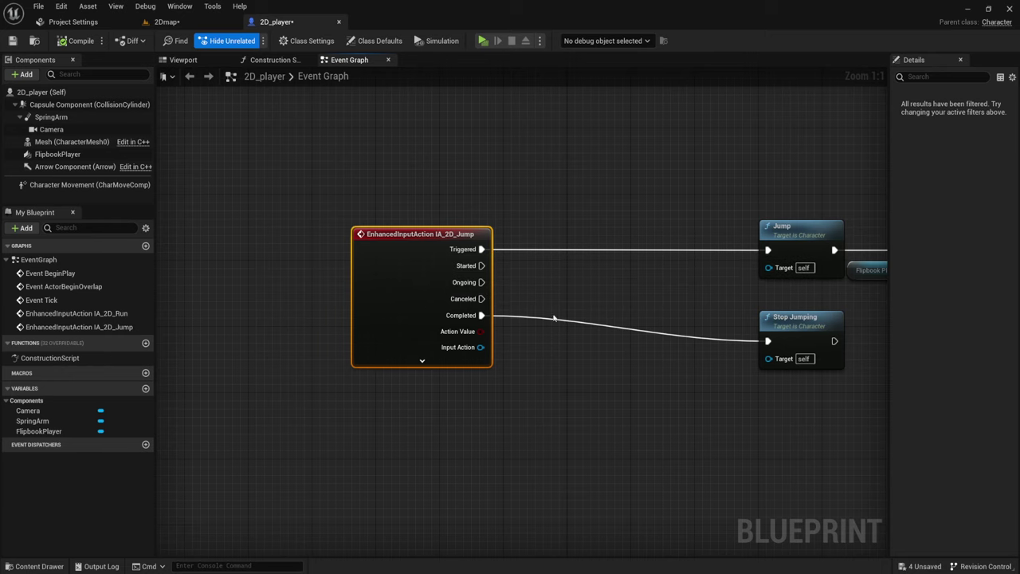
{"action": "right_click_drag", "start_coordinate": [568, 317], "coordinate": [524, 280]}
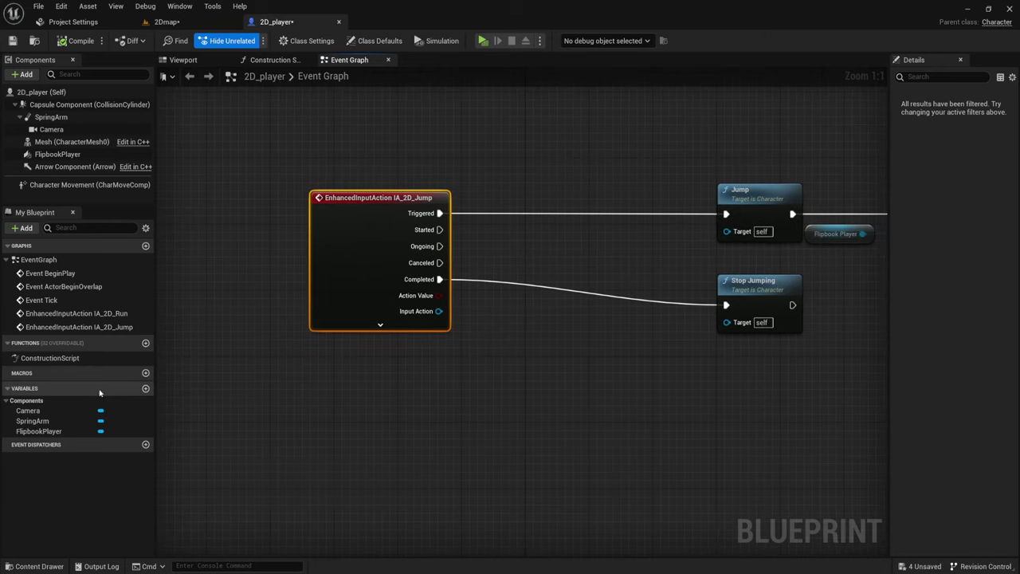
{"action": "left_click", "coordinate": [145, 388]}
{"action": "type", "text": "Is_jumpin"}
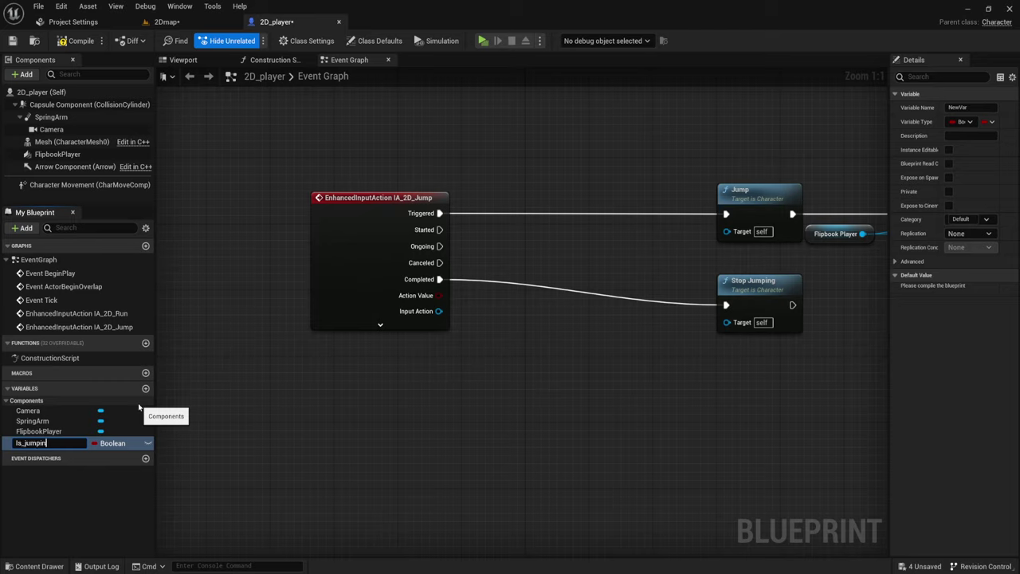
Name the variable Is_jumping and set it true between the Triggered event and Jump
{"action": "type", "text": "g"}
{"action": "key", "text": "Return"}
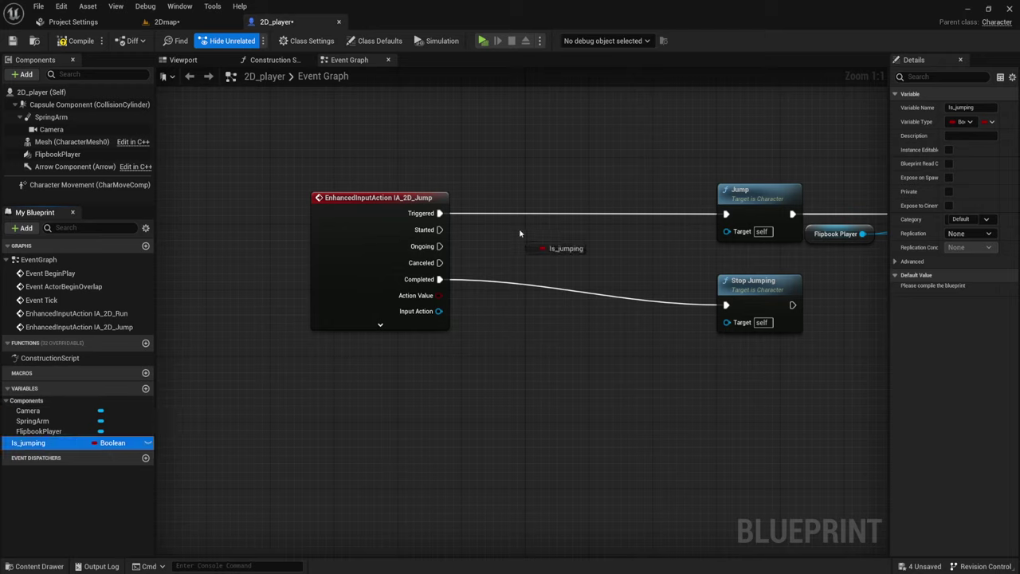
{"action": "mouse_move", "coordinate": [28, 447]}
{"action": "left_mouse_down", "text": "alt"}
{"action": "mouse_move", "coordinate": [552, 180]}
{"action": "mouse_move", "coordinate": [621, 212]}
{"action": "mouse_move", "coordinate": [441, 213]}
{"action": "left_mouse_up", "text": "alt"}
{"action": "left_click_drag", "start_coordinate": [657, 204], "coordinate": [726, 214]}
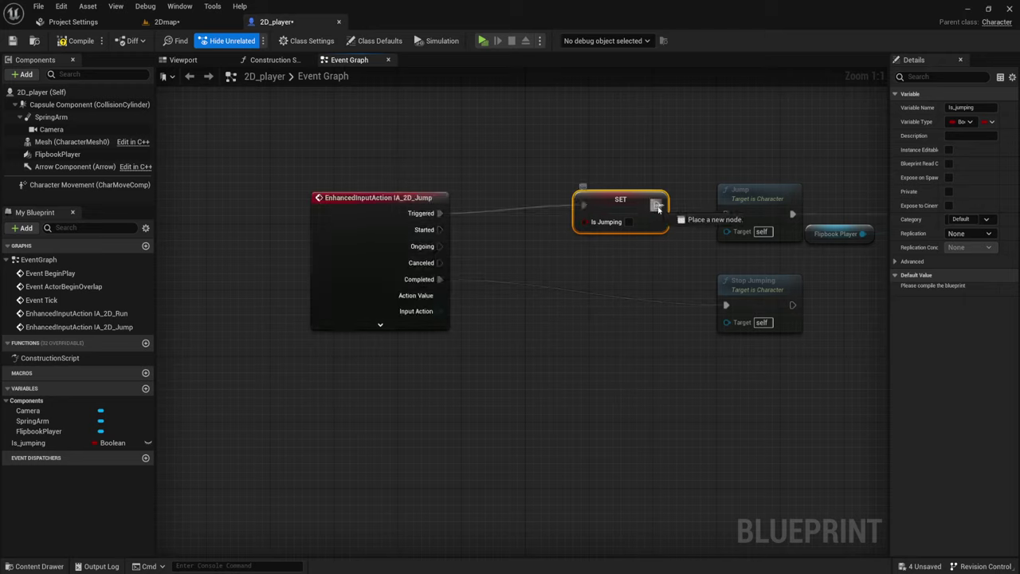
{"action": "left_click", "coordinate": [629, 222]}
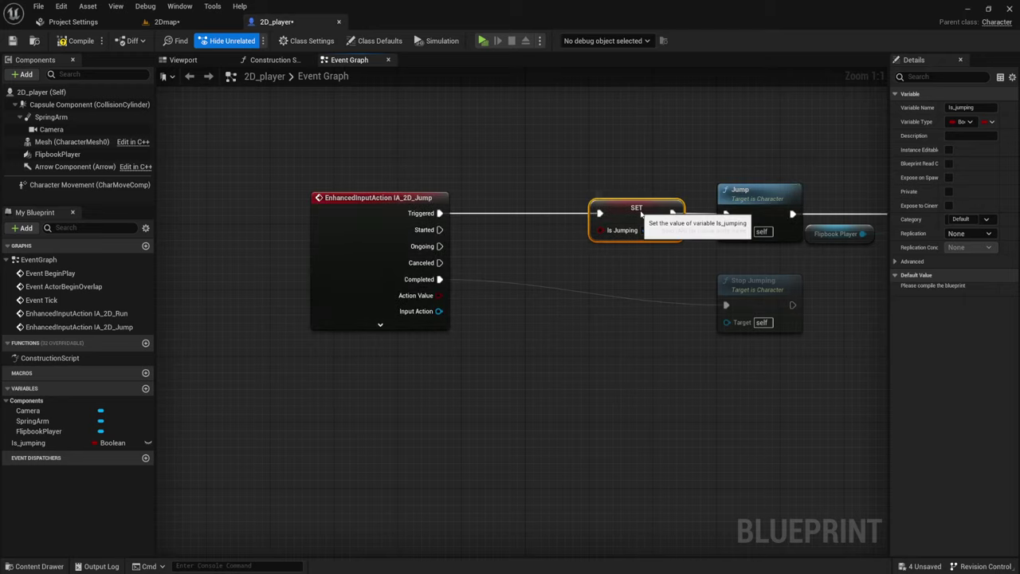
{"action": "left_click_drag", "start_coordinate": [630, 214], "coordinate": [654, 222]}
{"action": "right_click_drag", "start_coordinate": [615, 287], "coordinate": [464, 269]}
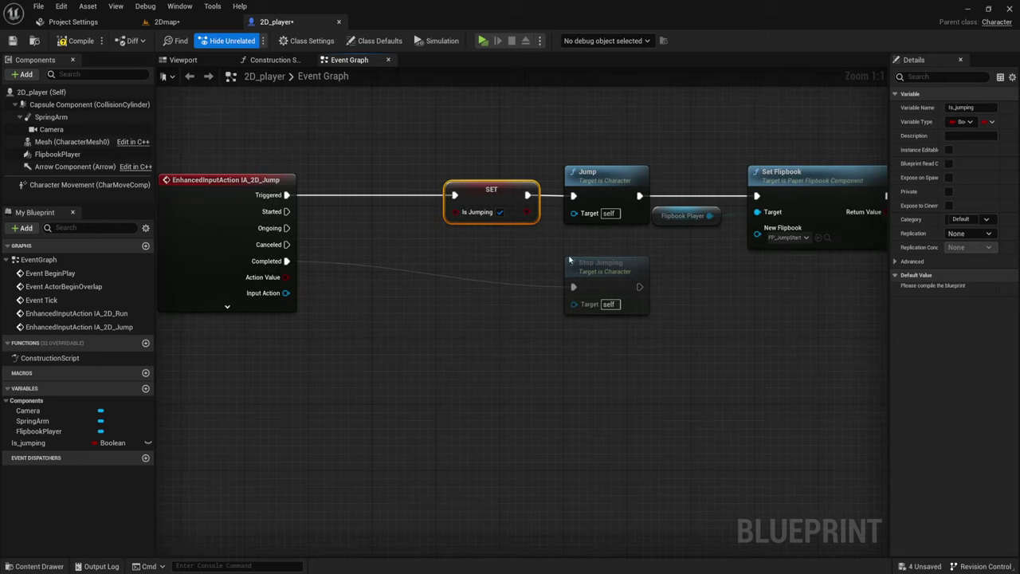
{"action": "left_click_drag", "start_coordinate": [616, 287], "coordinate": [504, 287]}
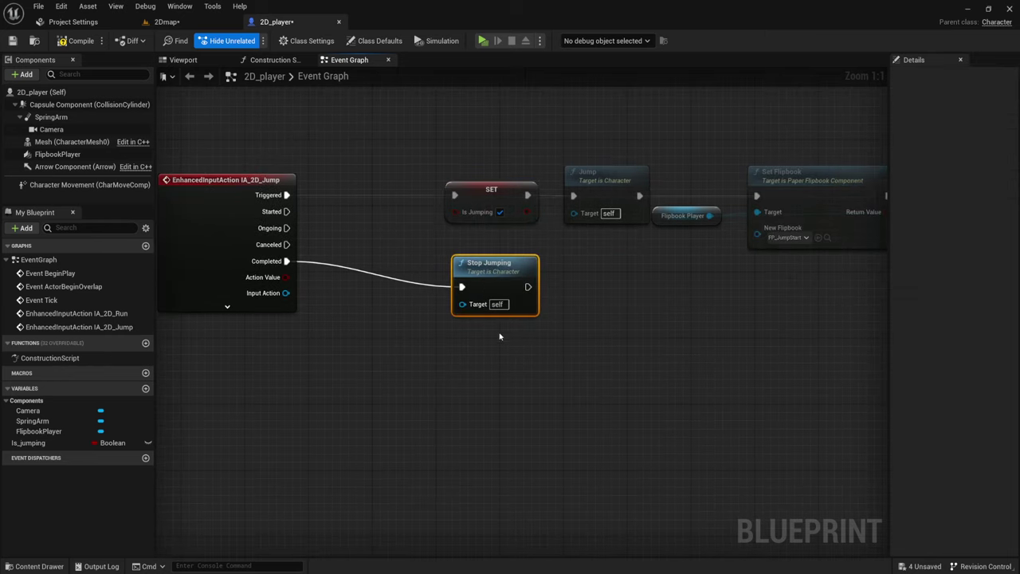
{"action": "left_click", "coordinate": [232, 41]}
{"action": "right_click_drag", "start_coordinate": [506, 247], "coordinate": [560, 247]}
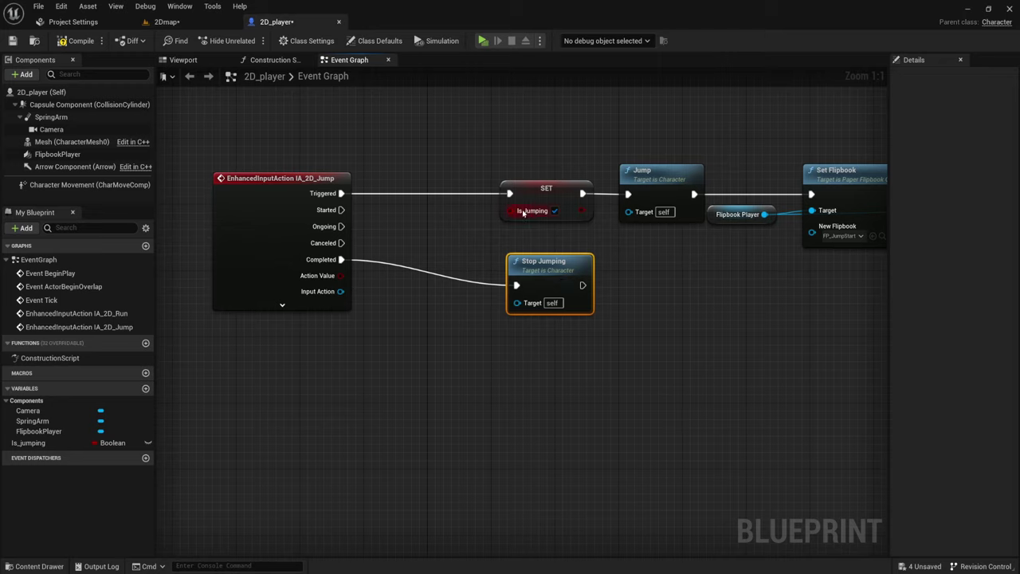
Duplicate the setter, run it after Stop Jumping with Is Jumping false, and tidy the nodes
{"action": "left_click", "coordinate": [538, 187]}
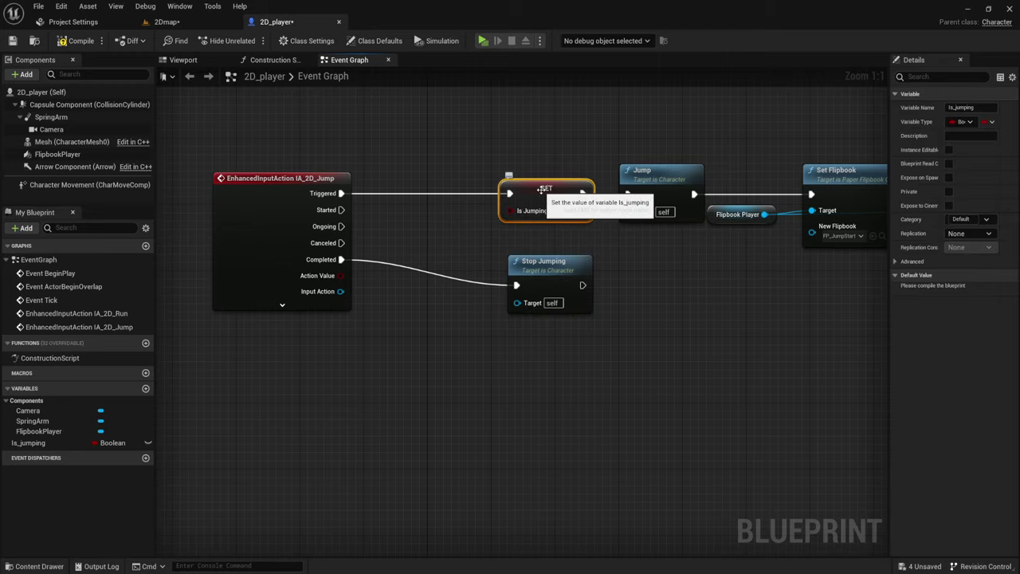
{"action": "key", "text": "ctrl+c"}
{"action": "key", "text": "ctrl+v"}
{"action": "left_click_drag", "start_coordinate": [583, 285], "coordinate": [637, 275]}
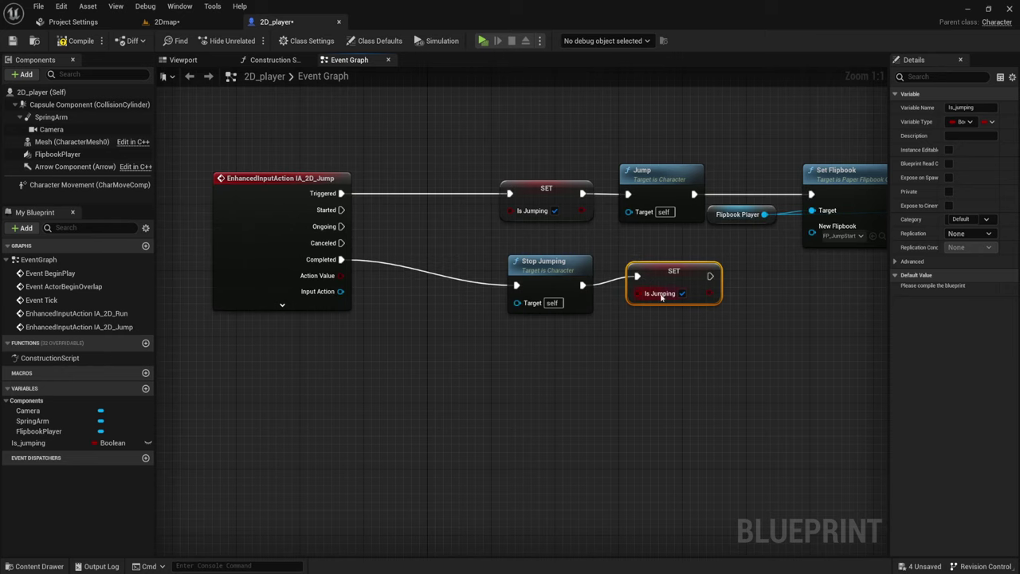
{"action": "left_click", "coordinate": [682, 294]}
{"action": "scroll", "coordinate": [682, 328], "scroll_direction": "down", "scroll_amount": 1}
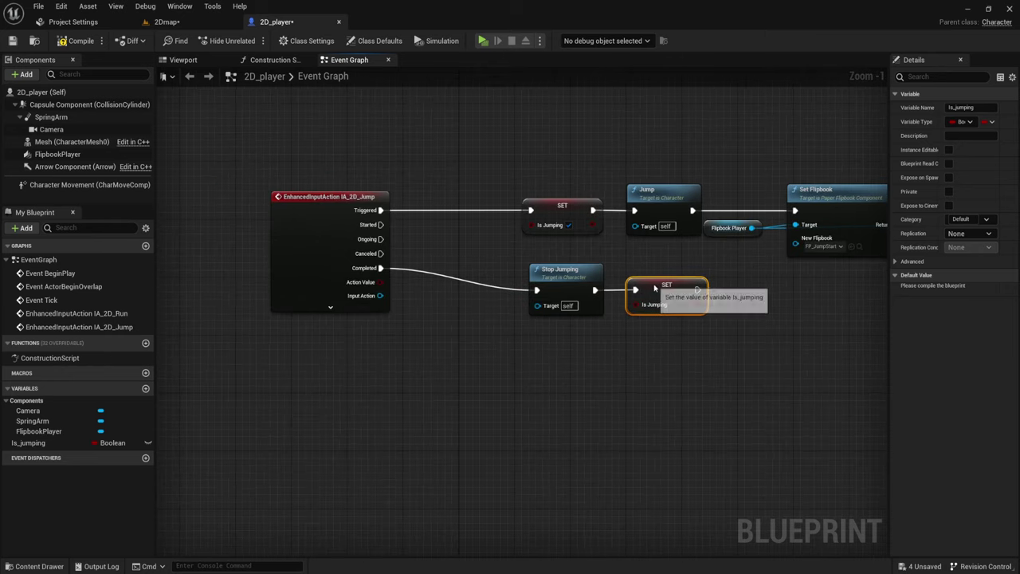
{"action": "left_click_drag", "start_coordinate": [647, 287], "coordinate": [632, 291]}
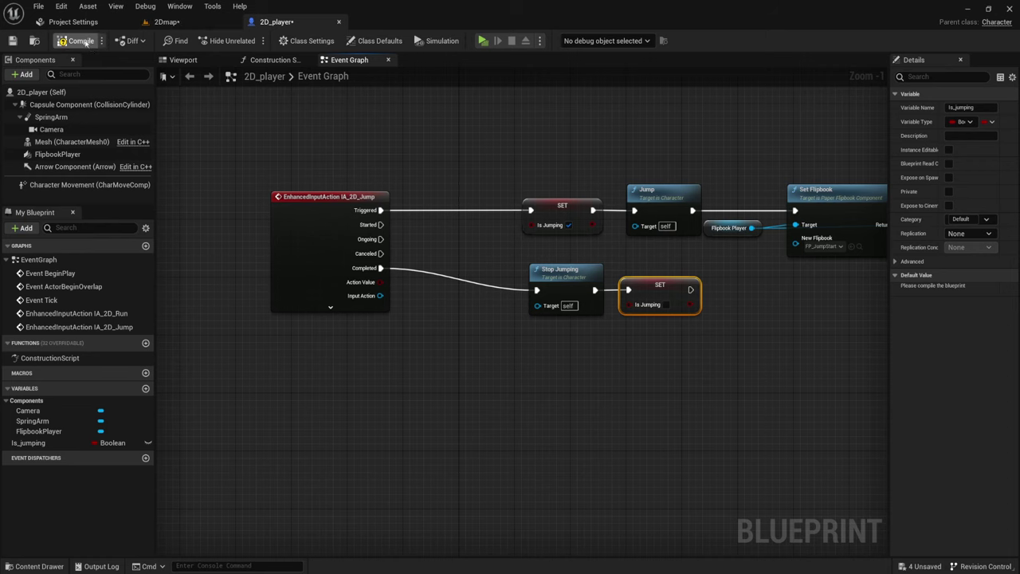
{"action": "right_click_drag", "start_coordinate": [388, 190], "coordinate": [538, 213]}
{"action": "left_click_drag", "start_coordinate": [474, 246], "coordinate": [417, 245]}
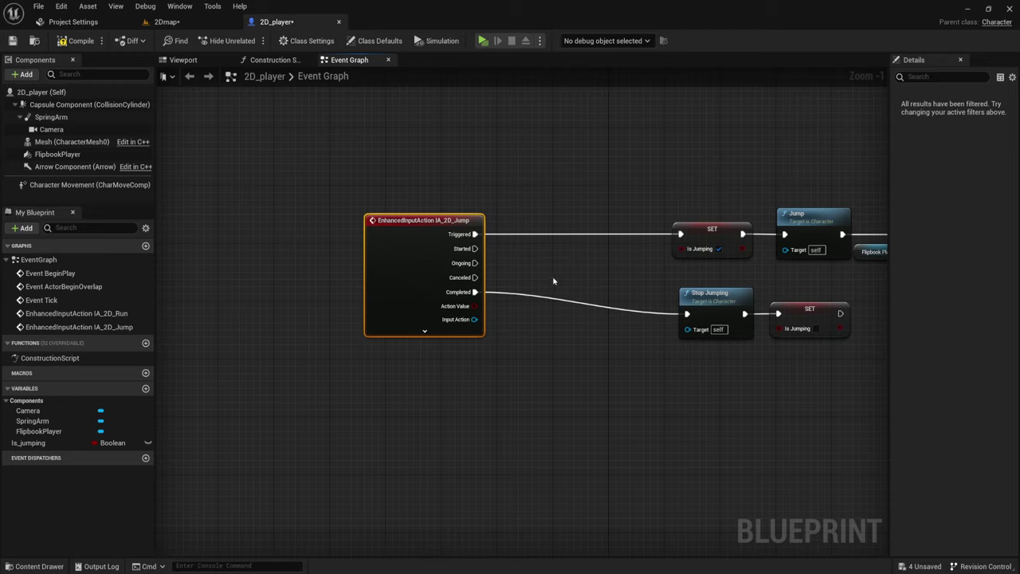
Insert a Branch after IA_2D_Jump Triggered, with its False output feeding SET Is_jumping
{"action": "left_click", "coordinate": [571, 233]}
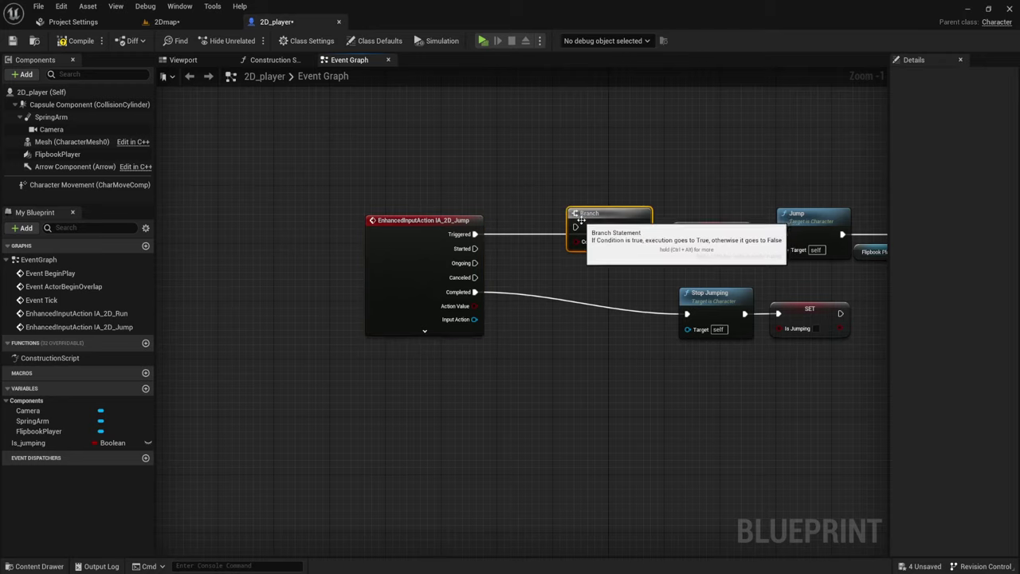
{"action": "left_click_drag", "start_coordinate": [590, 220], "coordinate": [476, 235]}
{"action": "left_click_drag", "start_coordinate": [642, 249], "coordinate": [679, 234]}
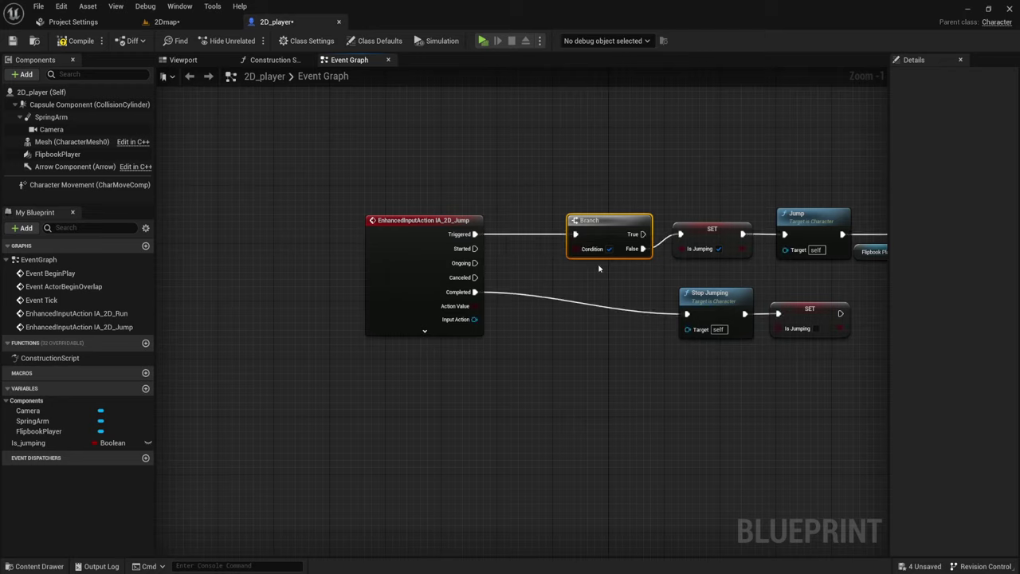
Add an Is Jumping getter beside the Branch and compile the 2D_player Blueprint
{"action": "mouse_move", "coordinate": [85, 444]}
{"action": "left_mouse_down", "text": "ctrl"}
{"action": "mouse_move", "coordinate": [511, 272]}
{"action": "mouse_move", "coordinate": [578, 260]}
{"action": "mouse_move", "coordinate": [576, 250]}
{"action": "left_mouse_up", "text": "ctrl"}
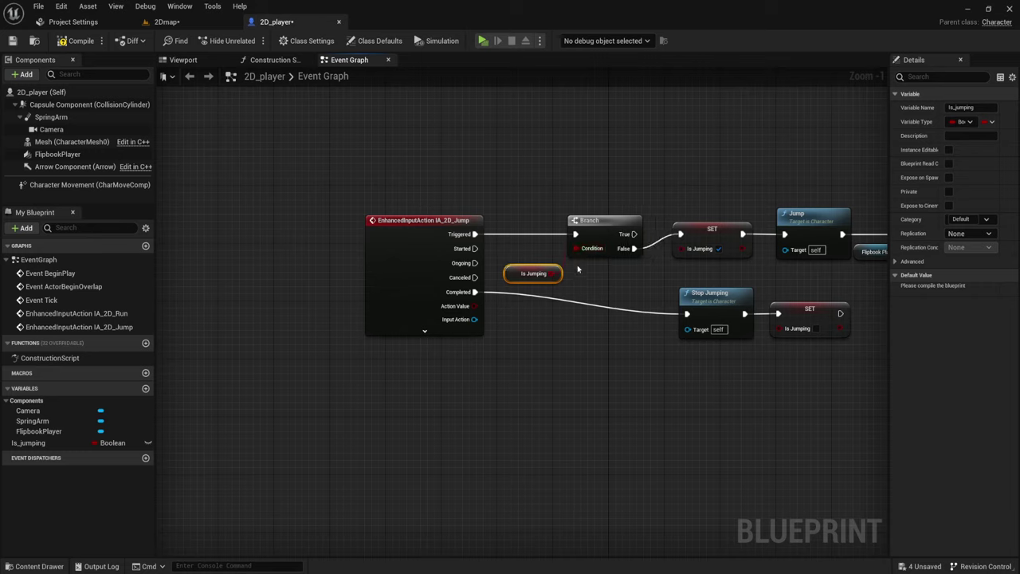
{"action": "left_click", "coordinate": [86, 45]}
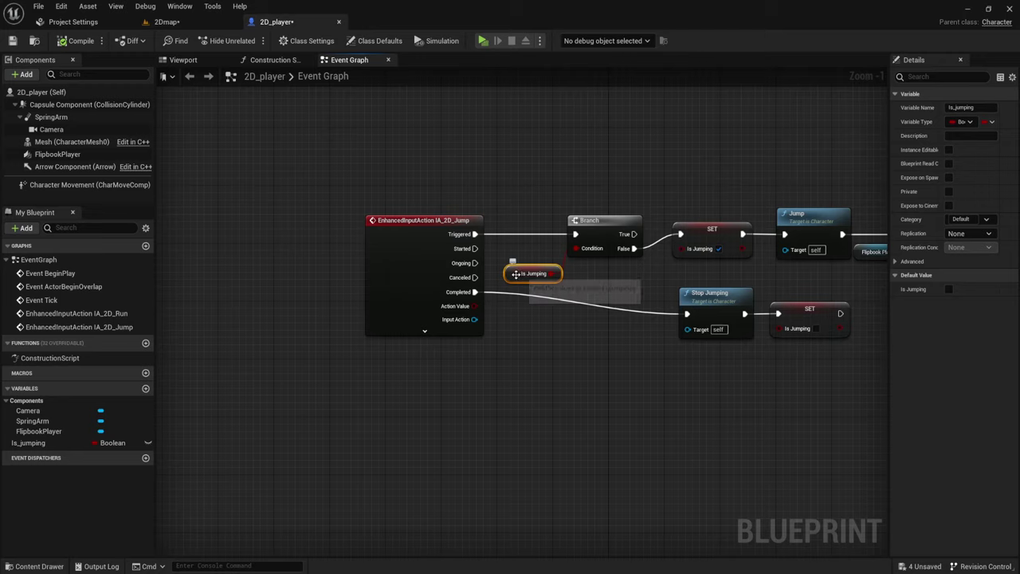
{"action": "left_click_drag", "start_coordinate": [540, 277], "coordinate": [539, 263]}
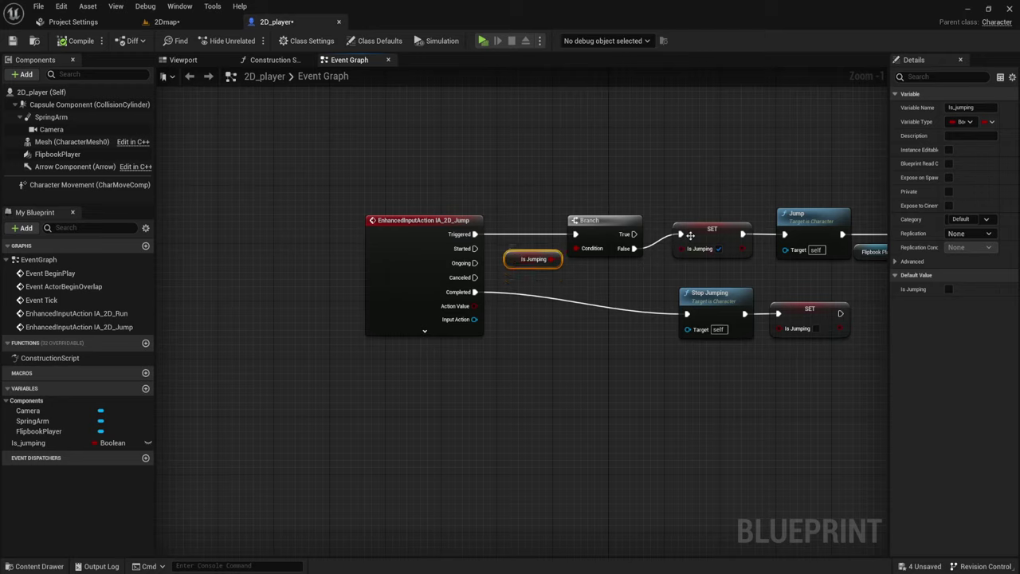
{"action": "left_click_drag", "start_coordinate": [694, 188], "coordinate": [733, 255]}
{"action": "left_click", "coordinate": [658, 278]}
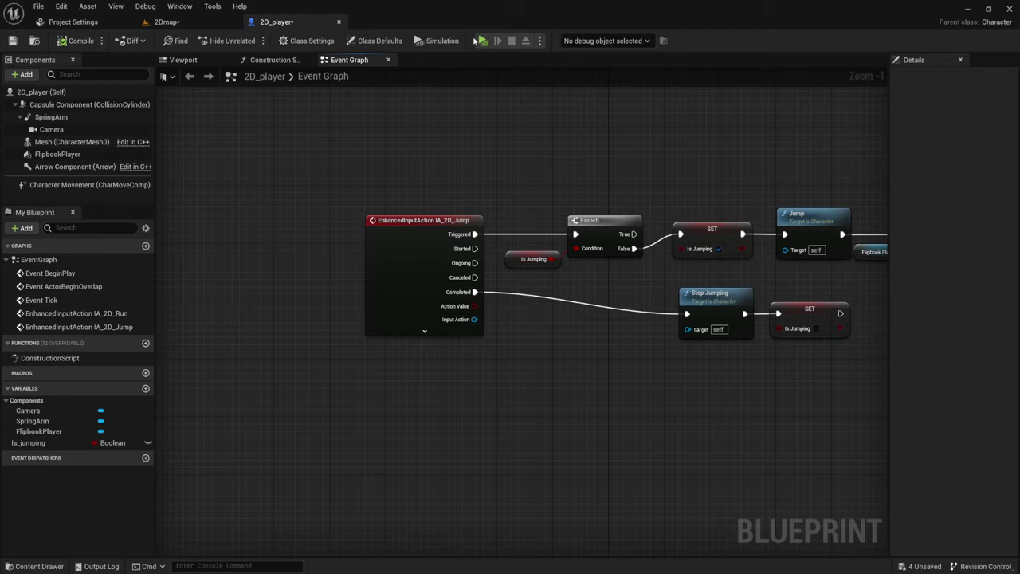
{"action": "left_click", "coordinate": [483, 40]}
{"action": "key", "text": "space"}
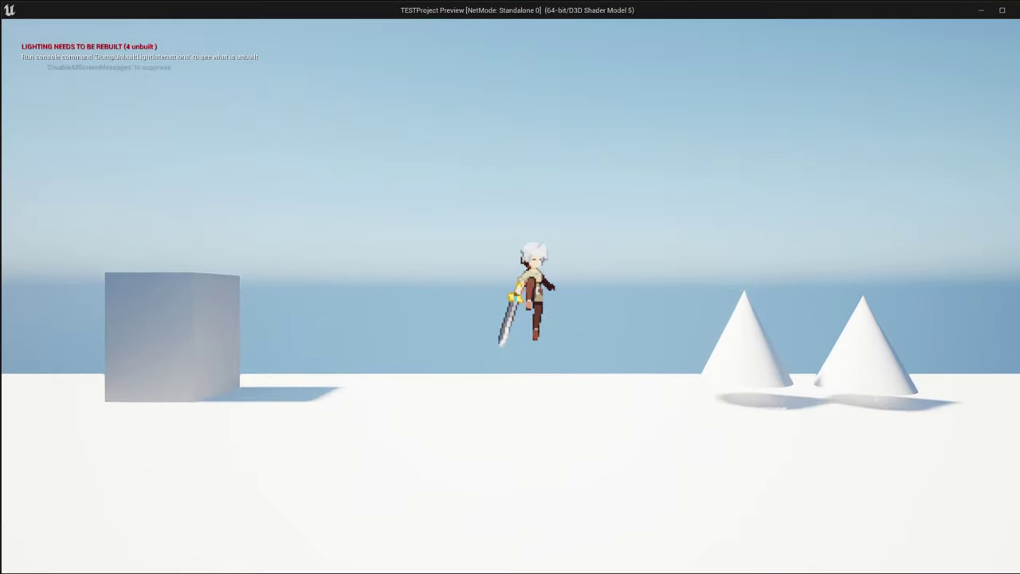
{"action": "key", "text": "a"}
{"action": "key", "text": "space"}
{"action": "key", "text": "a"}
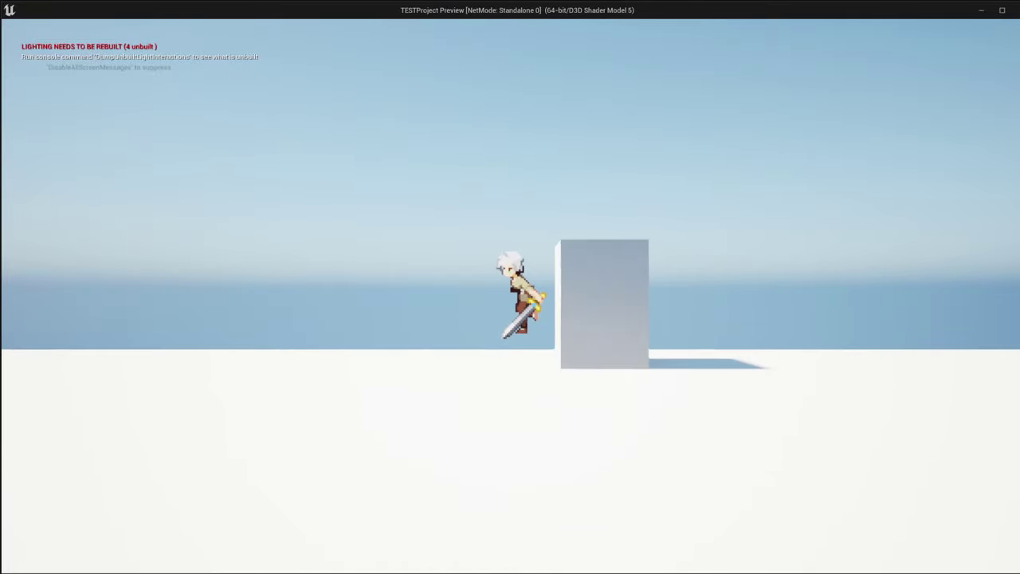
{"action": "key", "text": "d"}
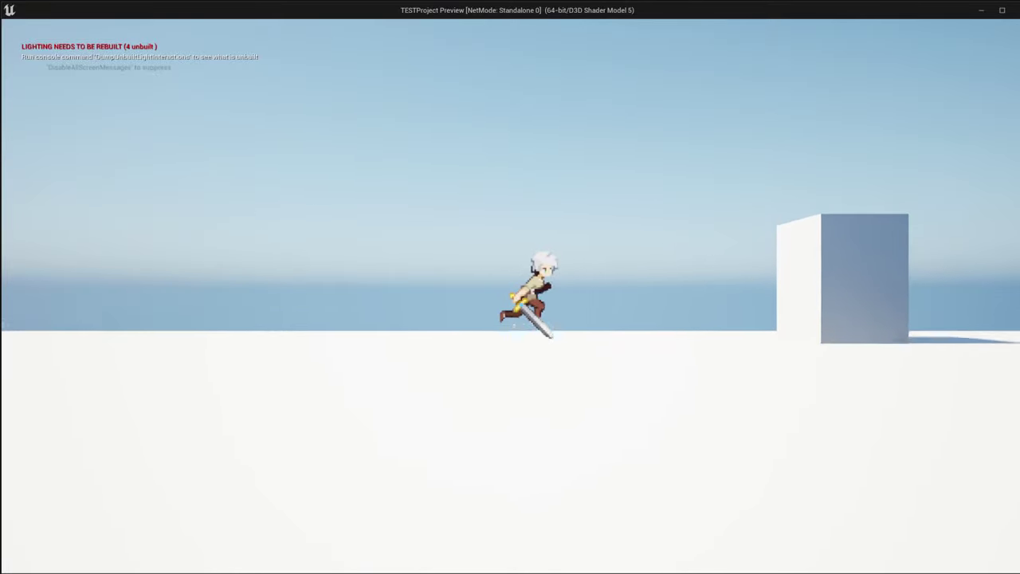
{"action": "key", "text": "Escape"}
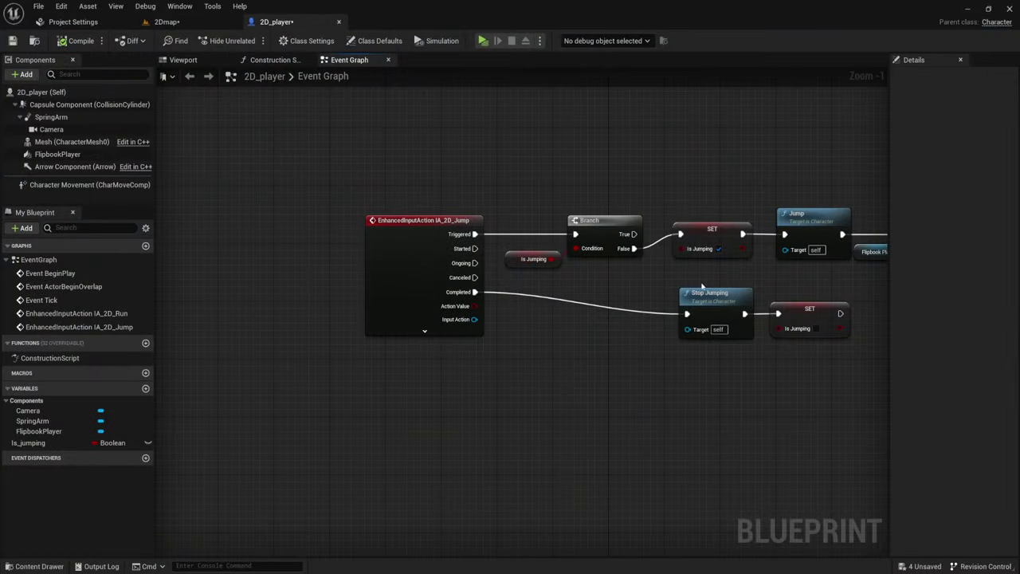
Shift the IA_2D_Run event node further left to make room for gating nodes
{"action": "left_click_drag", "start_coordinate": [703, 275], "coordinate": [725, 156]}
{"action": "scroll", "coordinate": [492, 323], "scroll_direction": "down", "scroll_amount": 4}
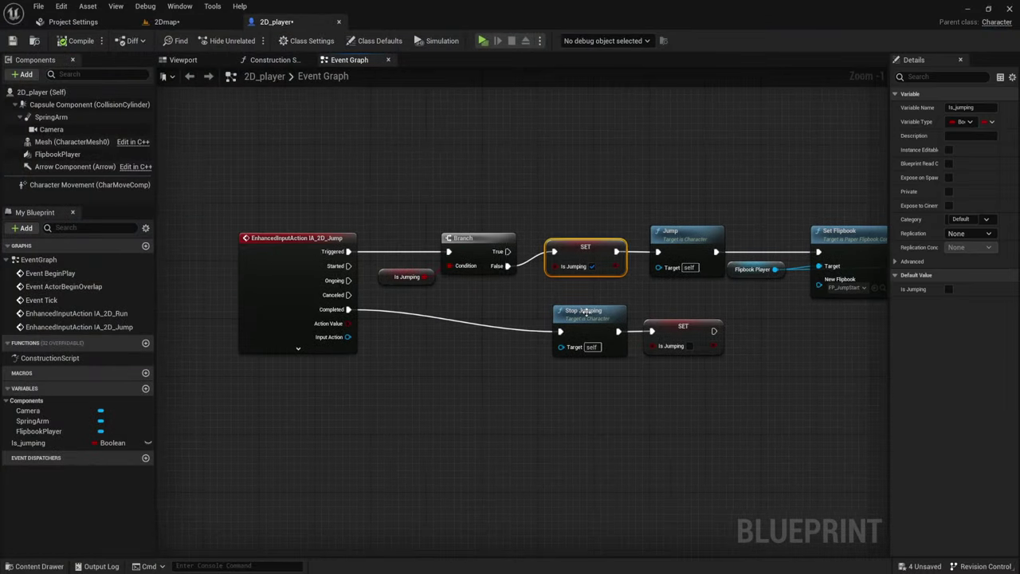
{"action": "scroll", "coordinate": [542, 263], "scroll_direction": "up", "scroll_amount": 2}
{"action": "scroll", "coordinate": [542, 263], "scroll_direction": "up", "scroll_amount": 2}
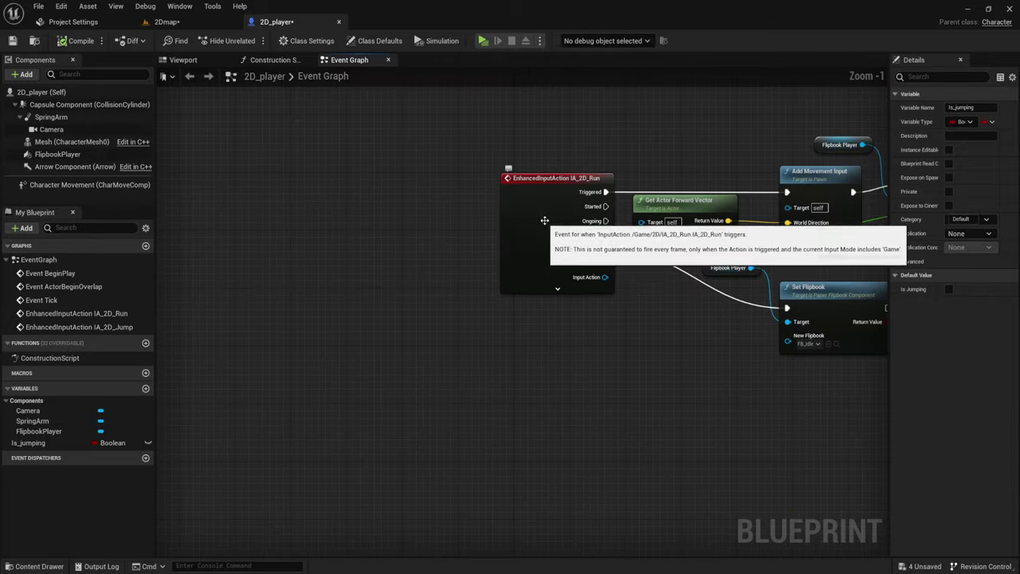
{"action": "left_click_drag", "start_coordinate": [539, 194], "coordinate": [283, 192]}
{"action": "mouse_move", "coordinate": [417, 326]}
{"action": "right_mouse_down"}
{"action": "mouse_move", "coordinate": [401, 302]}
{"action": "mouse_move", "coordinate": [423, 228]}
{"action": "right_mouse_up"}
{"action": "scroll", "coordinate": [401, 298], "scroll_direction": "down", "scroll_amount": 4}
{"action": "scroll", "coordinate": [547, 296], "scroll_direction": "up", "scroll_amount": 5}
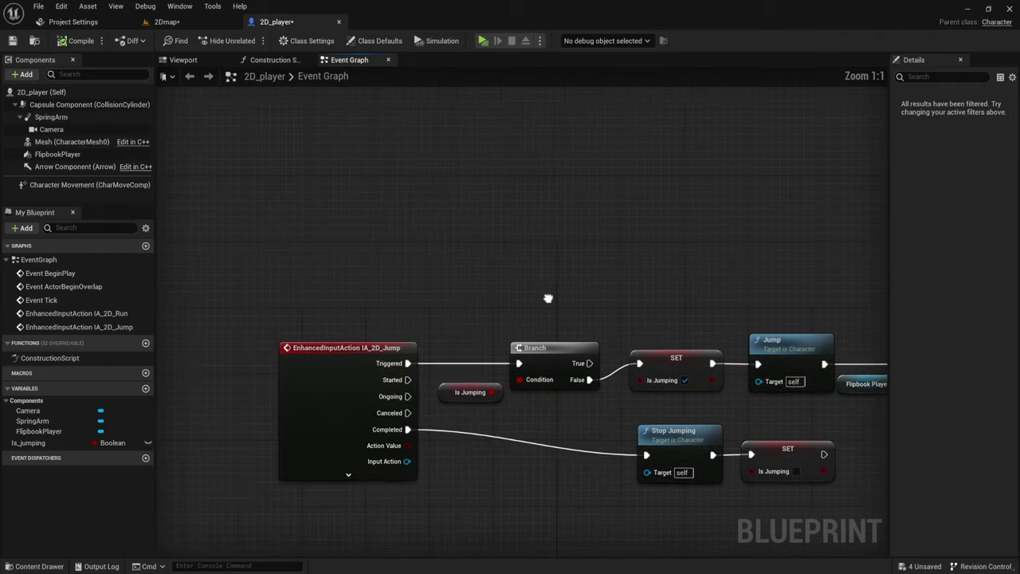
Move the Branch and Is Jumping getter to IA_2D_Run, wiring Triggered through Branch False into Add Movement Input
{"action": "left_click_drag", "start_coordinate": [480, 277], "coordinate": [554, 400]}
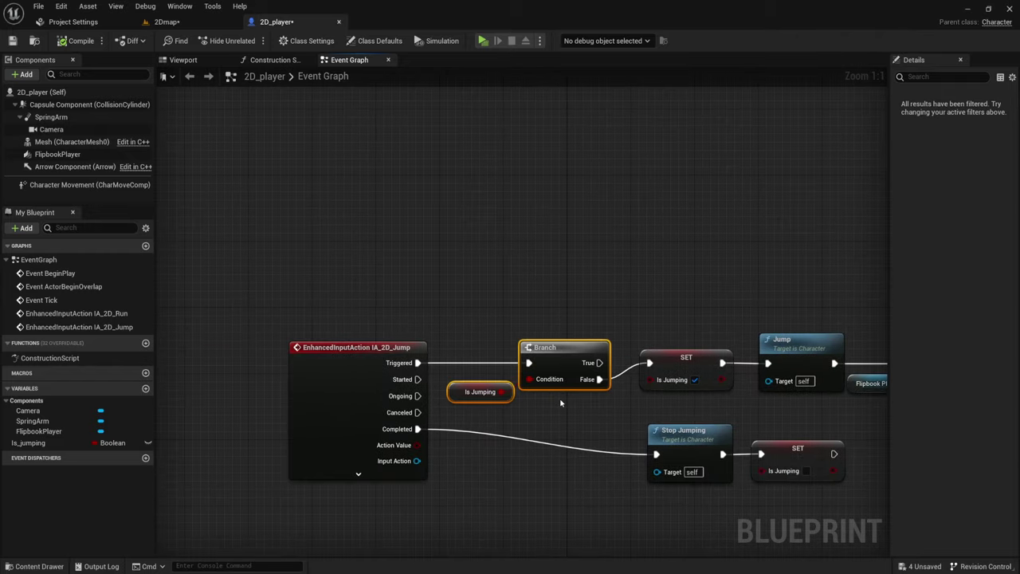
{"action": "key", "text": "ctrl+x"}
{"action": "right_click_drag", "start_coordinate": [590, 249], "coordinate": [512, 360]}
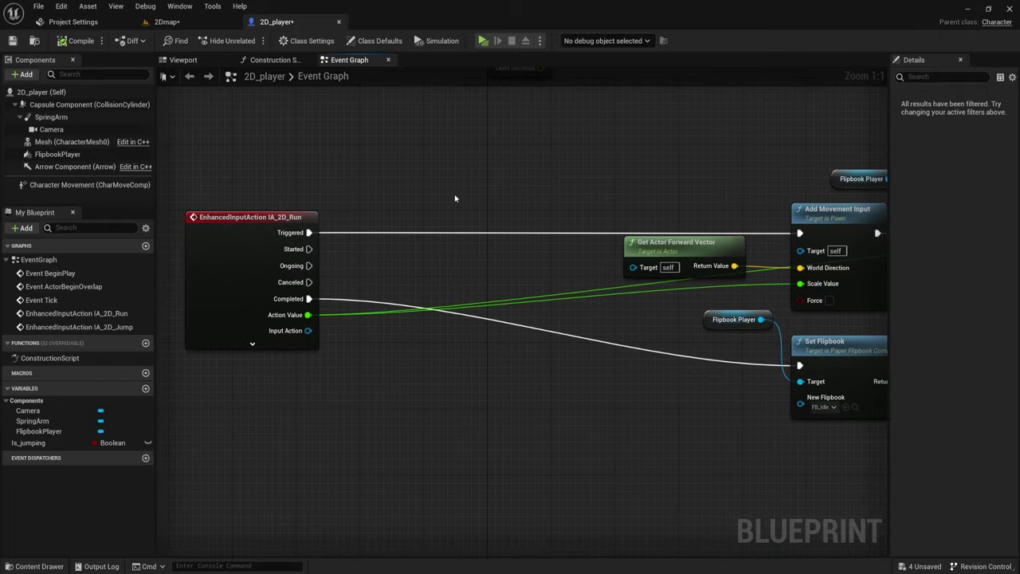
{"action": "key", "text": "ctrl+v"}
{"action": "mouse_move", "coordinate": [514, 179]}
{"action": "left_mouse_down"}
{"action": "mouse_move", "coordinate": [490, 221]}
{"action": "mouse_move", "coordinate": [314, 234]}
{"action": "left_mouse_up"}
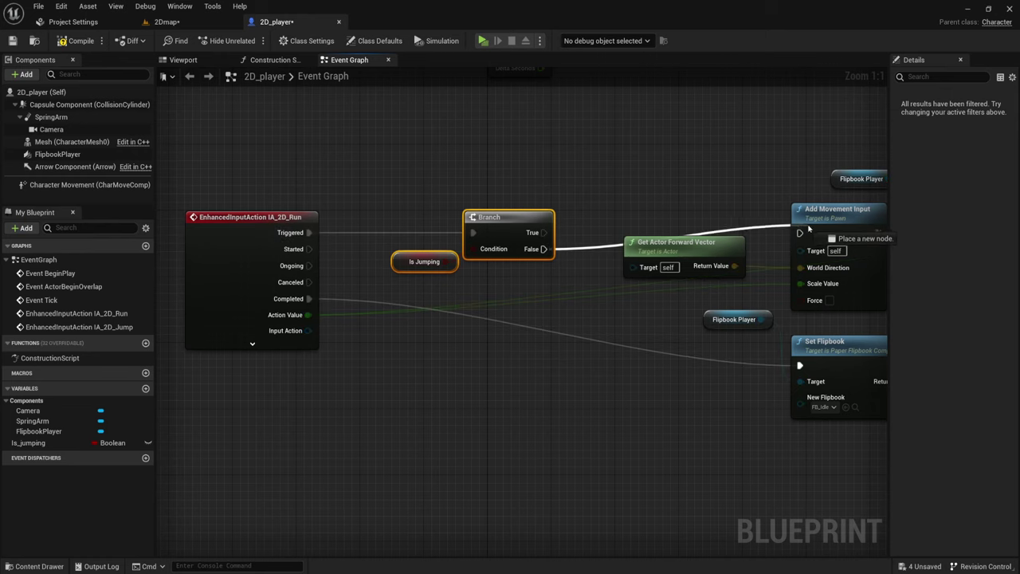
{"action": "left_click_drag", "start_coordinate": [546, 248], "coordinate": [799, 233]}
Duplicate the Branch and getter, routing Completed through Branch False into Set Flipbook
{"action": "right_click_drag", "start_coordinate": [503, 293], "coordinate": [498, 216]}
{"action": "key", "text": "ctrl+c"}
{"action": "key", "text": "ctrl+v"}
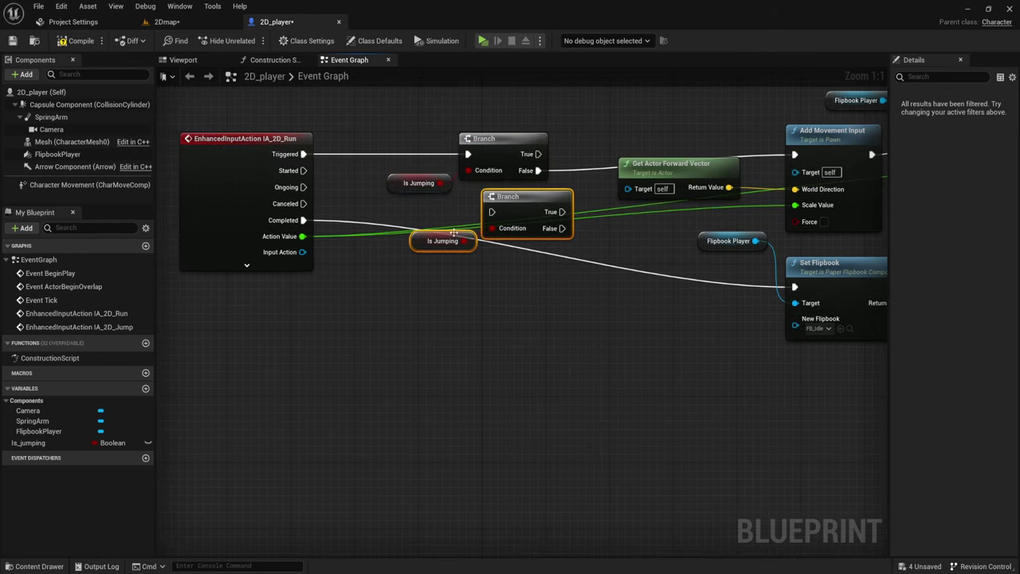
{"action": "left_click_drag", "start_coordinate": [494, 213], "coordinate": [478, 243]}
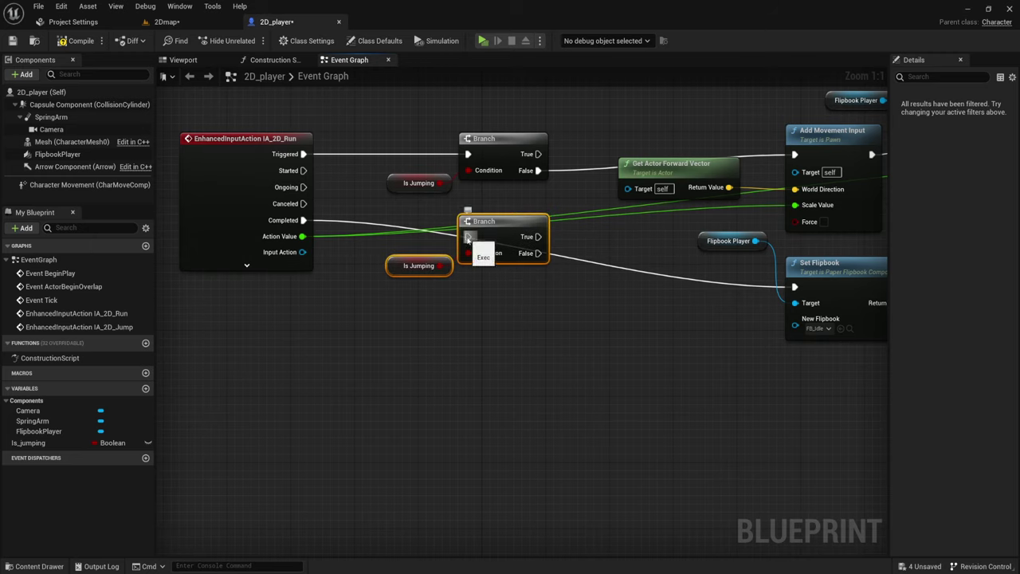
{"action": "left_click_drag", "start_coordinate": [468, 237], "coordinate": [304, 220]}
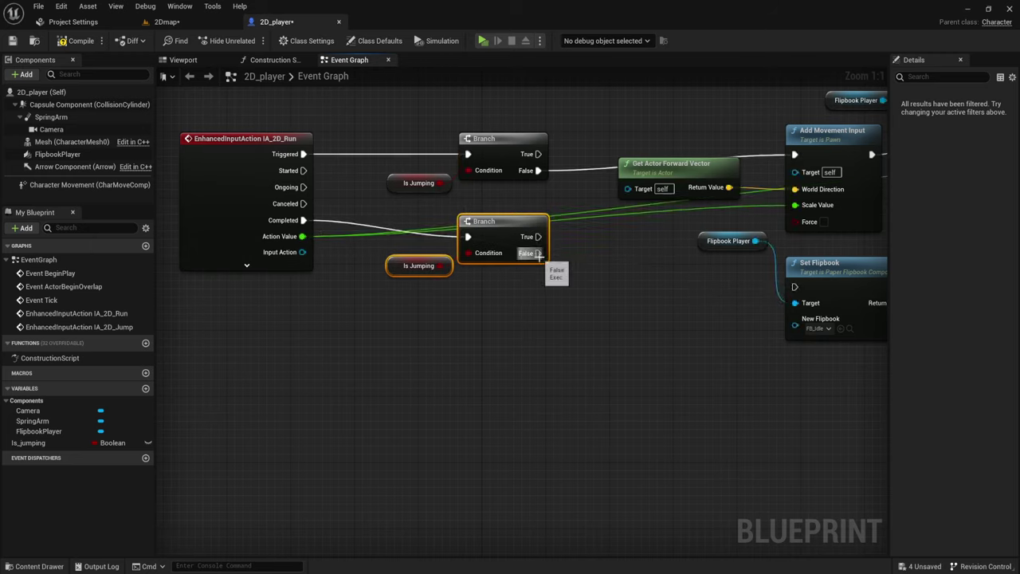
{"action": "left_click_drag", "start_coordinate": [539, 253], "coordinate": [781, 297]}
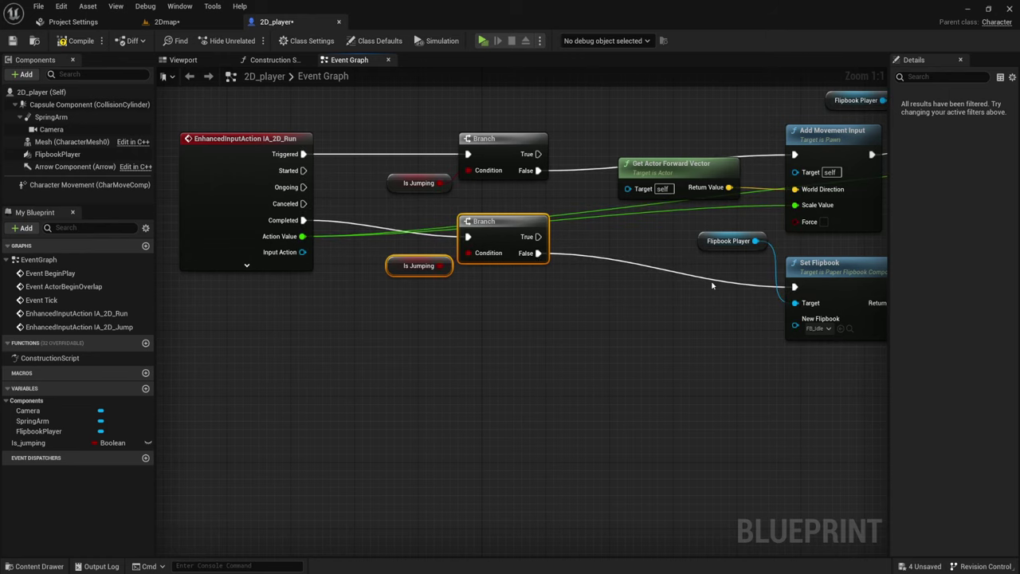
{"action": "right_click_drag", "start_coordinate": [589, 338], "coordinate": [558, 358]}
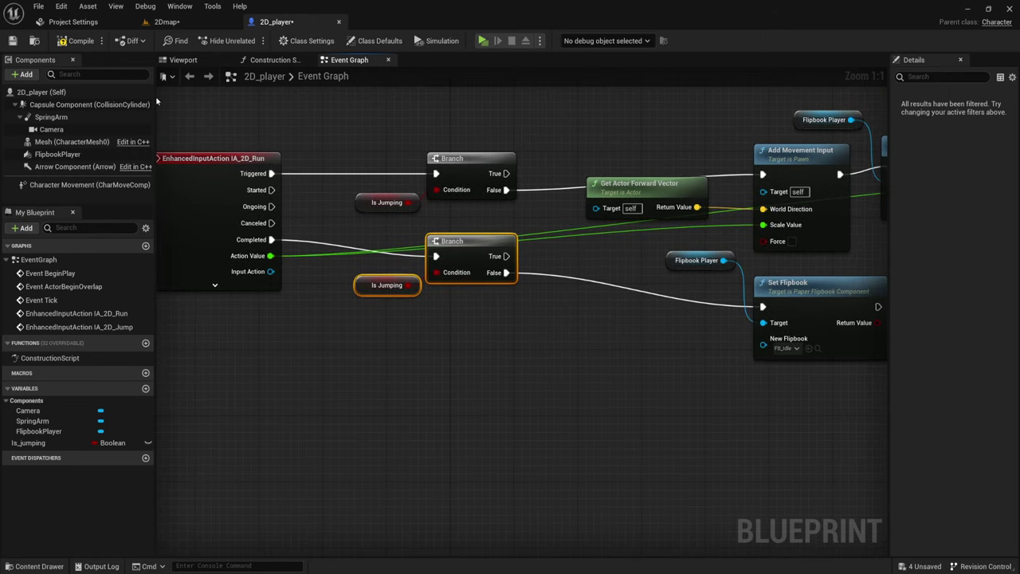
Play-test the level, running left and right and jumping while running
{"action": "left_click", "coordinate": [483, 41]}
{"action": "key", "text": "a"}
{"action": "key", "text": "space"}
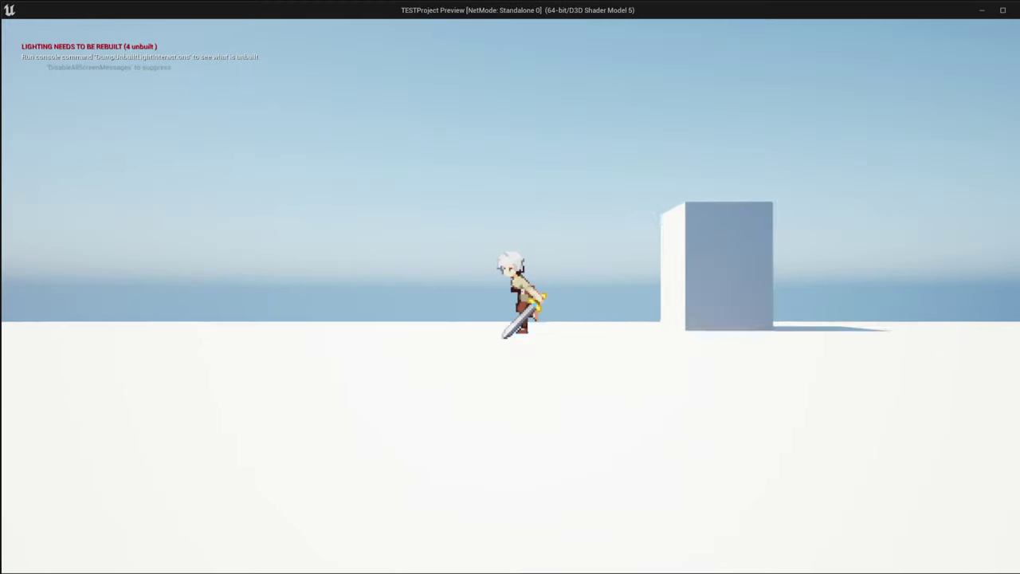
{"action": "key", "text": "d"}
{"action": "key", "text": "space"}
{"action": "key", "text": "Escape"}
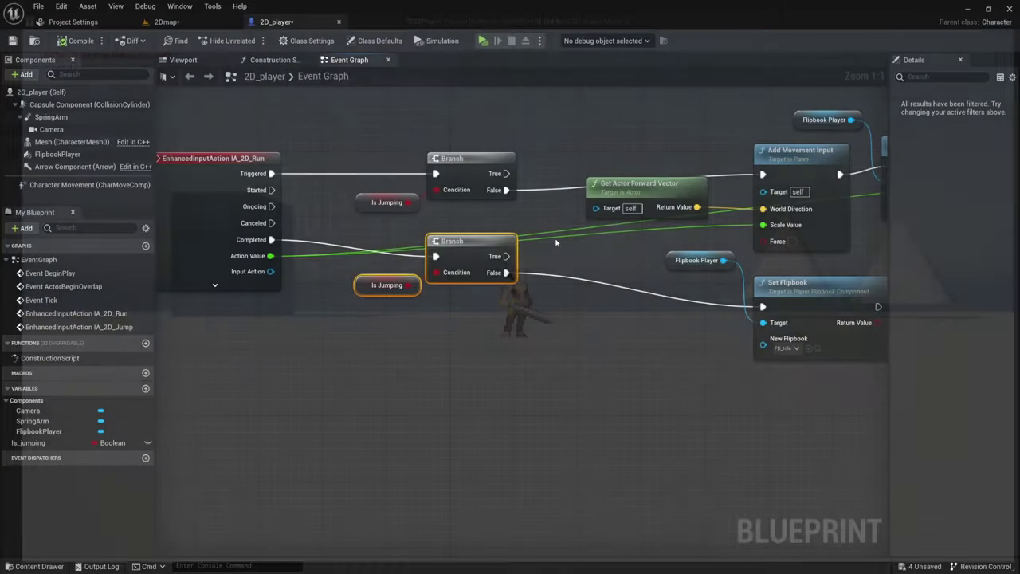
Place the reset SET Is_jumping node after the FB_Idle Set Flipbook and chain it in
{"action": "scroll", "coordinate": [558, 341], "scroll_direction": "down", "scroll_amount": 1}
{"action": "right_click_drag", "start_coordinate": [558, 341], "coordinate": [589, 315]}
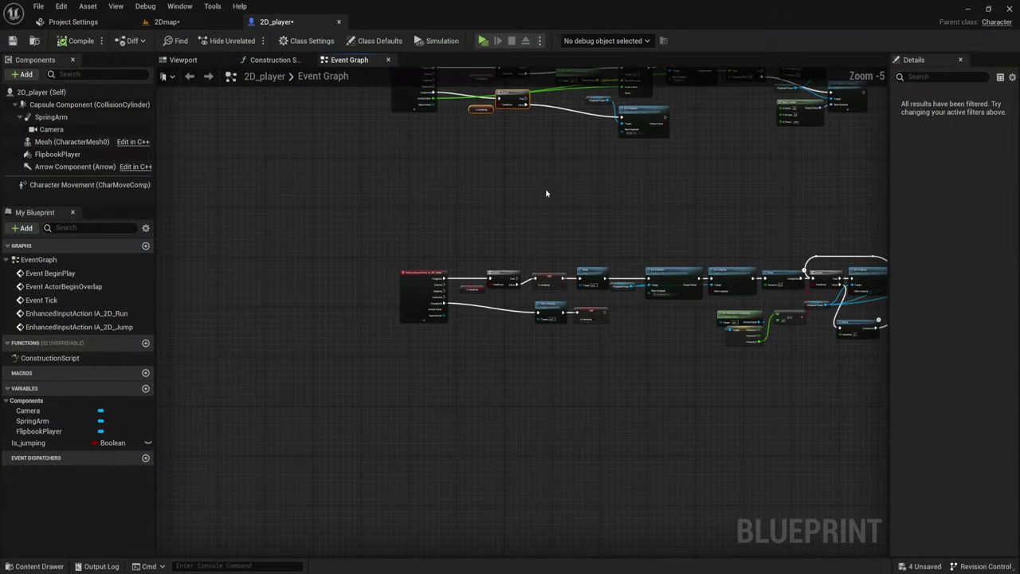
{"action": "left_click", "coordinate": [652, 306]}
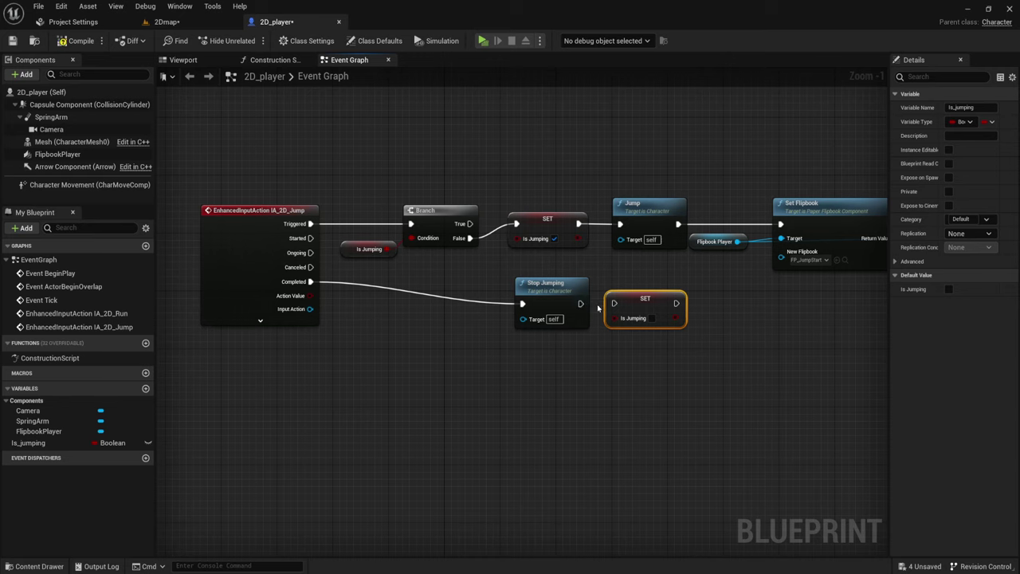
{"action": "mouse_move", "coordinate": [638, 301]}
{"action": "left_mouse_down"}
{"action": "mouse_move", "coordinate": [443, 223]}
{"action": "mouse_move", "coordinate": [409, 226]}
{"action": "left_mouse_up"}
{"action": "right_click_drag", "start_coordinate": [433, 323], "coordinate": [704, 328]}
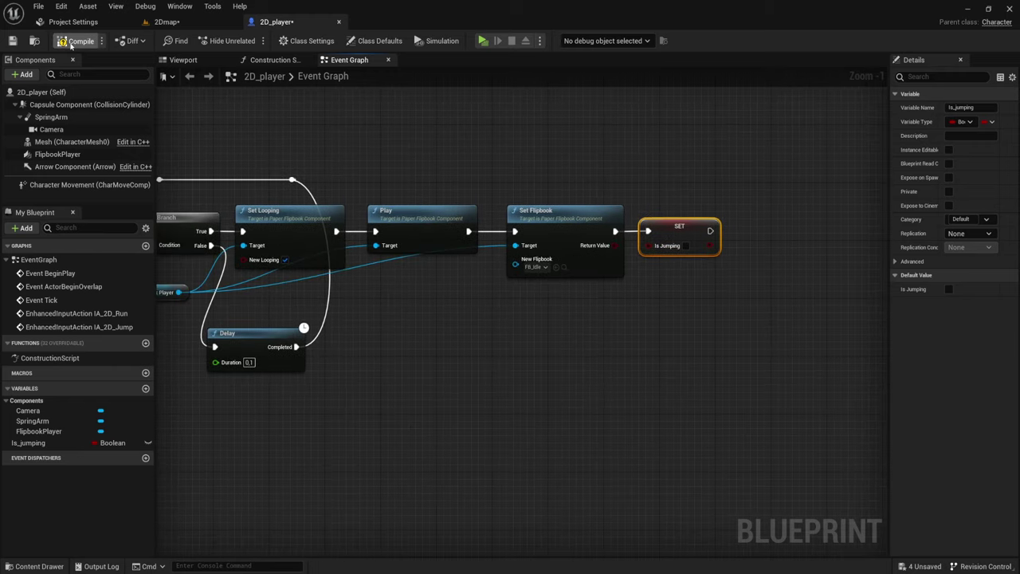
{"action": "left_click", "coordinate": [483, 41]}
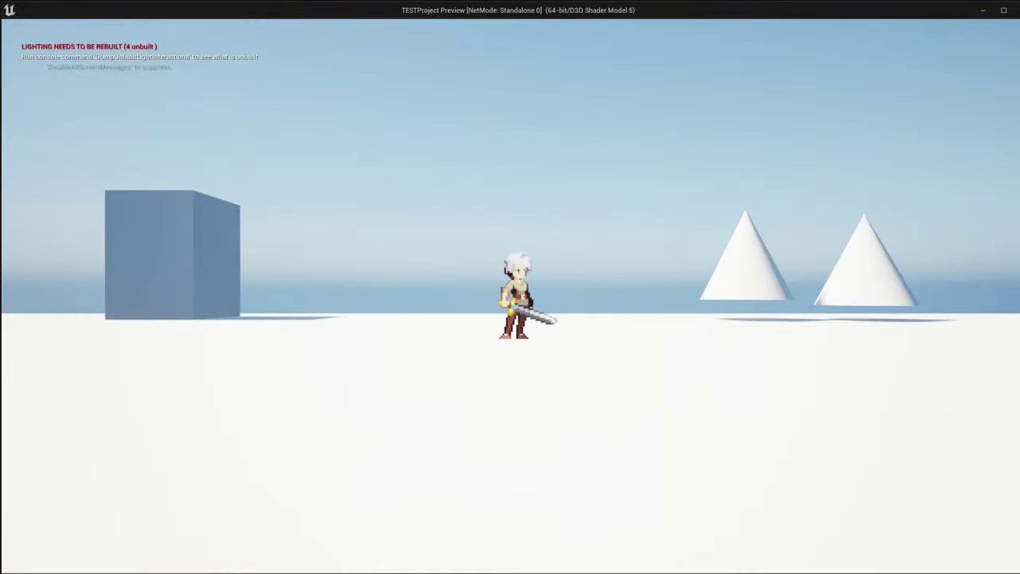
{"action": "key", "text": "a"}
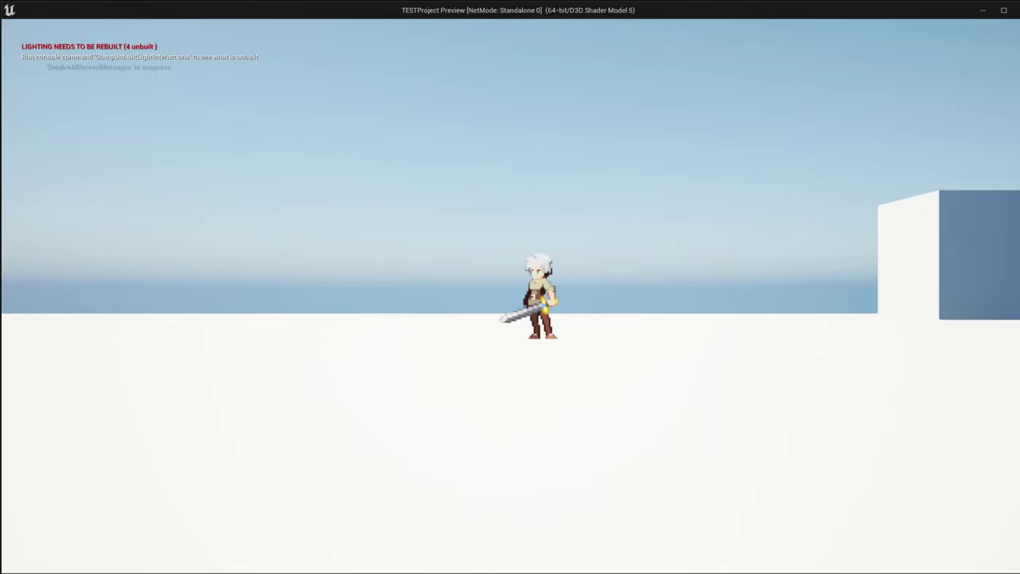
{"action": "key", "text": "d"}
{"action": "key", "text": "space"}
{"action": "key", "text": "d"}
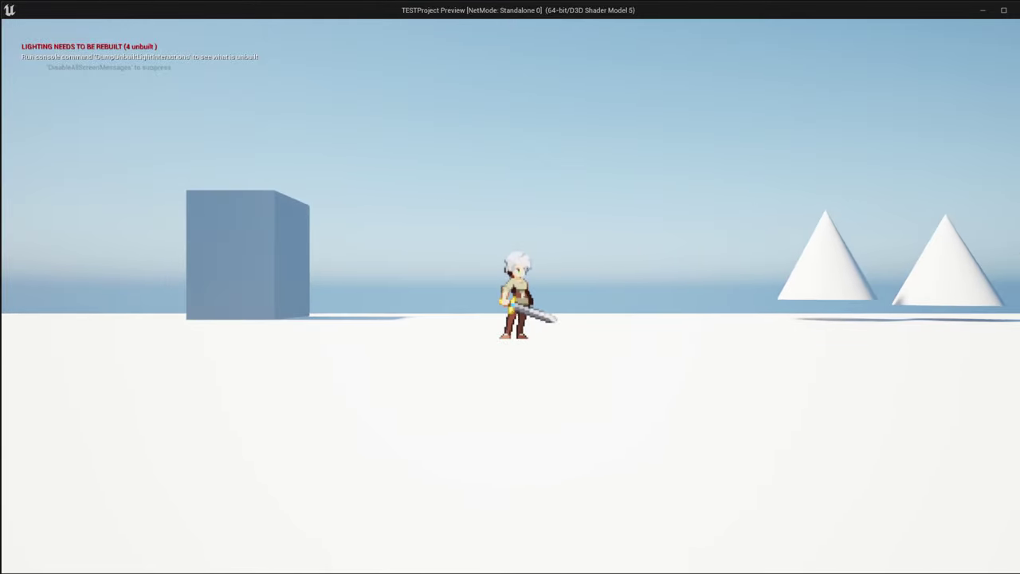
{"action": "key", "text": "d"}
{"action": "key", "text": "space"}
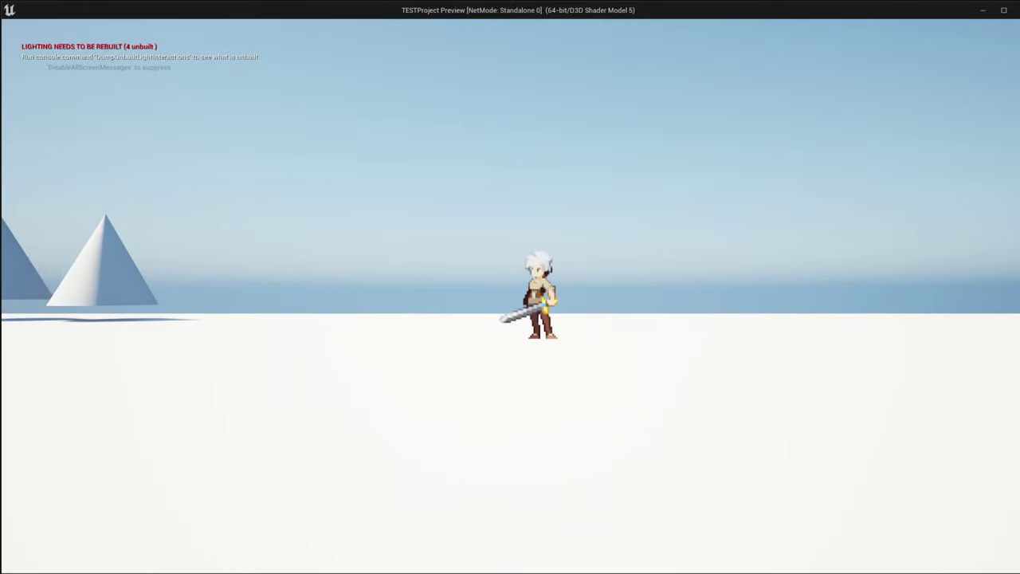
{"action": "key", "text": "space"}
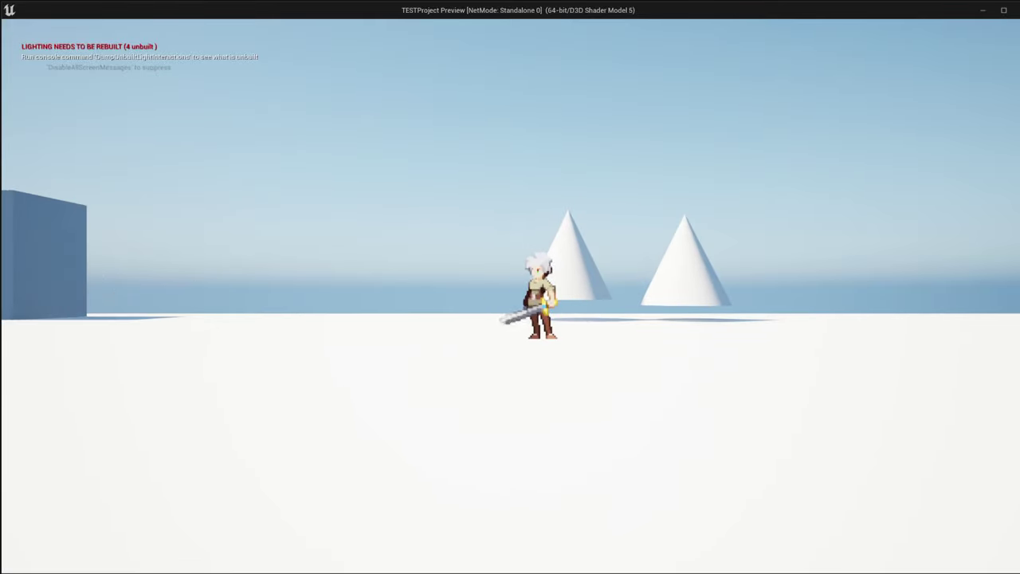
{"action": "key", "text": "d"}
{"action": "key", "text": "space"}
{"action": "key", "text": "space"}
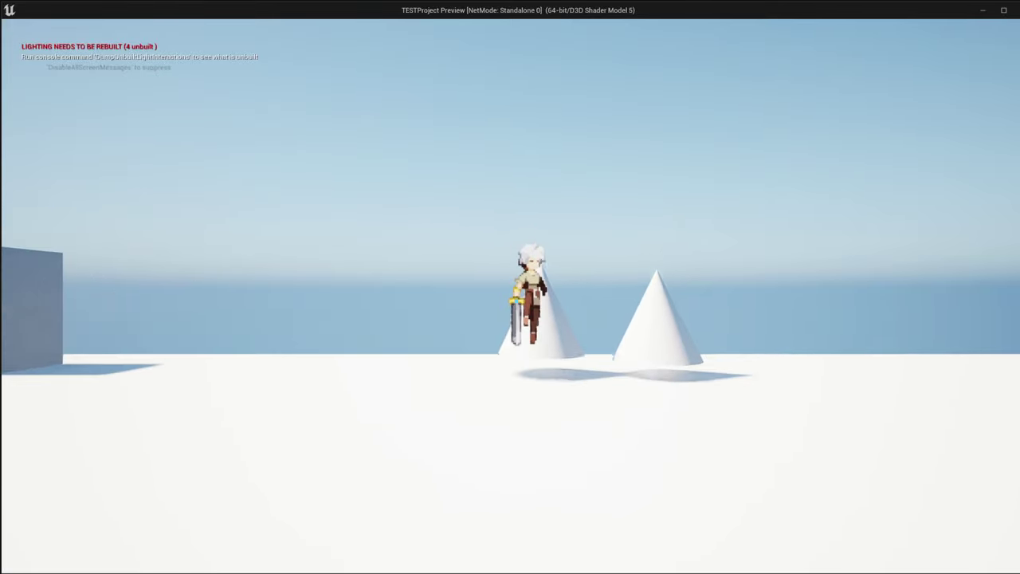
{"action": "key", "text": "space"}
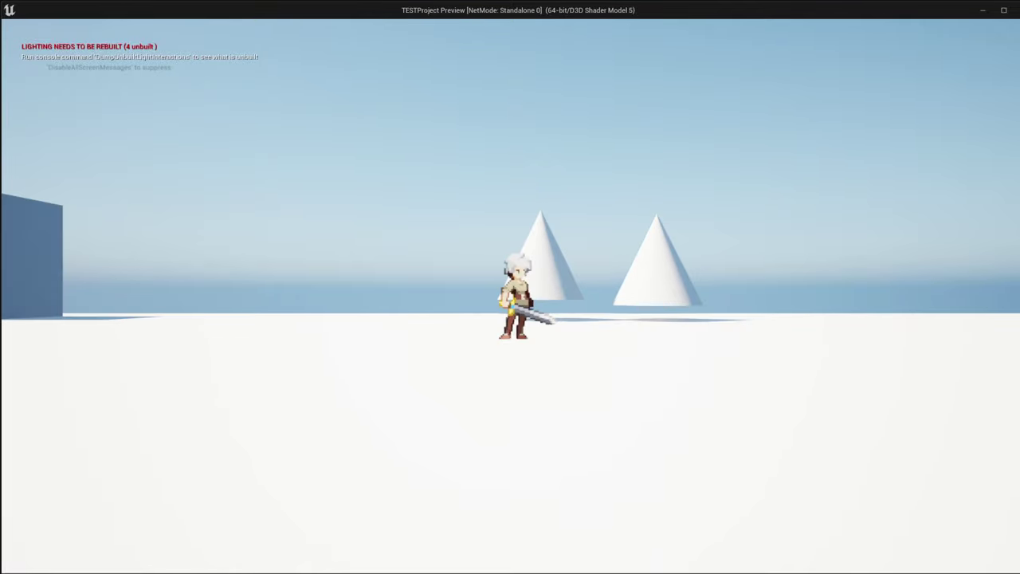
{"action": "key", "text": "d"}
{"action": "key", "text": "space"}
{"action": "key", "text": "a"}
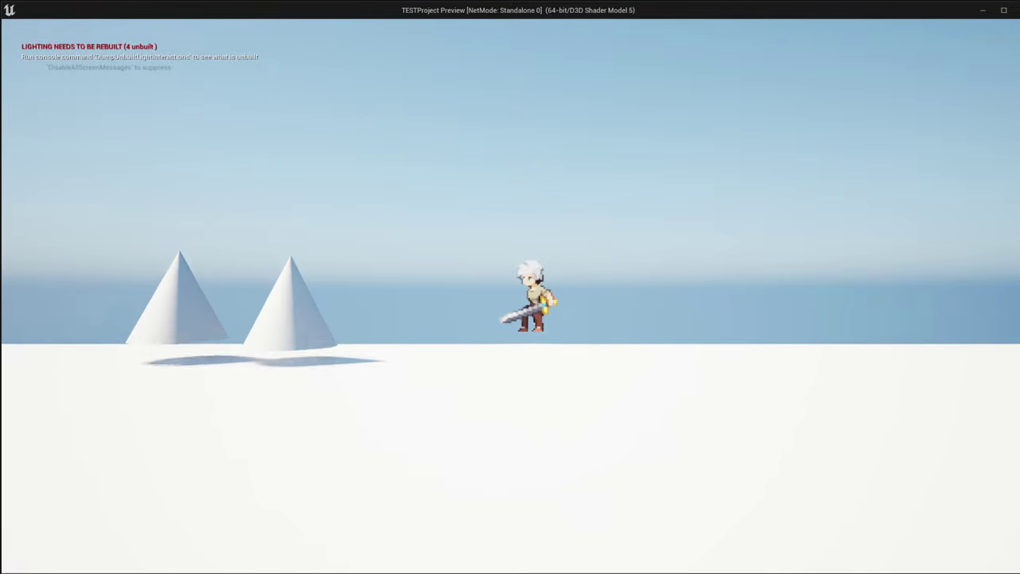
{"action": "key", "text": "space"}
{"action": "key", "text": "Escape"}
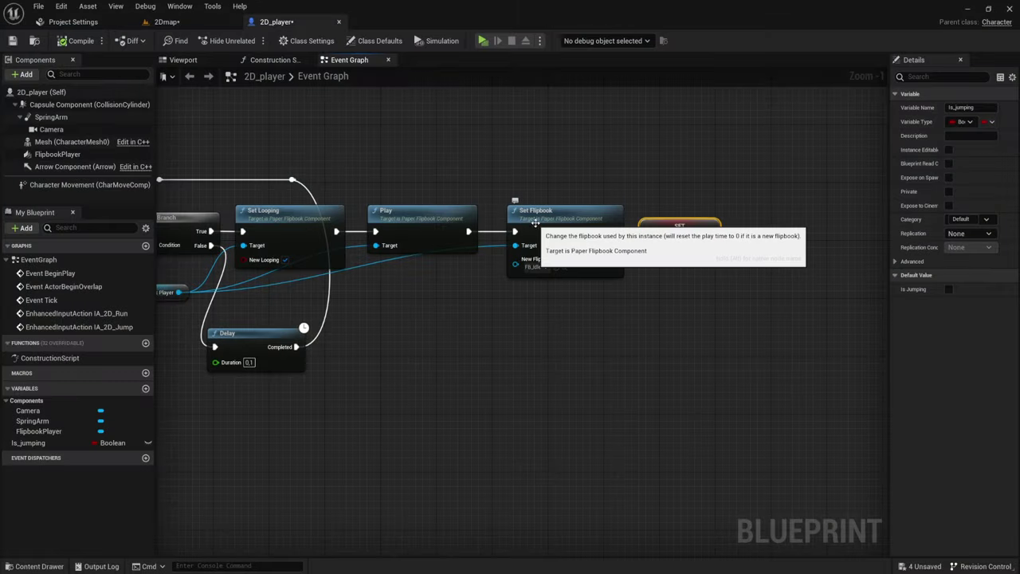
Select the IA_2D_Run node group and nudge it slightly right
{"action": "scroll", "coordinate": [674, 345], "scroll_direction": "down", "scroll_amount": 6}
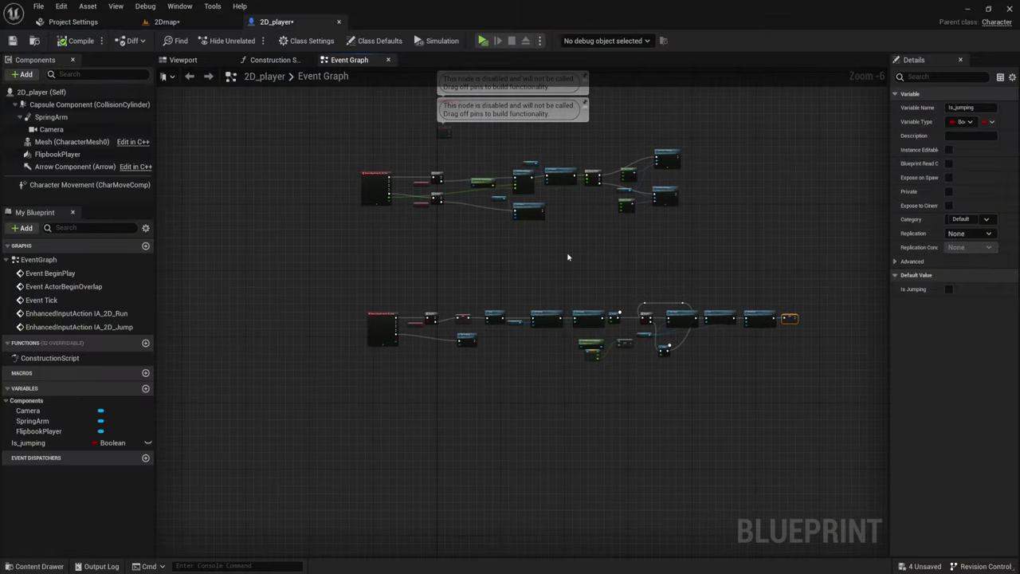
{"action": "scroll", "coordinate": [568, 257], "scroll_direction": "up", "scroll_amount": 1}
{"action": "right_click_drag", "start_coordinate": [565, 255], "coordinate": [521, 267]}
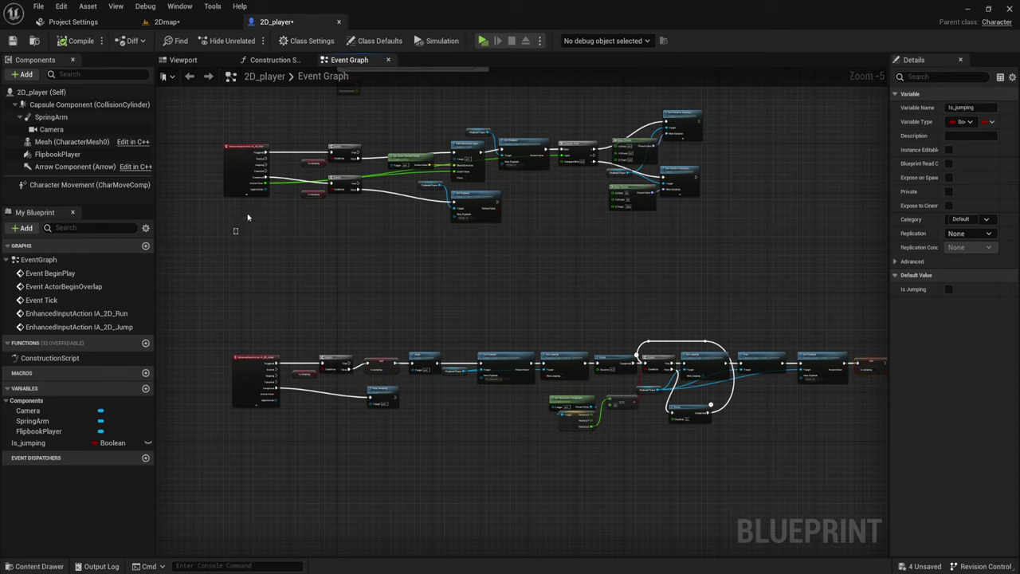
{"action": "left_click_drag", "start_coordinate": [235, 231], "coordinate": [683, 88]}
{"action": "mouse_move", "coordinate": [684, 123]}
{"action": "left_mouse_down"}
{"action": "mouse_move", "coordinate": [712, 137]}
{"action": "mouse_move", "coordinate": [699, 137]}
{"action": "left_mouse_up"}
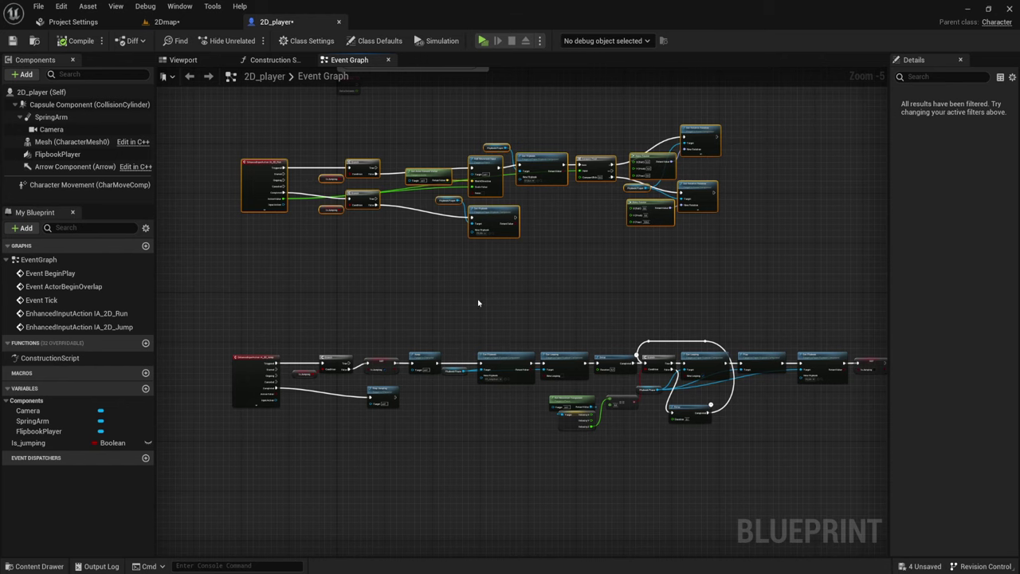
Move the IA_2D_Jump node group up beneath the run group and clear the selection
{"action": "right_click_drag", "start_coordinate": [478, 303], "coordinate": [451, 248]}
{"action": "left_click_drag", "start_coordinate": [223, 248], "coordinate": [865, 402]}
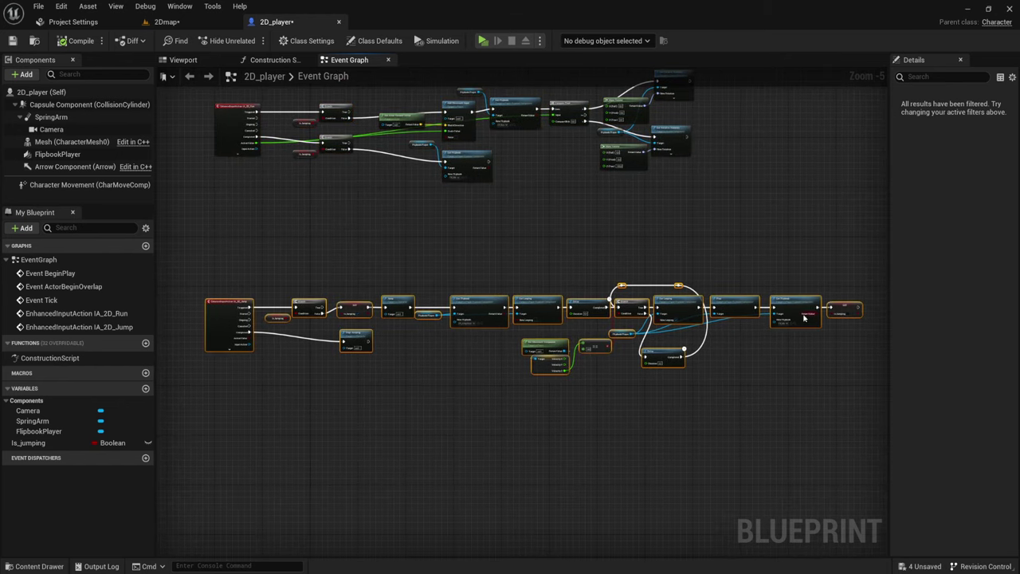
{"action": "left_click_drag", "start_coordinate": [805, 317], "coordinate": [801, 223]}
{"action": "mouse_move", "coordinate": [528, 184]}
{"action": "right_mouse_down"}
{"action": "mouse_move", "coordinate": [597, 280]}
{"action": "mouse_move", "coordinate": [617, 244]}
{"action": "right_mouse_up"}
{"action": "scroll", "coordinate": [581, 264], "scroll_direction": "up", "scroll_amount": 2}
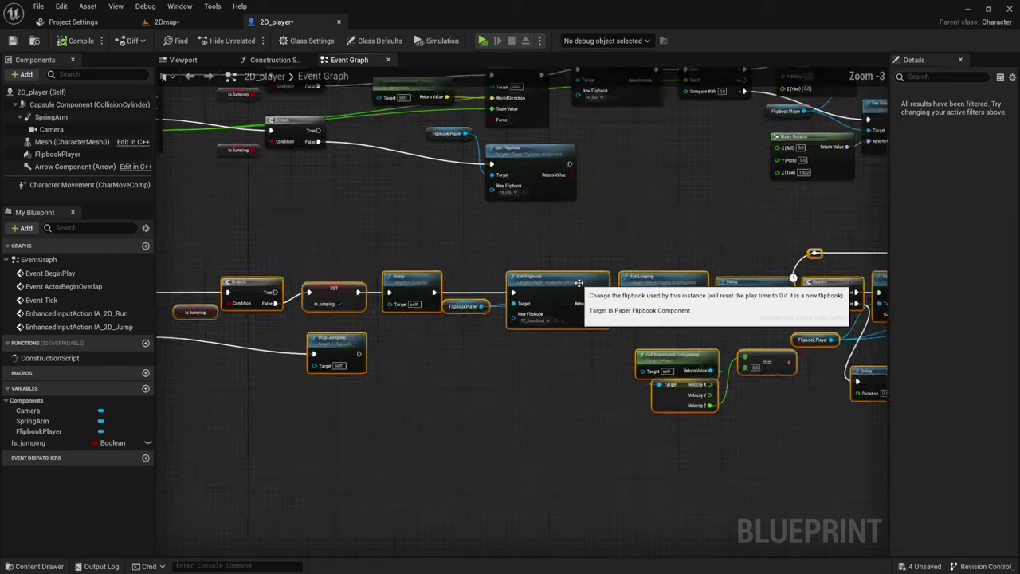
{"action": "scroll", "coordinate": [479, 303], "scroll_direction": "up", "scroll_amount": 1}
{"action": "right_click_drag", "start_coordinate": [426, 206], "coordinate": [363, 338]}
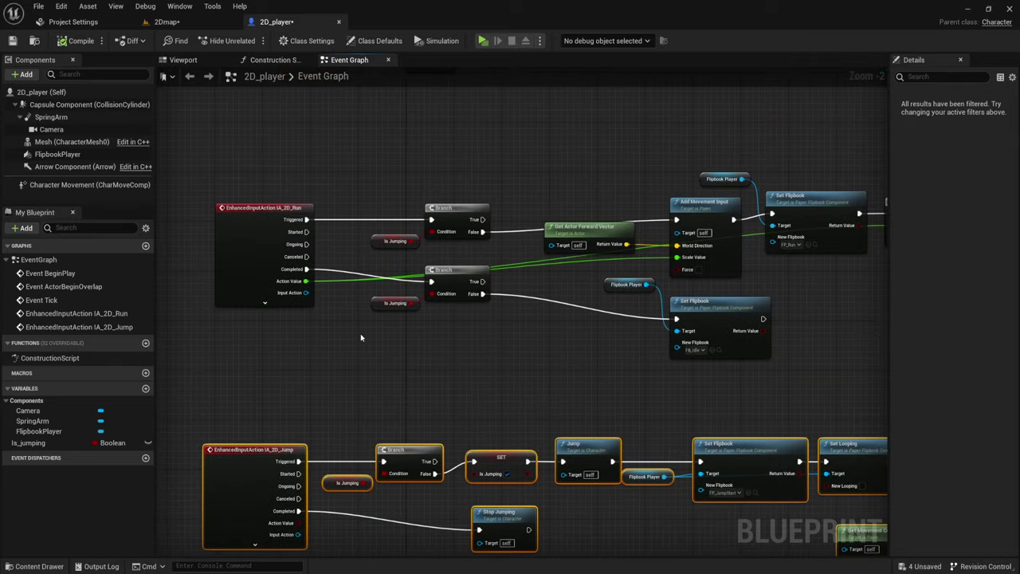
{"action": "left_click", "coordinate": [461, 364]}
{"action": "scroll", "coordinate": [534, 295], "scroll_direction": "down", "scroll_amount": 3}
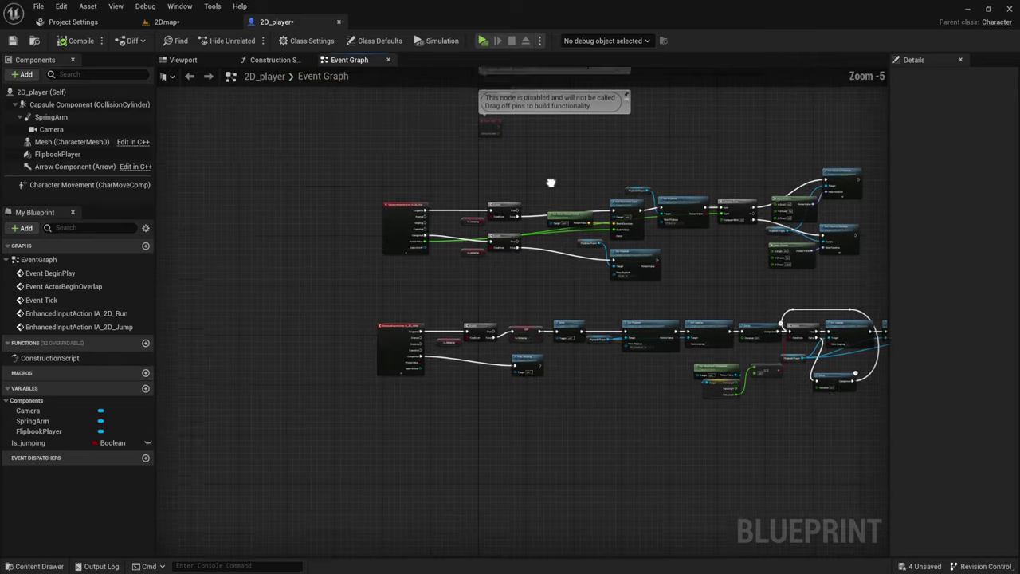
{"action": "scroll", "coordinate": [522, 283], "scroll_direction": "up", "scroll_amount": 3}
{"action": "left_click_drag", "start_coordinate": [399, 281], "coordinate": [616, 215]}
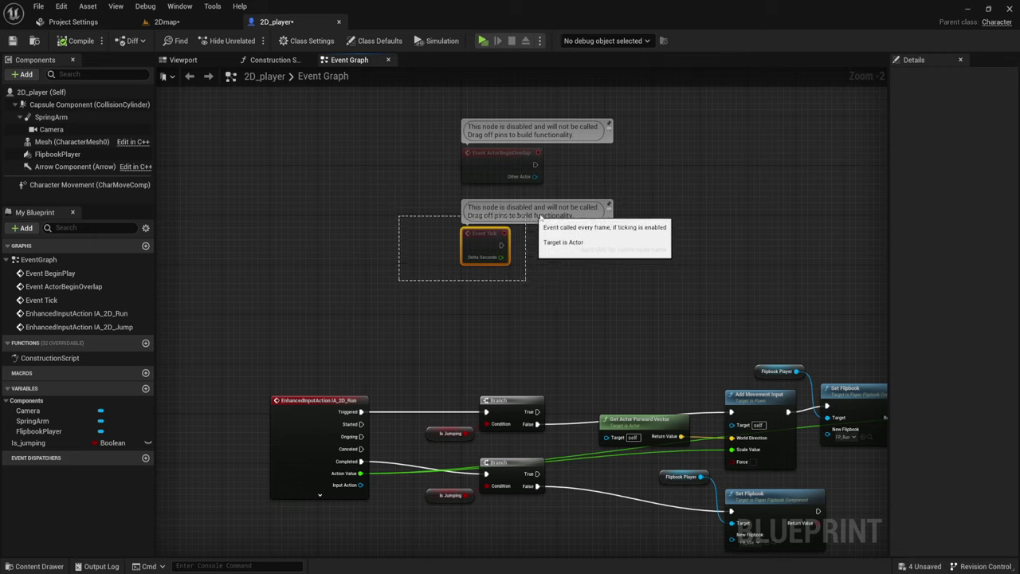
{"action": "left_click_drag", "start_coordinate": [616, 215], "coordinate": [528, 217]}
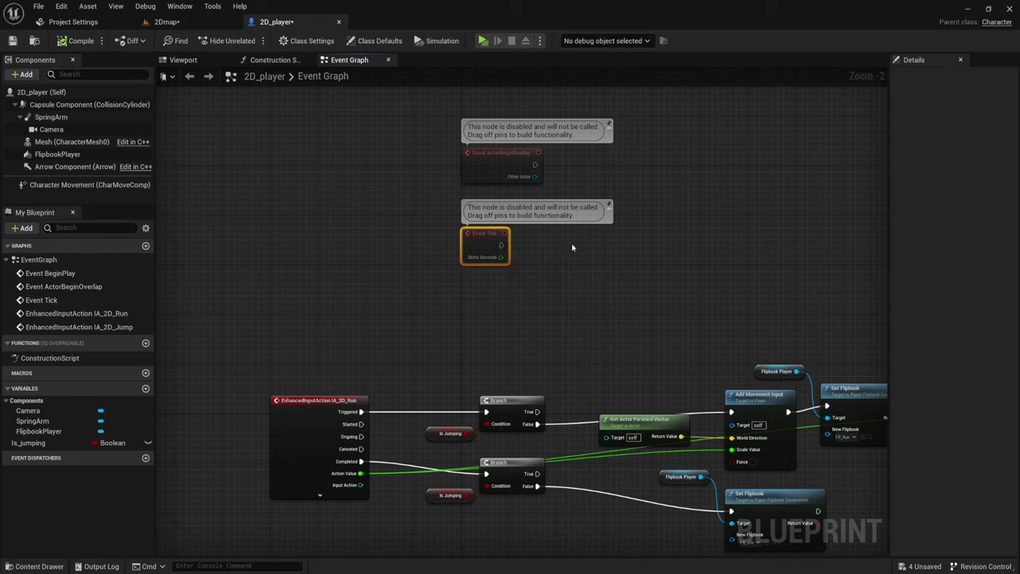
{"action": "right_click_drag", "start_coordinate": [569, 269], "coordinate": [564, 173]}
{"action": "mouse_move", "coordinate": [294, 193]}
{"action": "left_mouse_down"}
{"action": "mouse_move", "coordinate": [299, 417]}
{"action": "mouse_move", "coordinate": [316, 473]}
{"action": "left_mouse_up"}
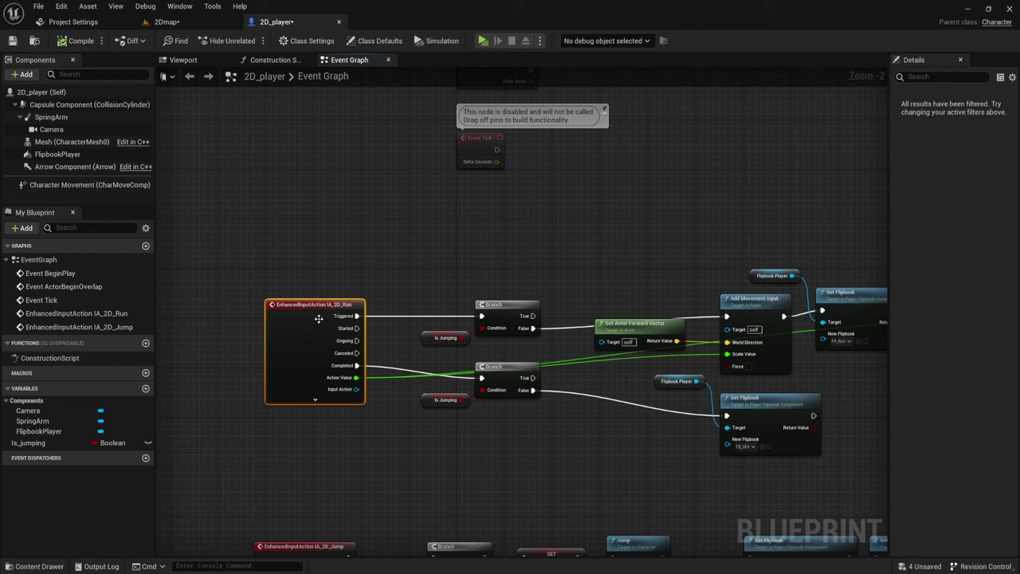
{"action": "right_click_drag", "start_coordinate": [324, 314], "coordinate": [261, 324]}
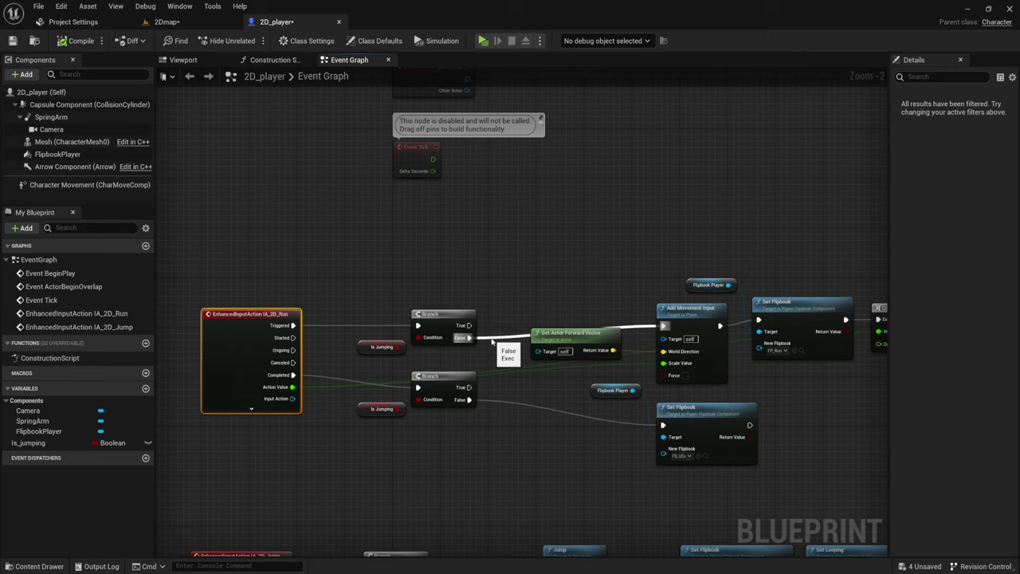
{"action": "right_click_drag", "start_coordinate": [414, 160], "coordinate": [385, 239]}
{"action": "left_click", "coordinate": [388, 239]}
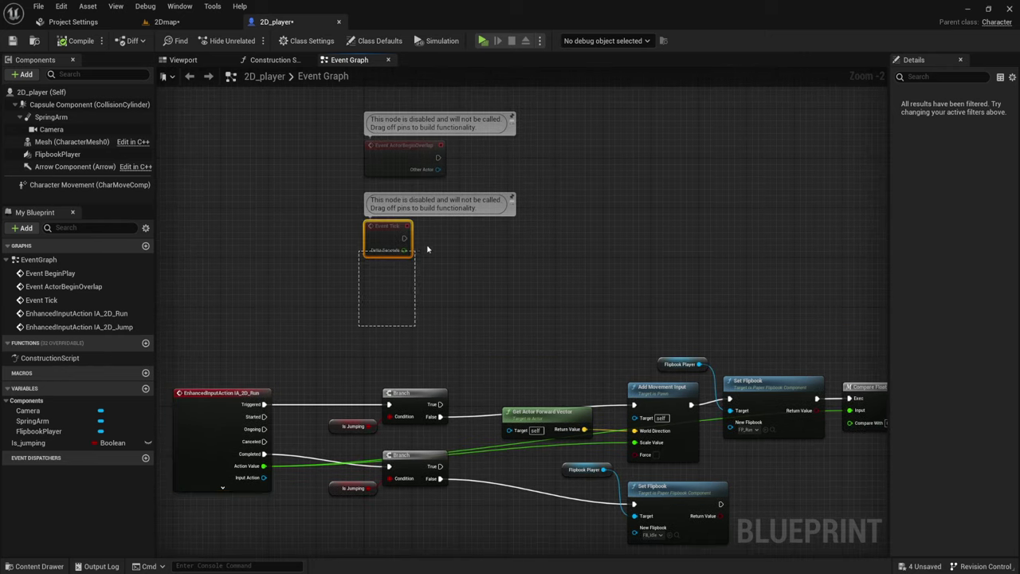
{"action": "right_click_drag", "start_coordinate": [581, 187], "coordinate": [613, 219]}
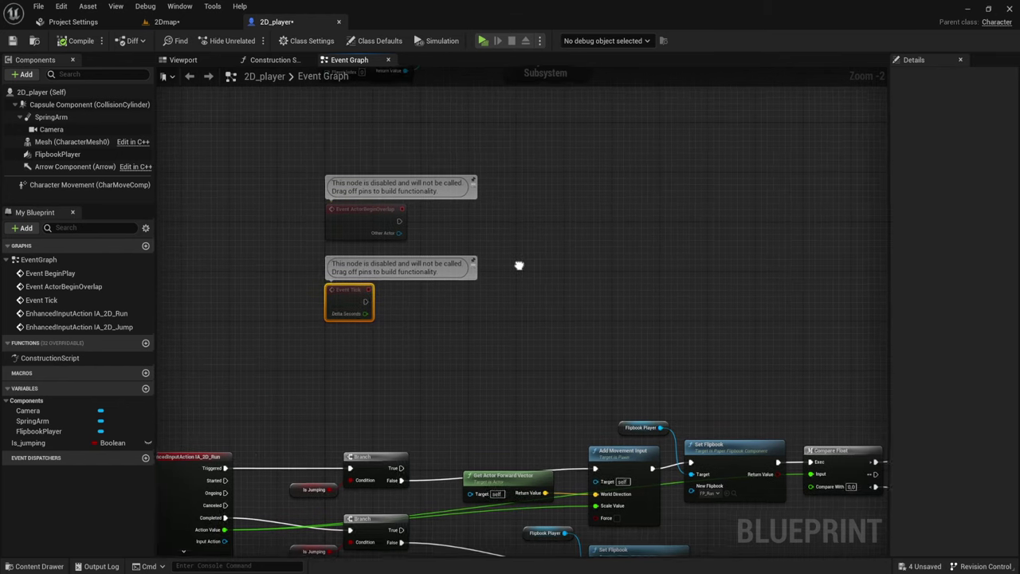
{"action": "scroll", "coordinate": [641, 326], "scroll_direction": "down", "scroll_amount": 2}
{"action": "scroll", "coordinate": [502, 278], "scroll_direction": "down", "scroll_amount": 2}
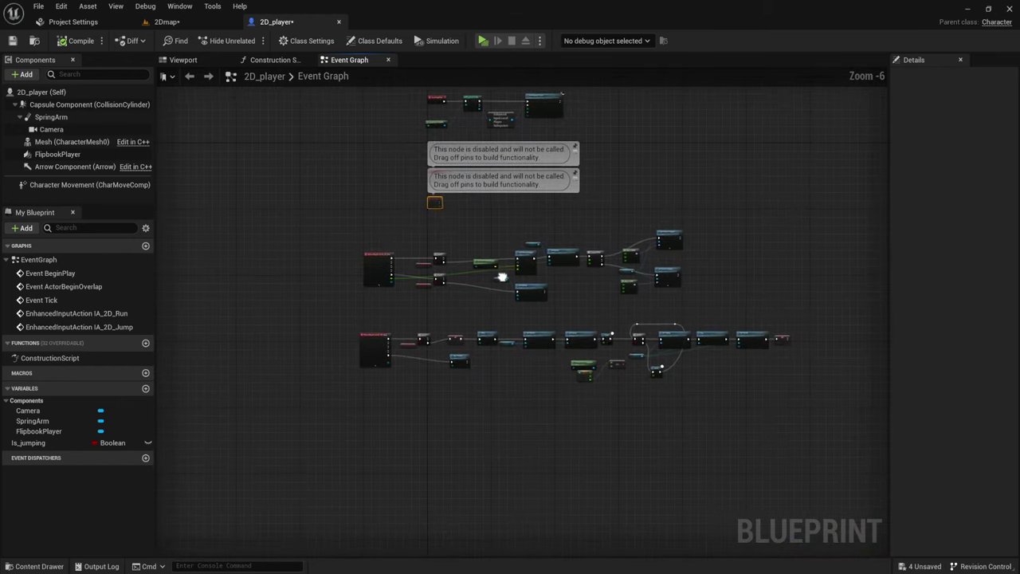